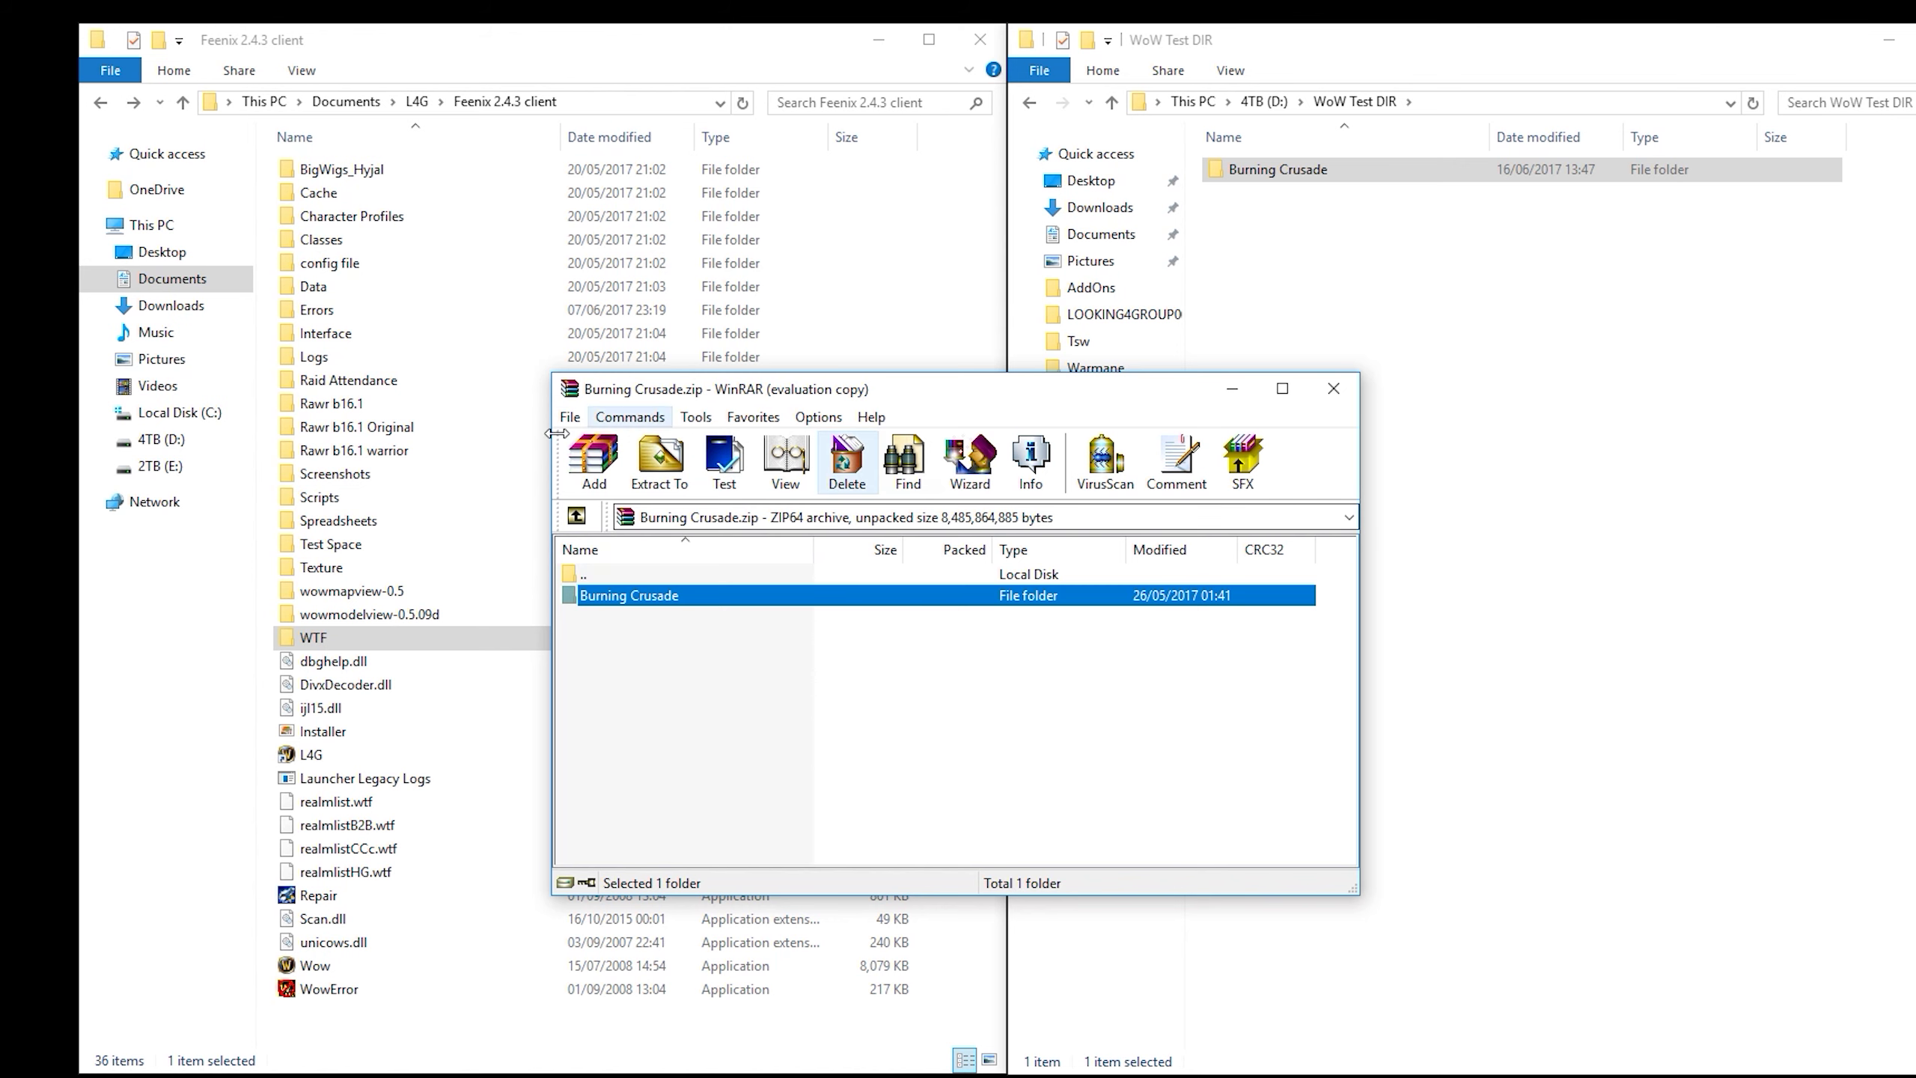
Close WinRAR once the Burning Crusade folder is extracted into D:\WoW Test DIR
drag(873, 399, 887, 392)
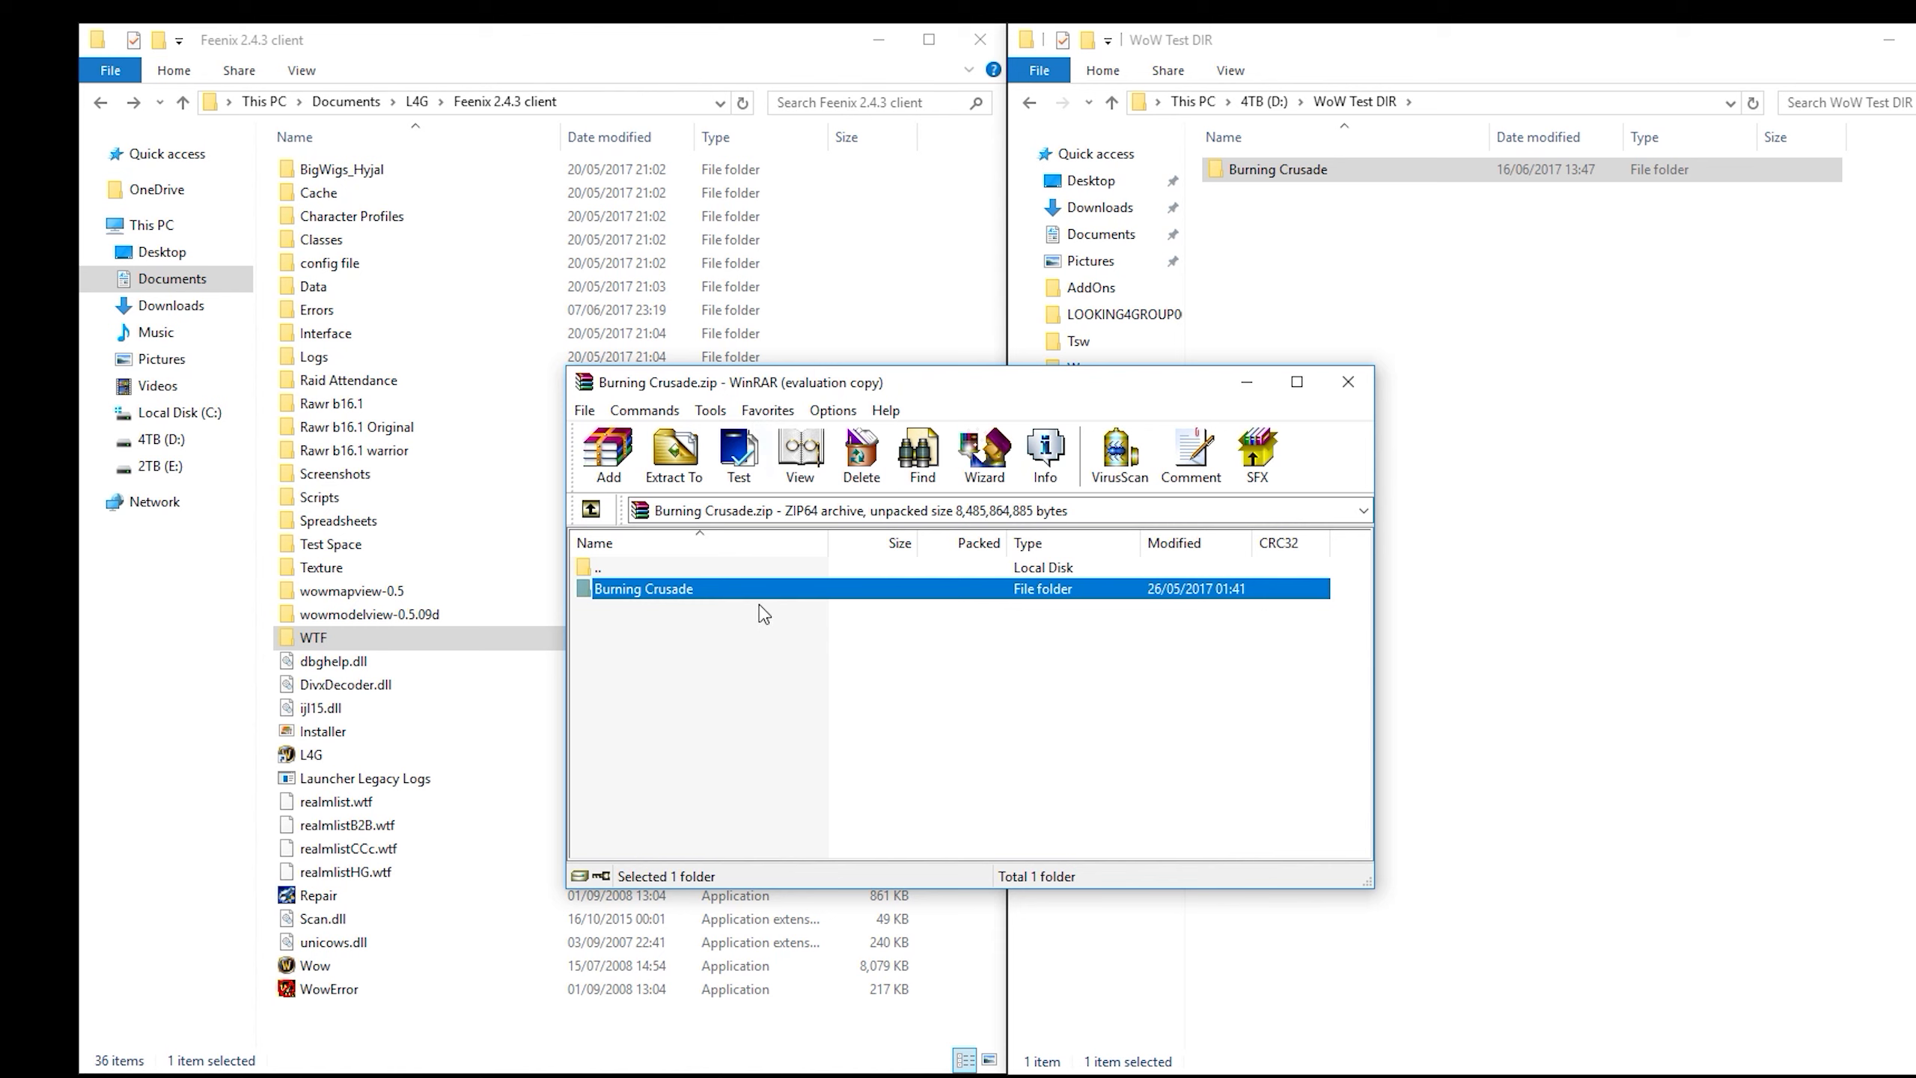
click(1335, 387)
Open the extracted Burning Crusade folder and compare its contents with the old client's 36 items
double_click(1267, 172)
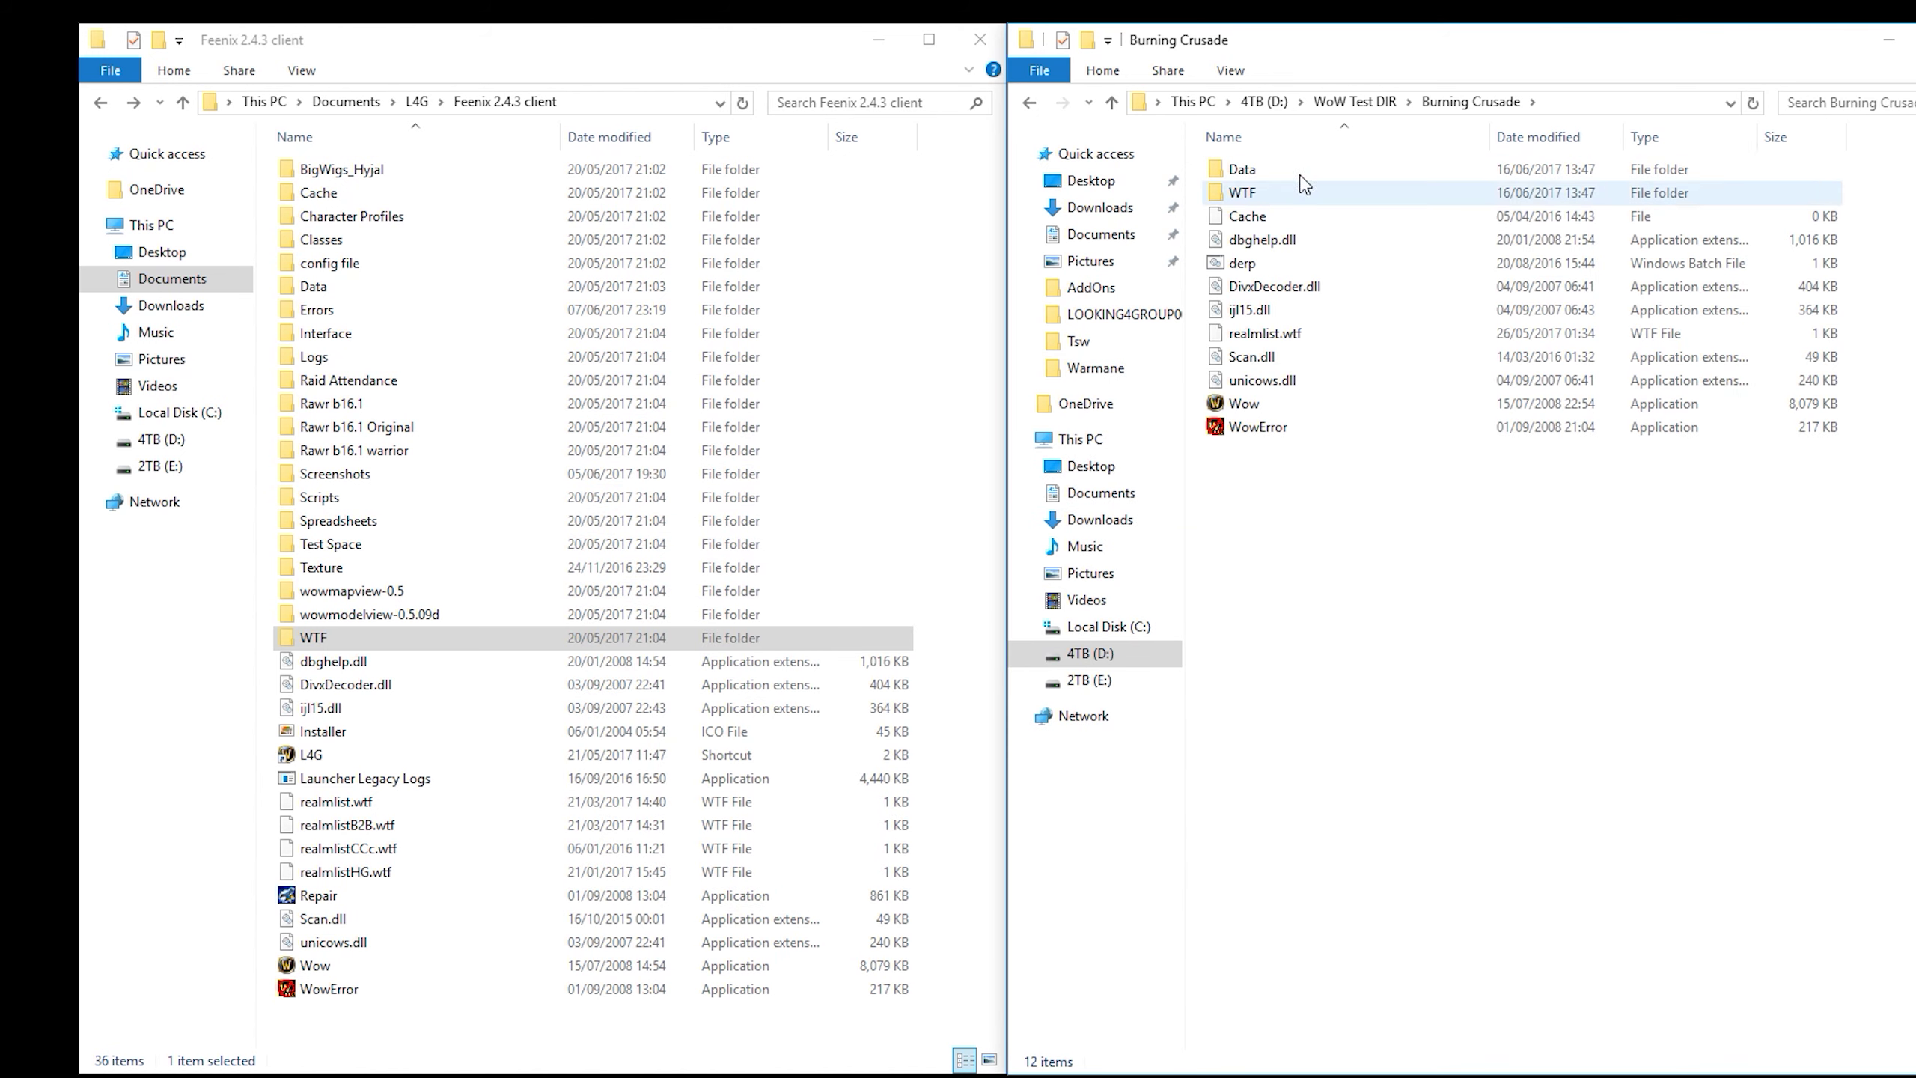
drag(1348, 539, 1305, 106)
click(1338, 489)
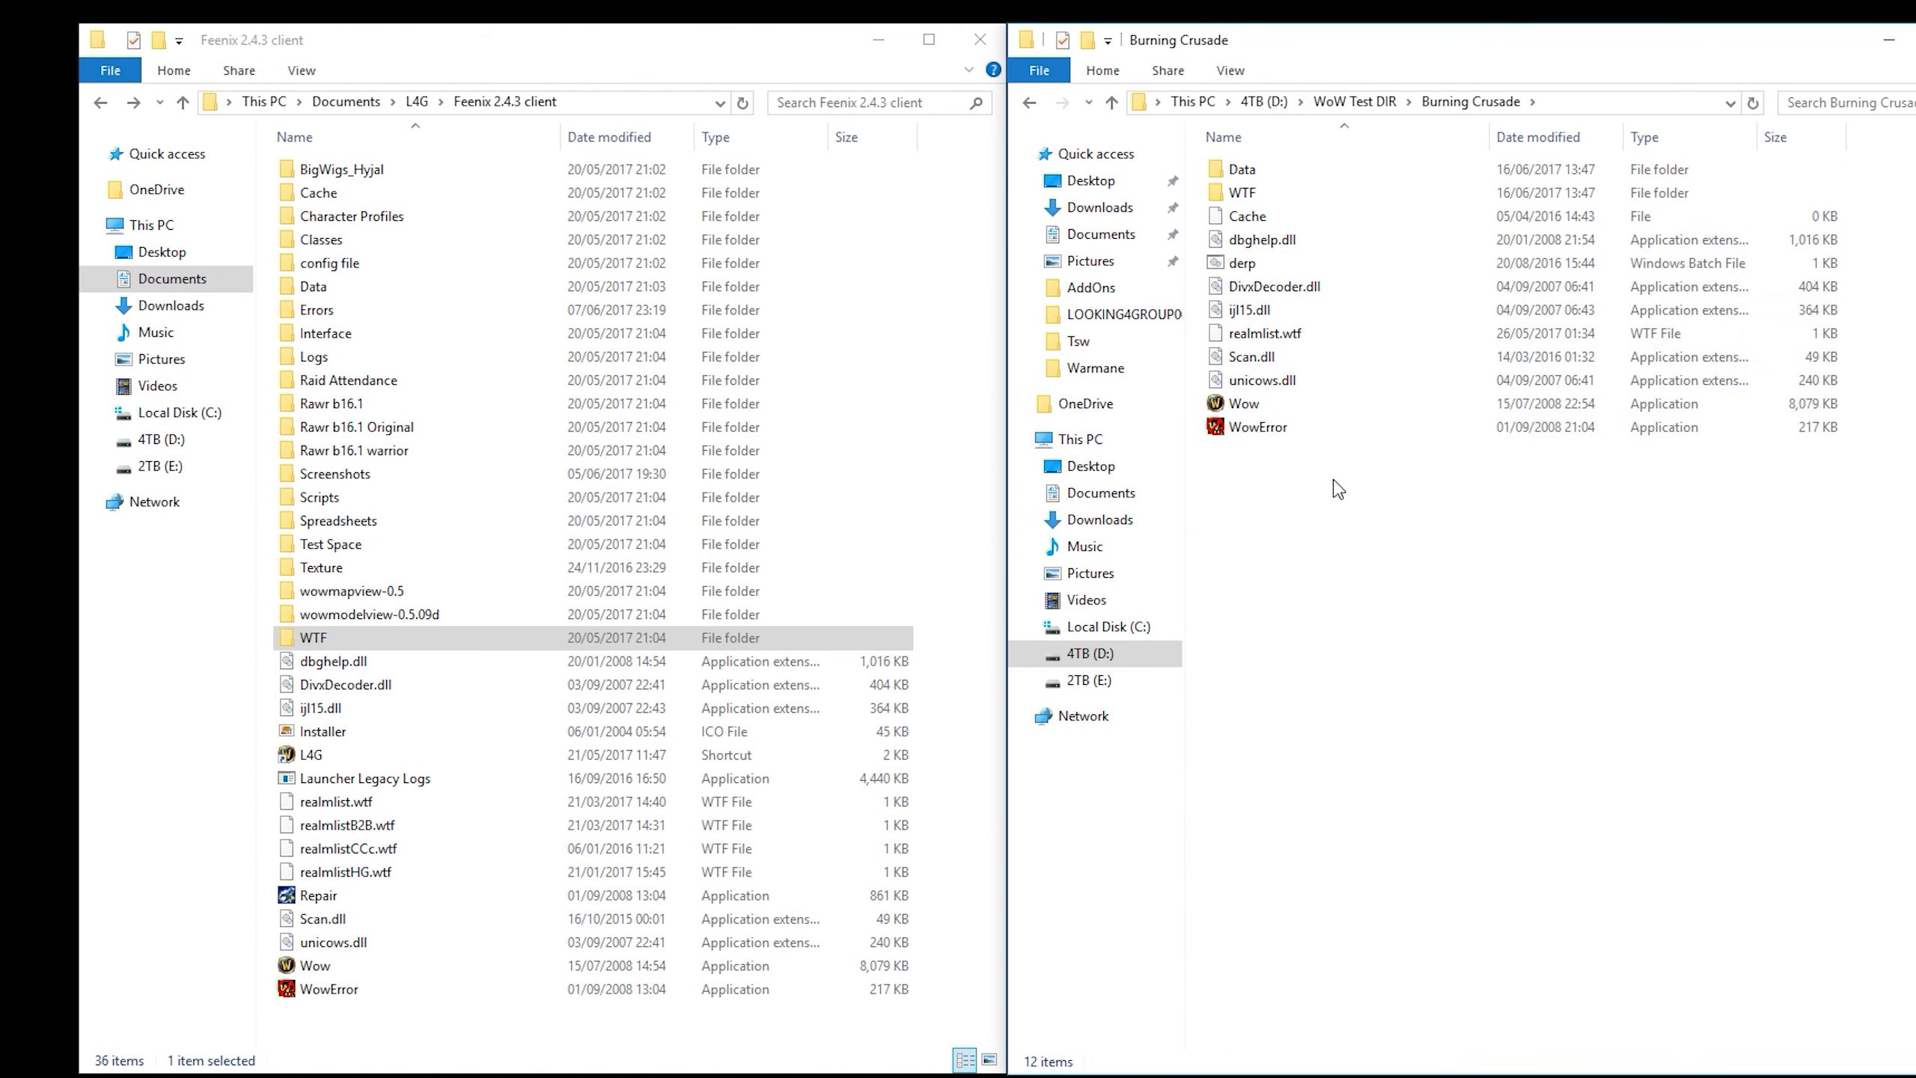
drag(1338, 489, 1284, 144)
click(1283, 501)
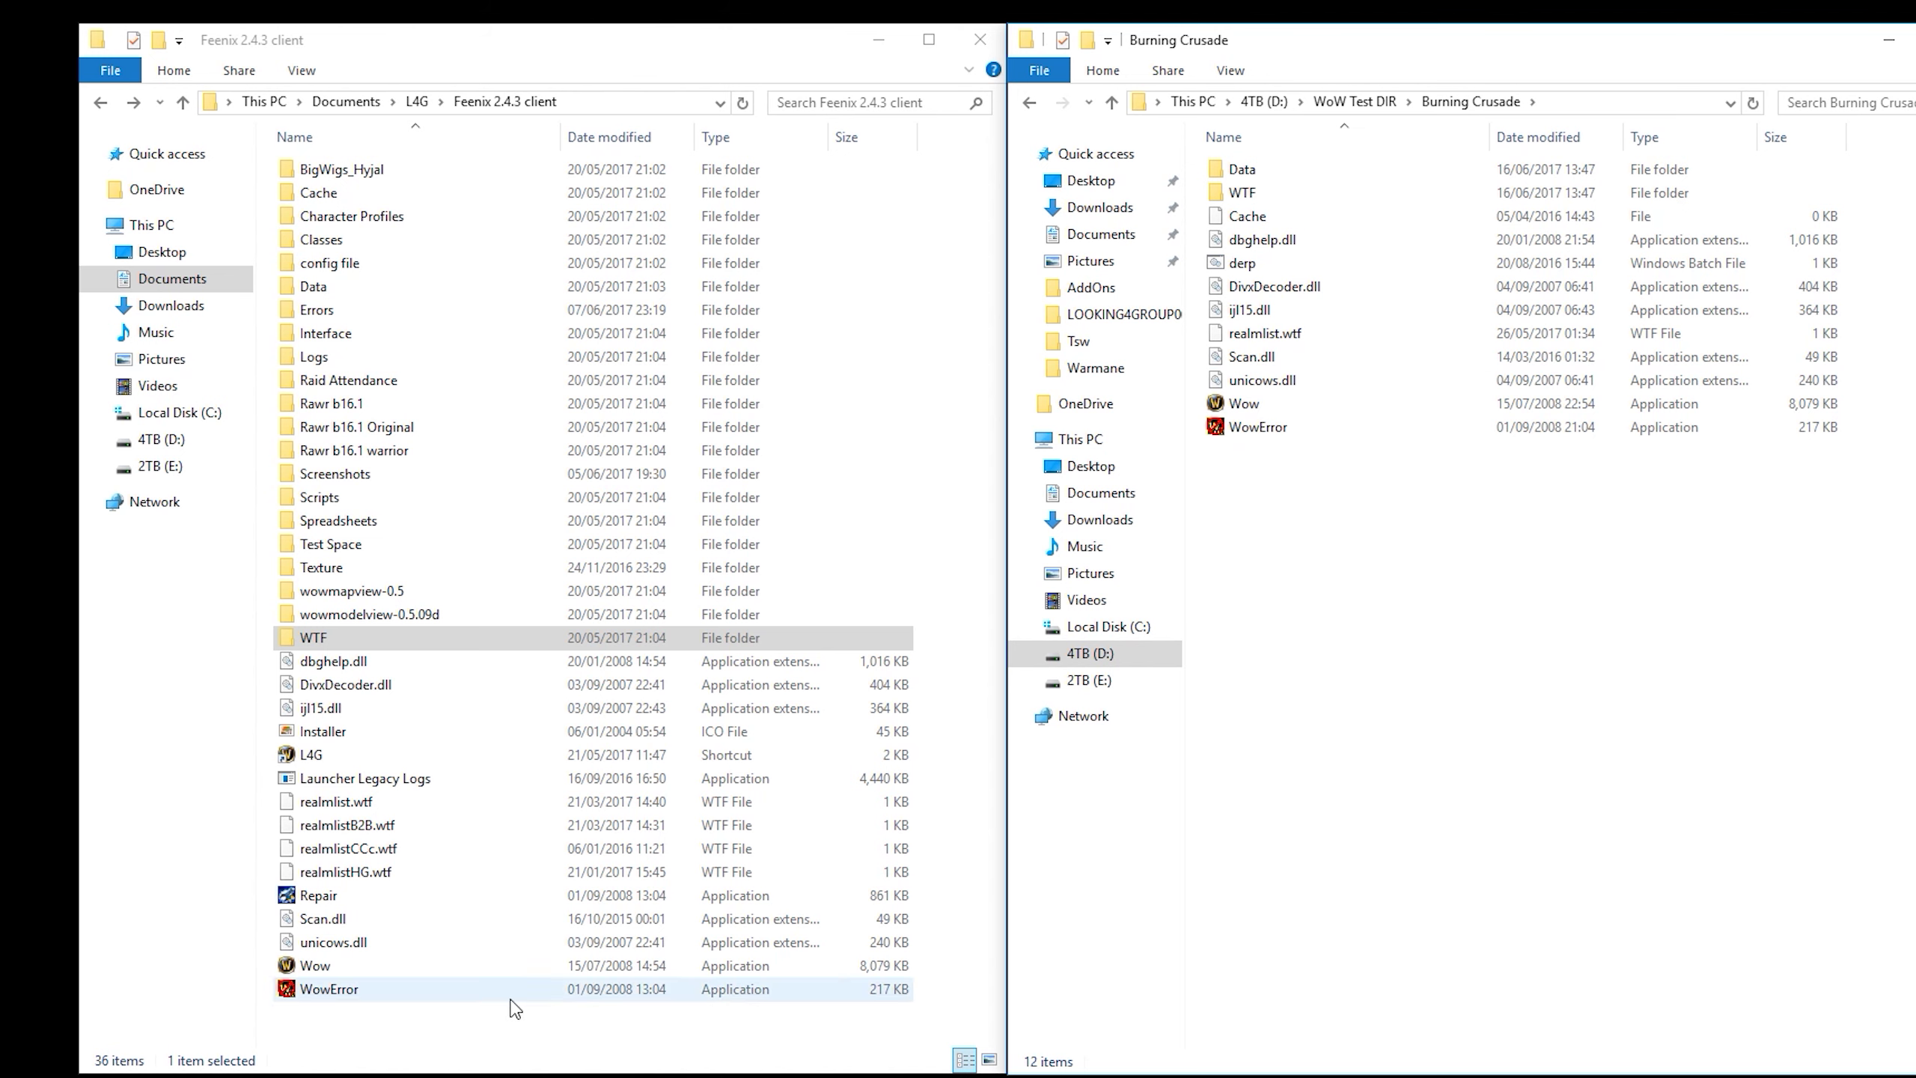
drag(499, 1020, 411, 57)
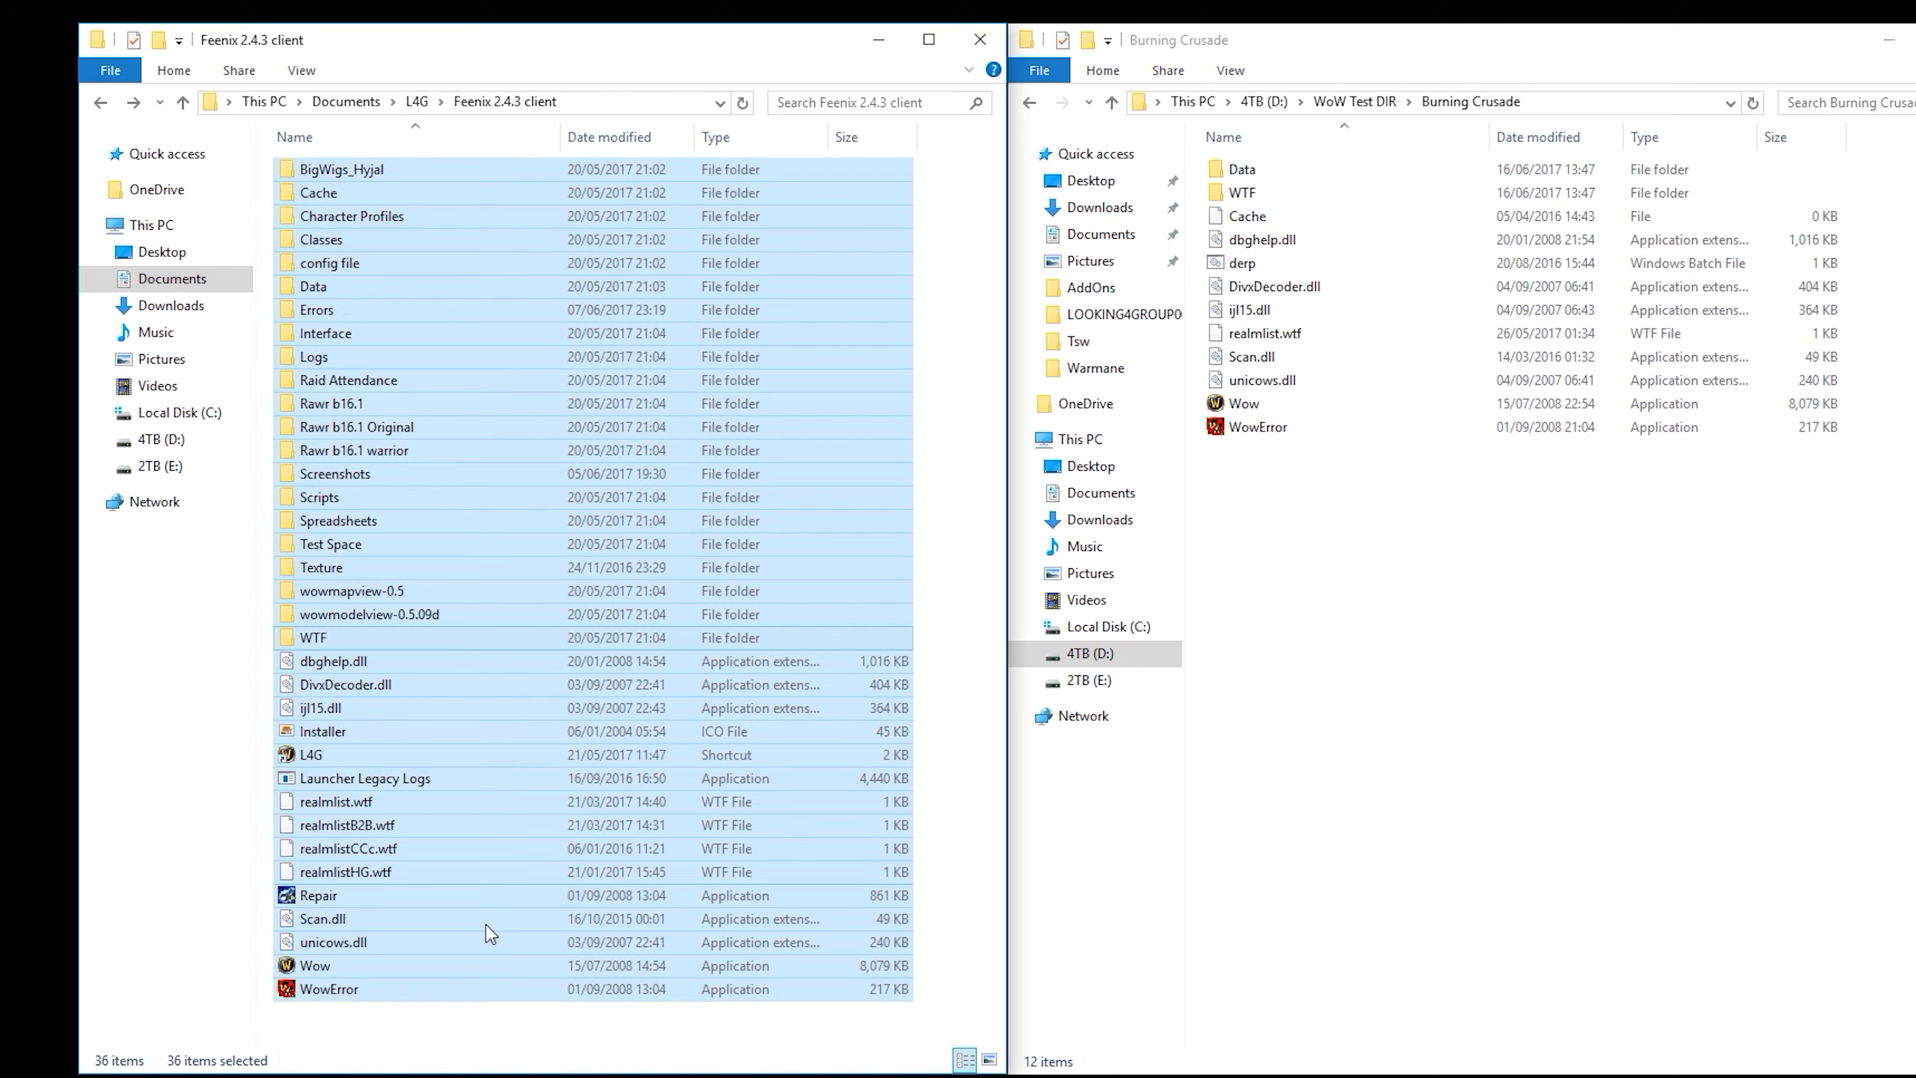
click(509, 1034)
drag(509, 1038, 428, 181)
click(519, 1046)
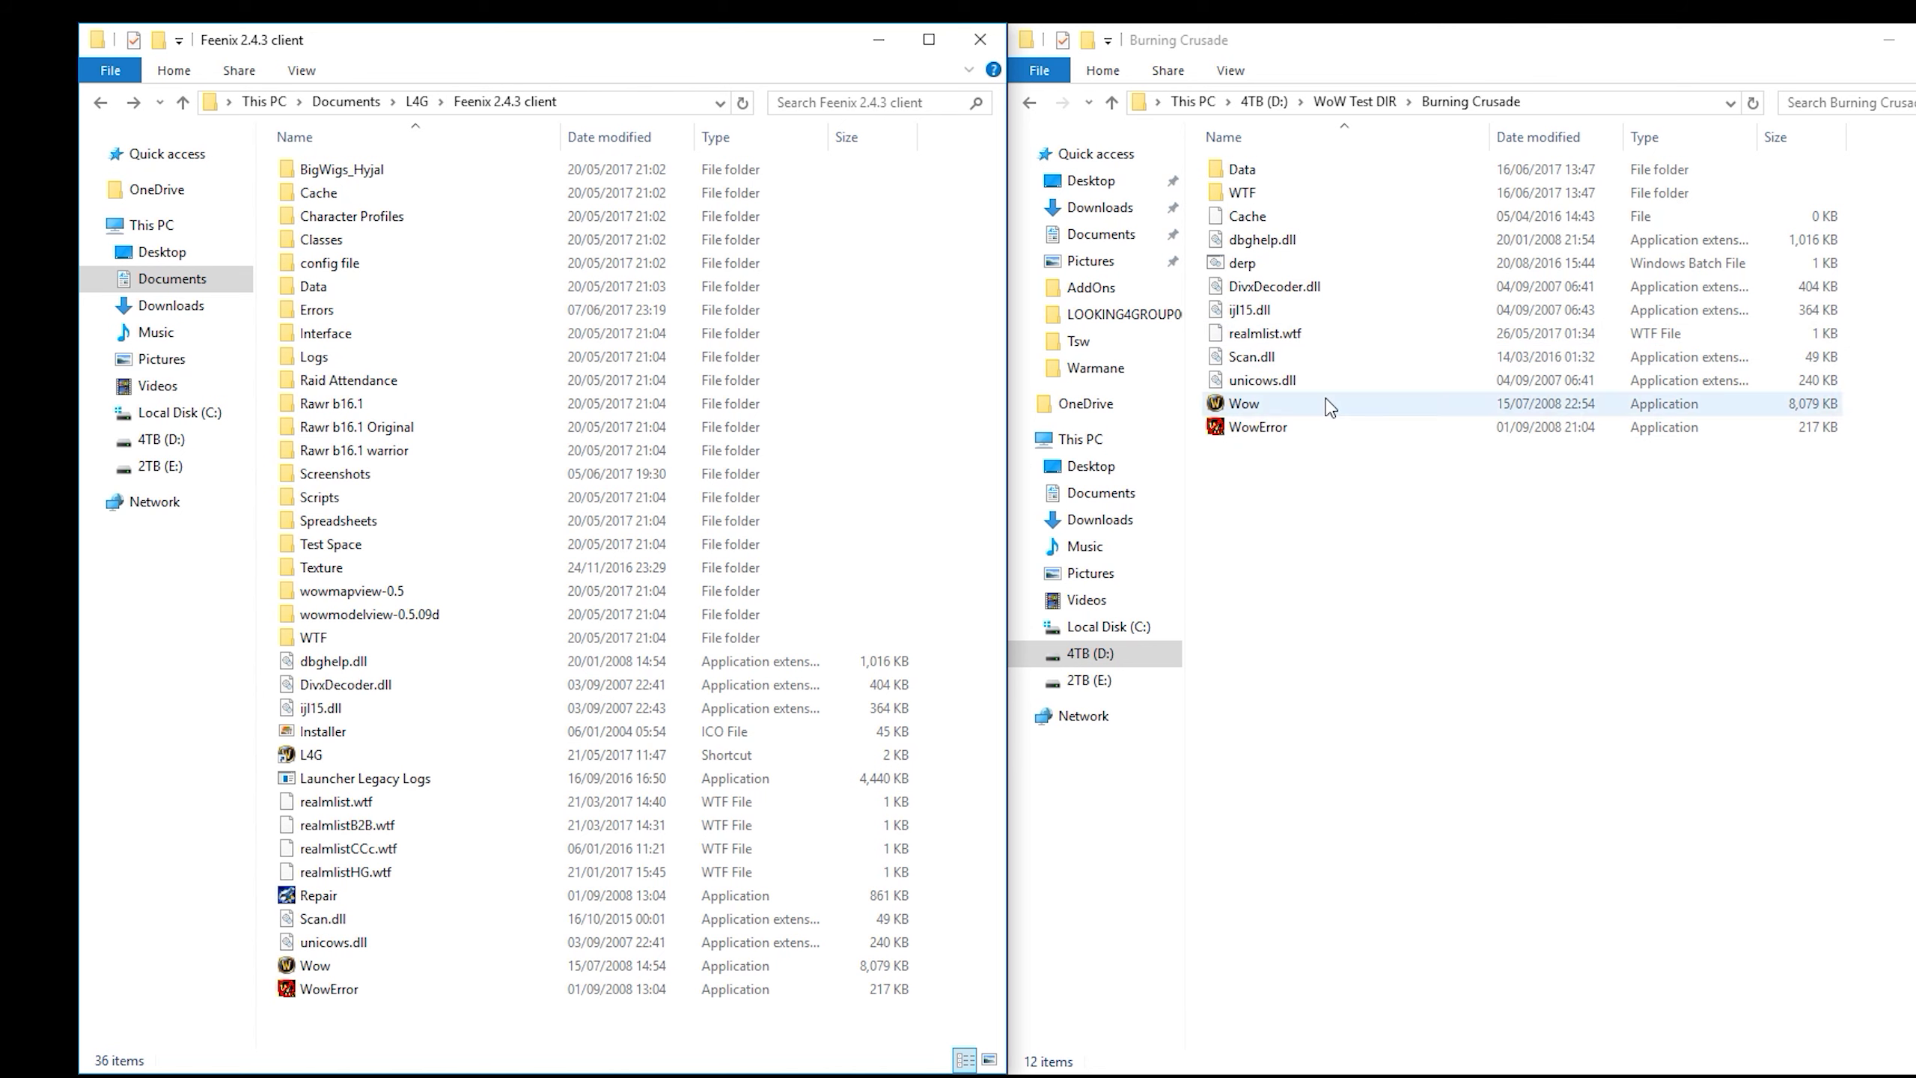
Browse the new client's WTF folder, then launch the new World of Warcraft client
double_click(1284, 195)
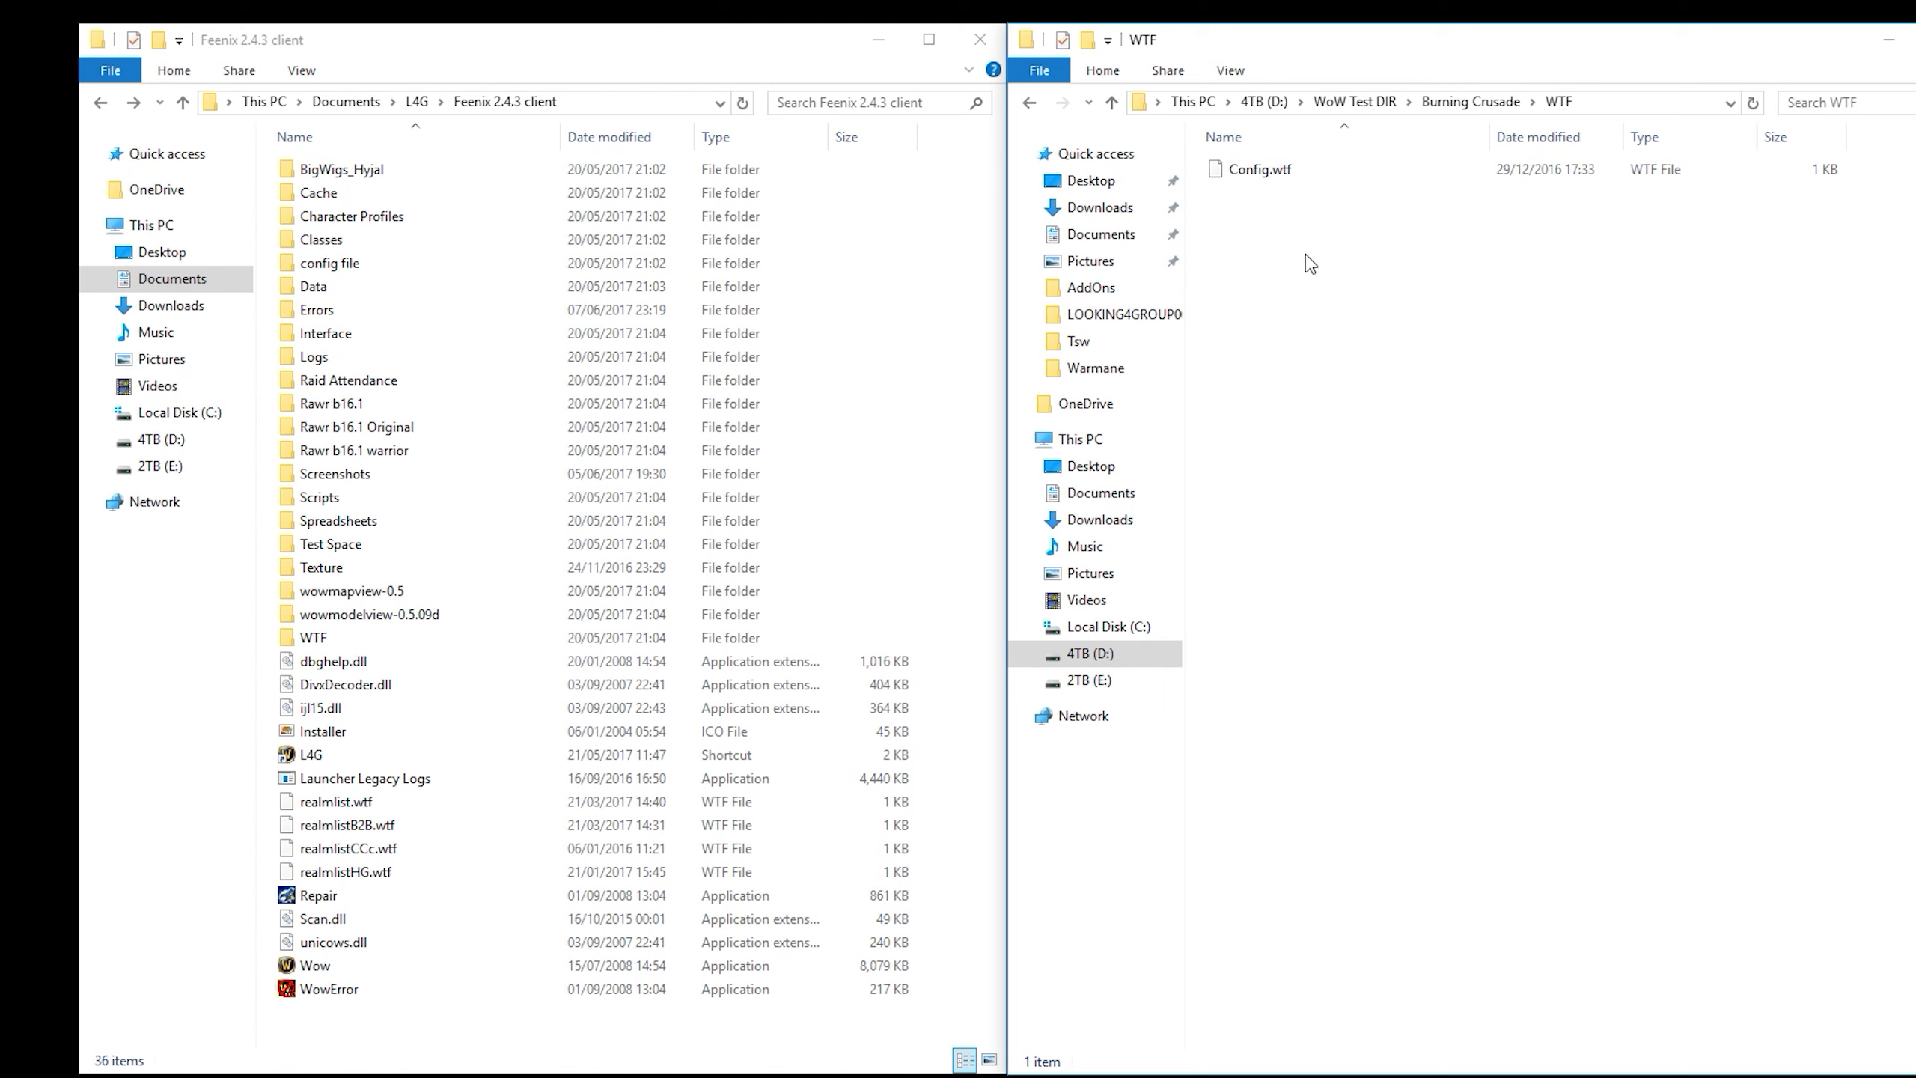
click(1024, 108)
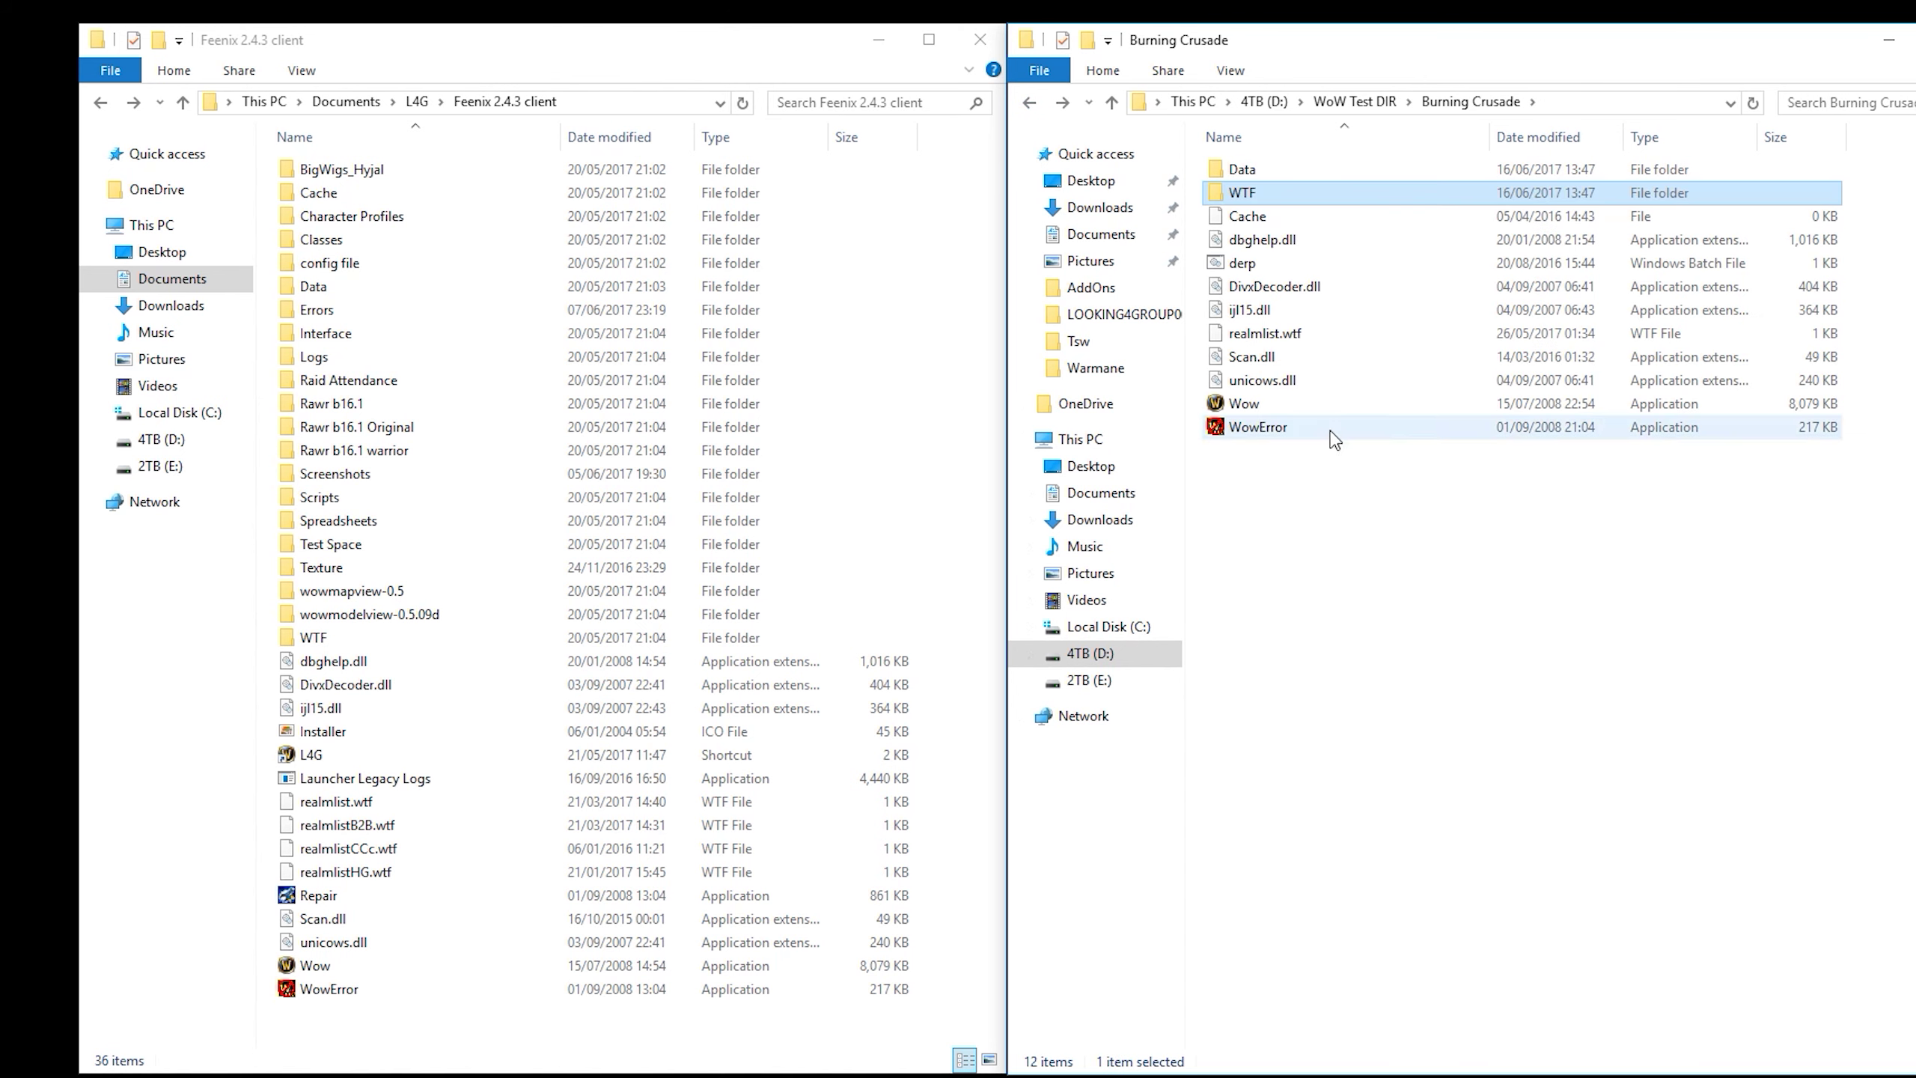
double_click(1318, 193)
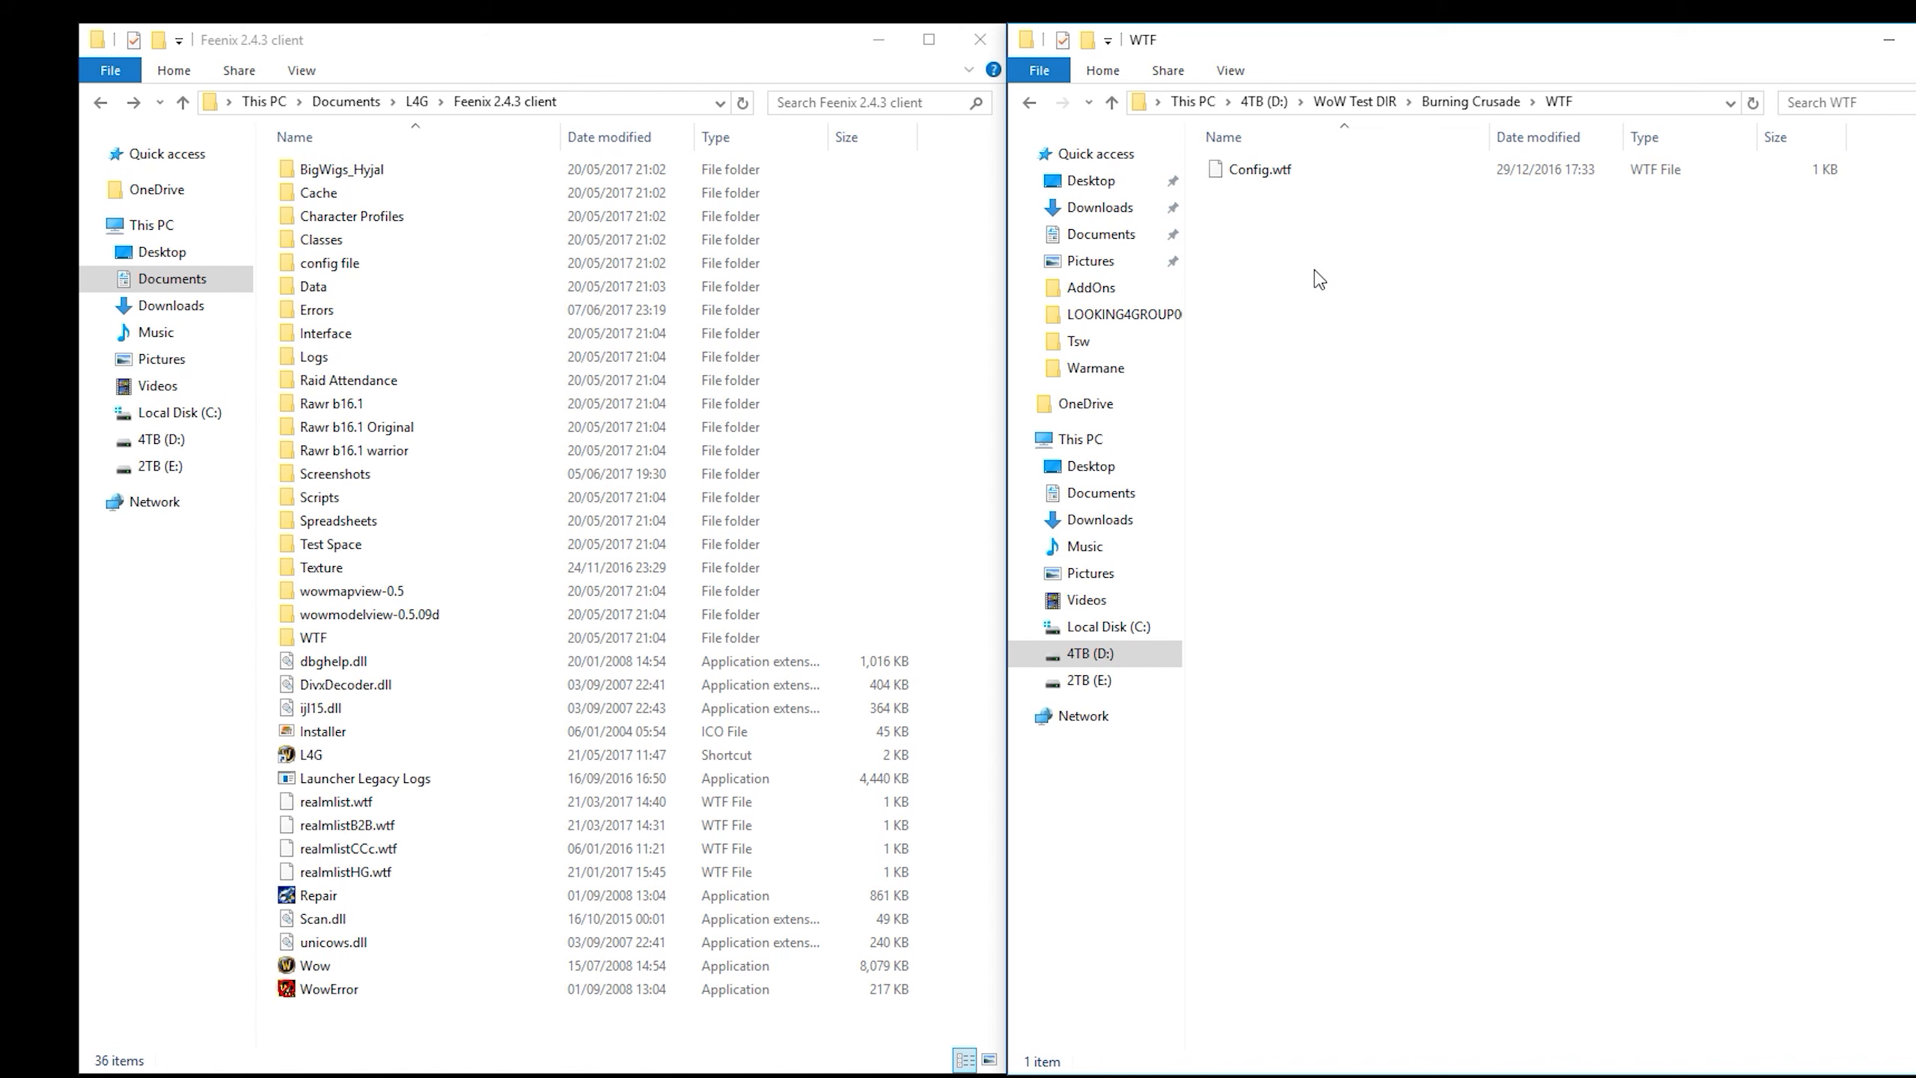
mouse_move(1363, 376)
mouse_down()
mouse_move(1482, 219)
mouse_move(1384, 386)
mouse_up()
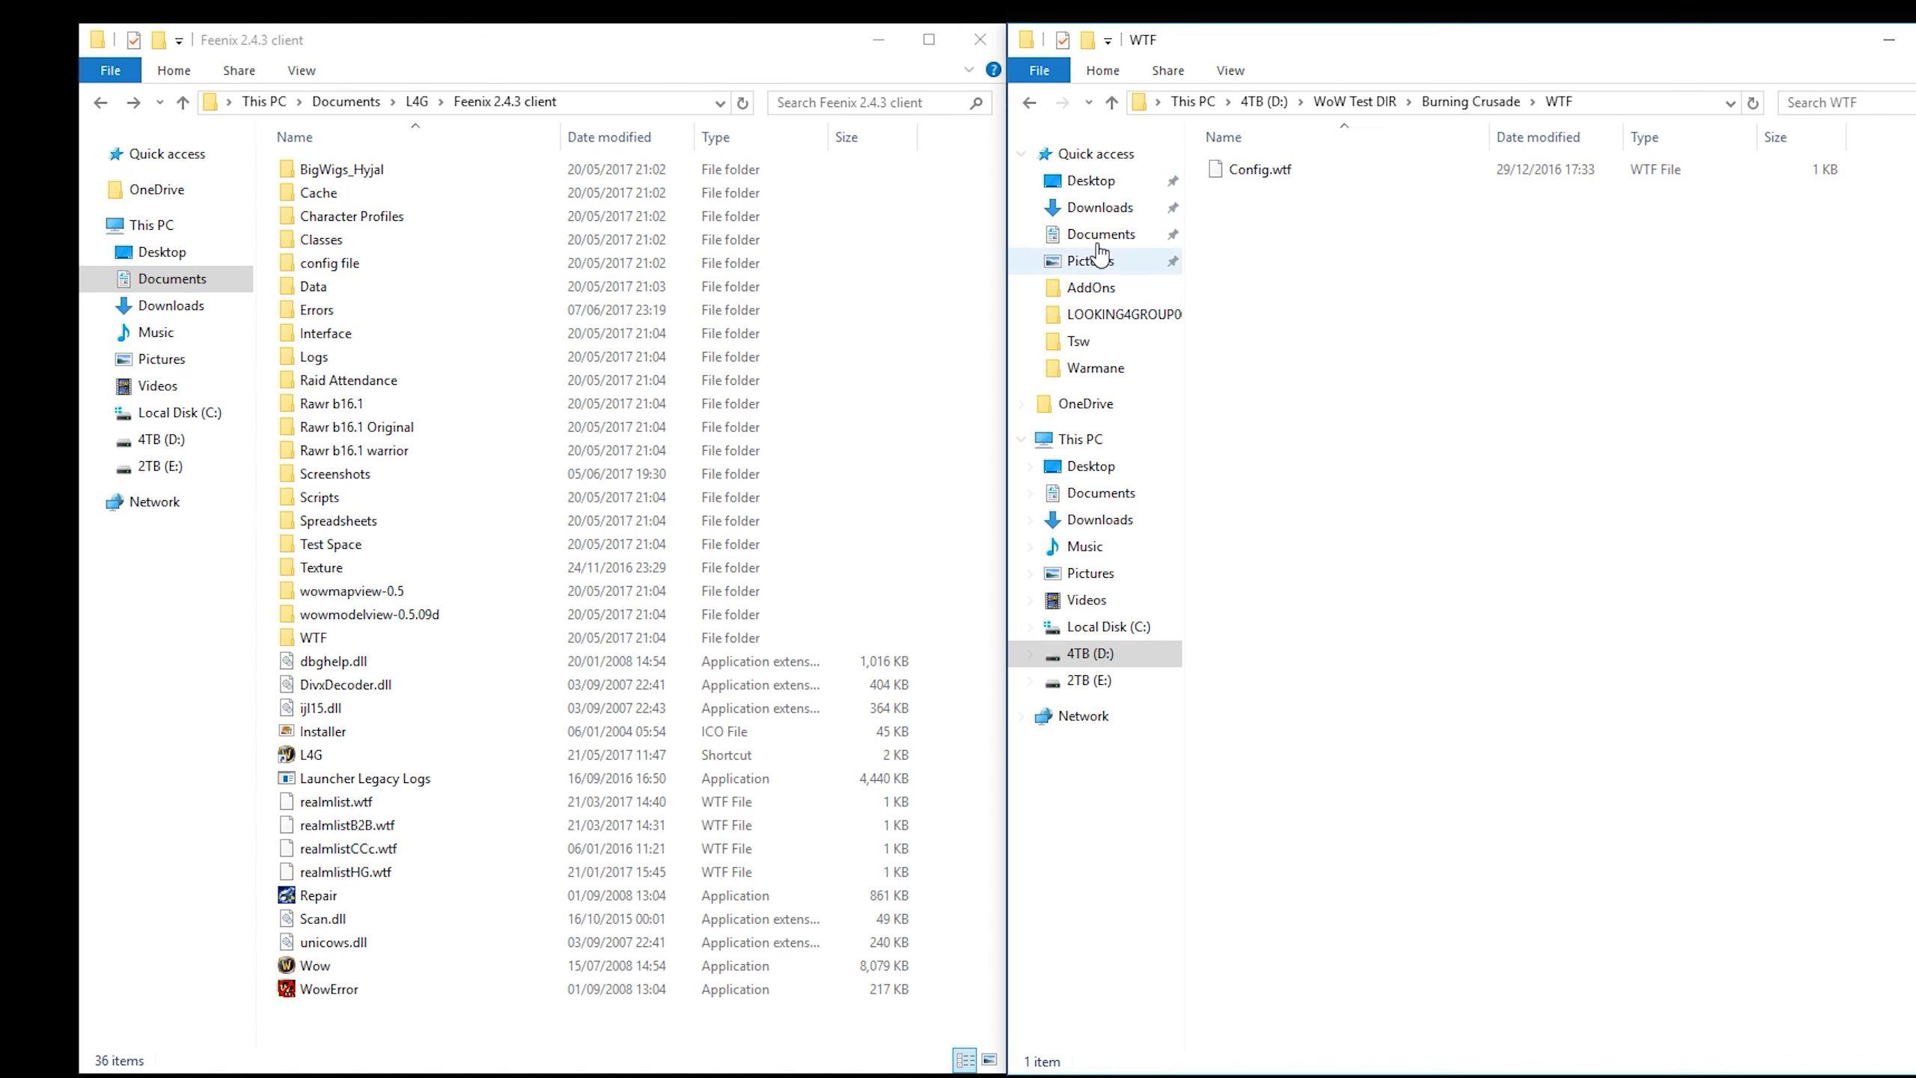
click(1028, 104)
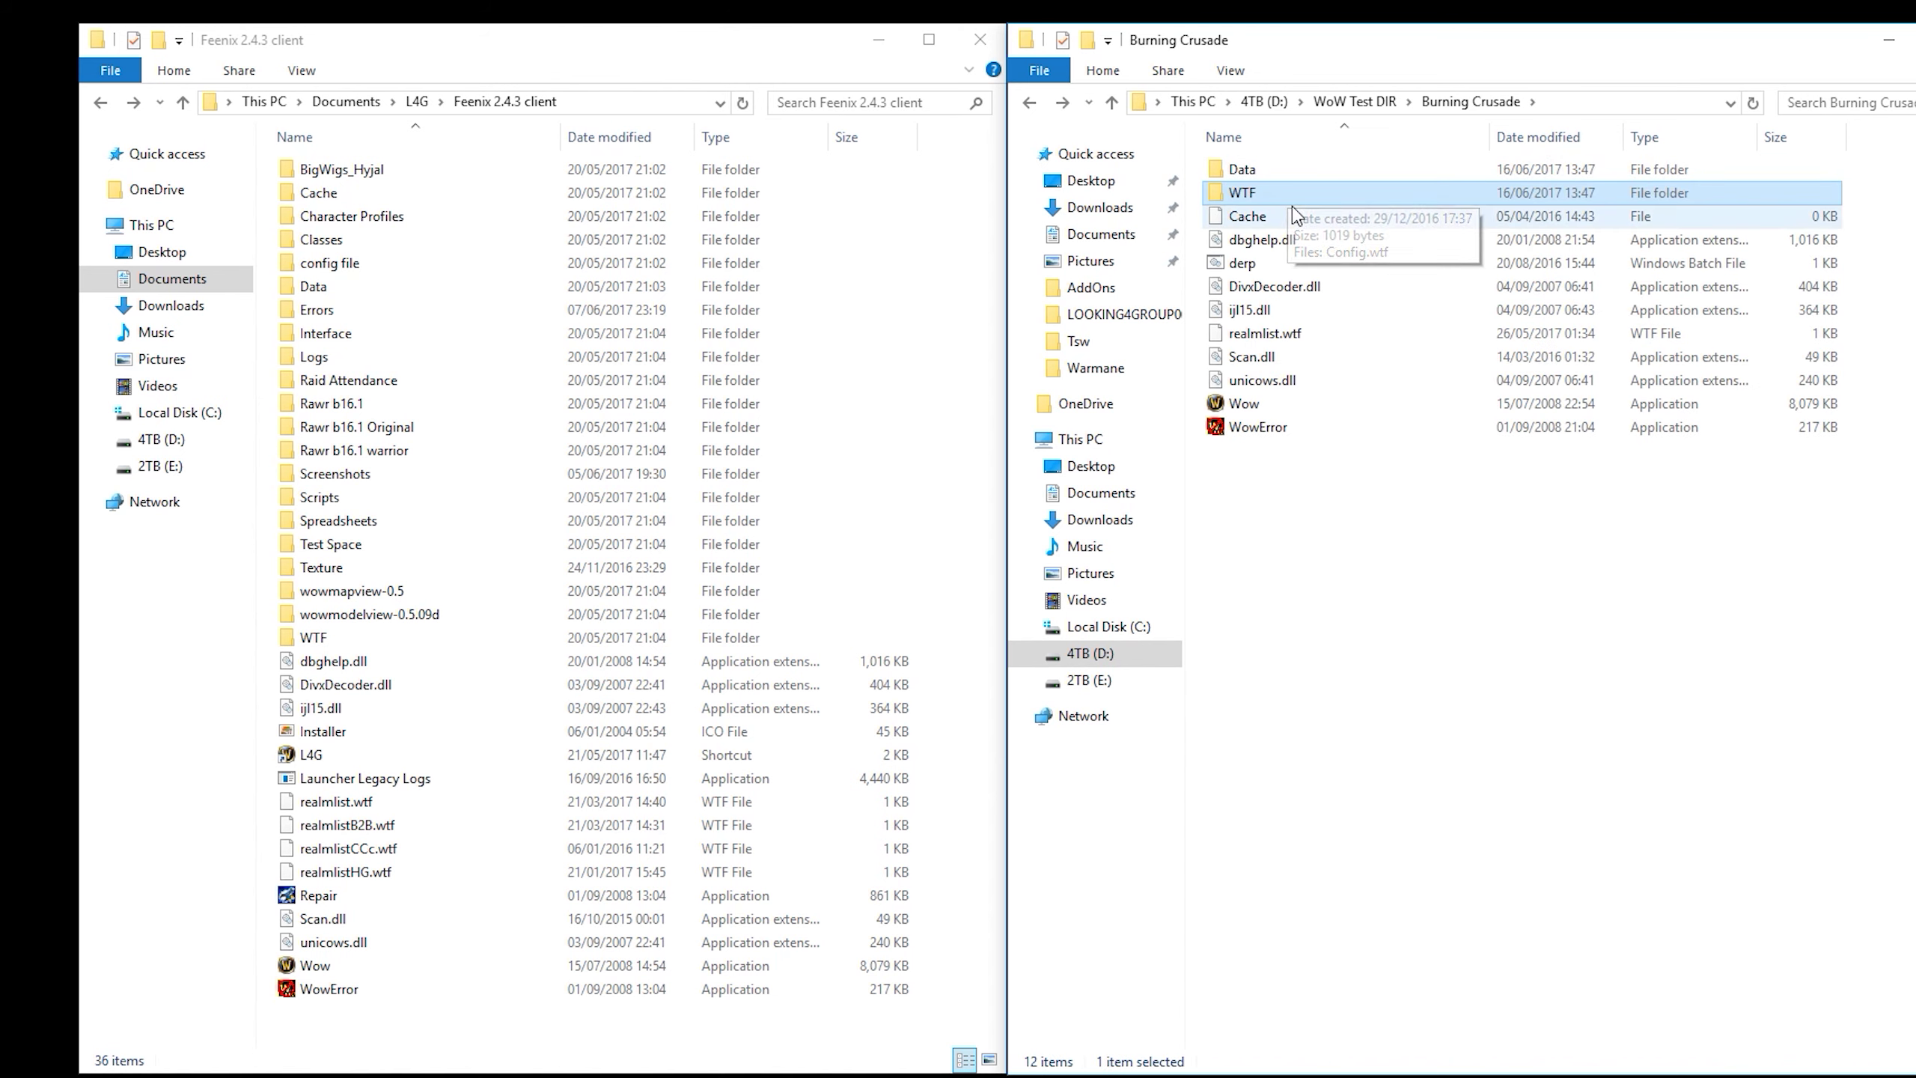
double_click(1301, 412)
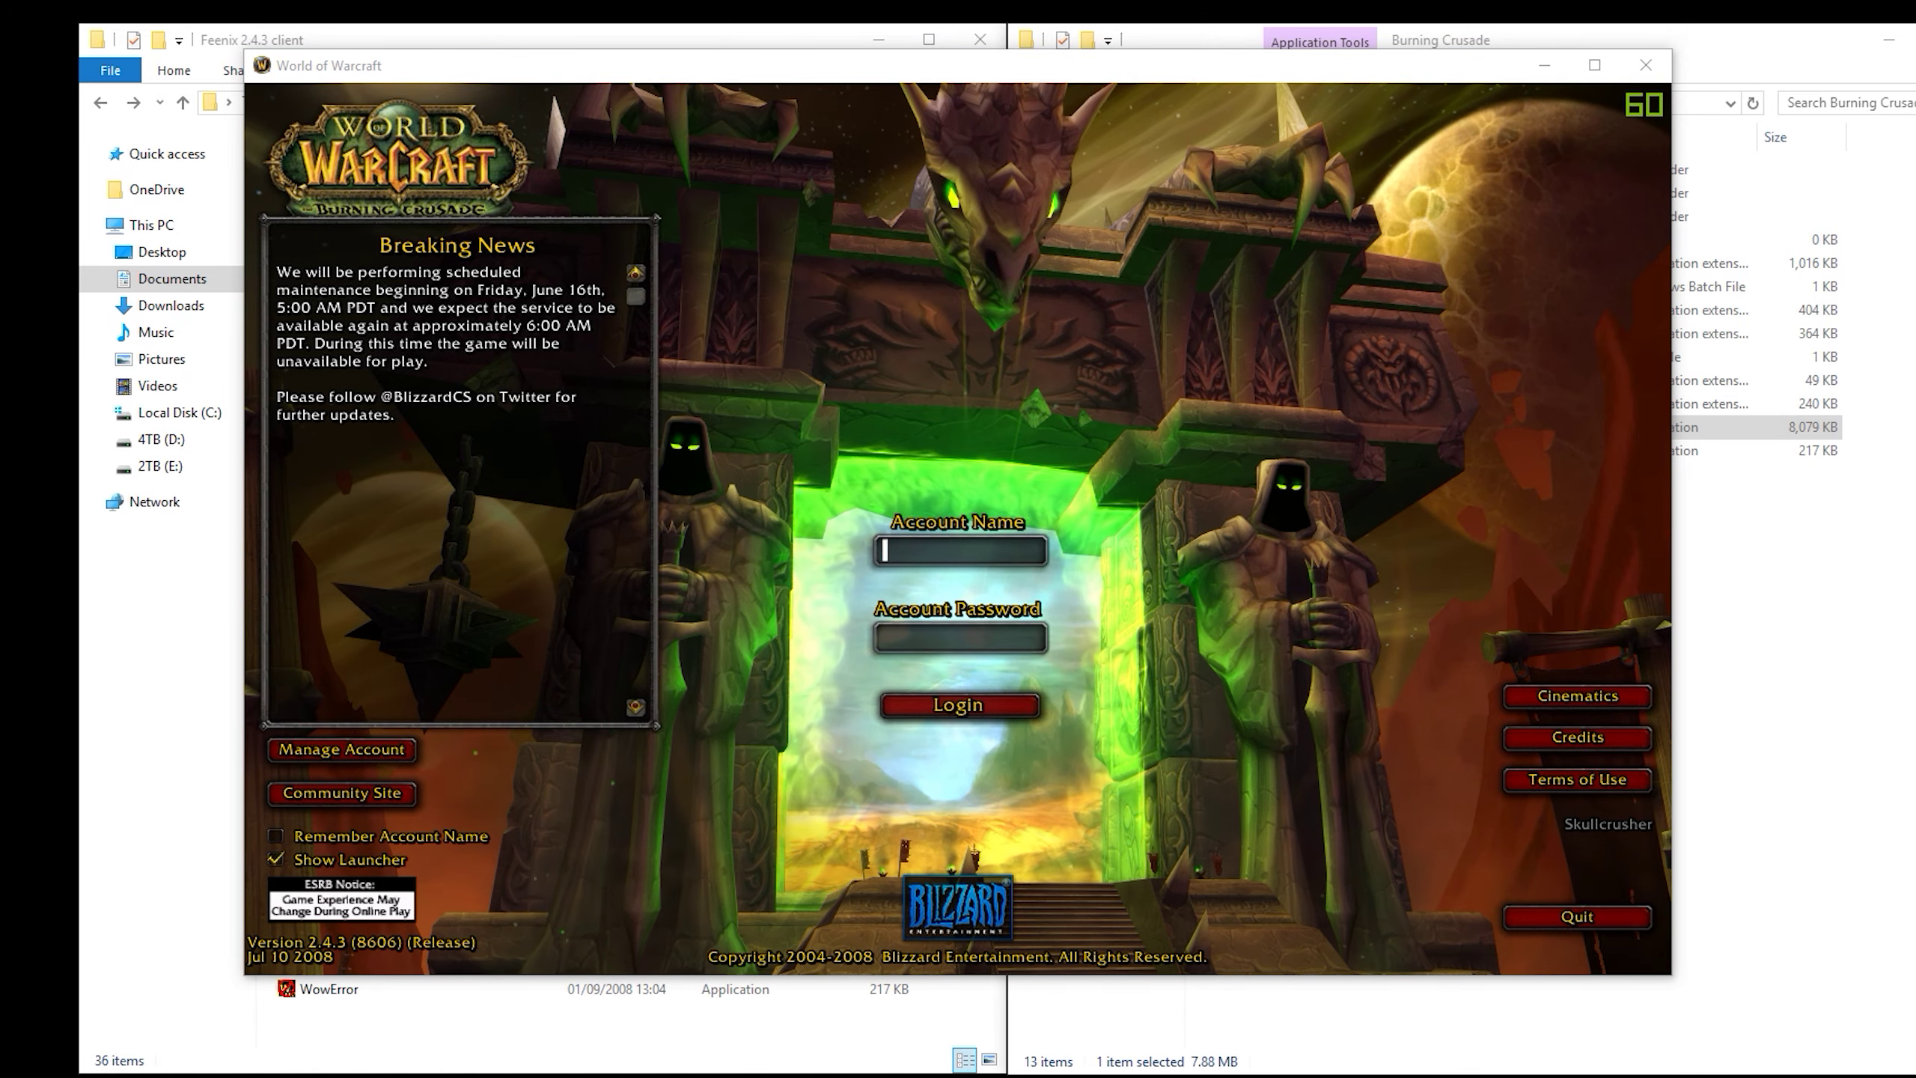
Log in to the game with the account name and password
click(977, 544)
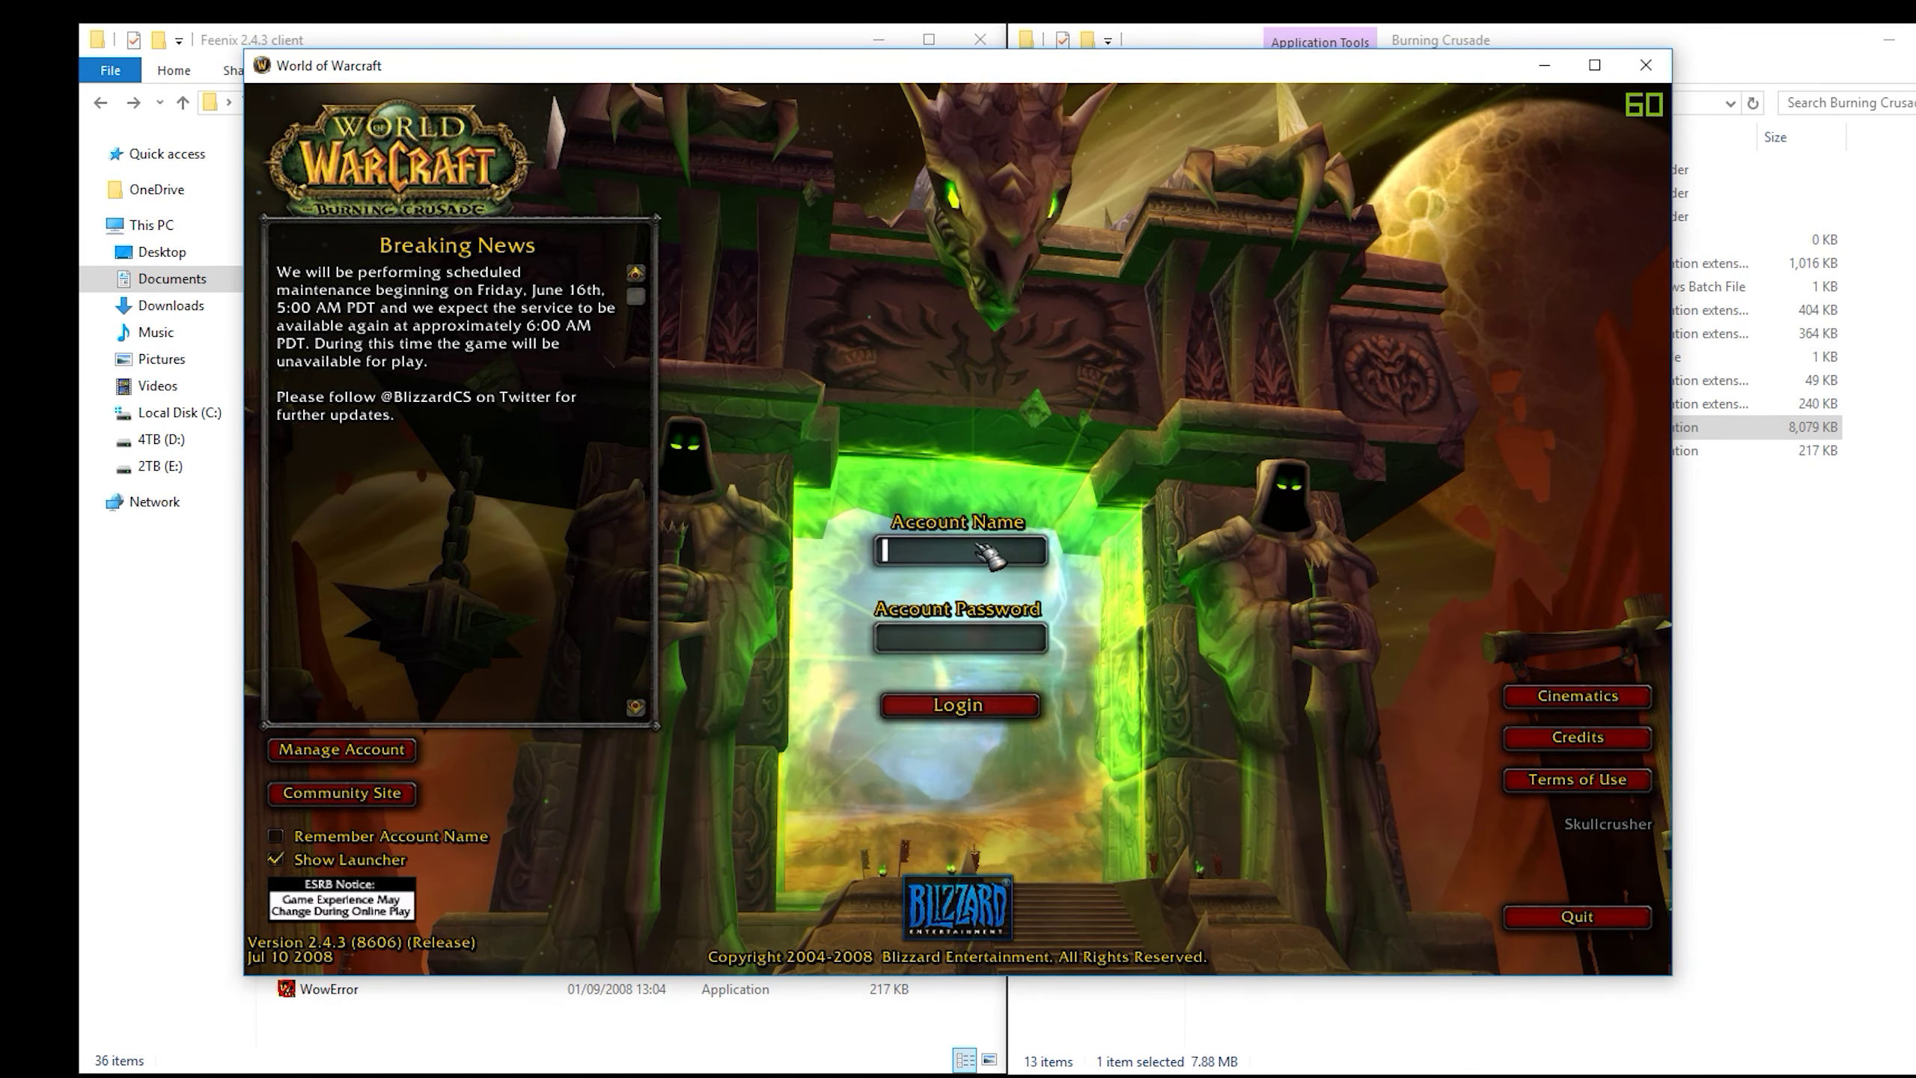
text(tsw)
key(Tab)
text(*********)
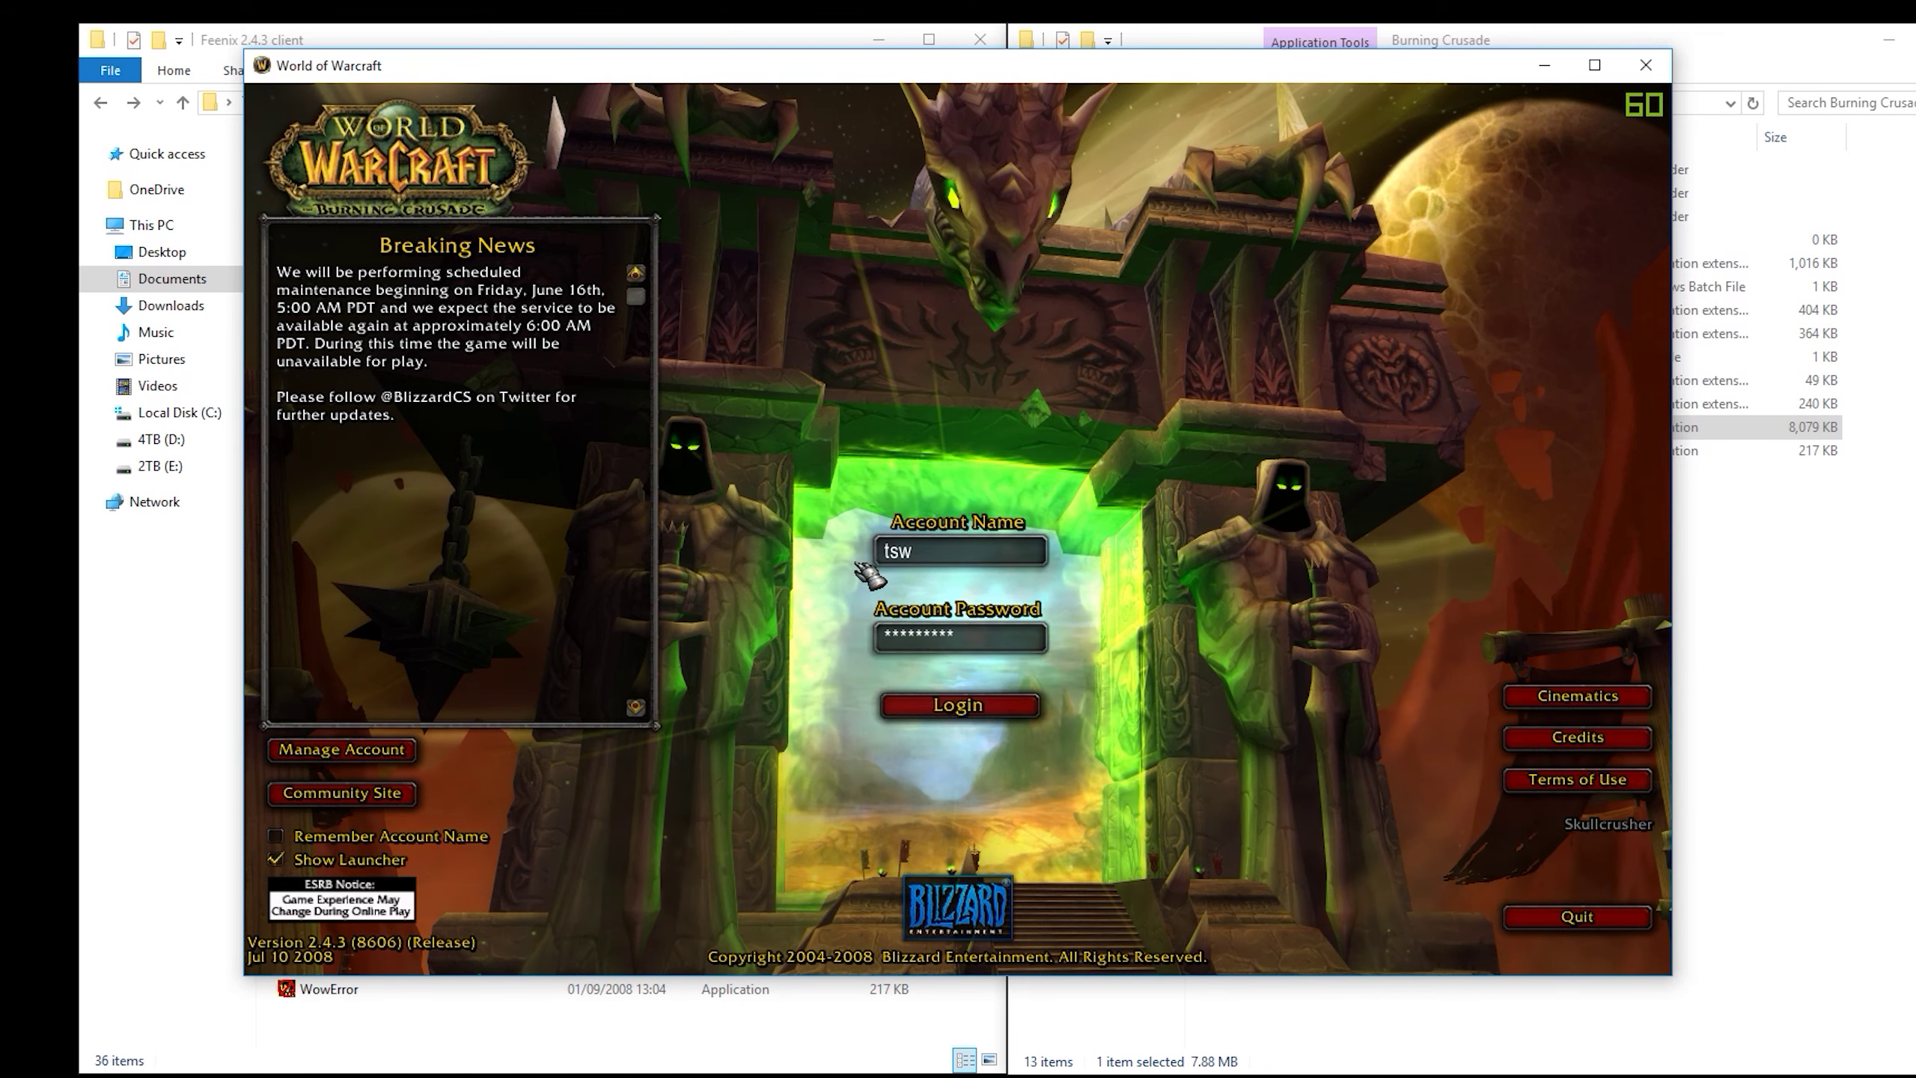
click(936, 706)
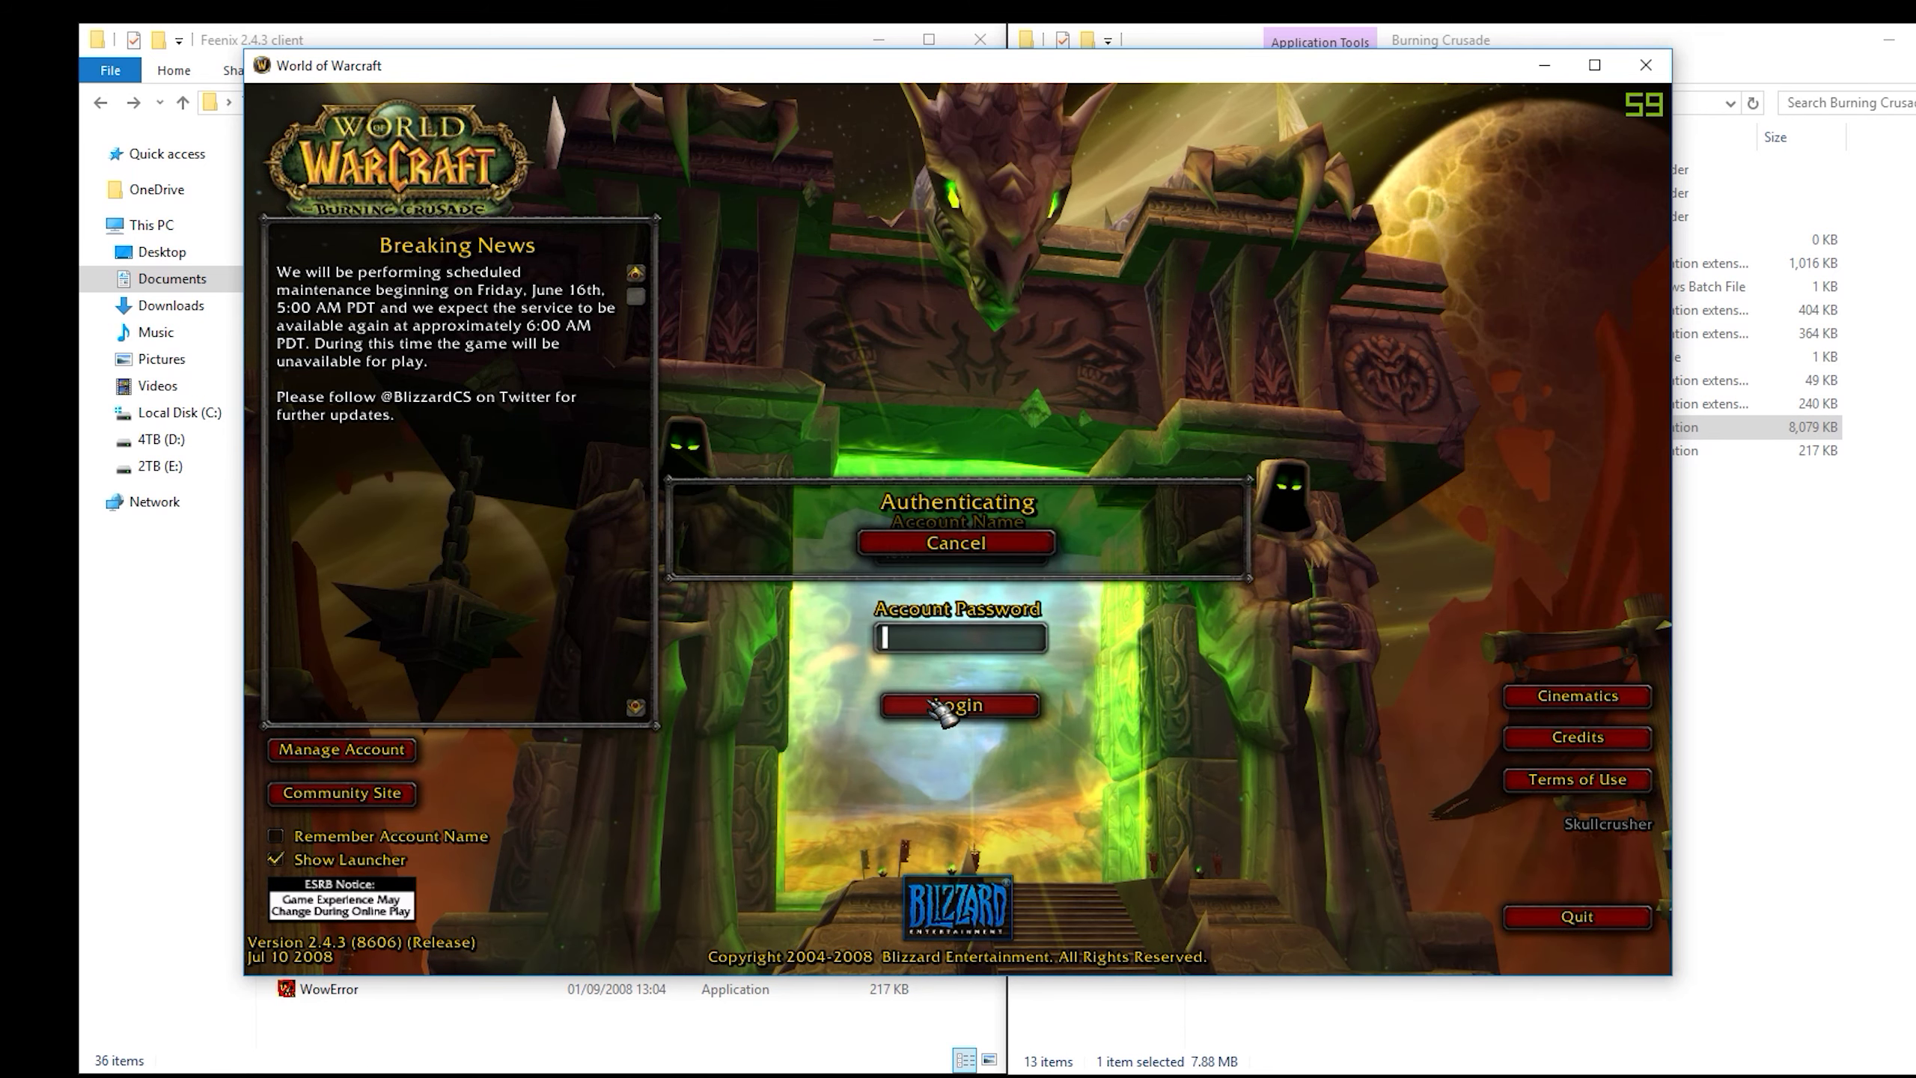
Accept the suggested Skullcrusher (Alliance) realm, enter the world with the level 14 warrior, then quit
click(1460, 631)
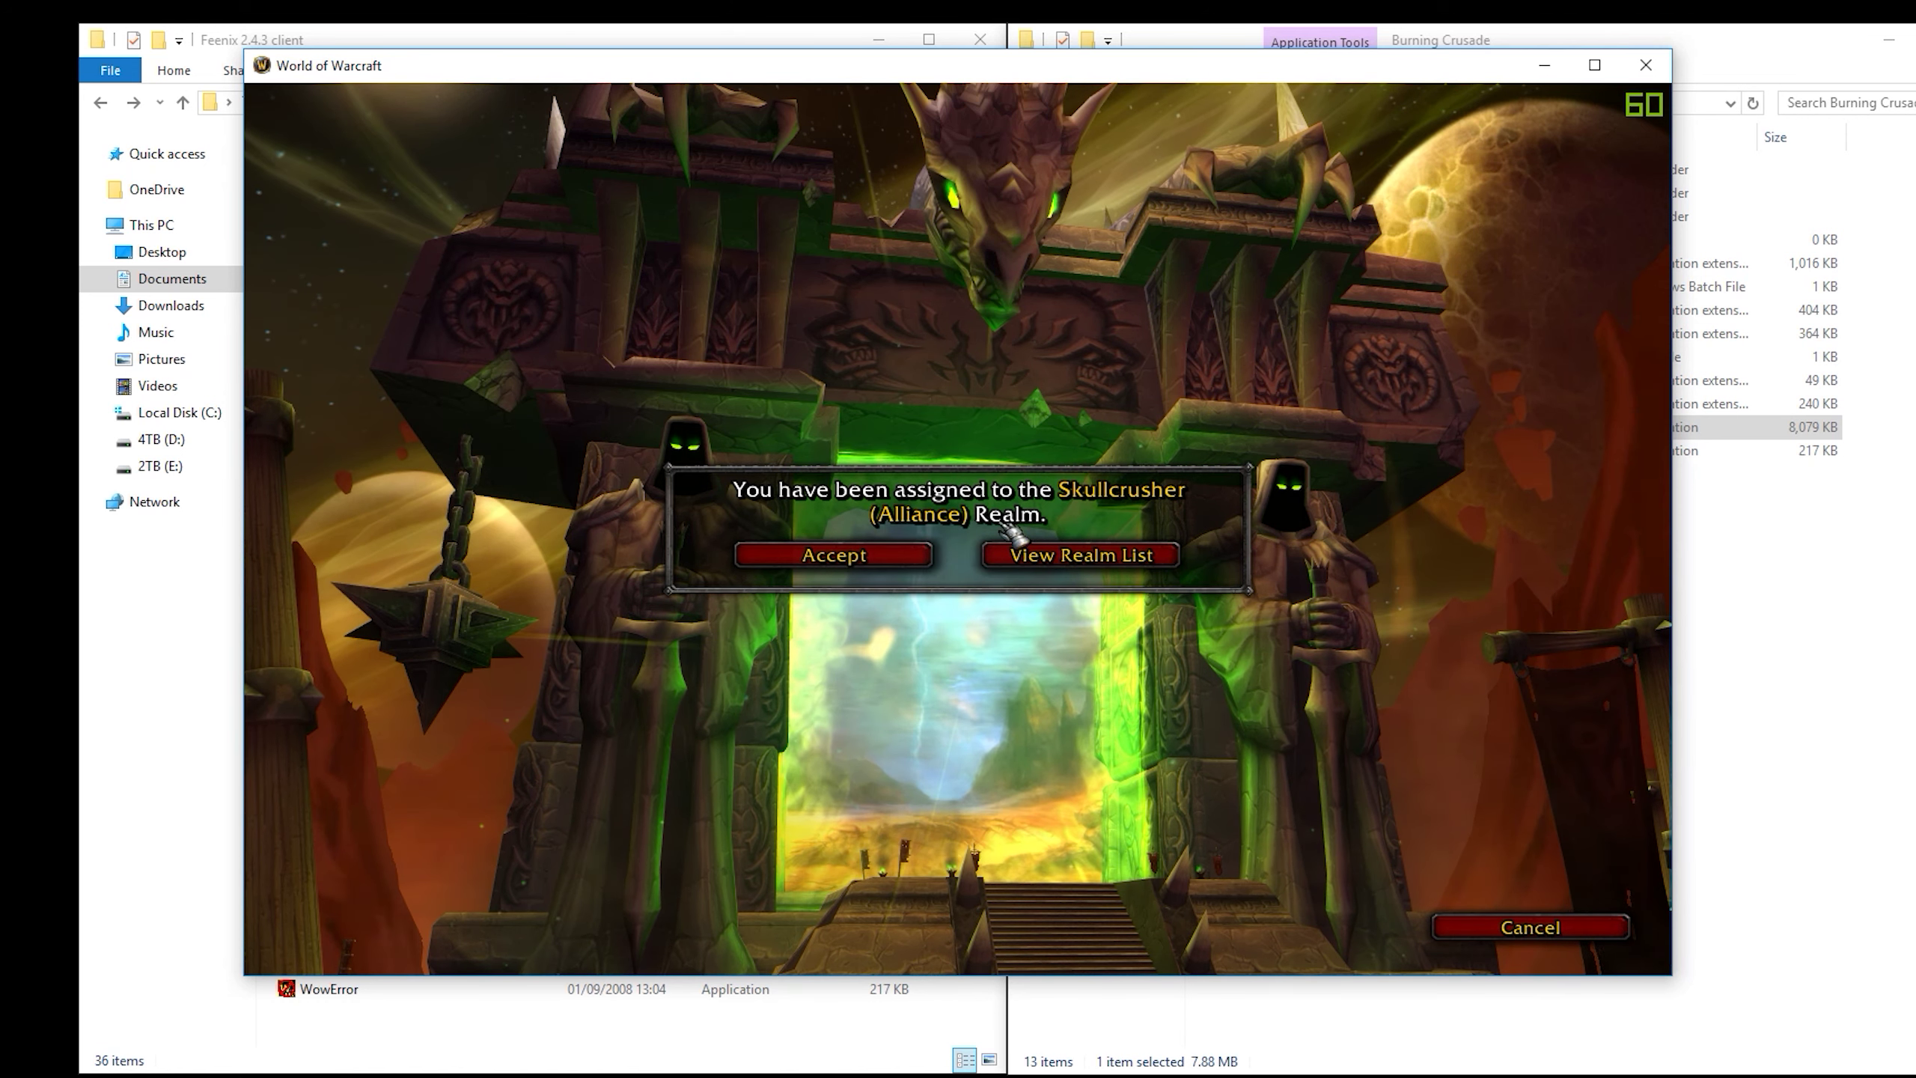
click(887, 555)
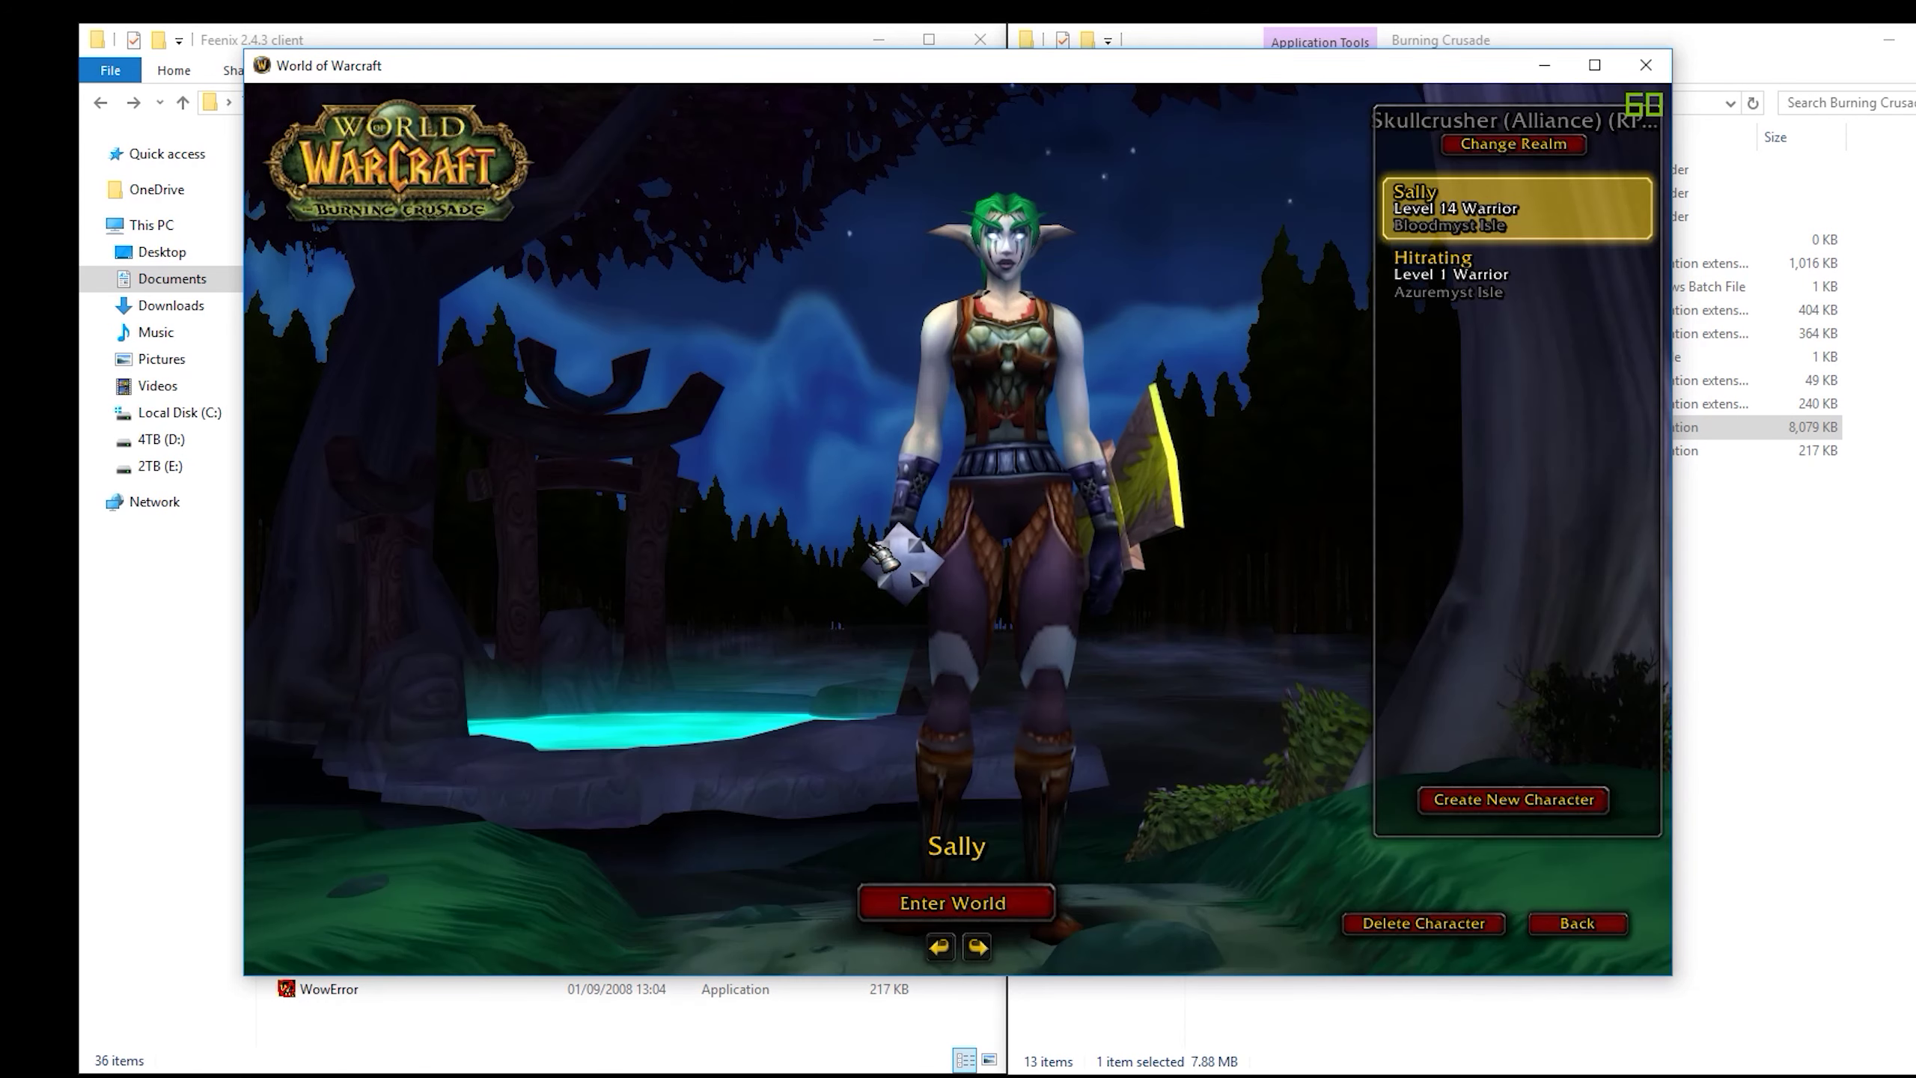
click(1021, 916)
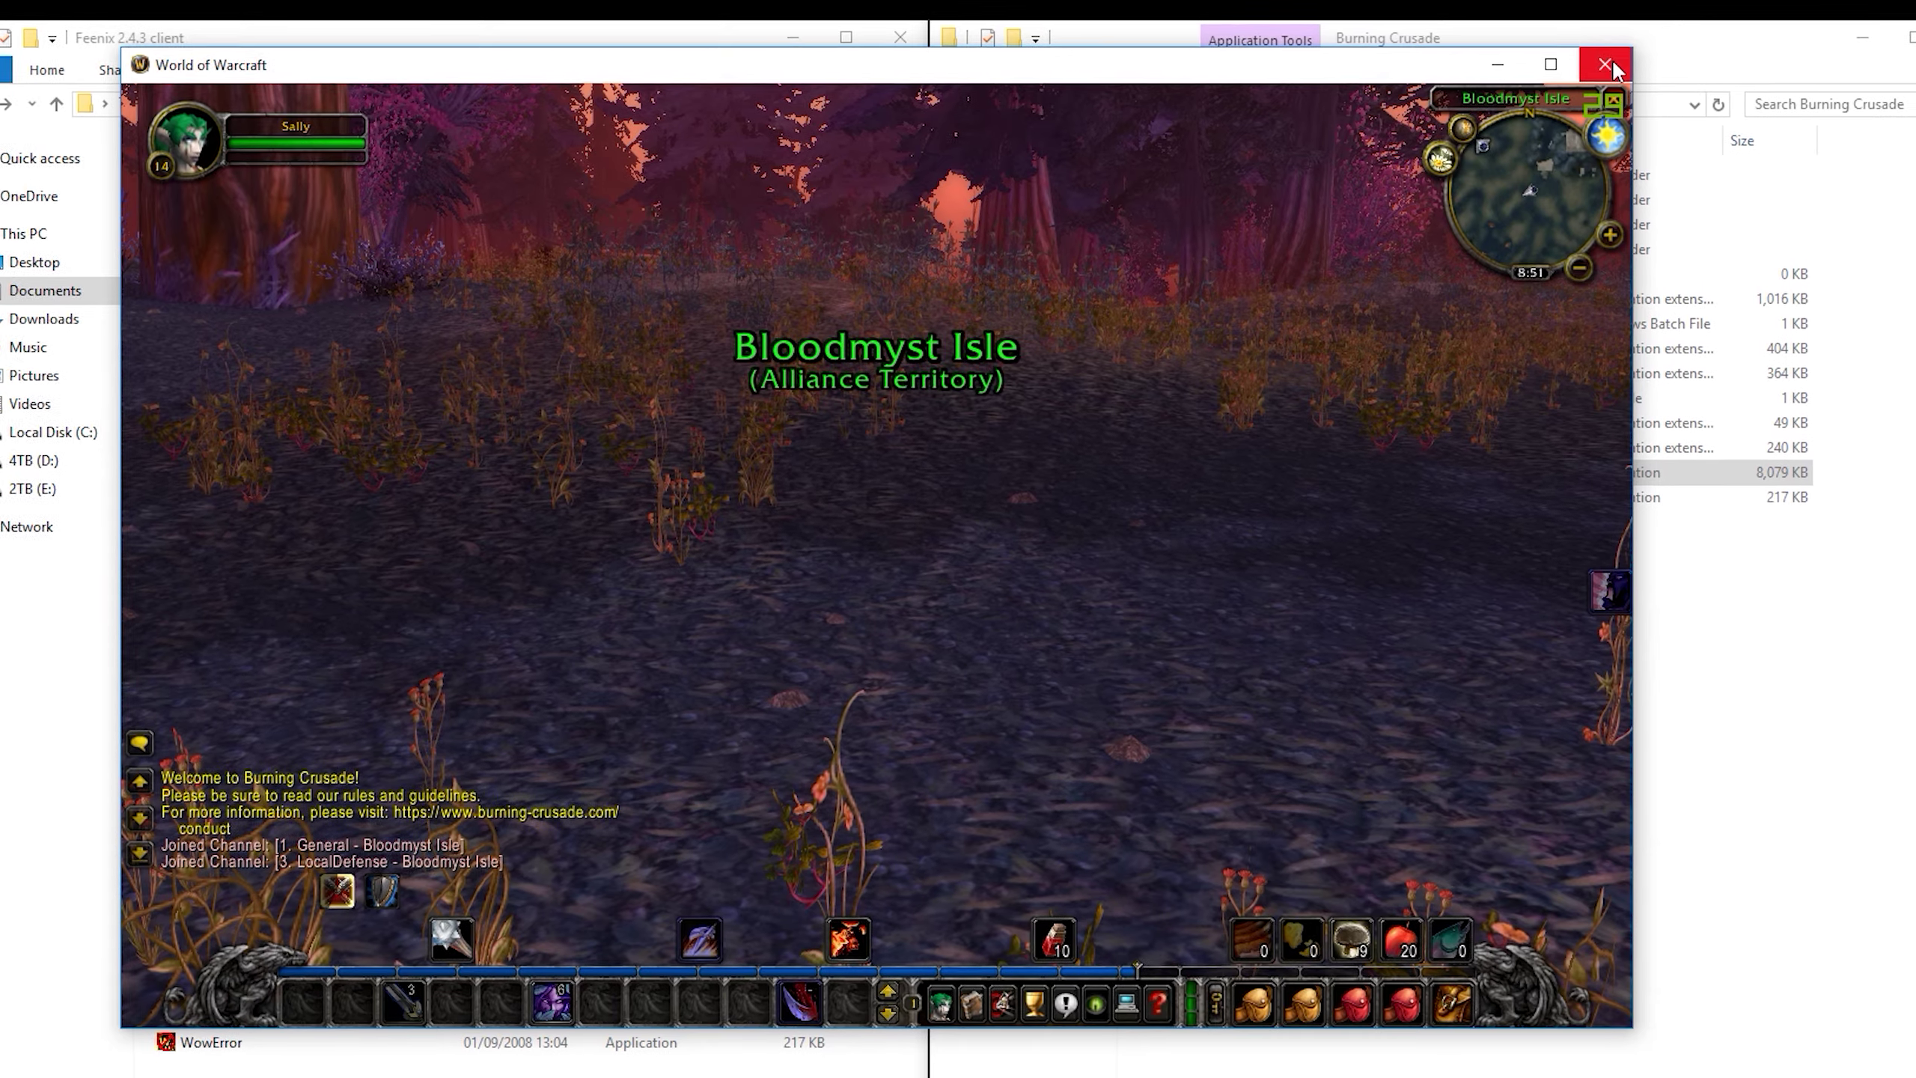
click(1605, 65)
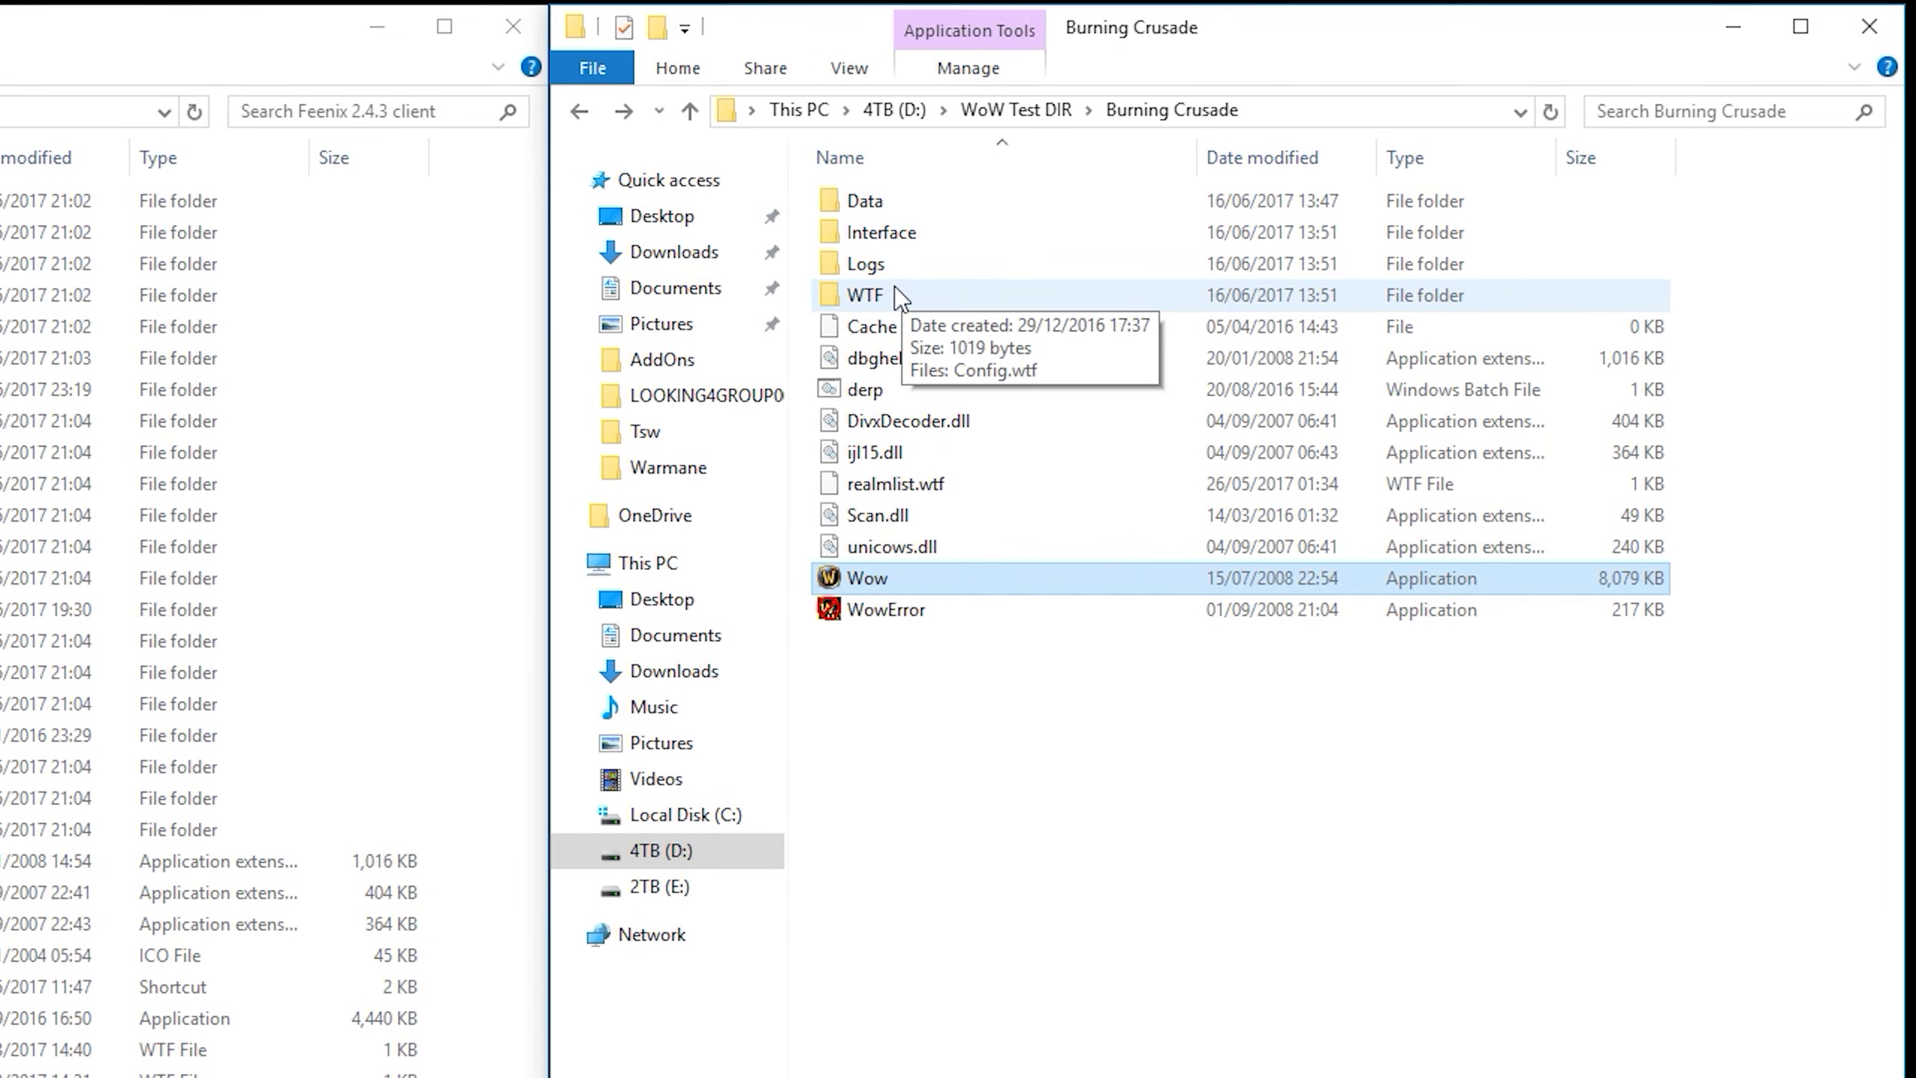
Drill into WTF > Account > account folder > Skullcrusher (Alliance) > character settings folder
double_click(897, 290)
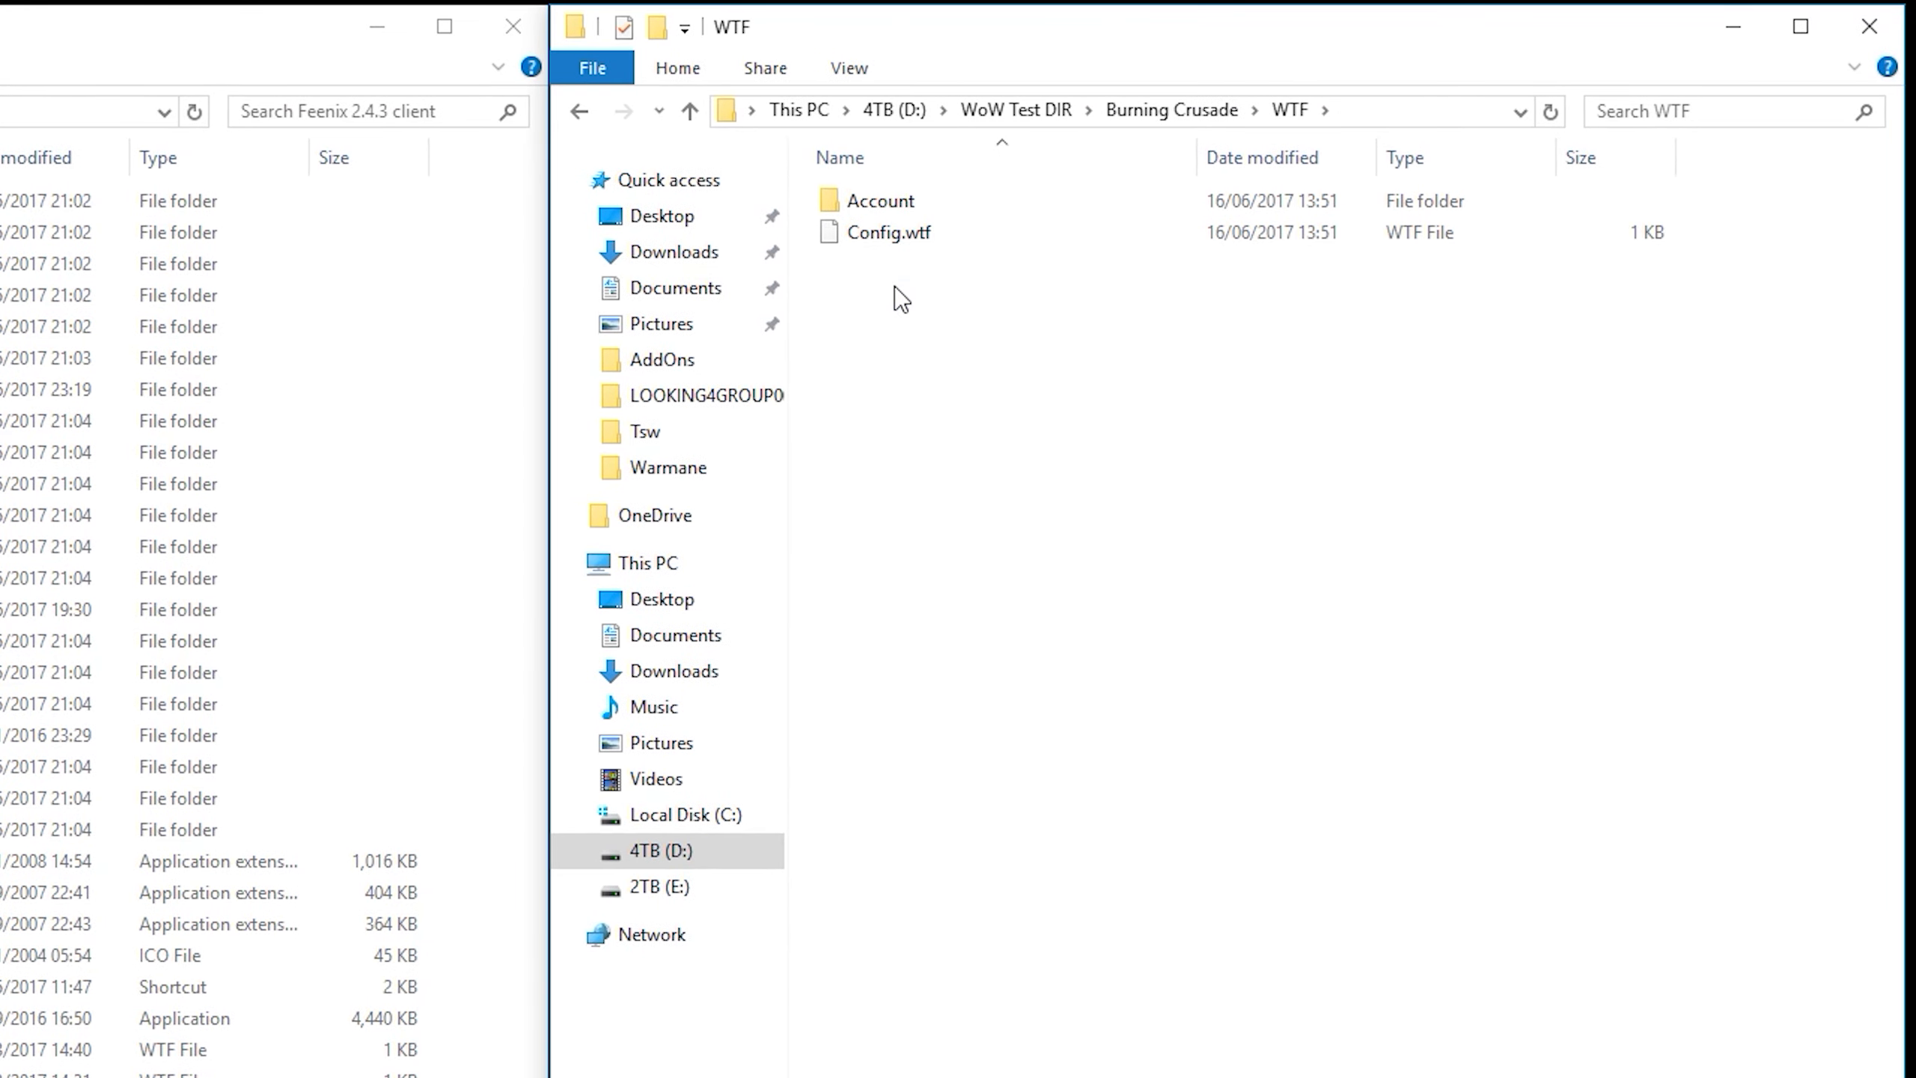
double_click(916, 213)
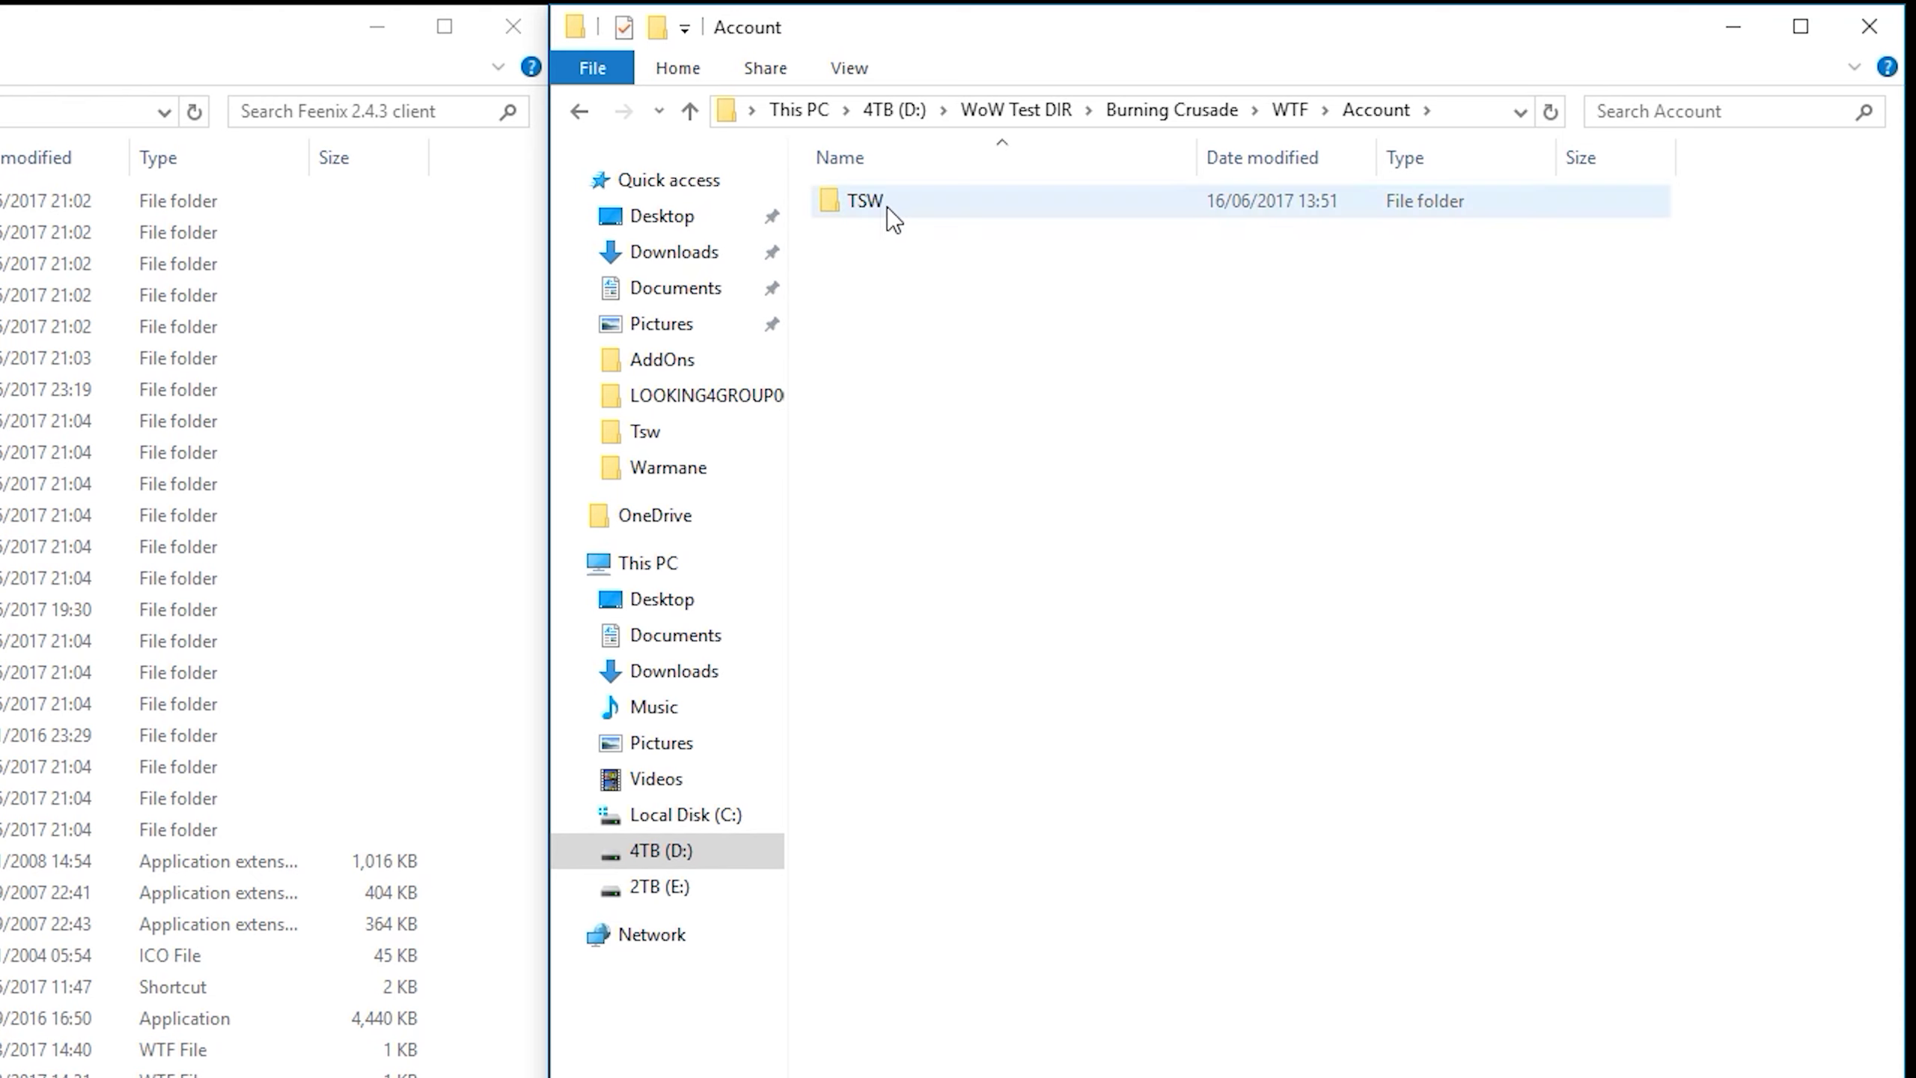
double_click(886, 207)
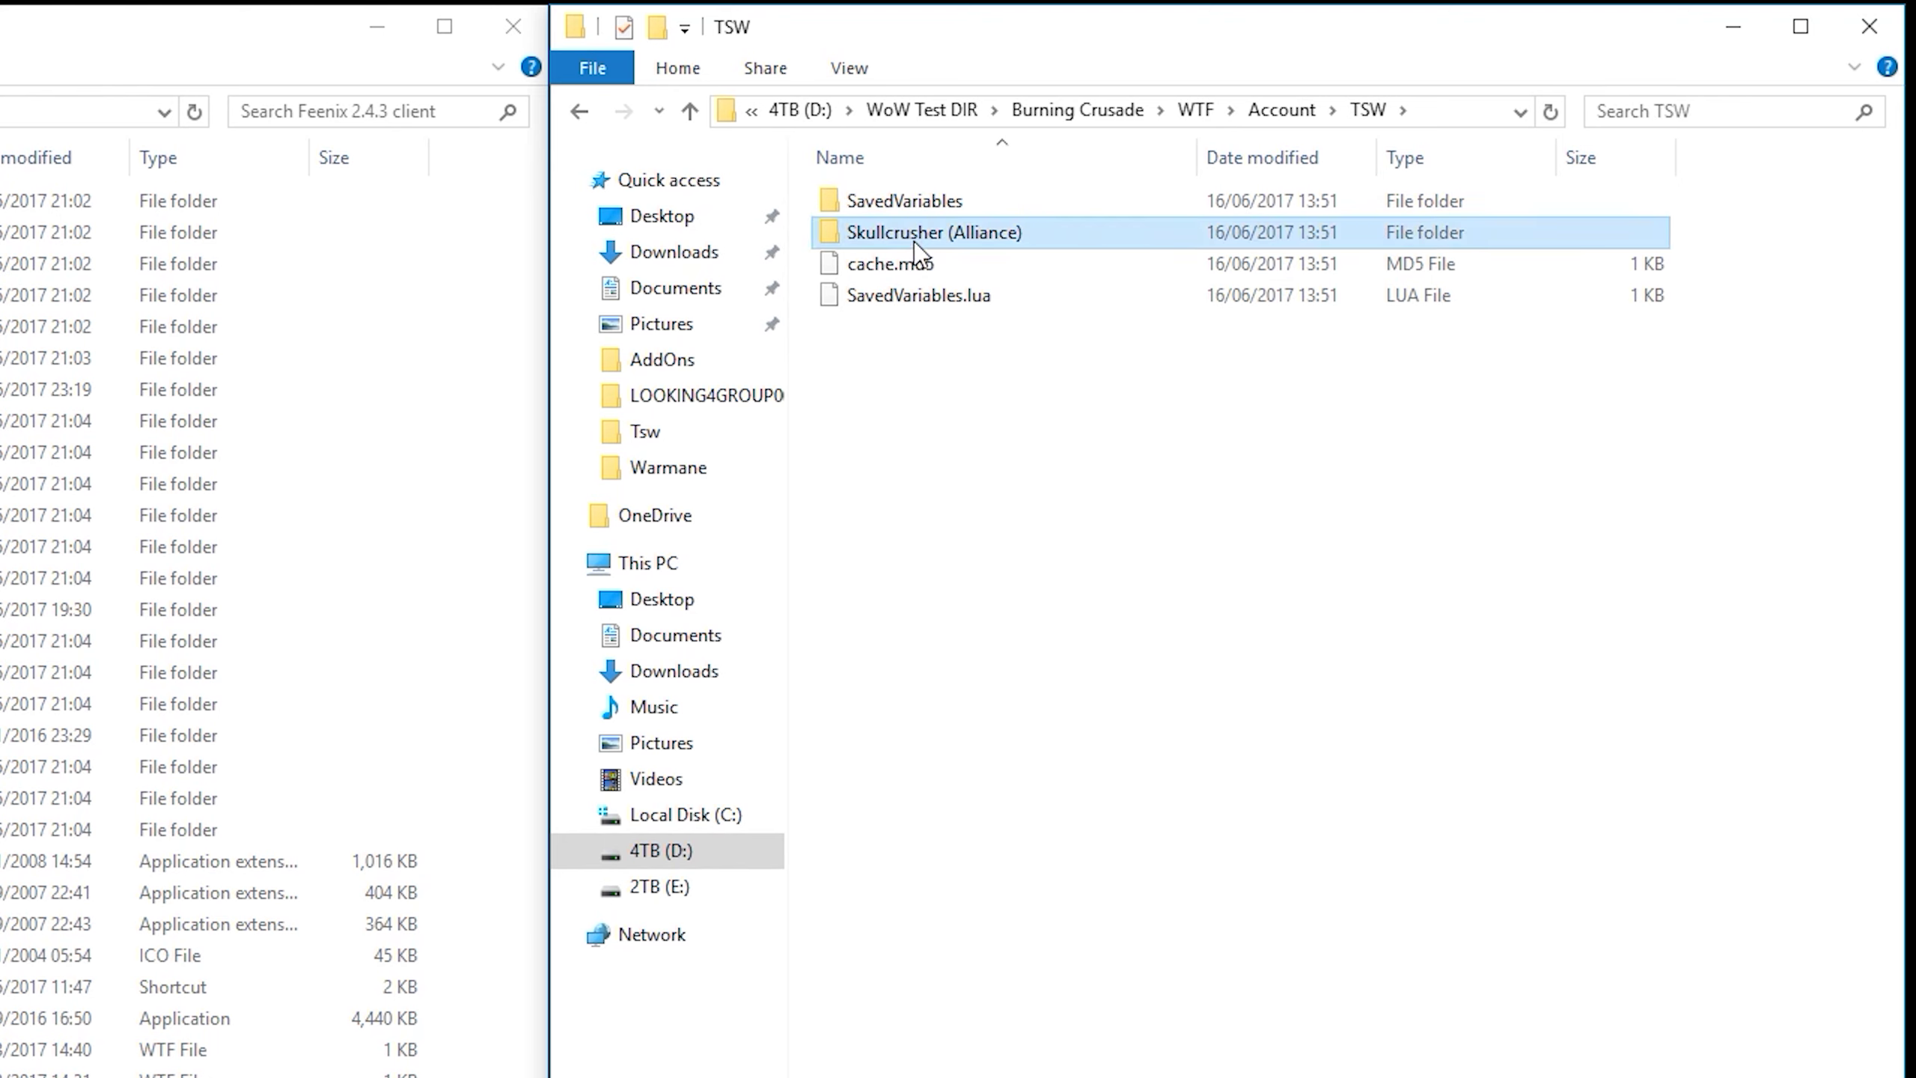
double_click(913, 241)
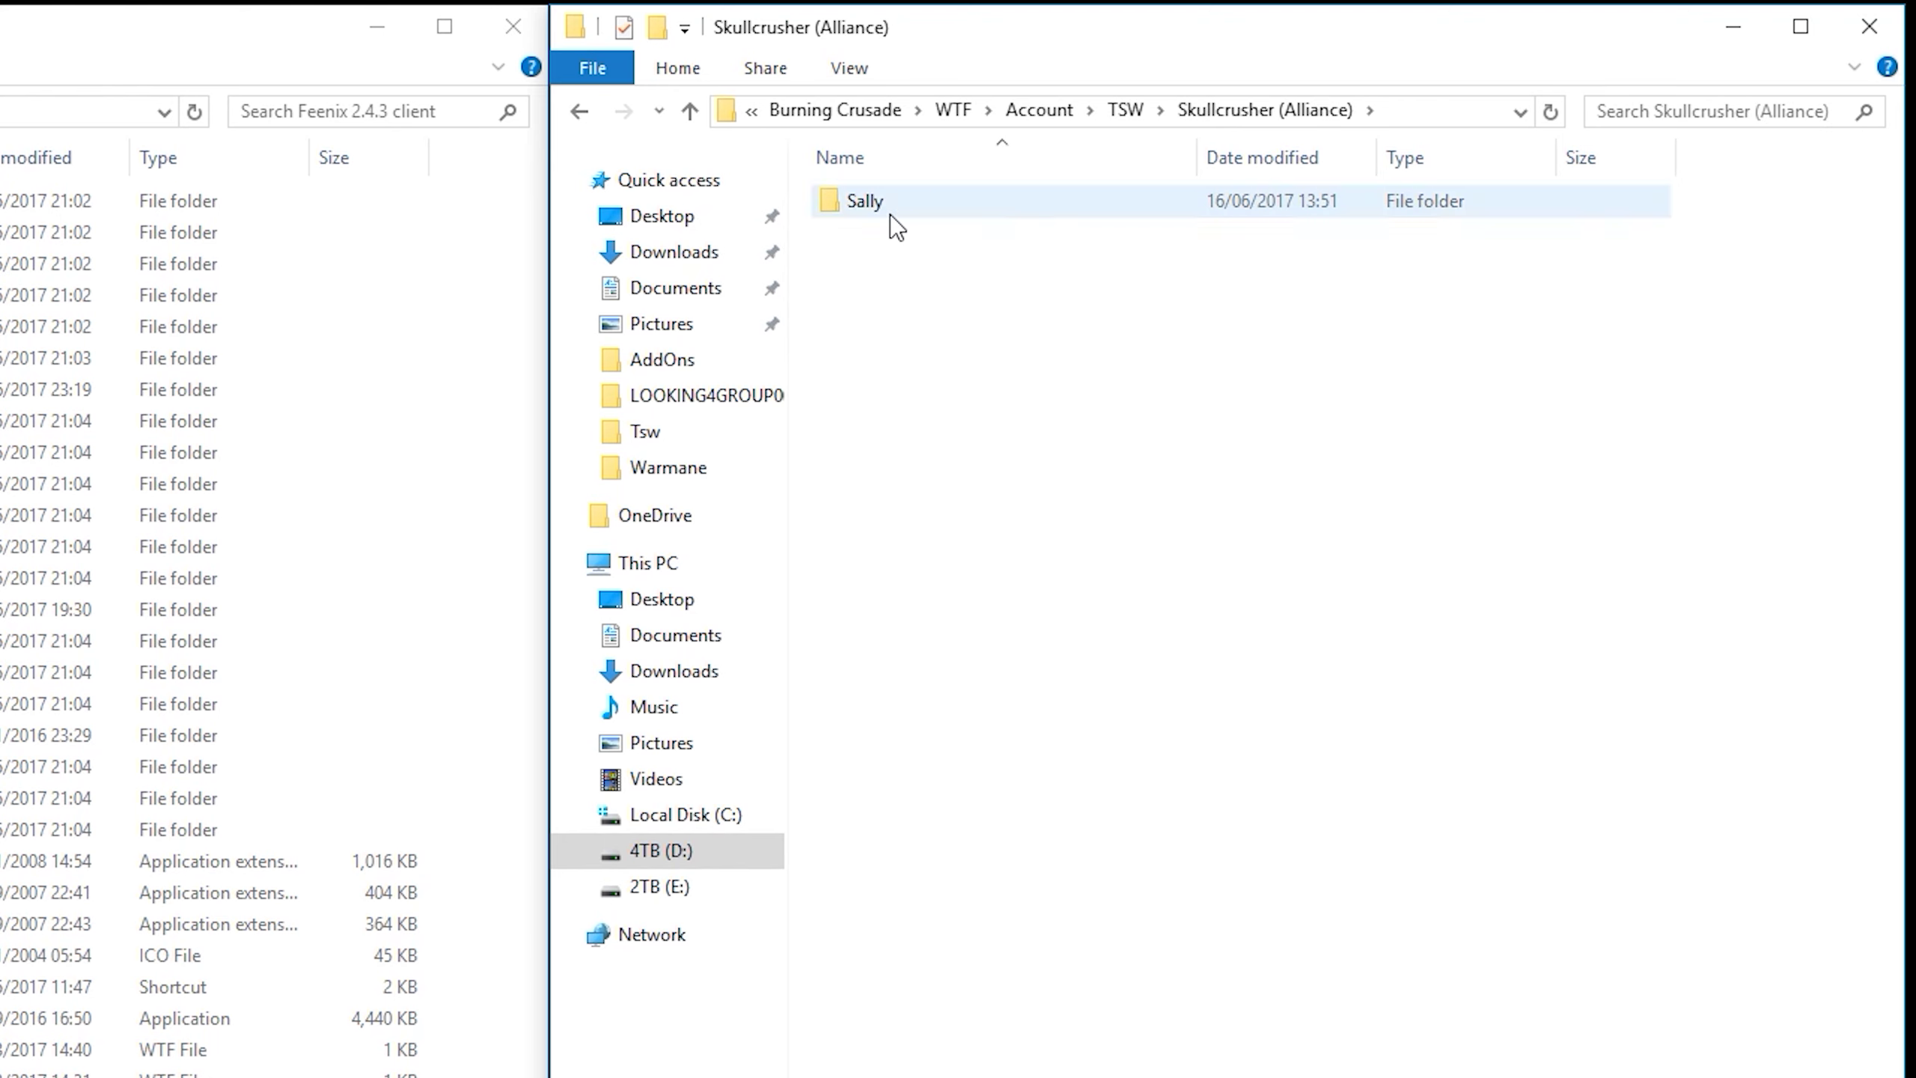
double_click(890, 214)
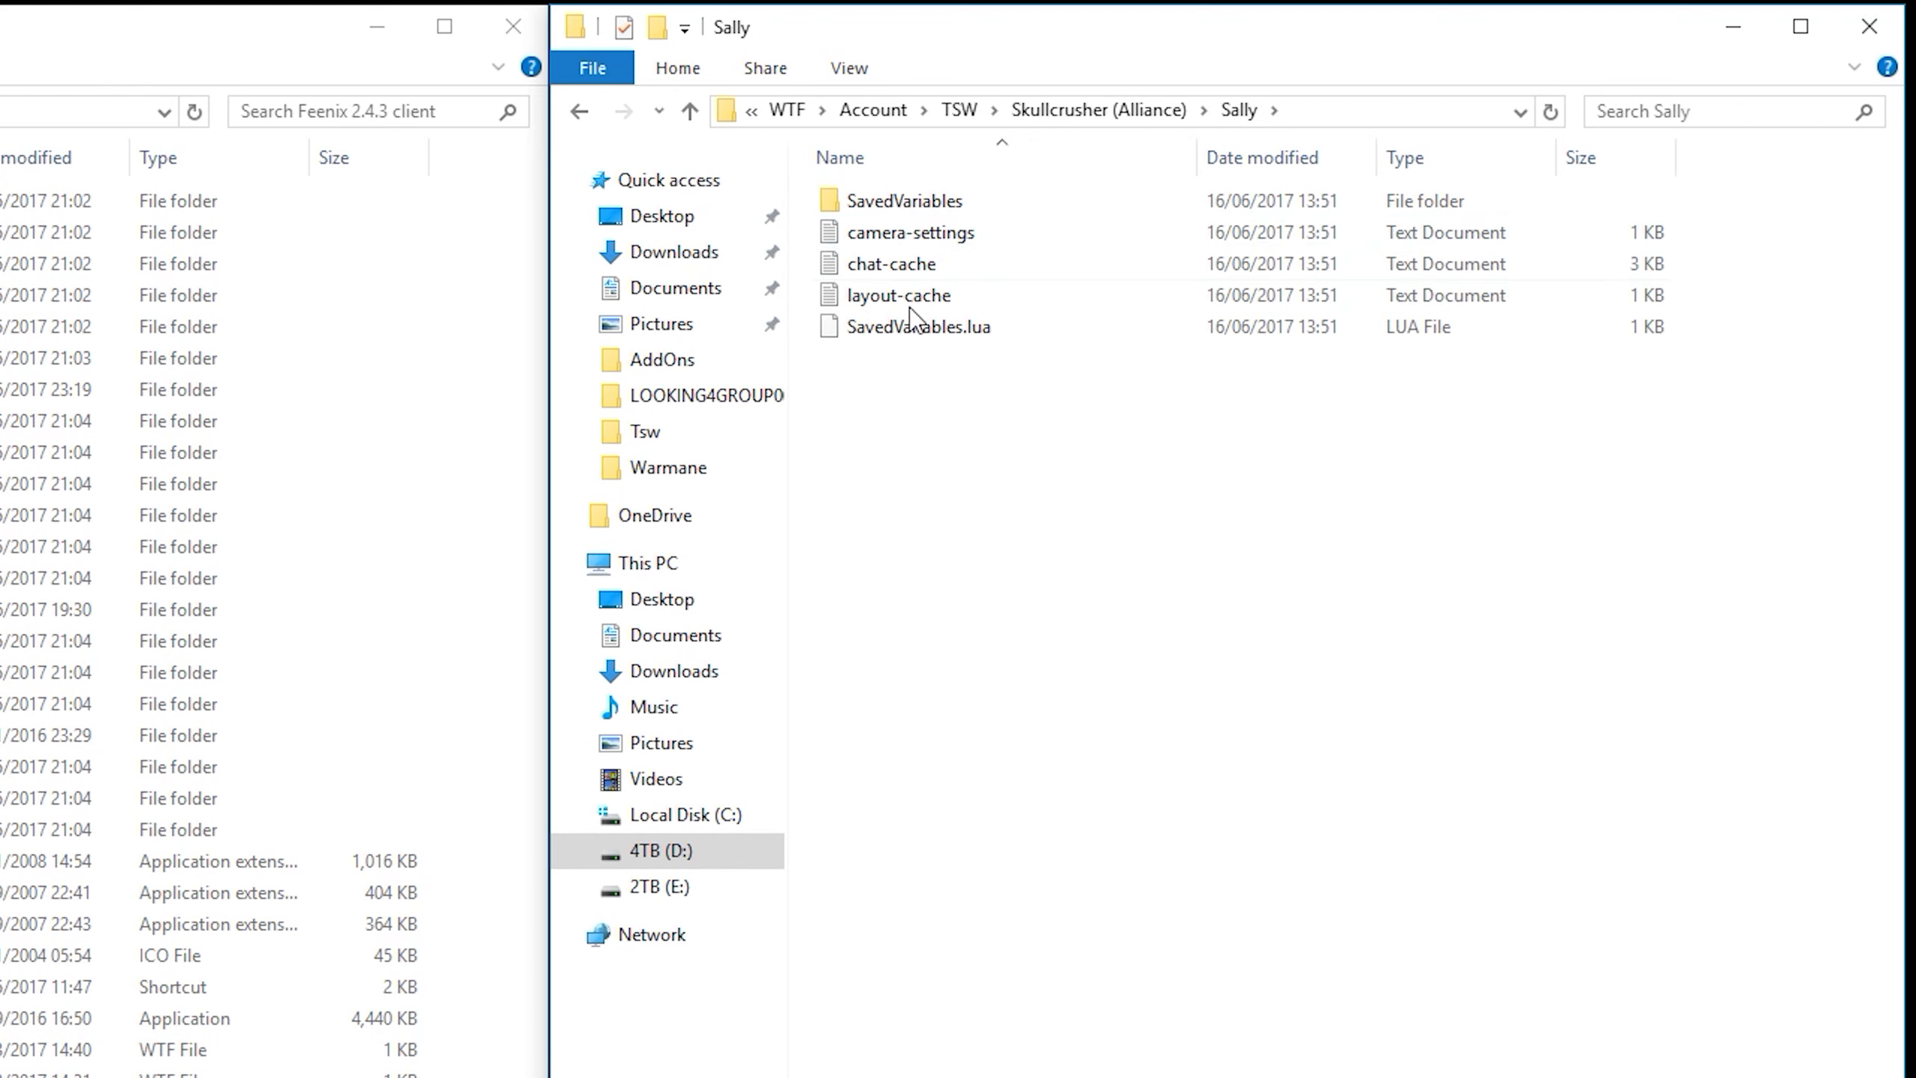
Go back four levels to the Burning Crusade folder and review its contents
click(577, 110)
click(577, 111)
click(577, 111)
click(577, 110)
click(577, 111)
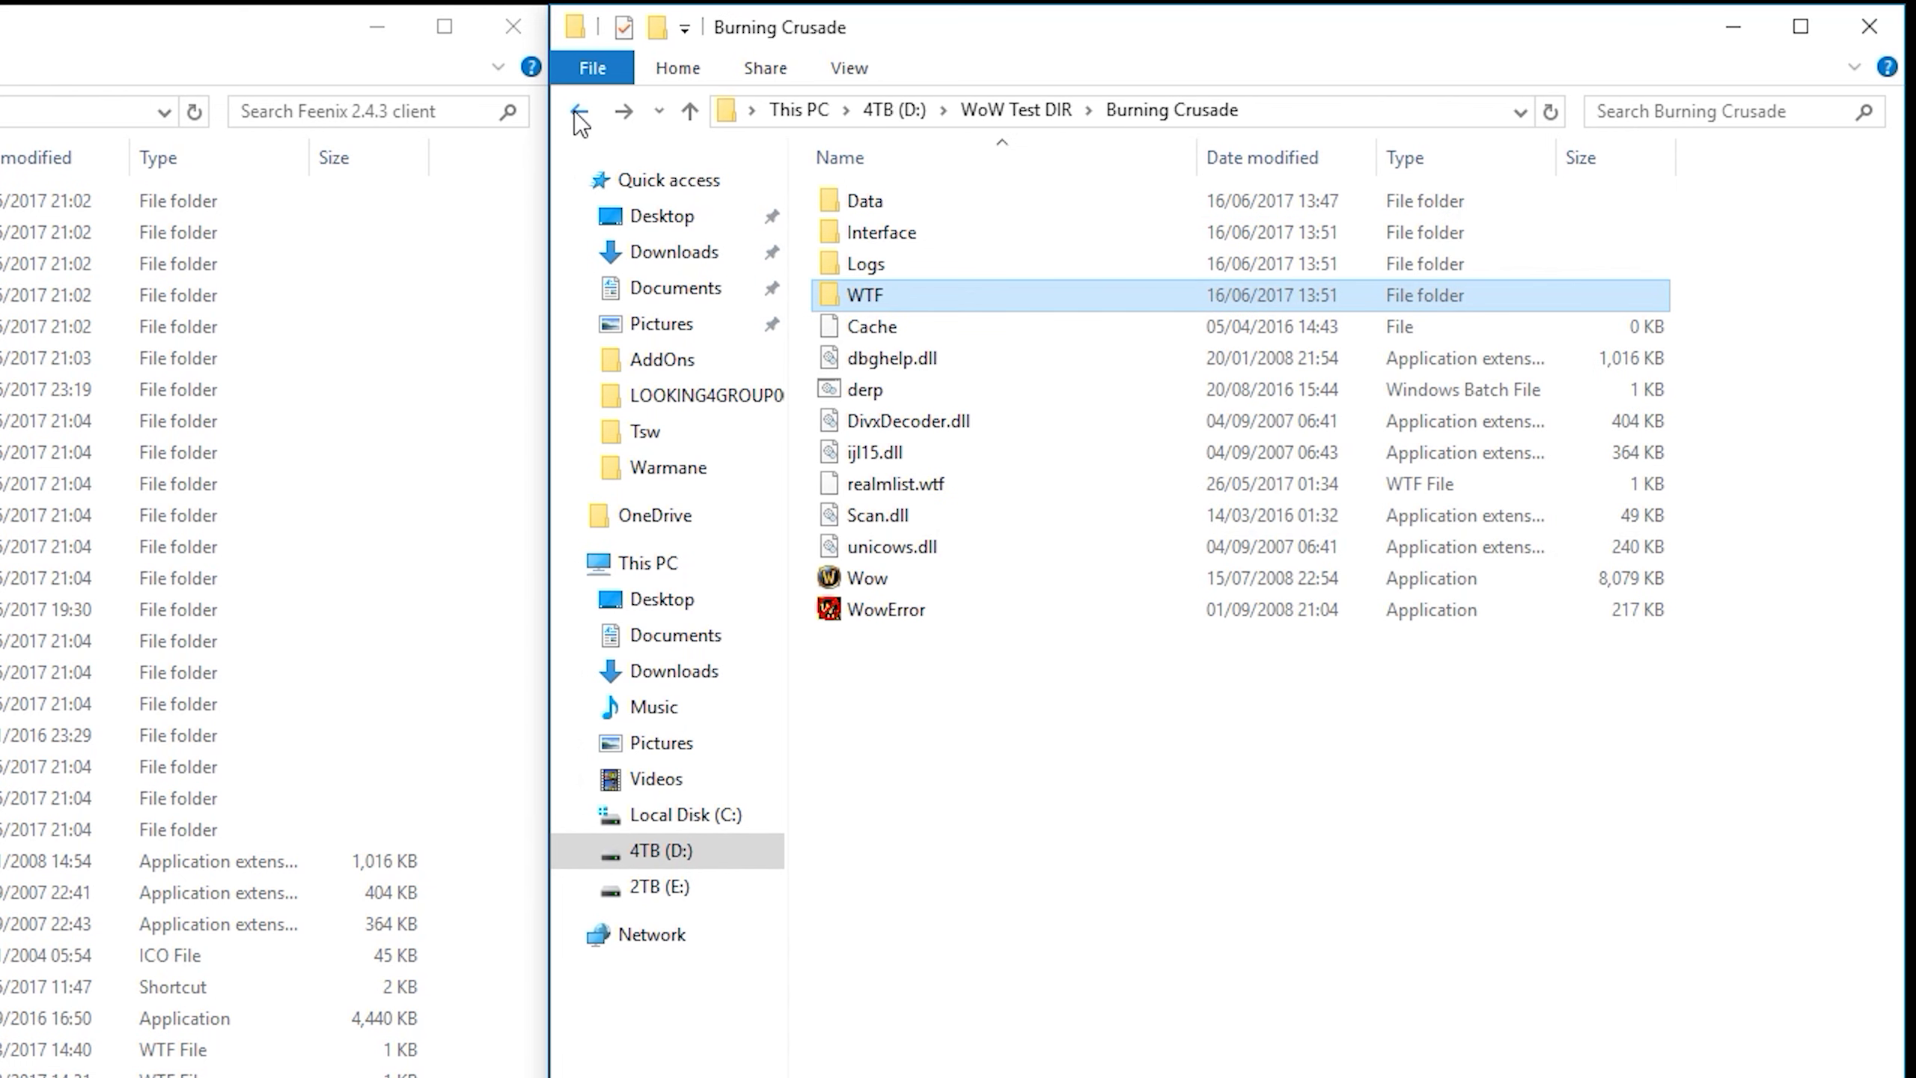
key(ctrl+a)
click(1144, 816)
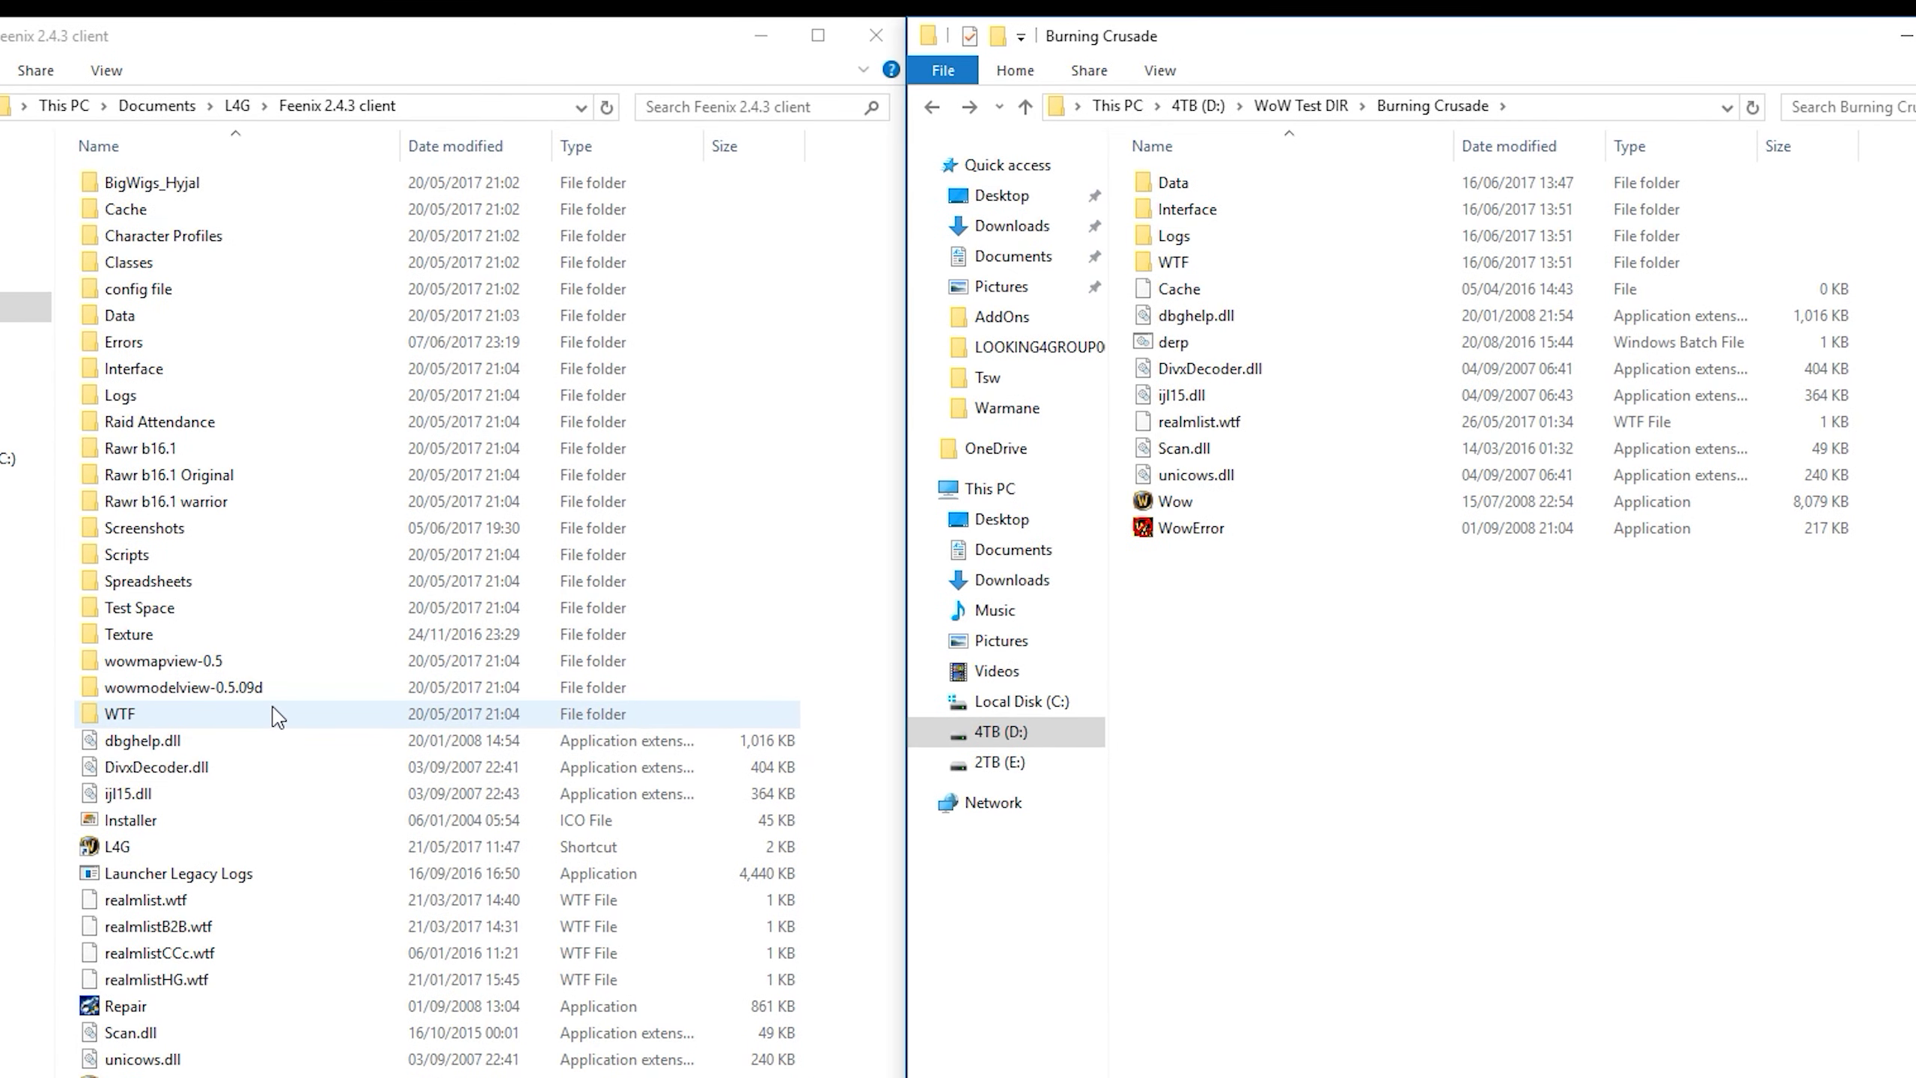
Copy the old Feenix client's 3 KB Config.wtf into the new WTF folder, replacing the 1 KB one
double_click(275, 716)
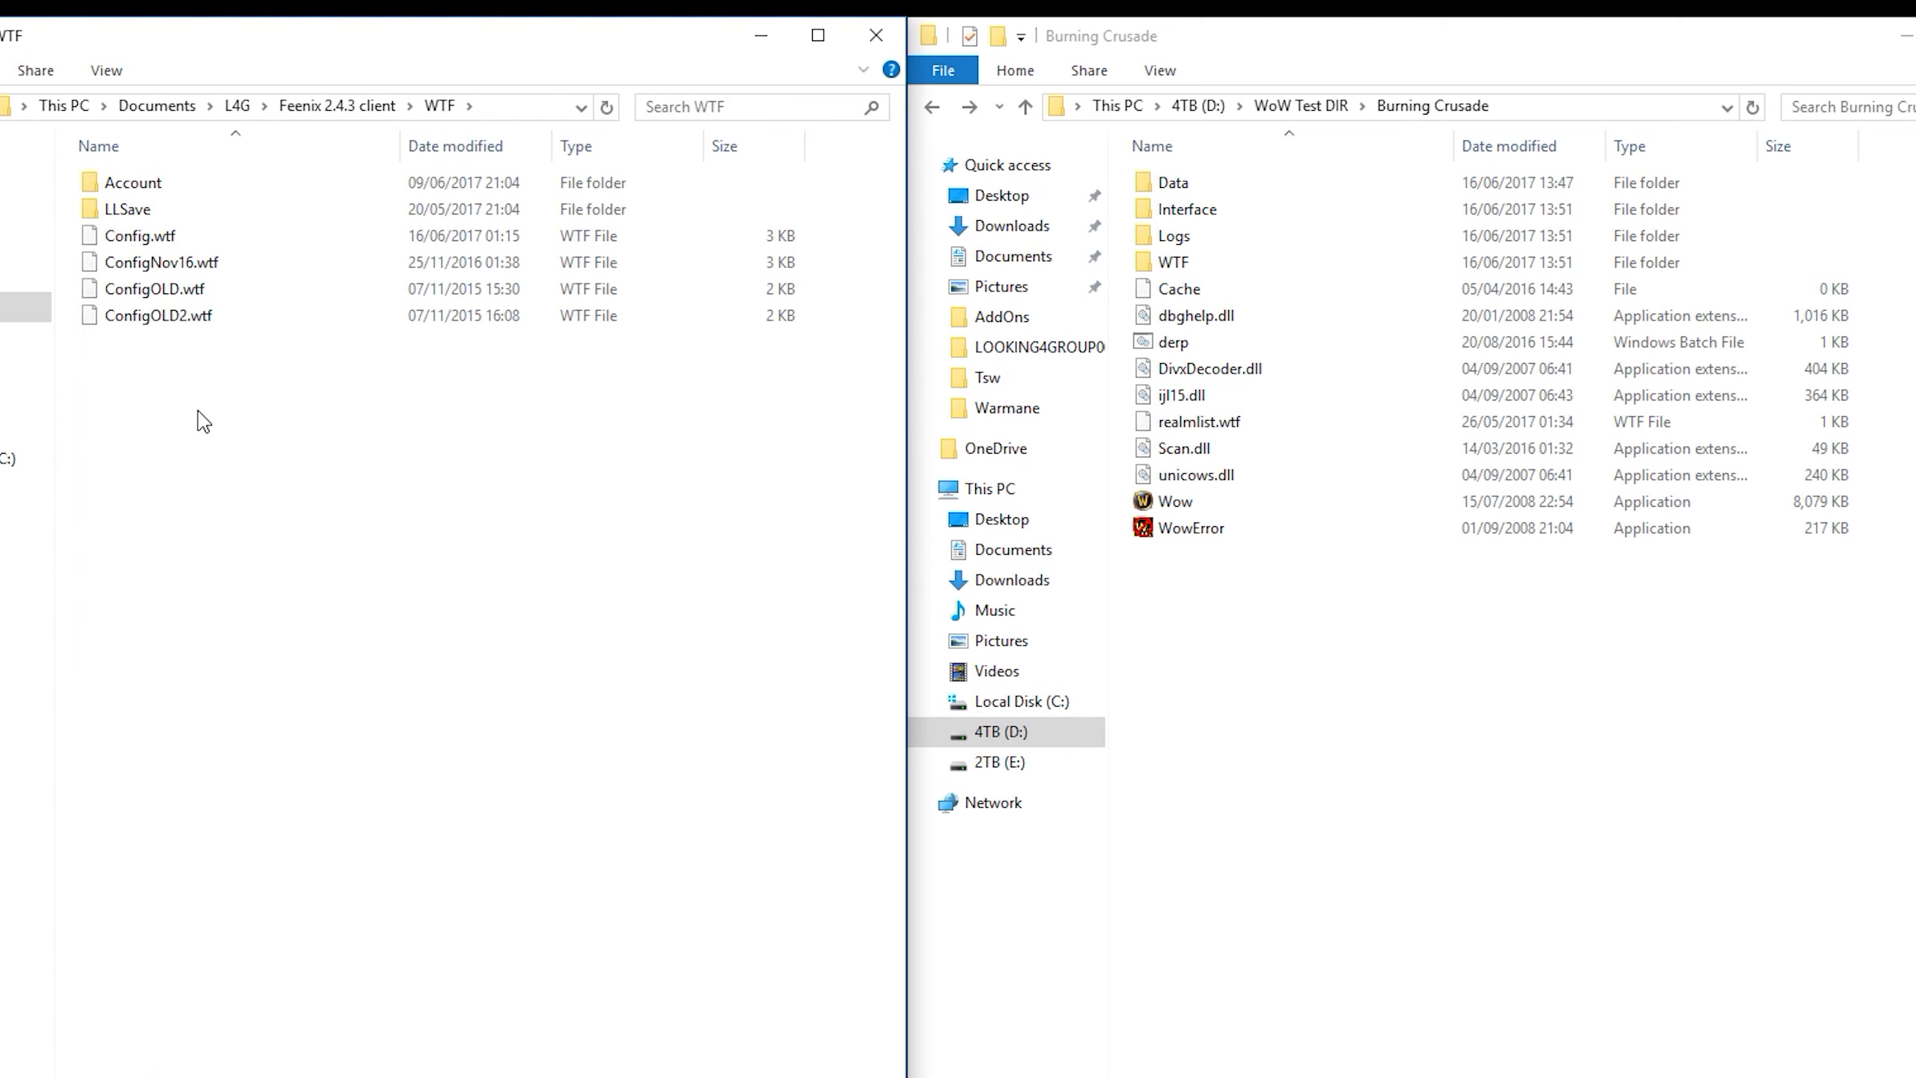
click(162, 236)
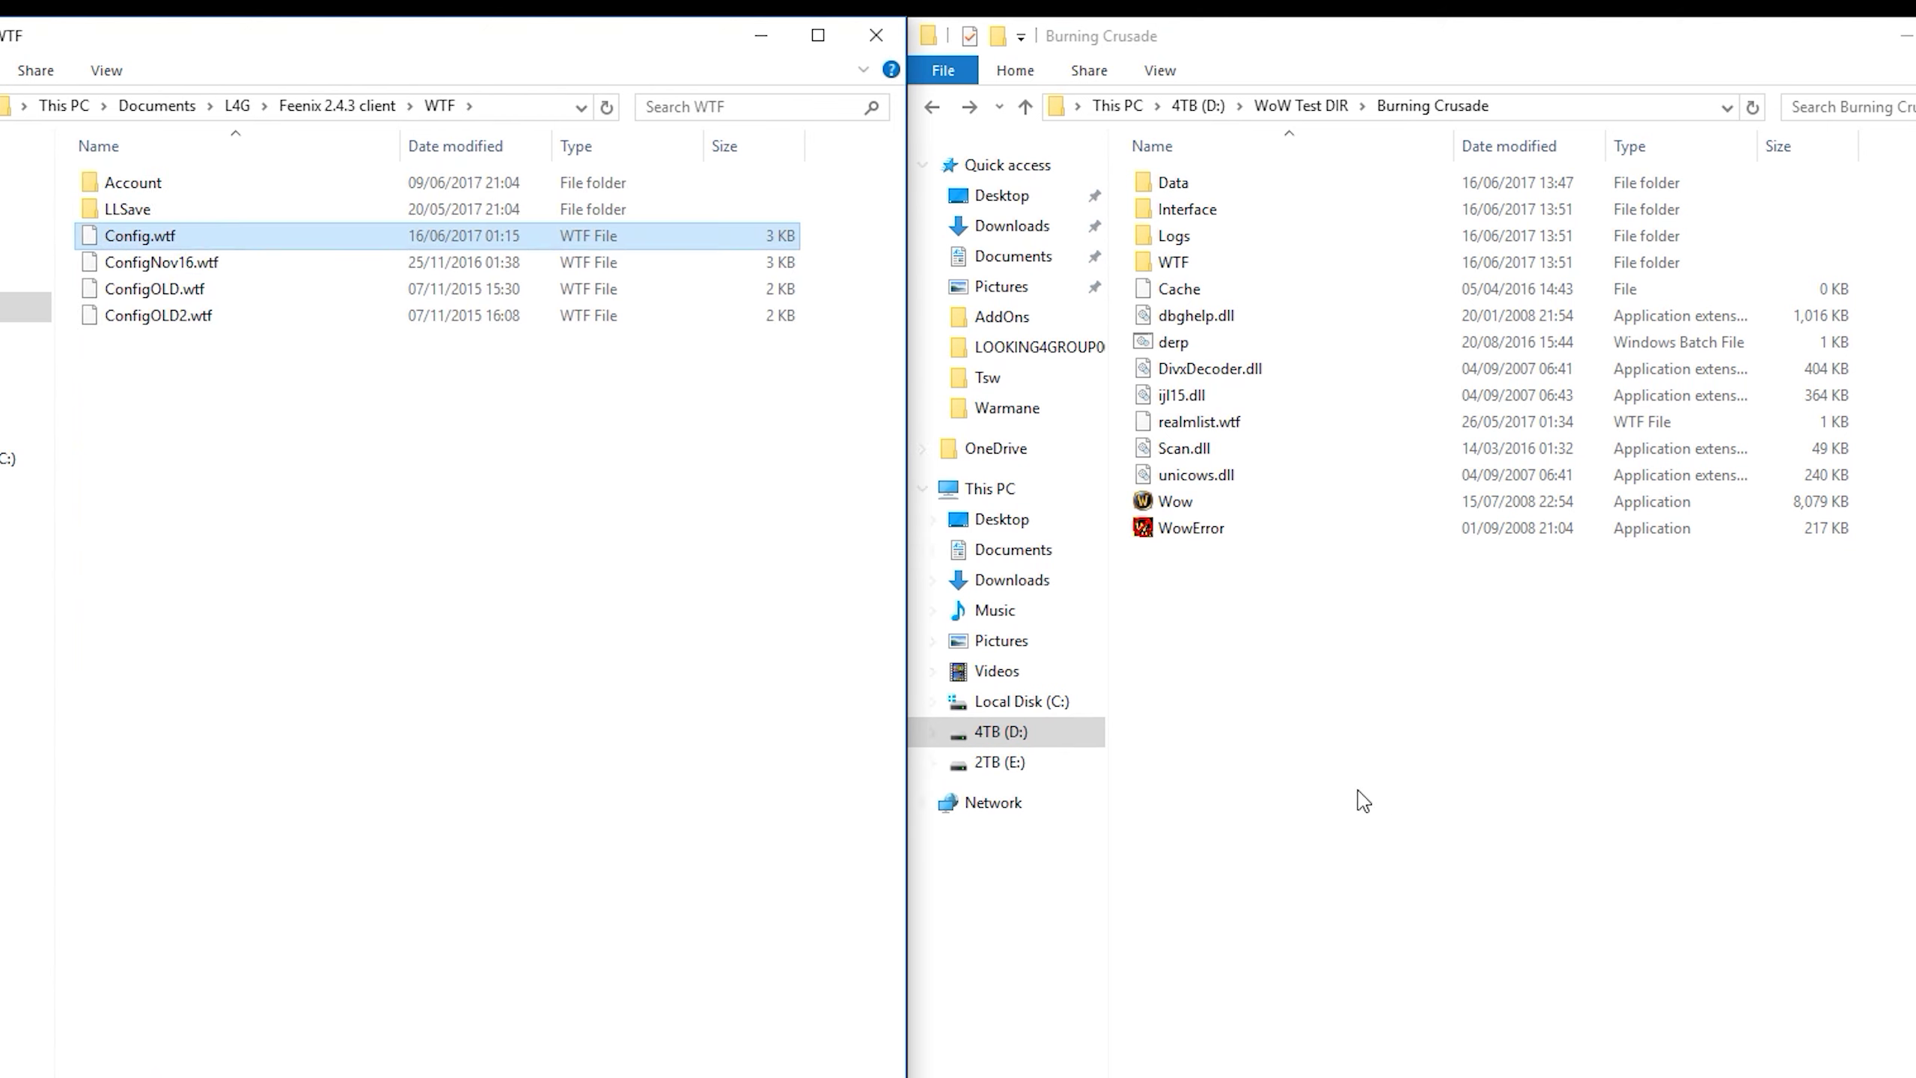
double_click(1227, 276)
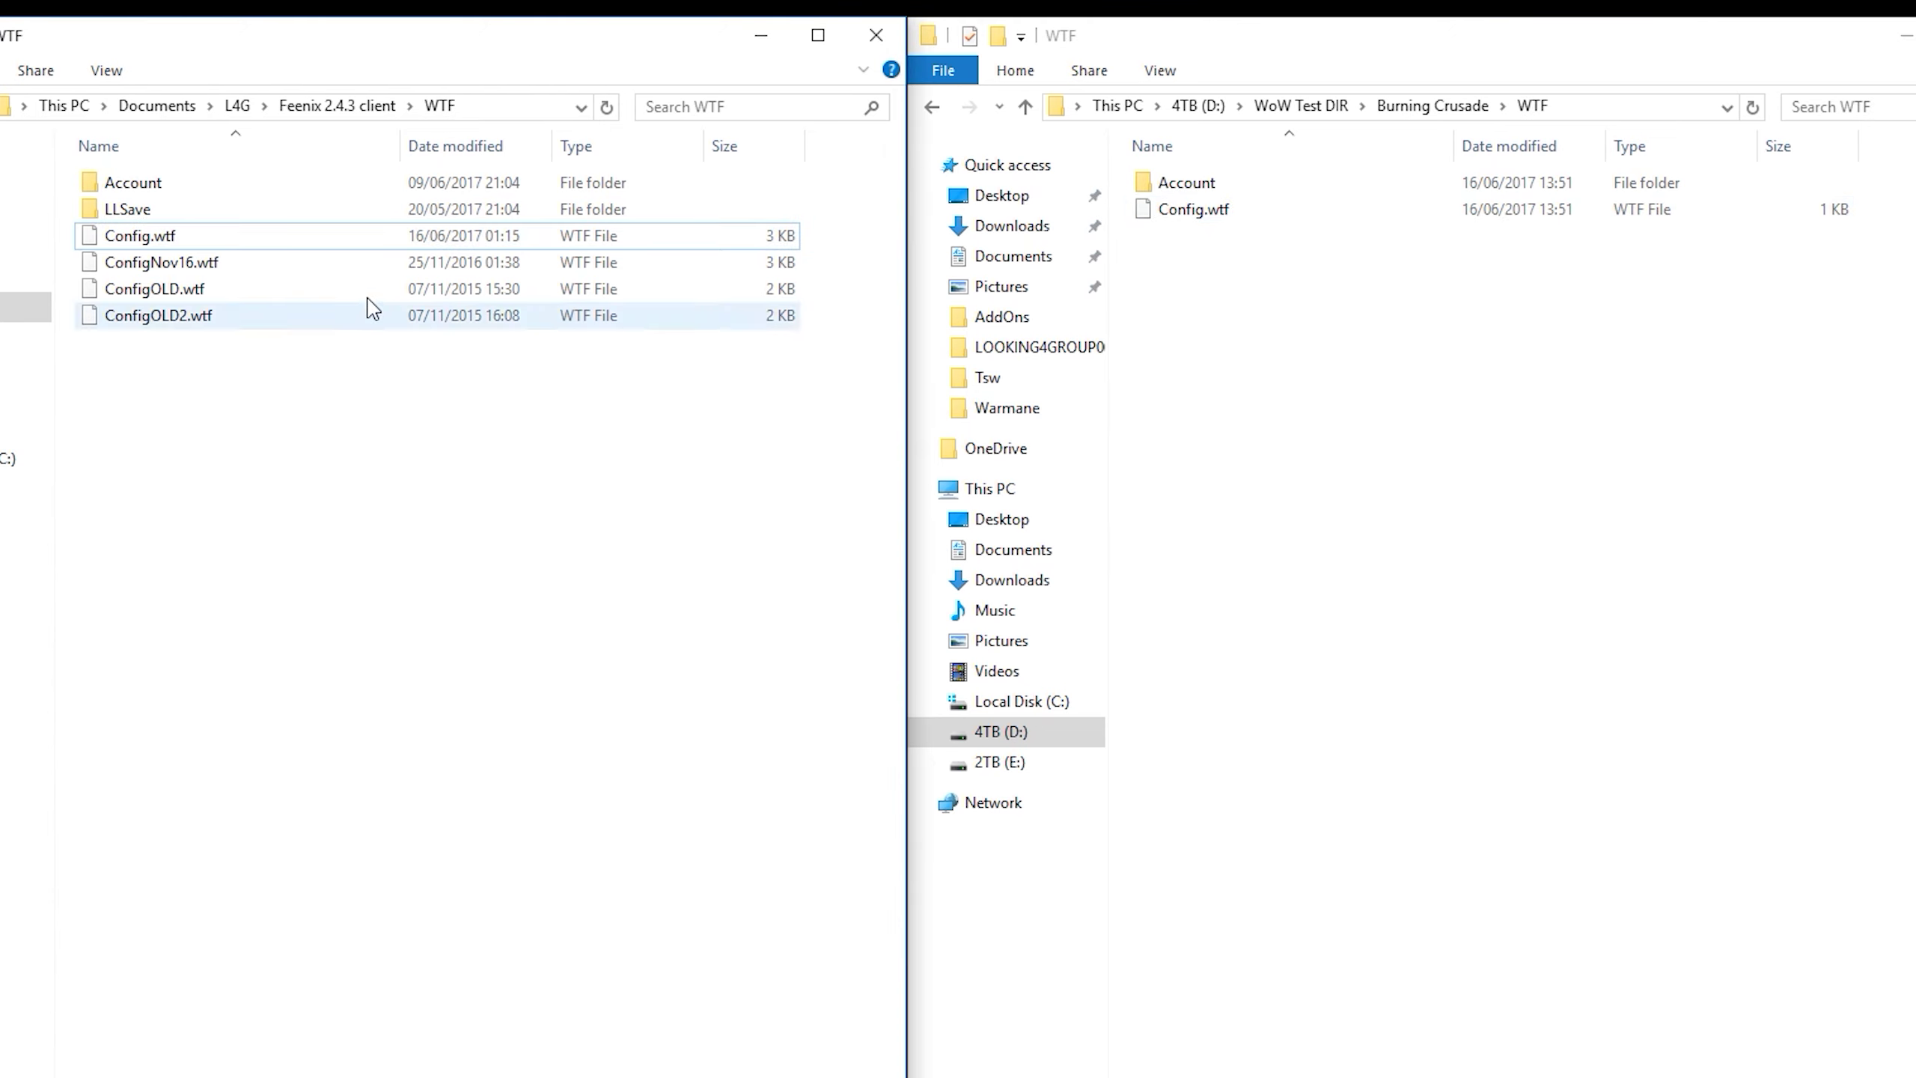
click(386, 239)
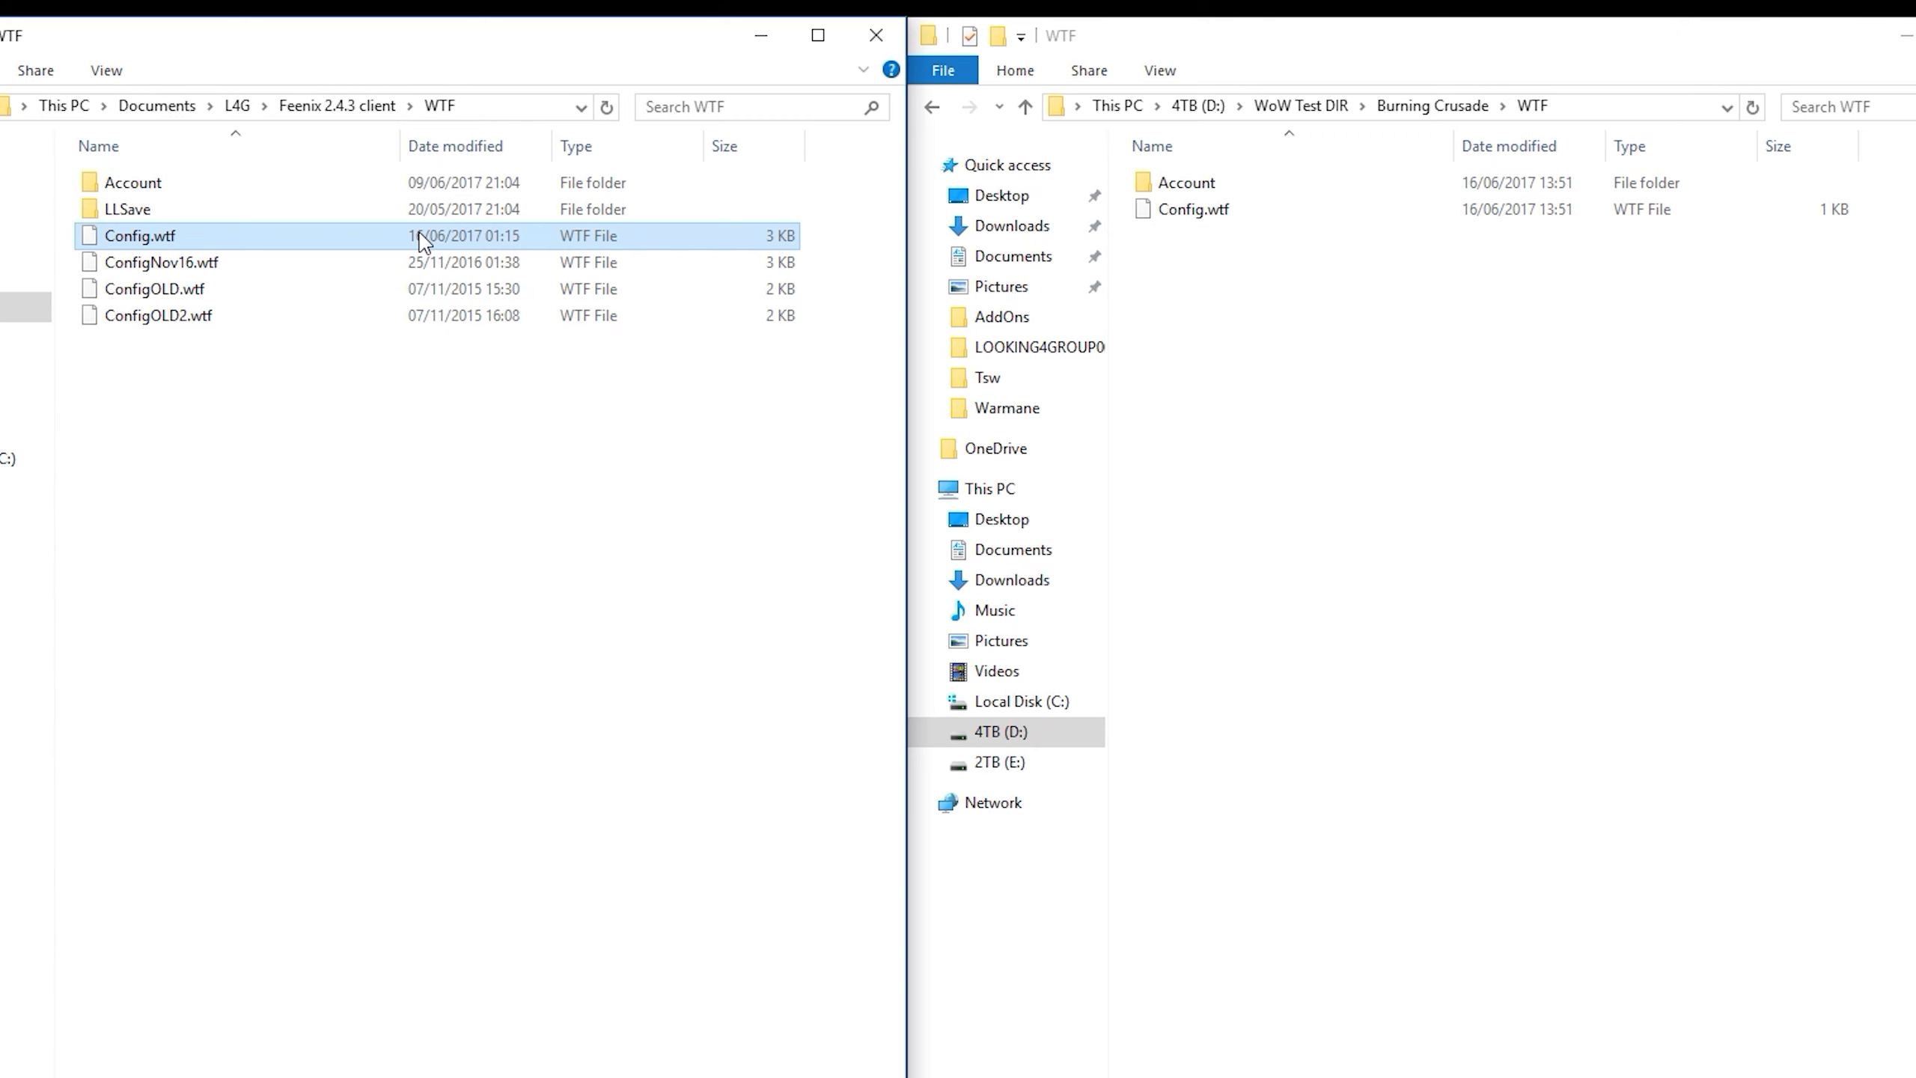
drag(420, 242, 1309, 300)
click(812, 377)
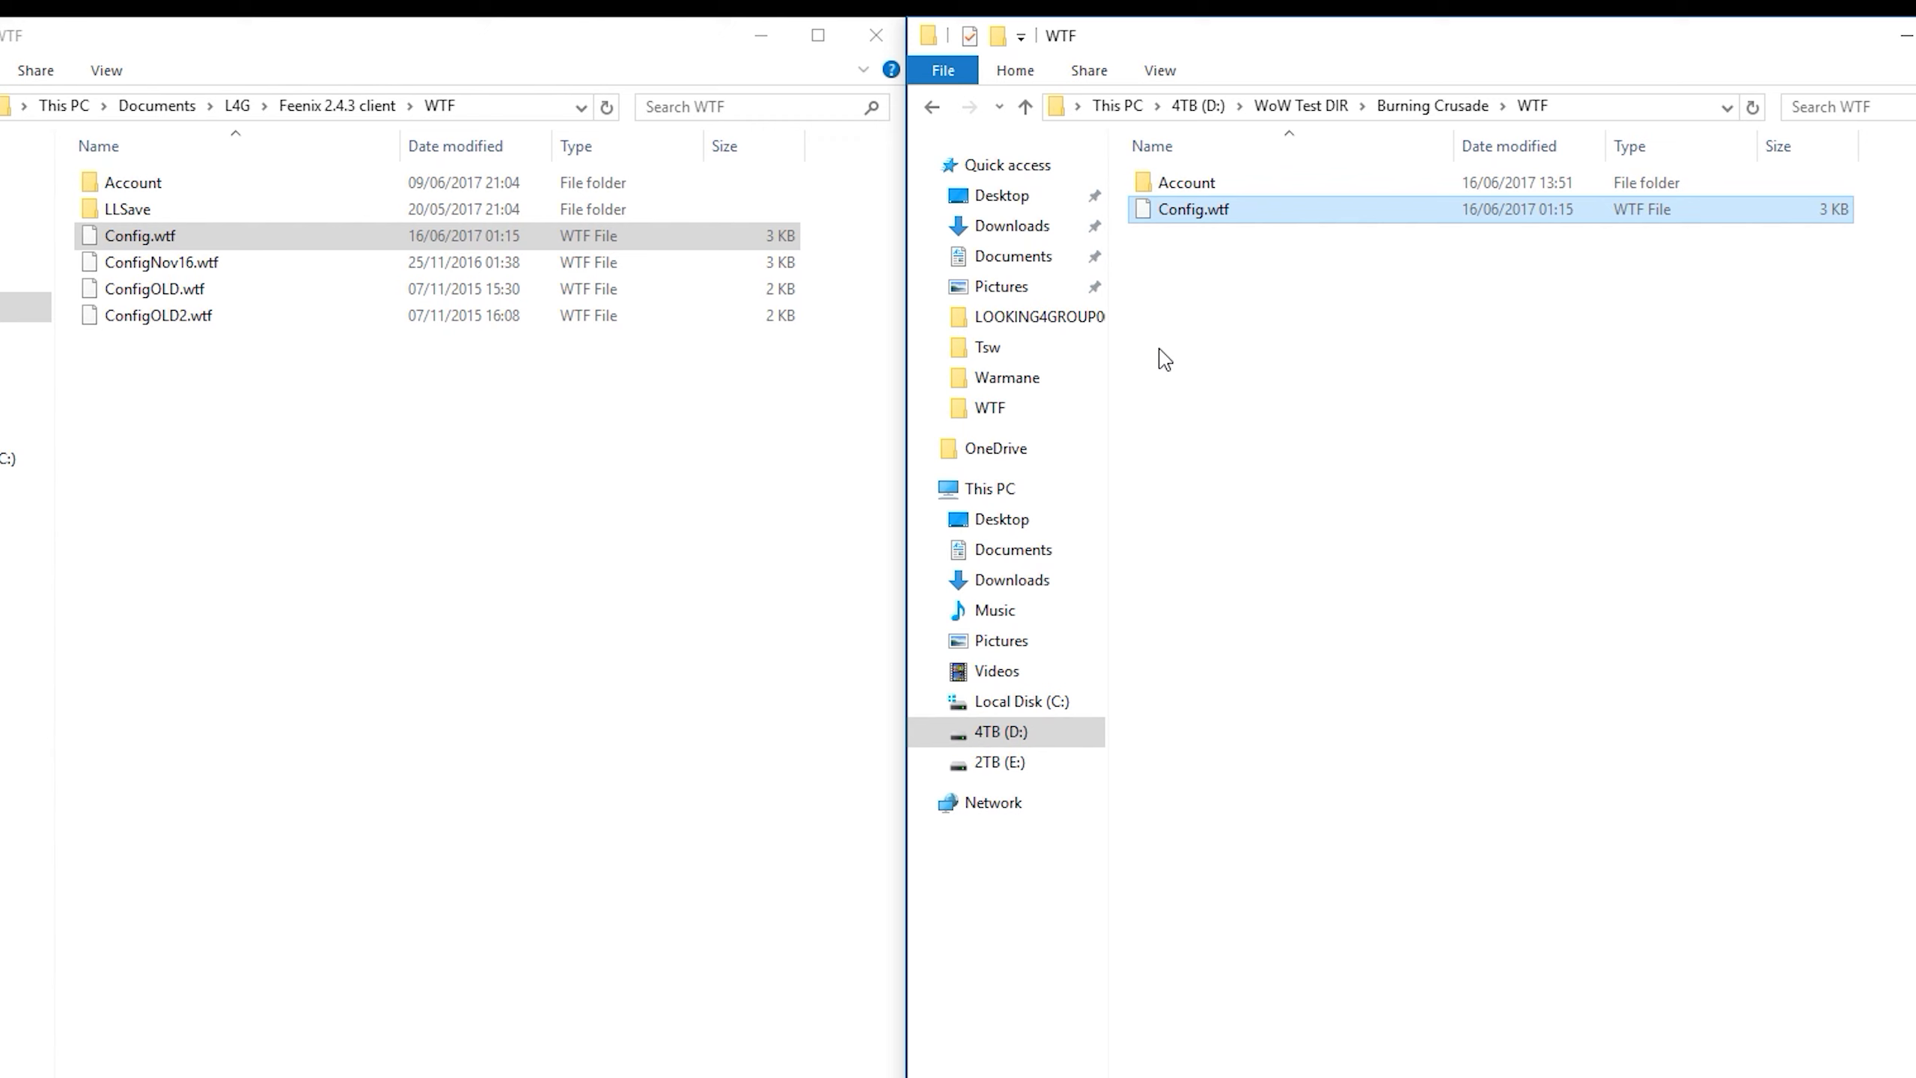
Open the old account's settings folder on the left and the new account's folder on the right
double_click(1212, 185)
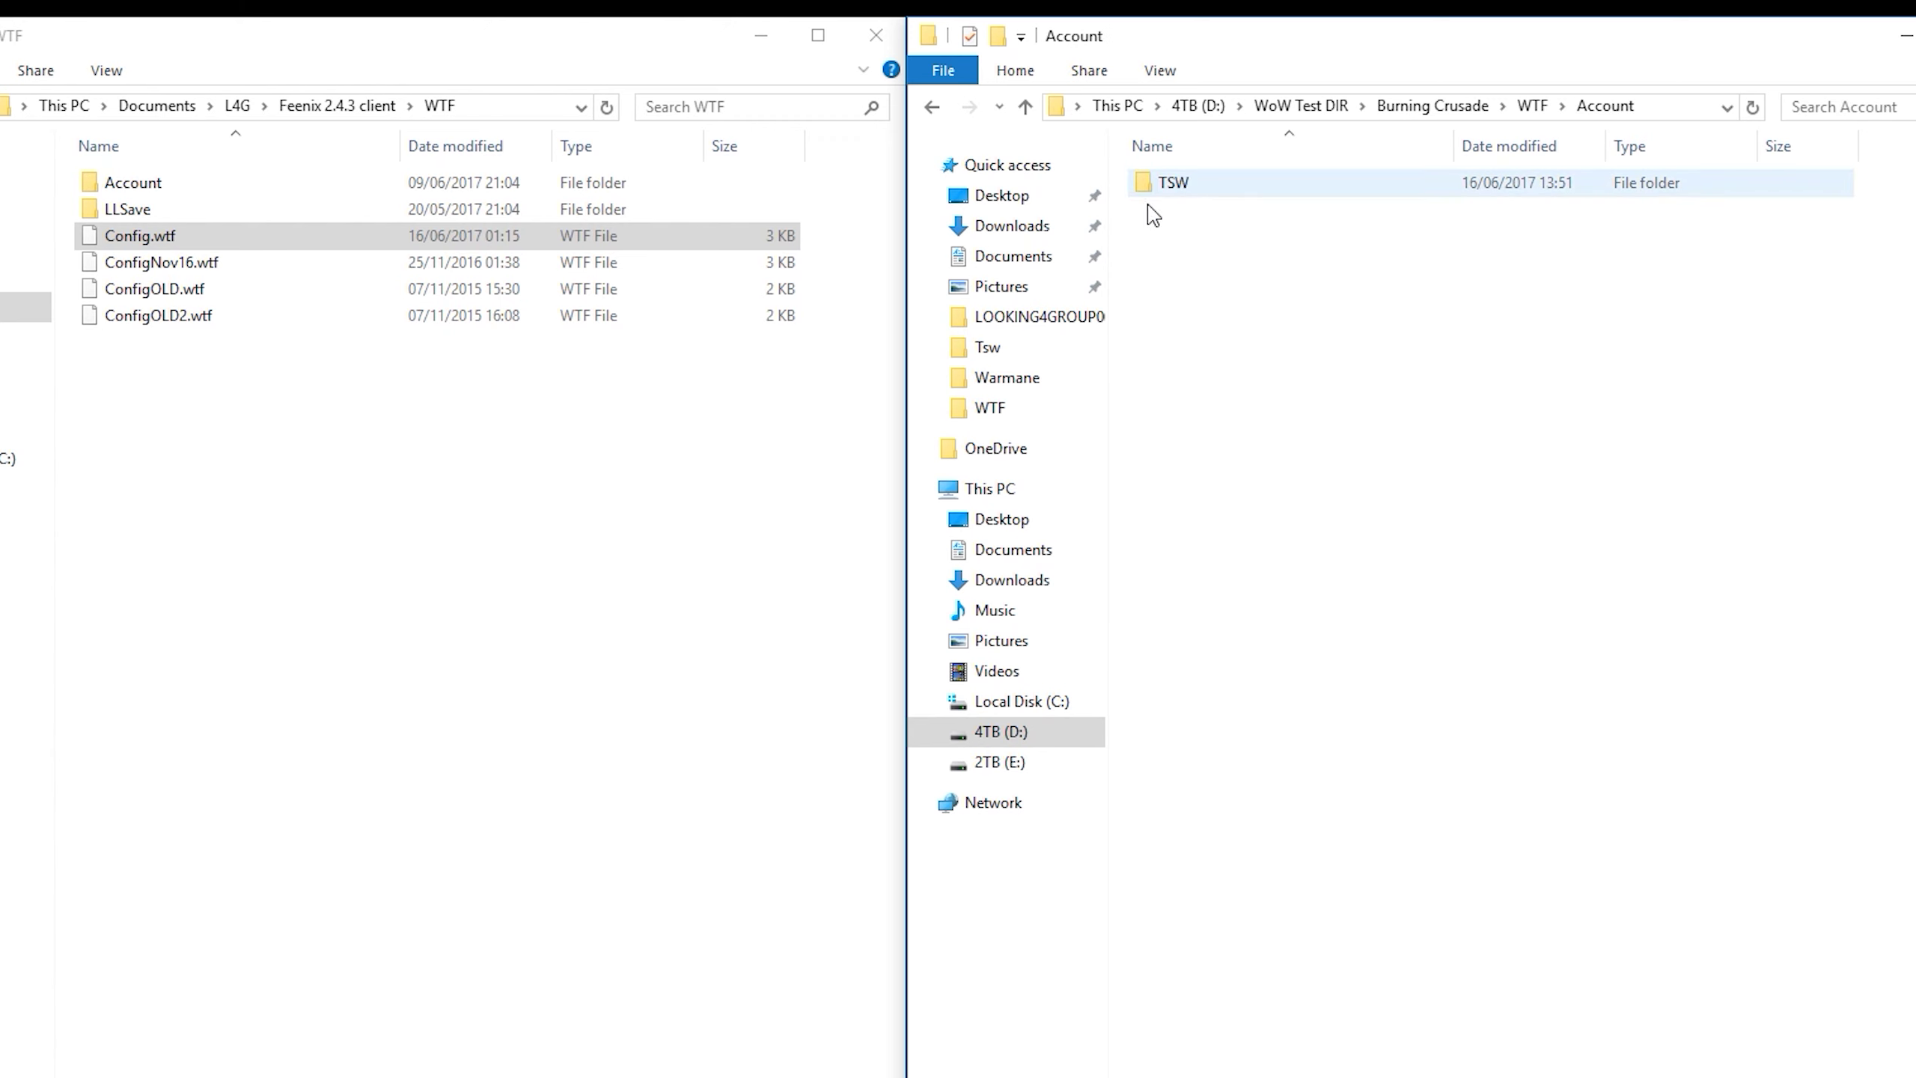
double_click(369, 185)
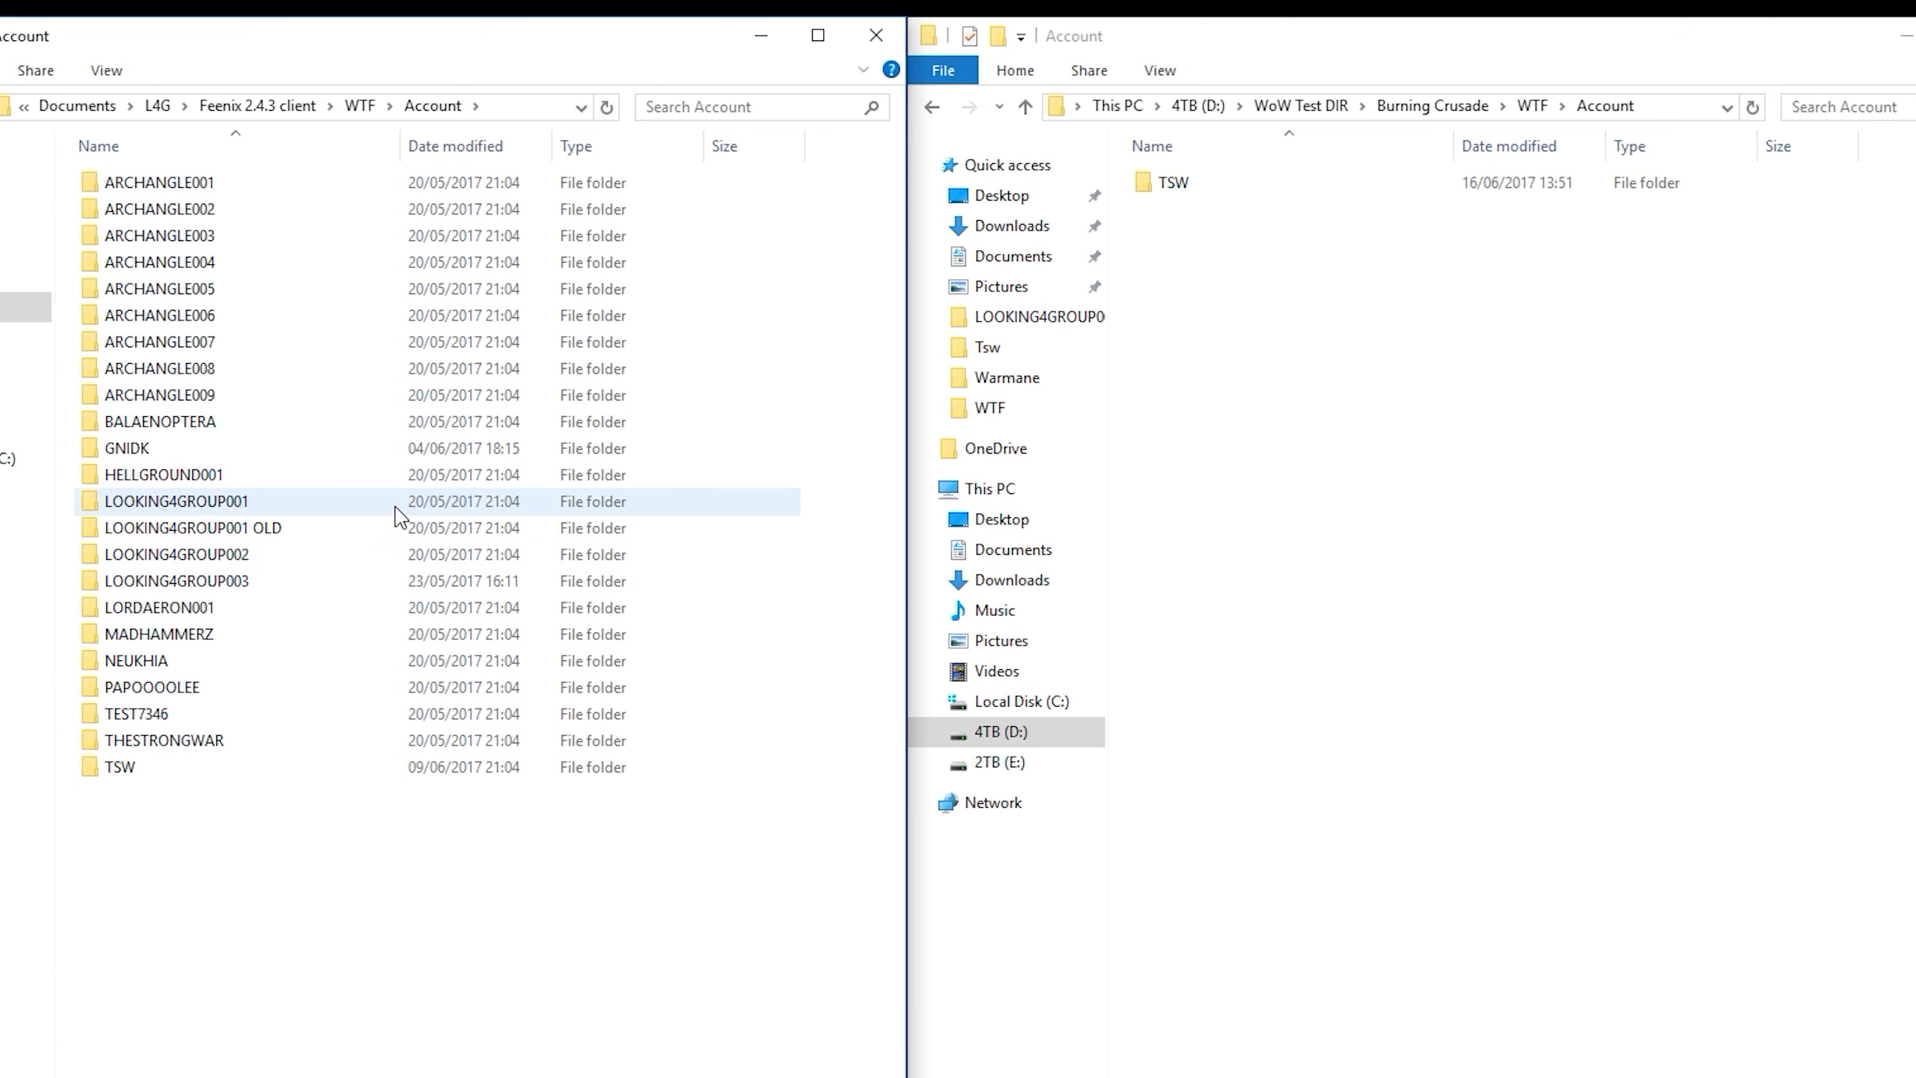
mouse_move(396, 510)
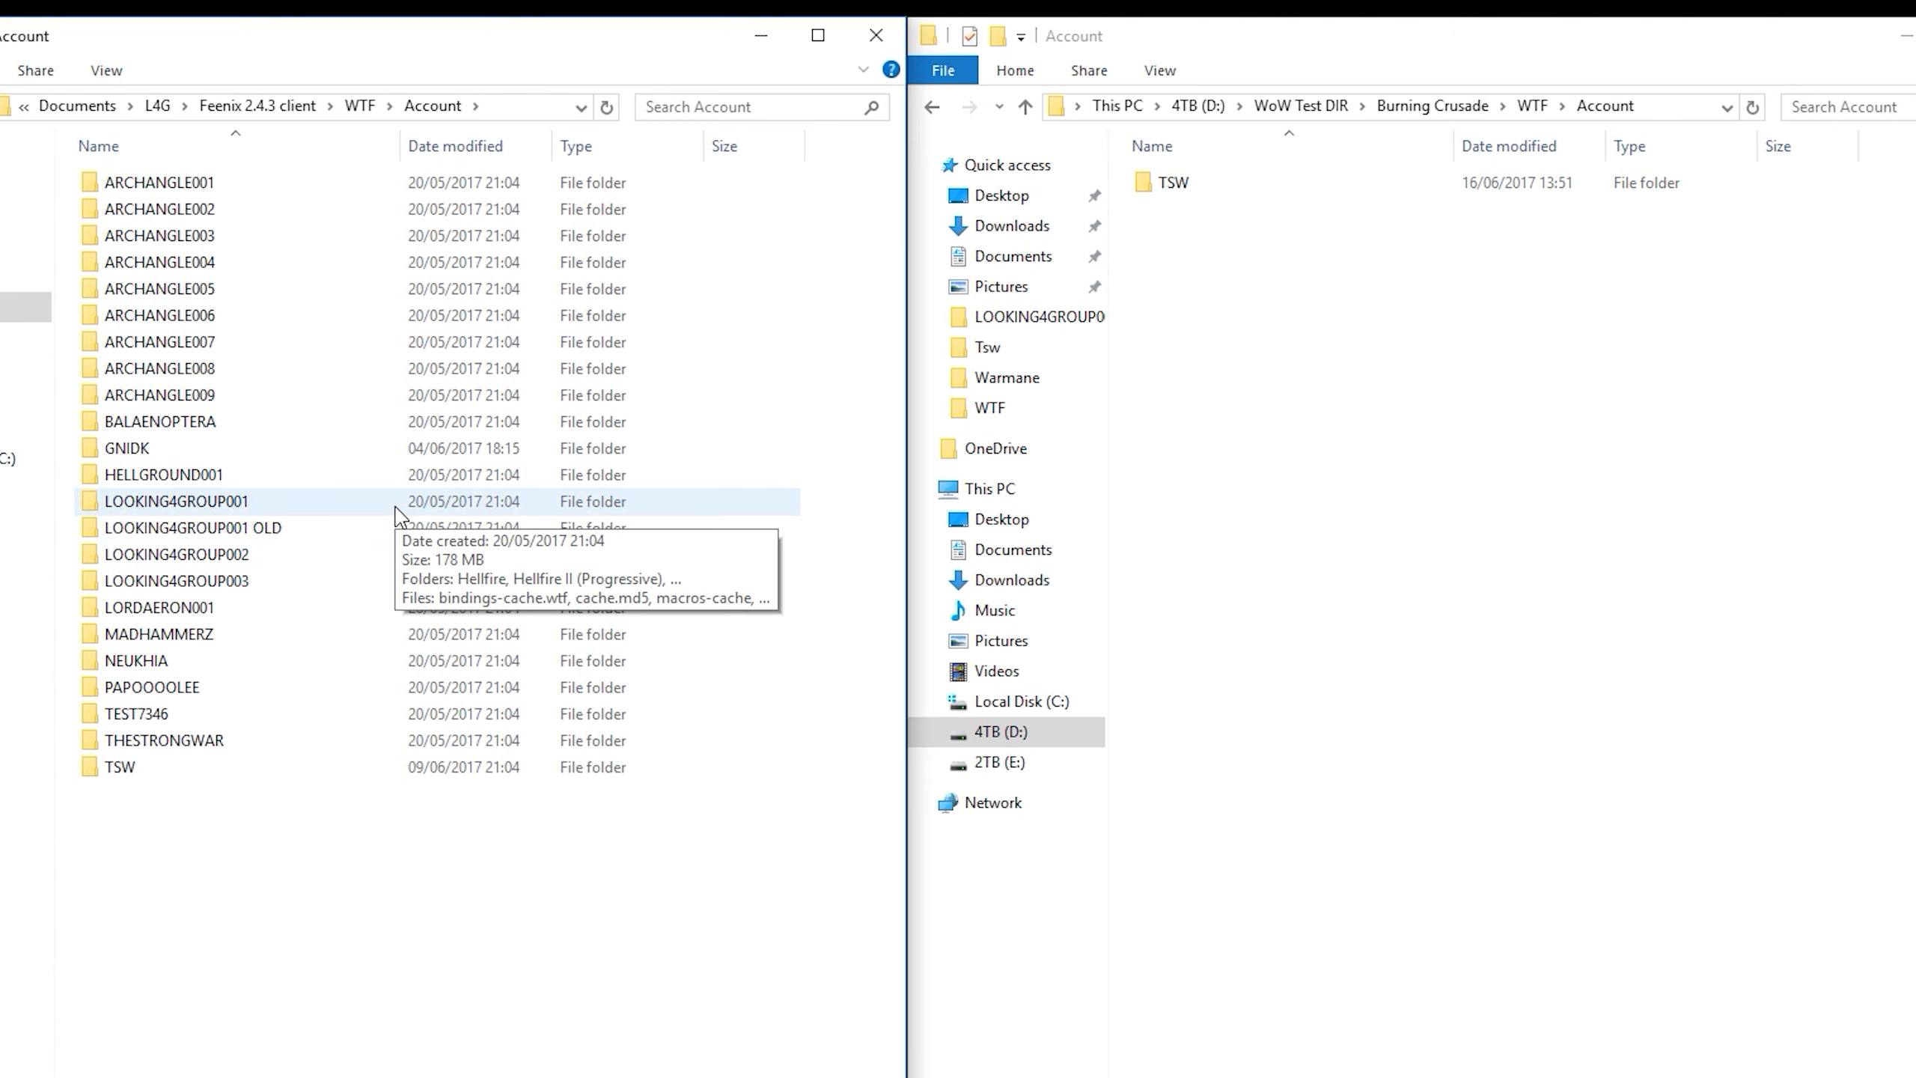
double_click(396, 509)
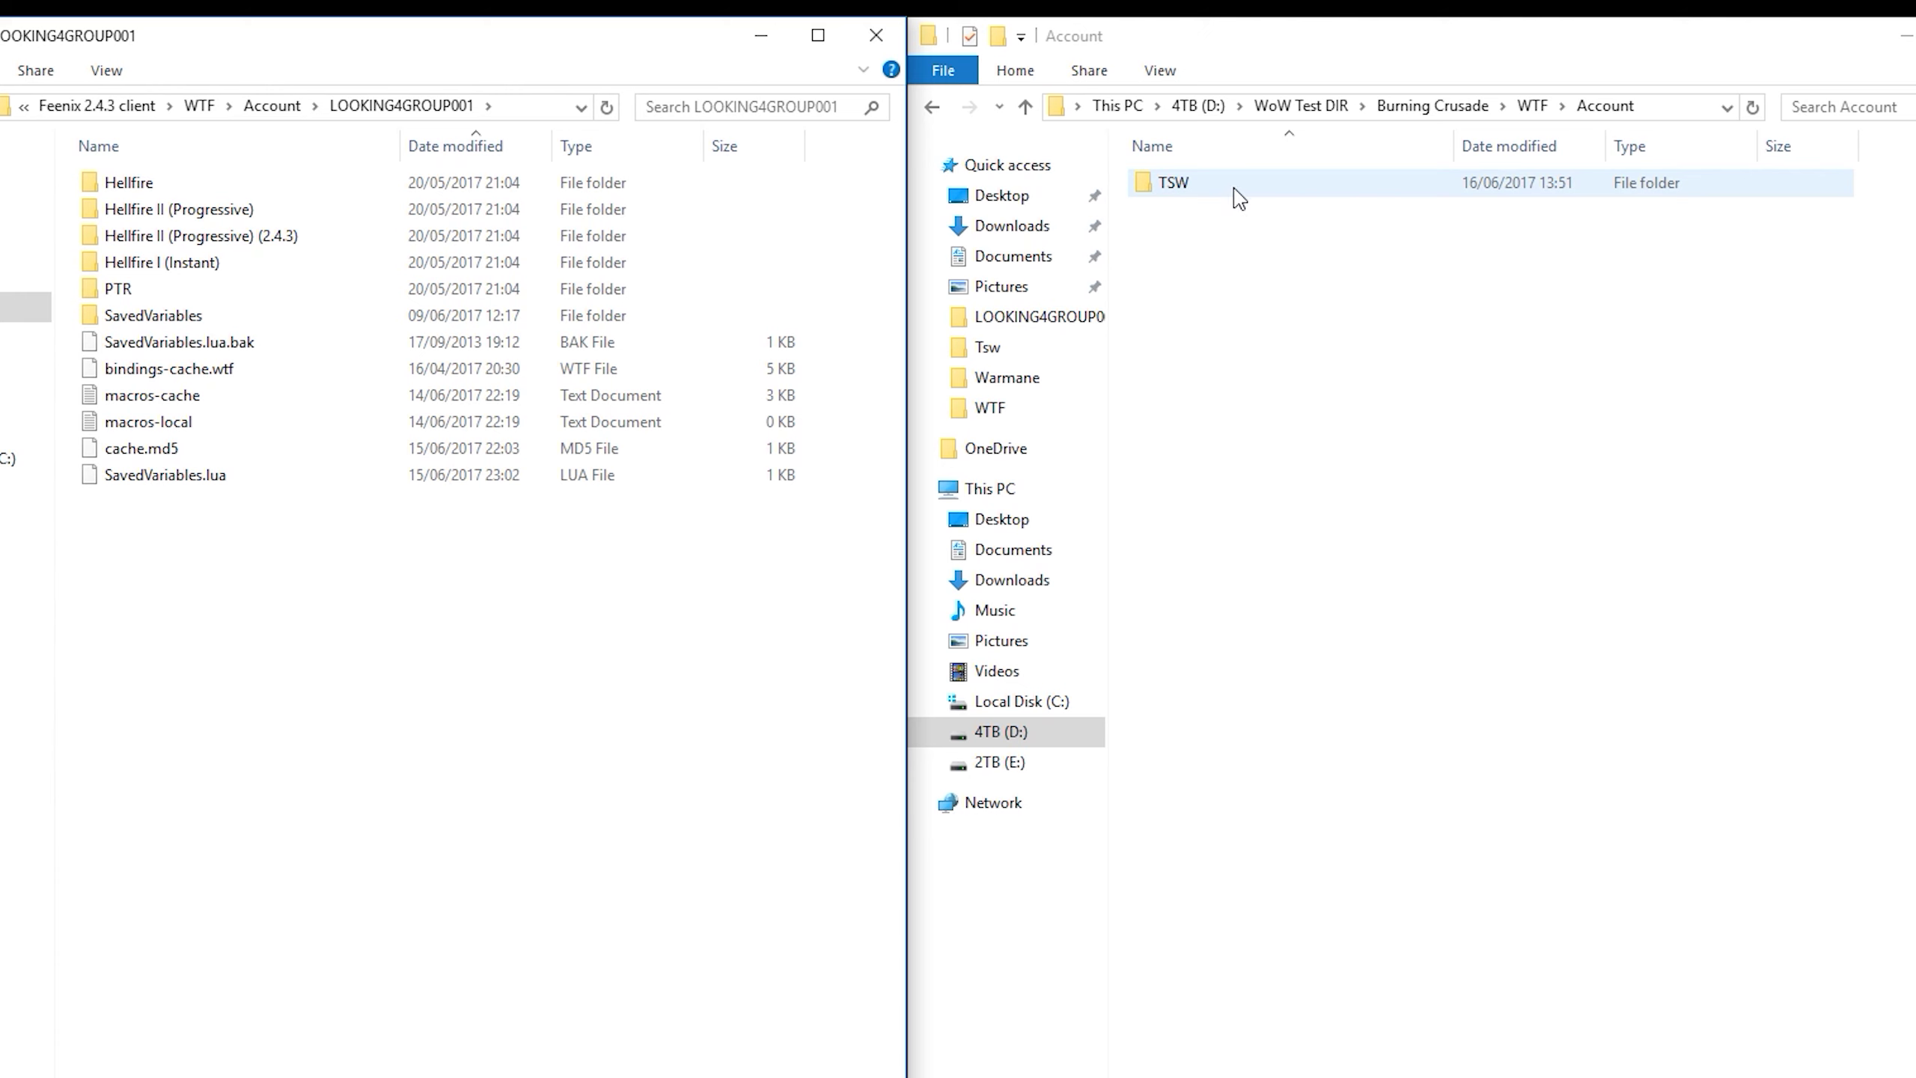
double_click(1239, 189)
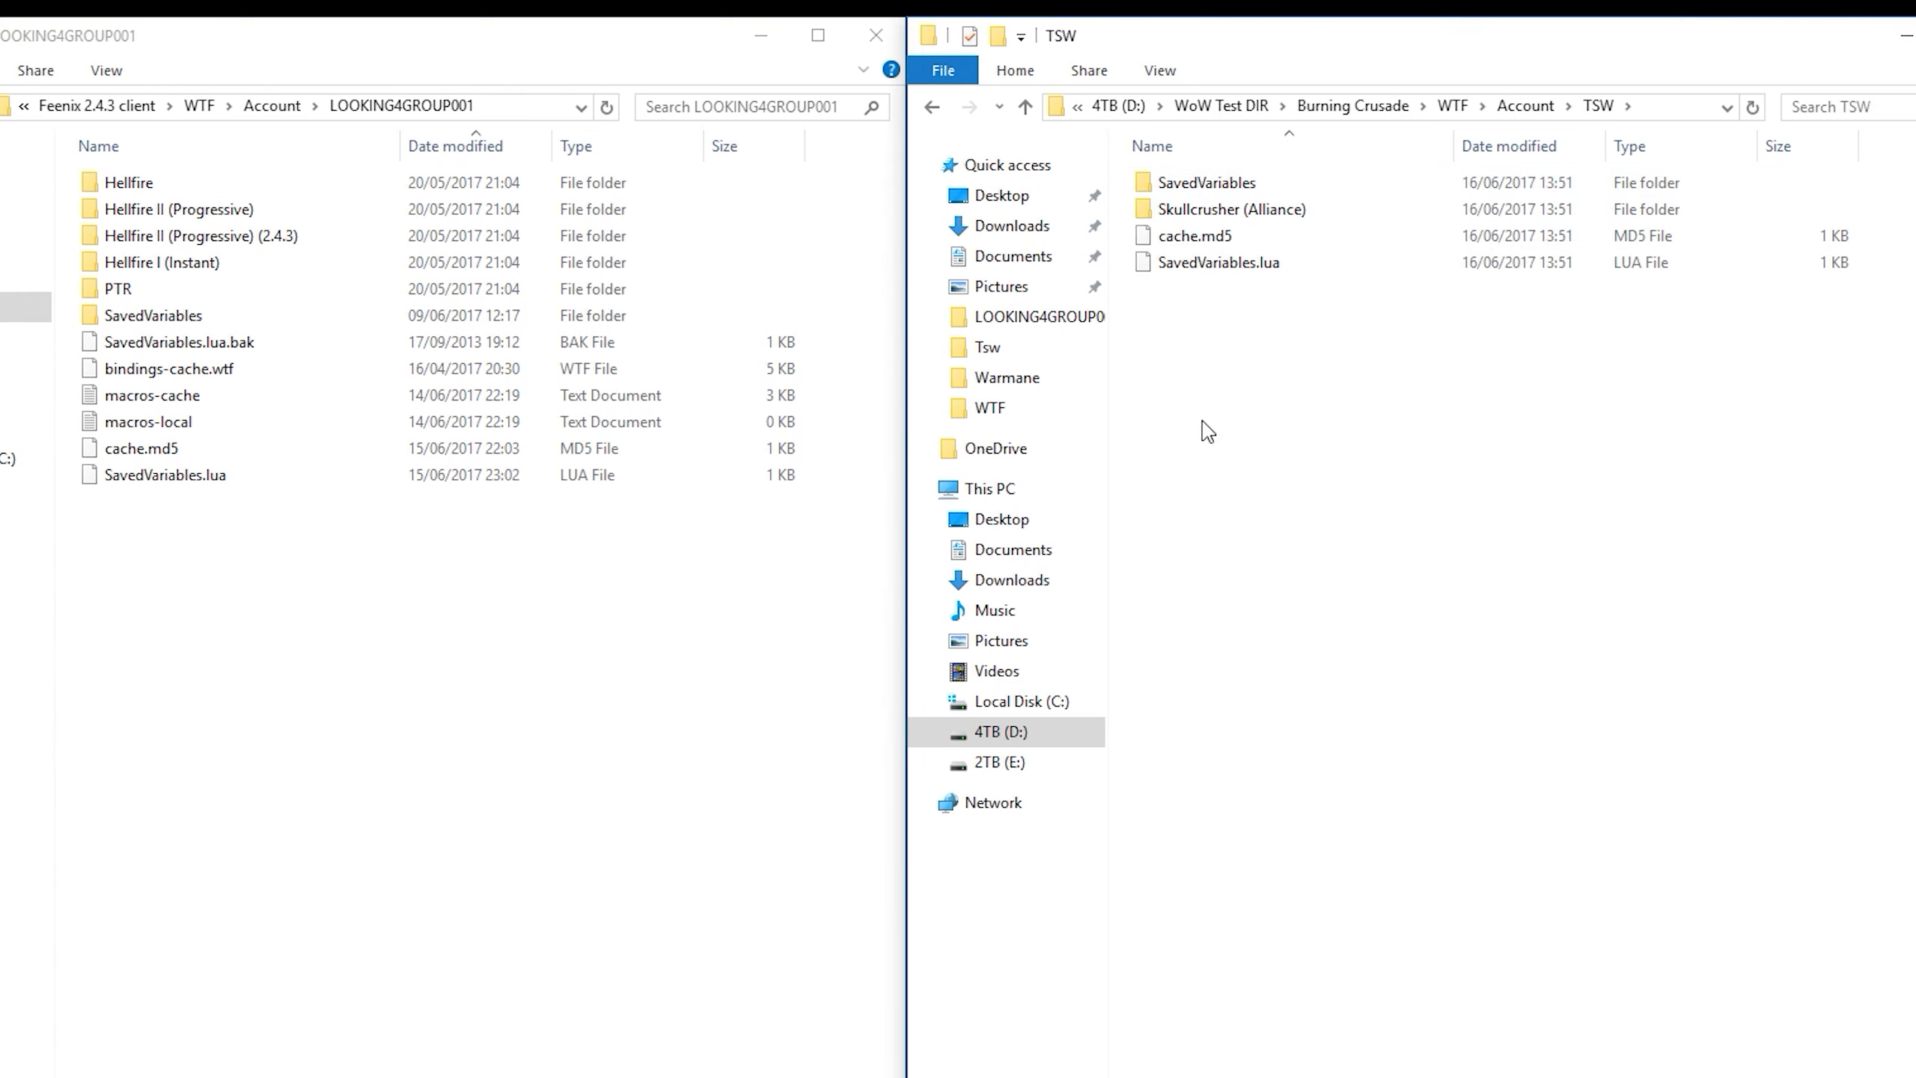
double_click(1254, 188)
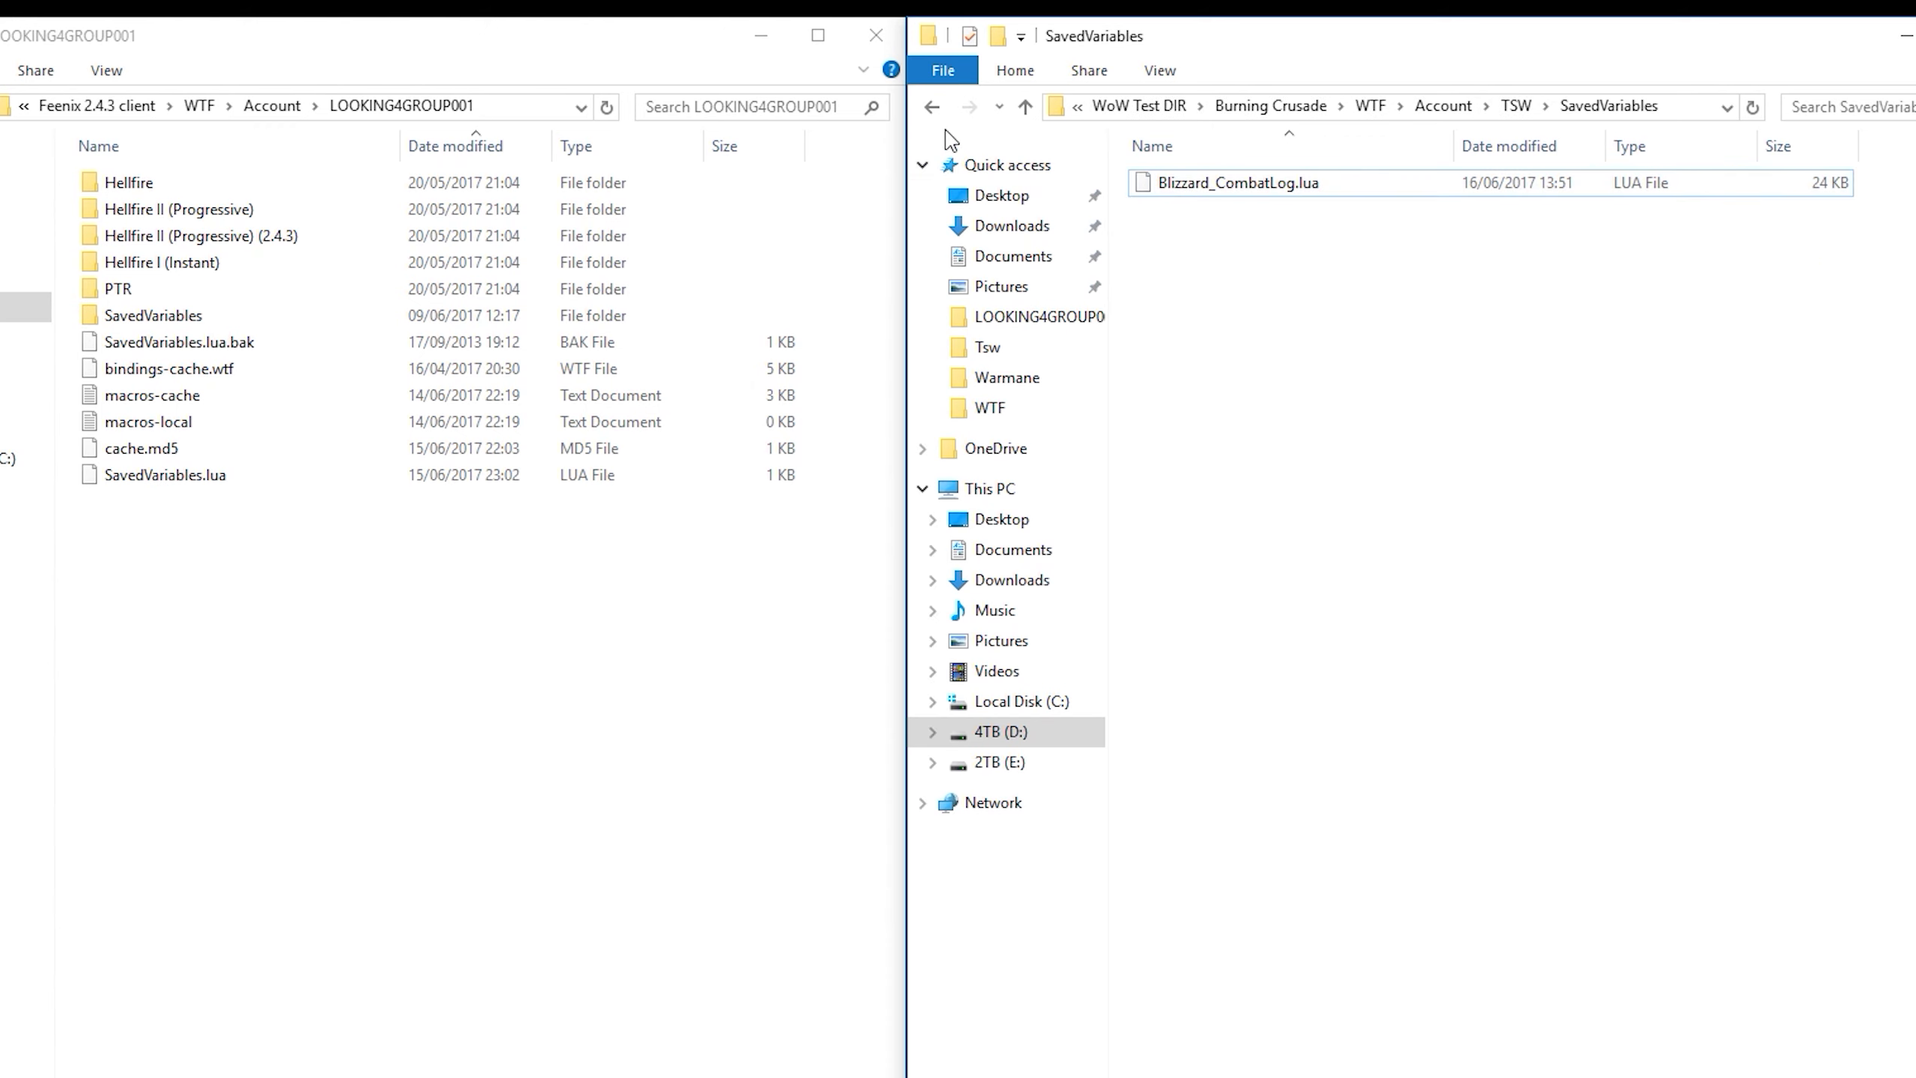
click(932, 107)
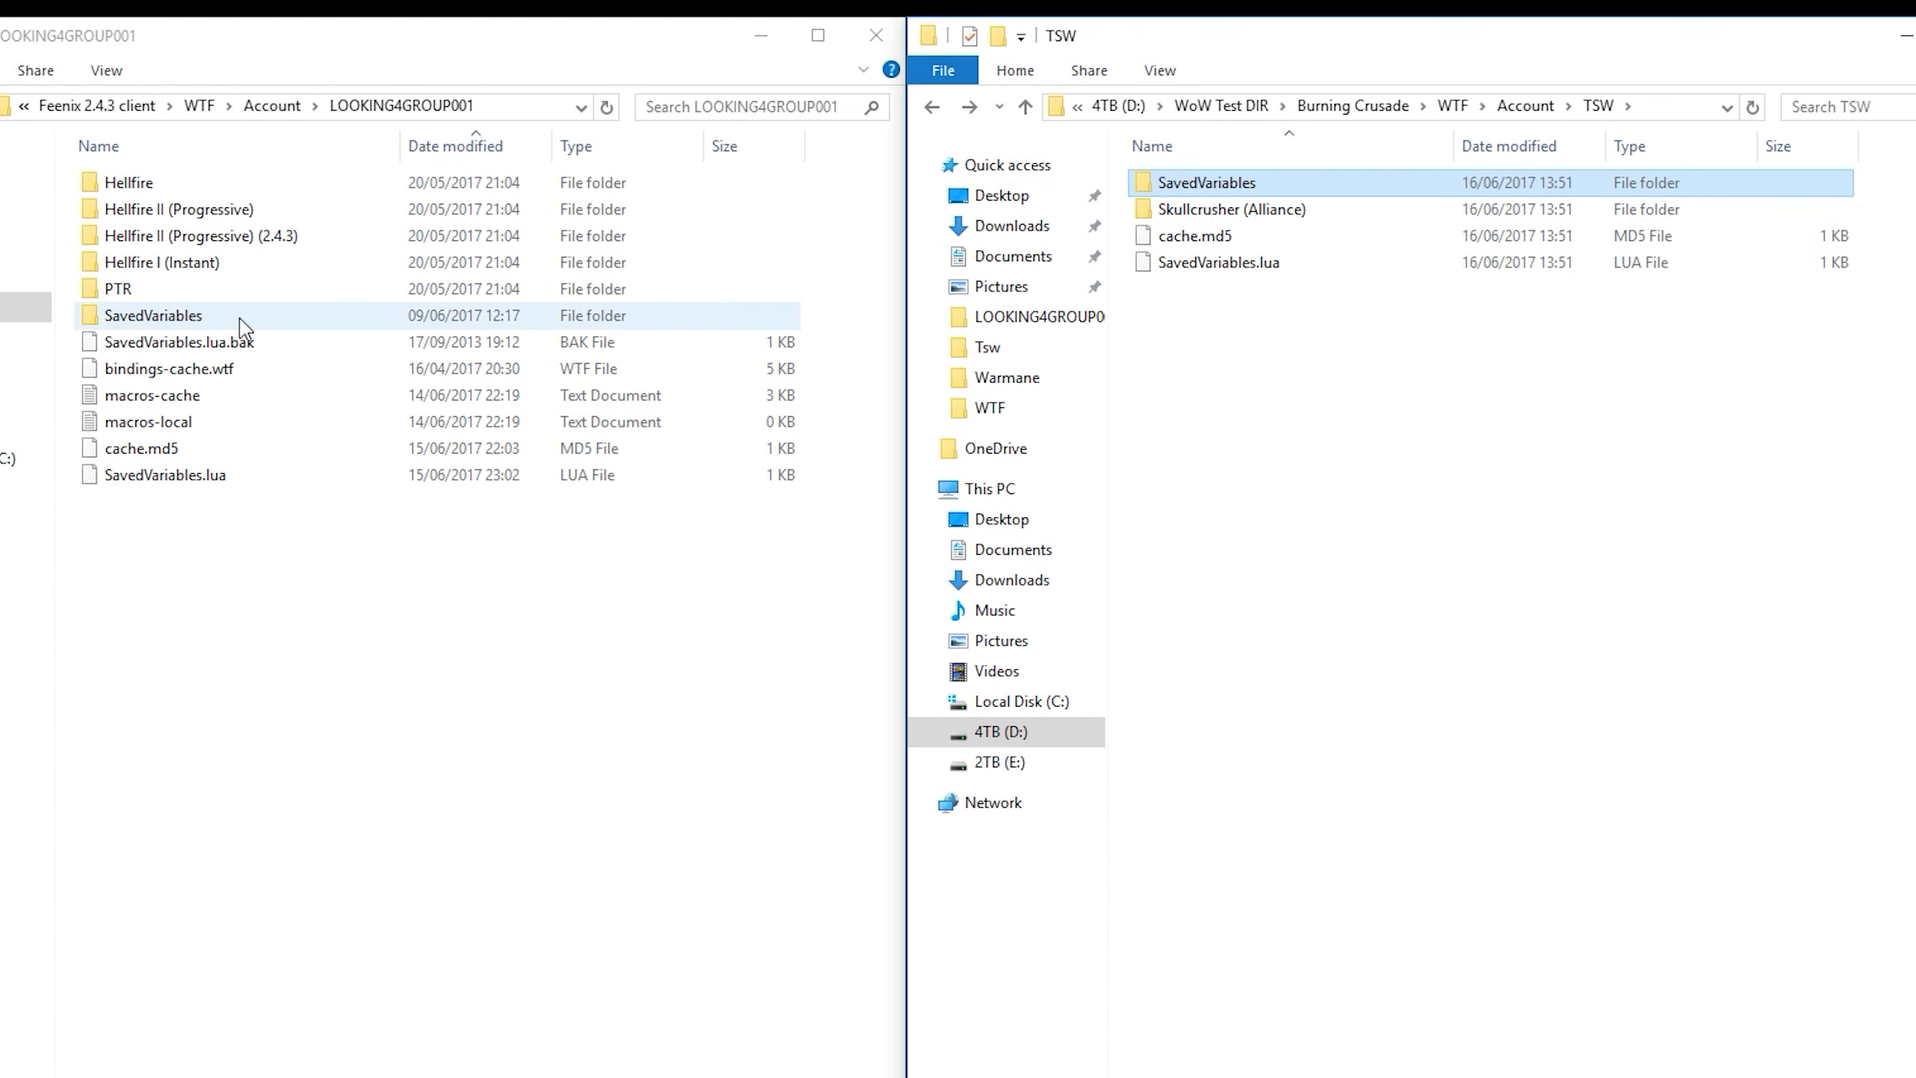
Copy the old account's SavedVariables folder into the new account folder, replacing existing files
double_click(240, 327)
scroll(317, 453, down, 2)
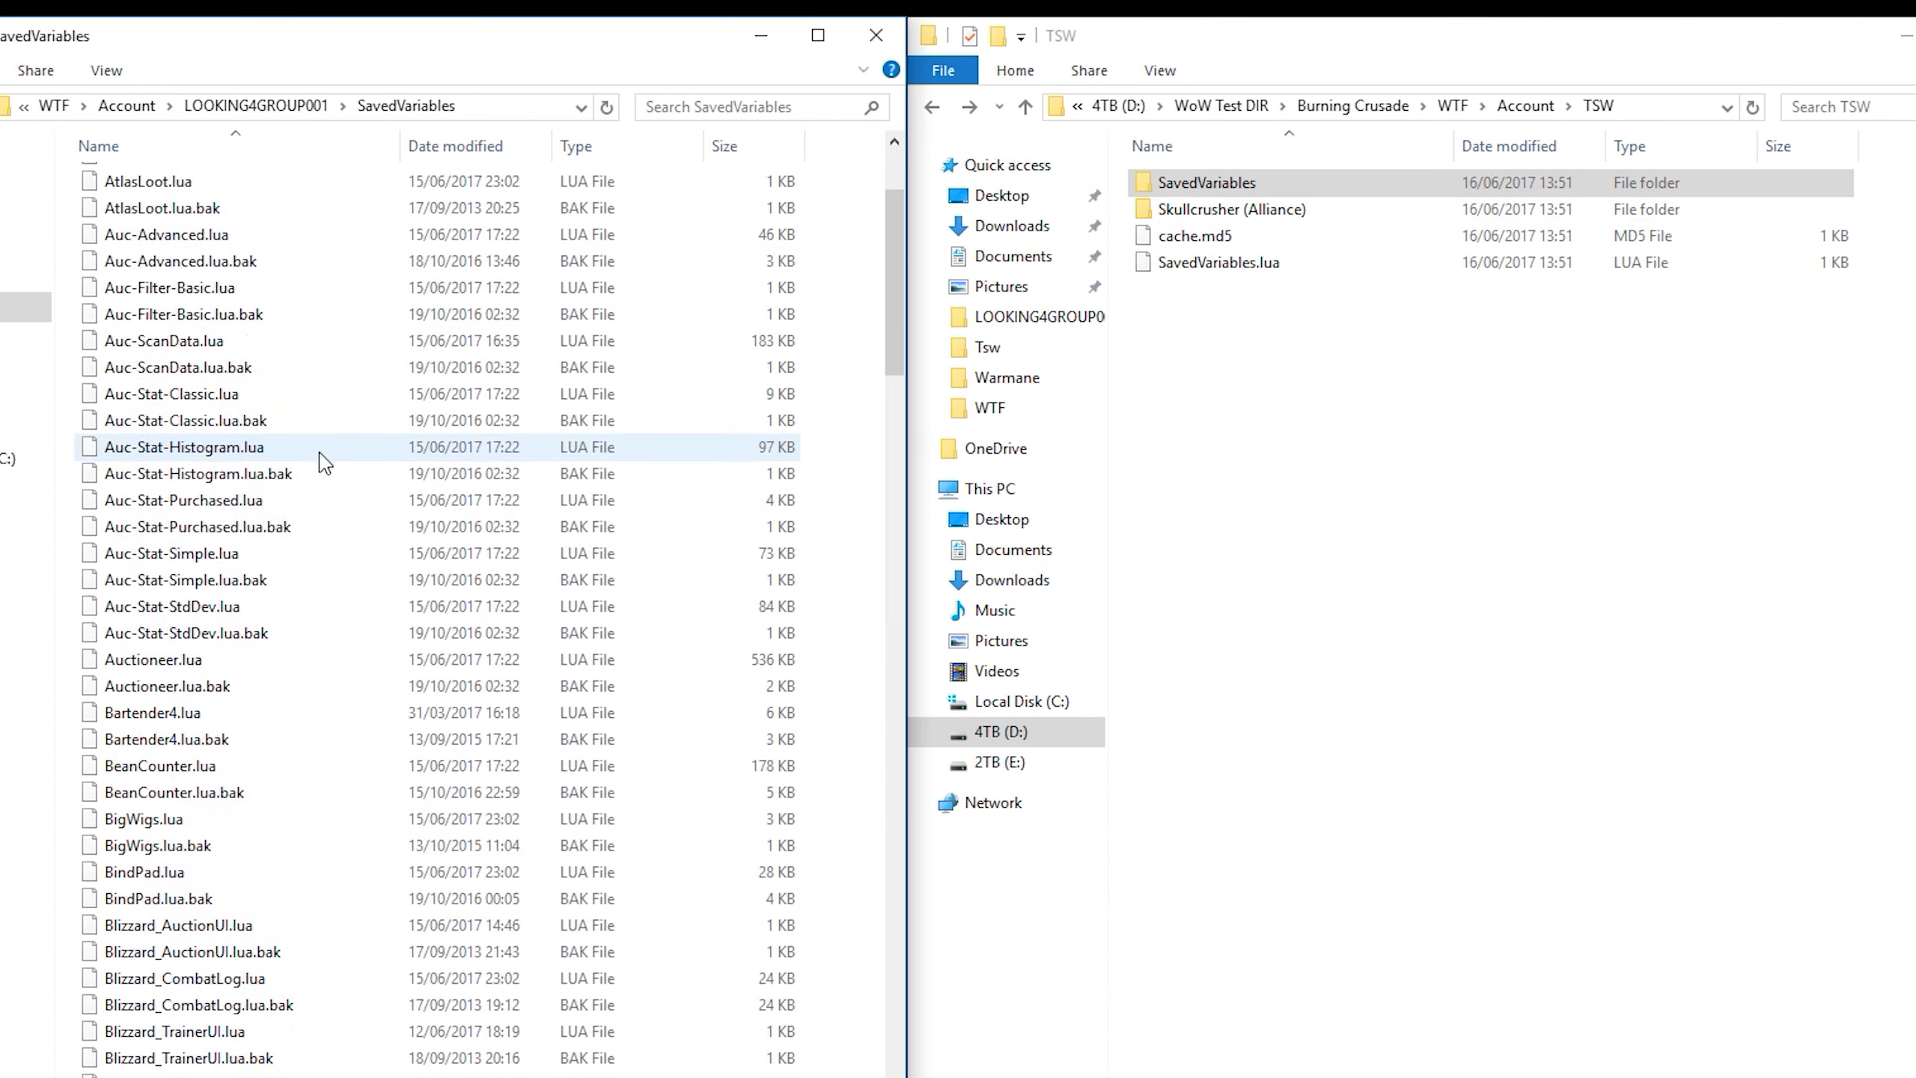
scroll(249, 408, up, 2)
key(alt+Left)
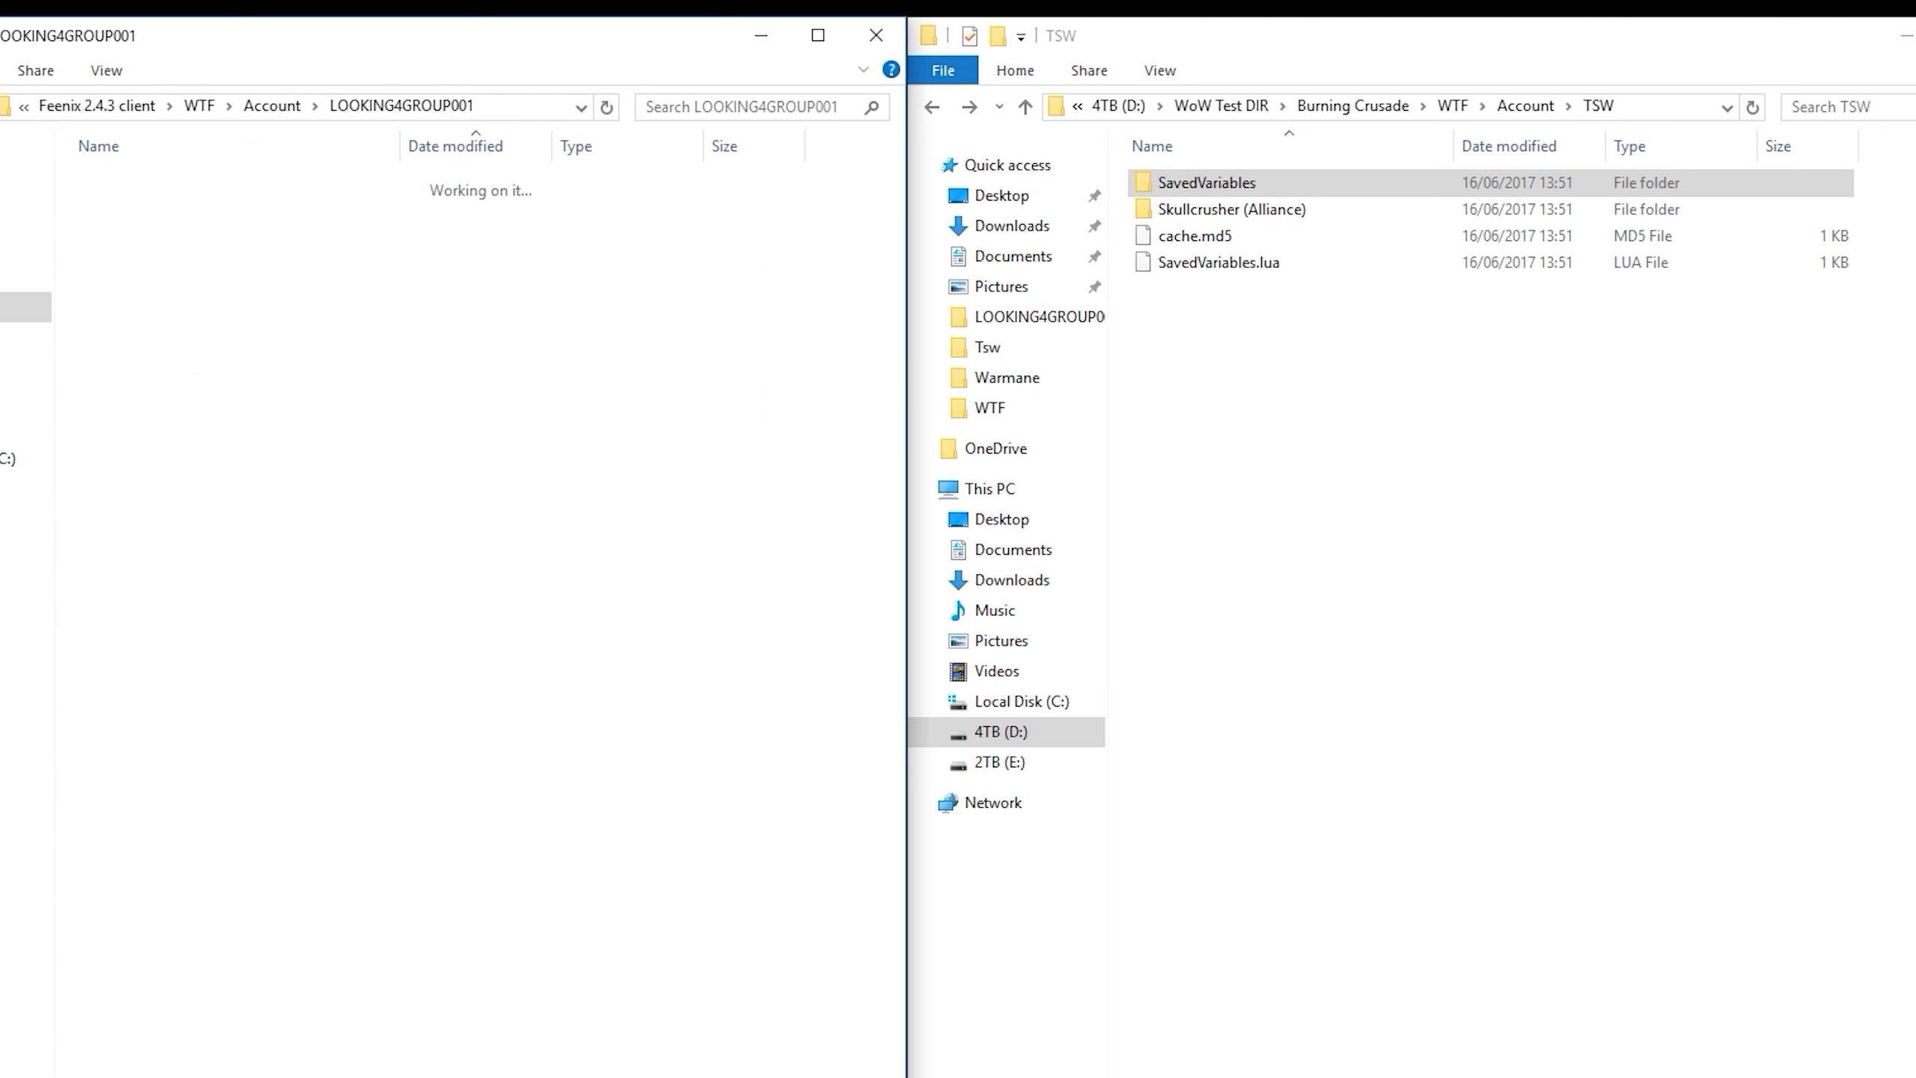
drag(141, 325, 1309, 334)
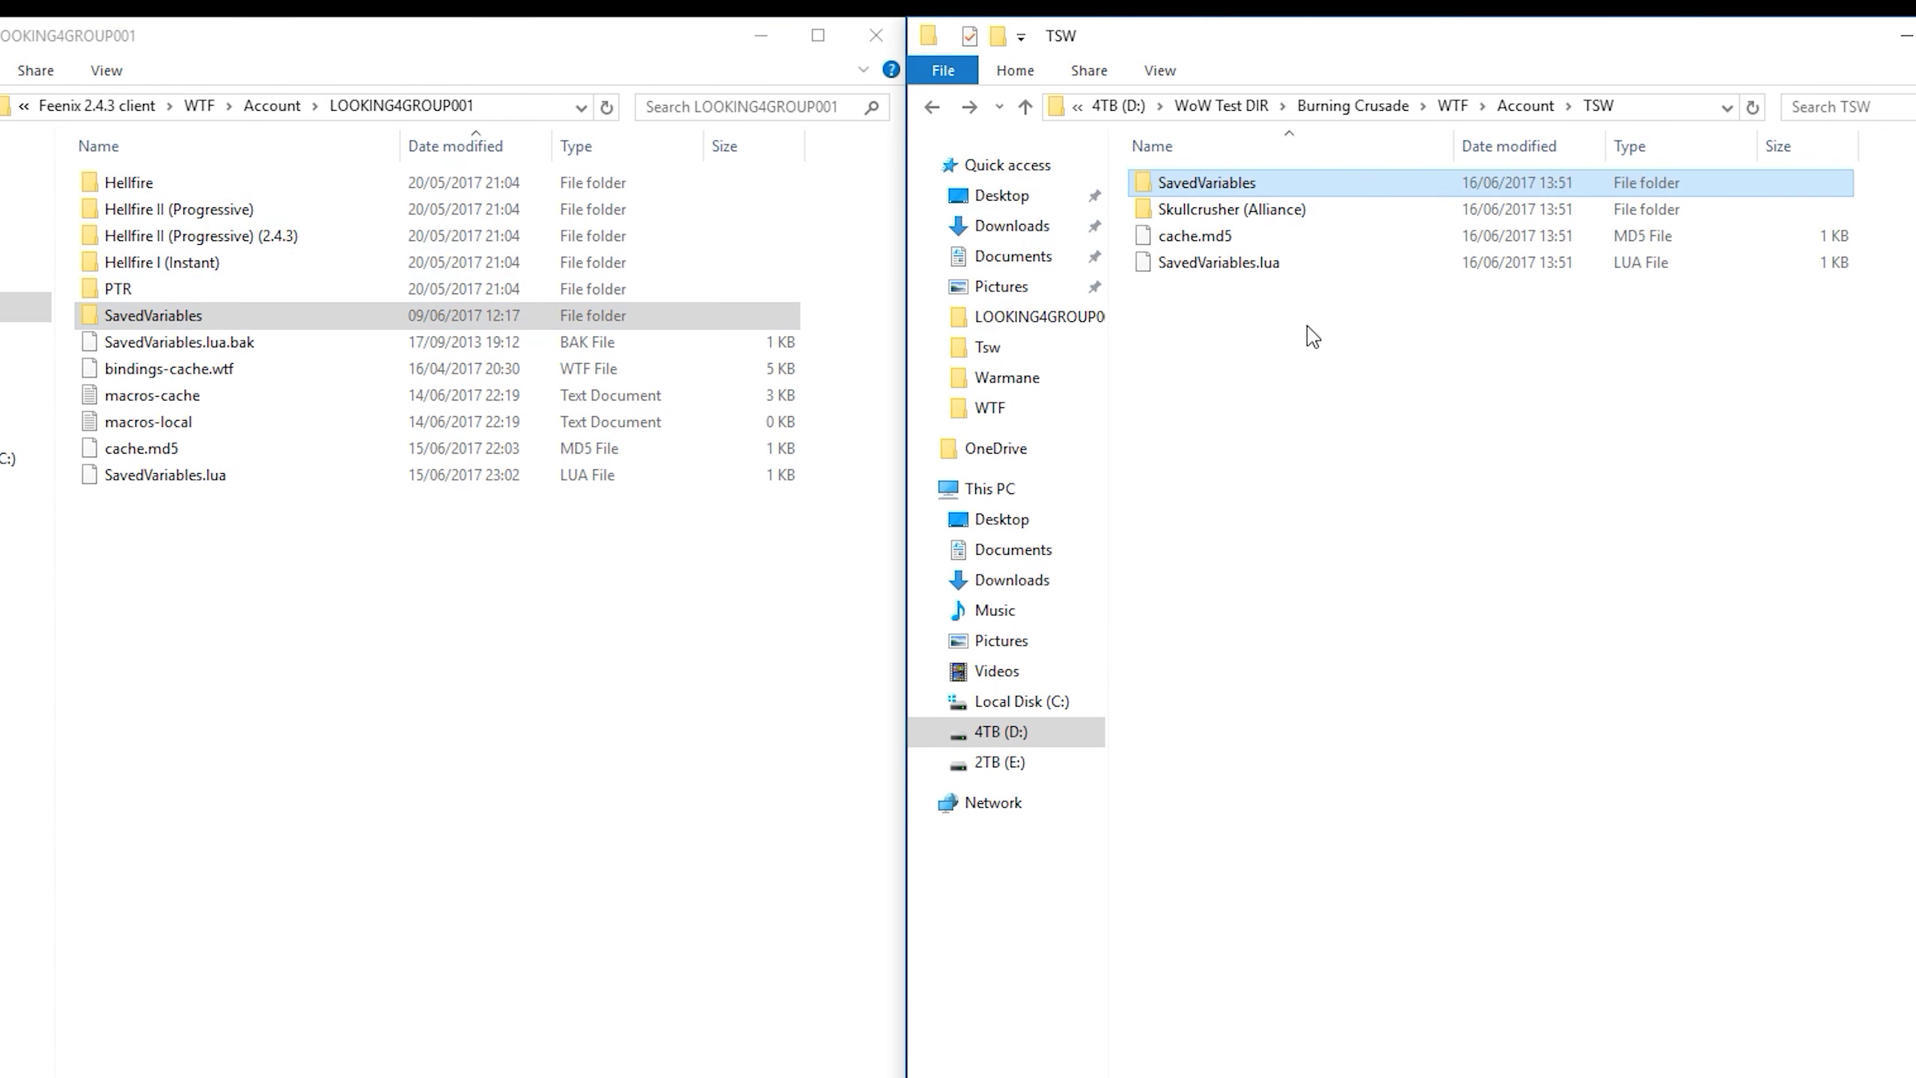
click(784, 423)
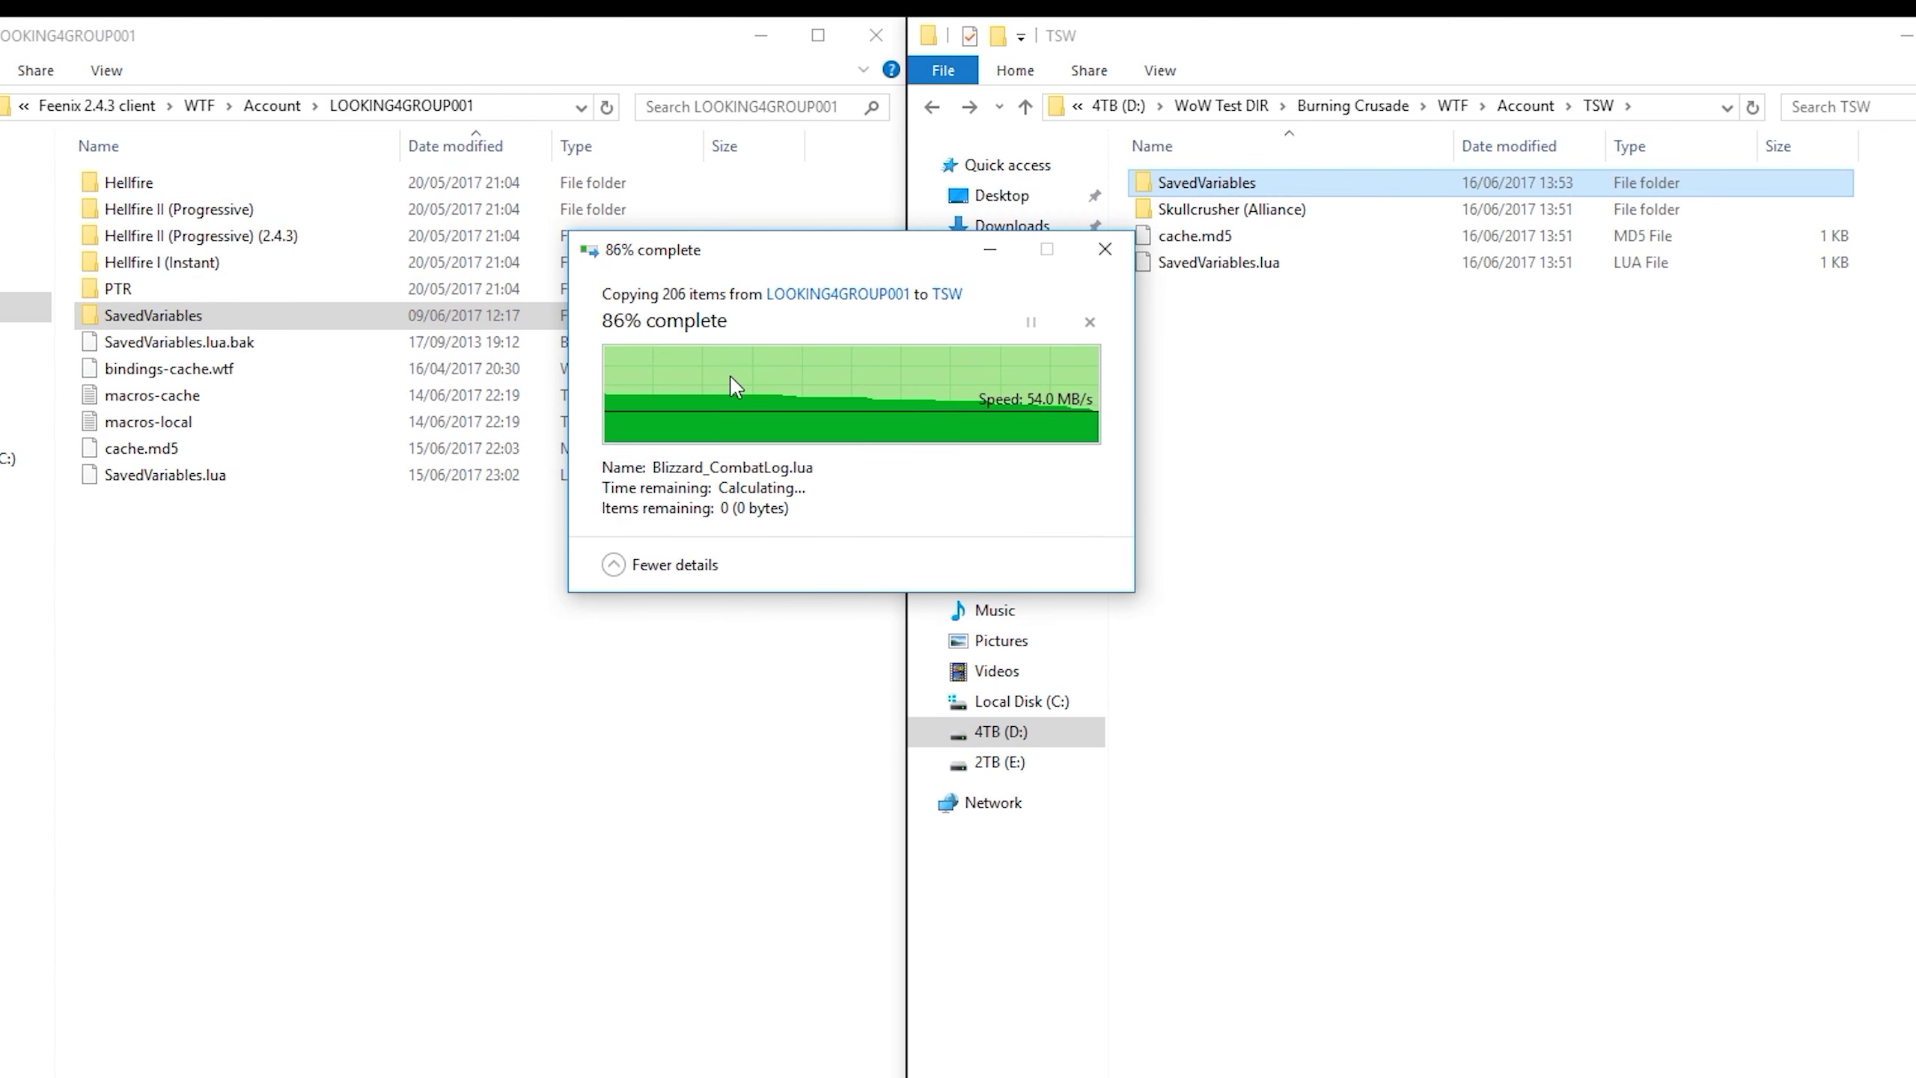
Compare the copied SavedVariables contents against the old folder, then return to both account folders
double_click(1214, 184)
double_click(599, 316)
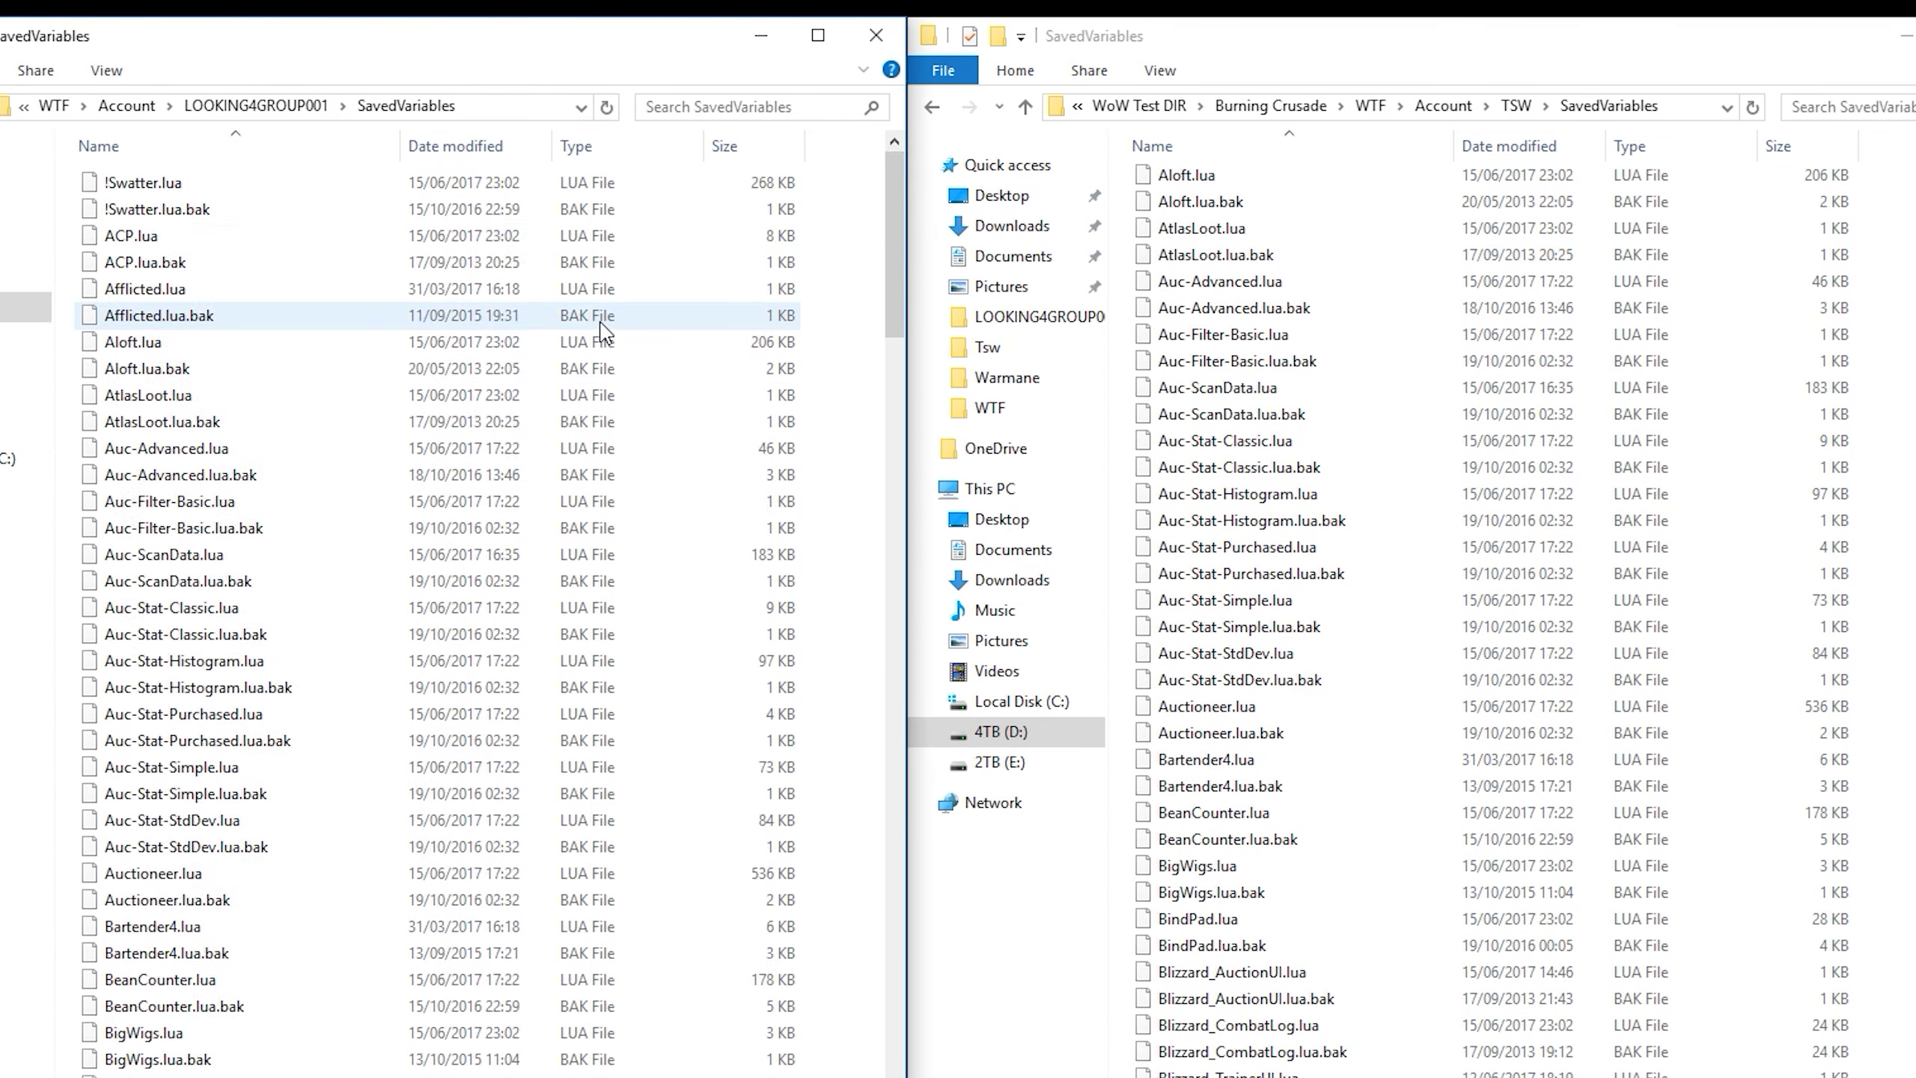
key(BackSpace)
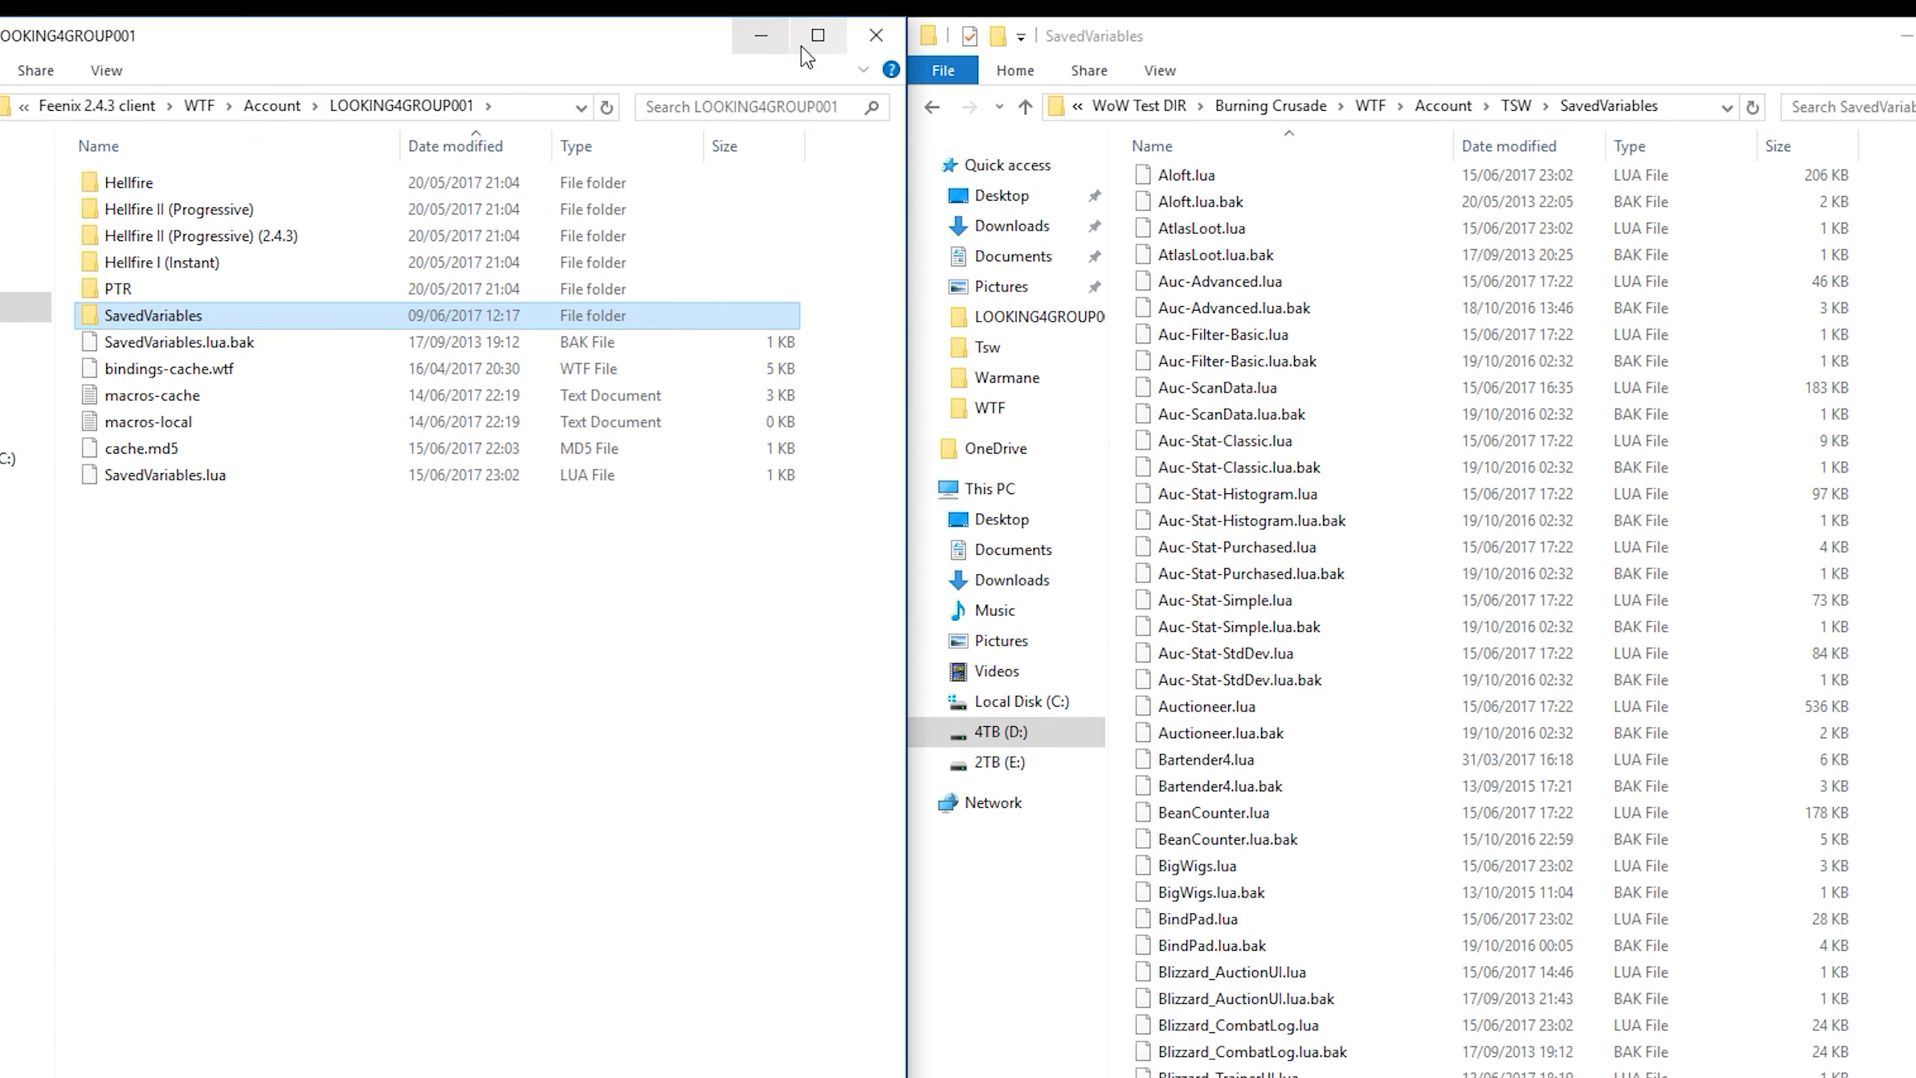
click(932, 106)
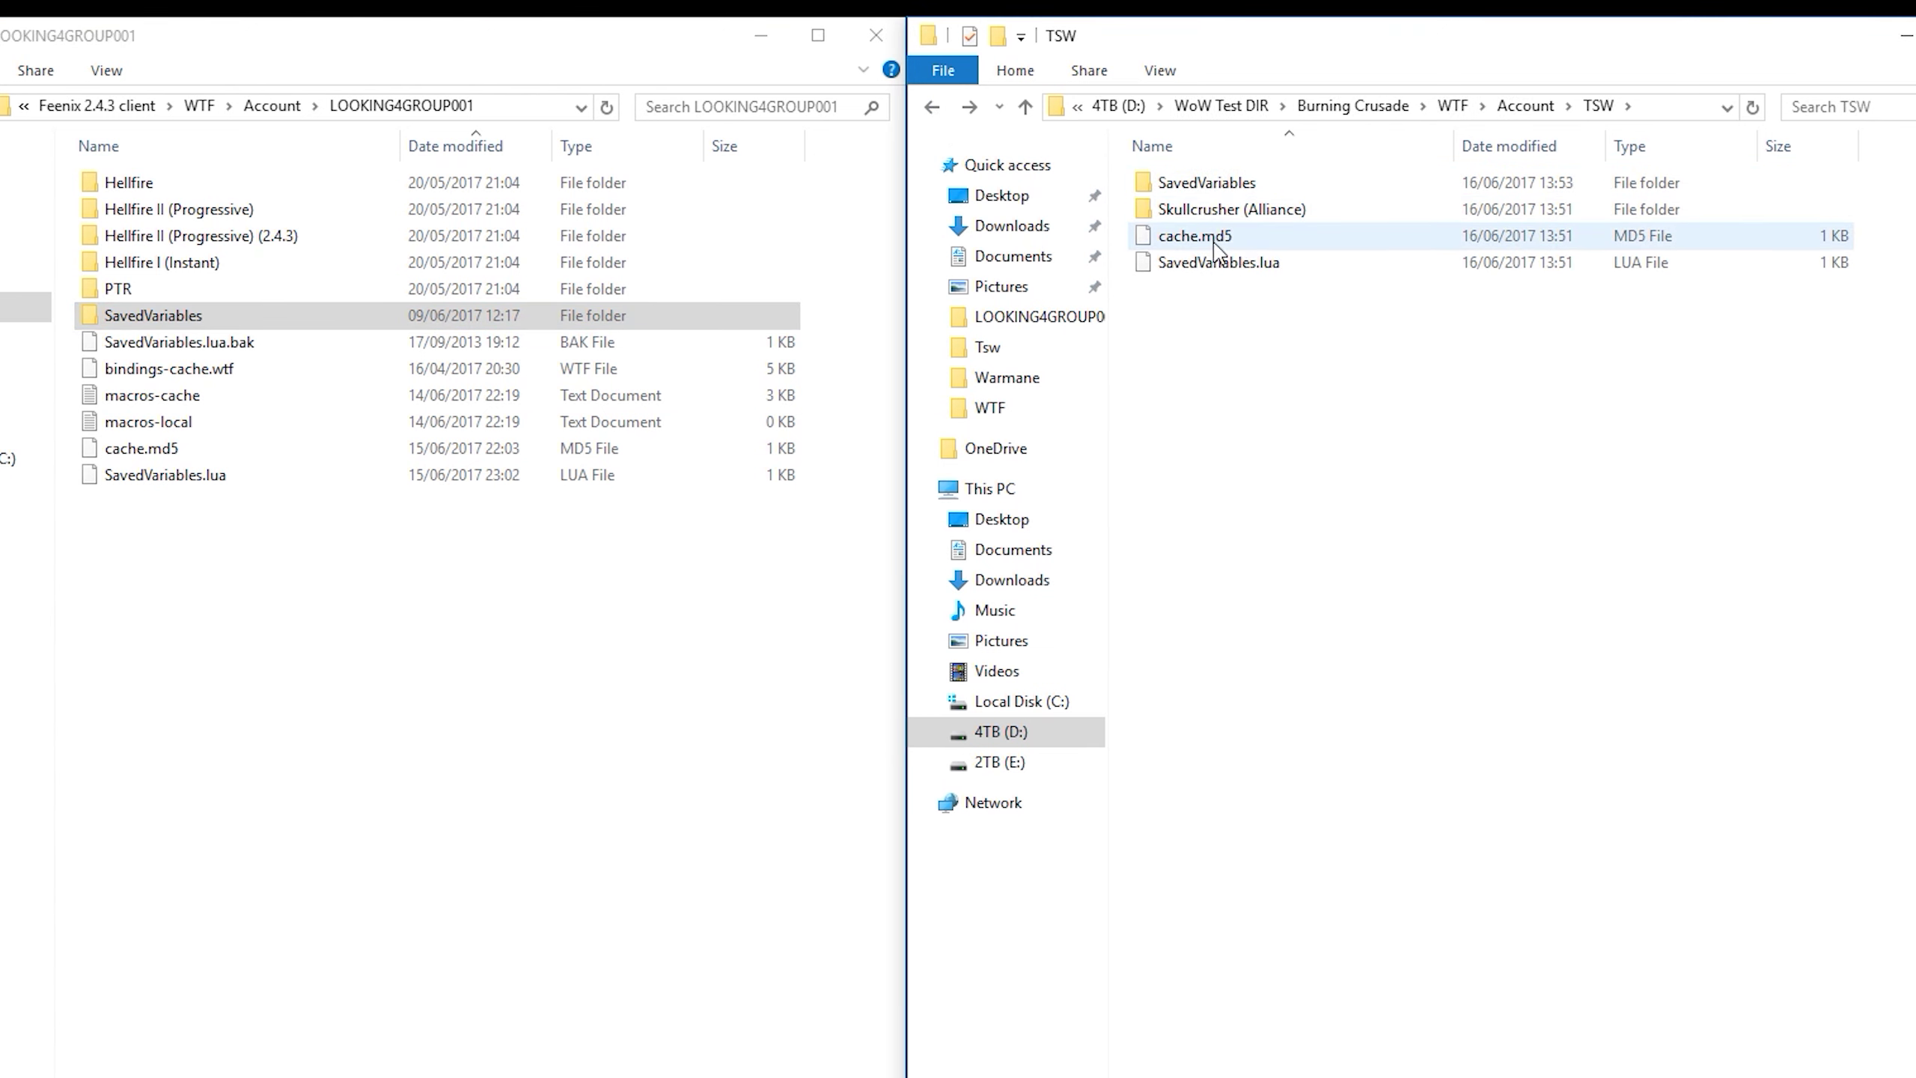
Copy the six loose account files, including bindings-cache.wtf and macros-cache, into the new account folder, replacing duplicates
drag(201, 663, 173, 349)
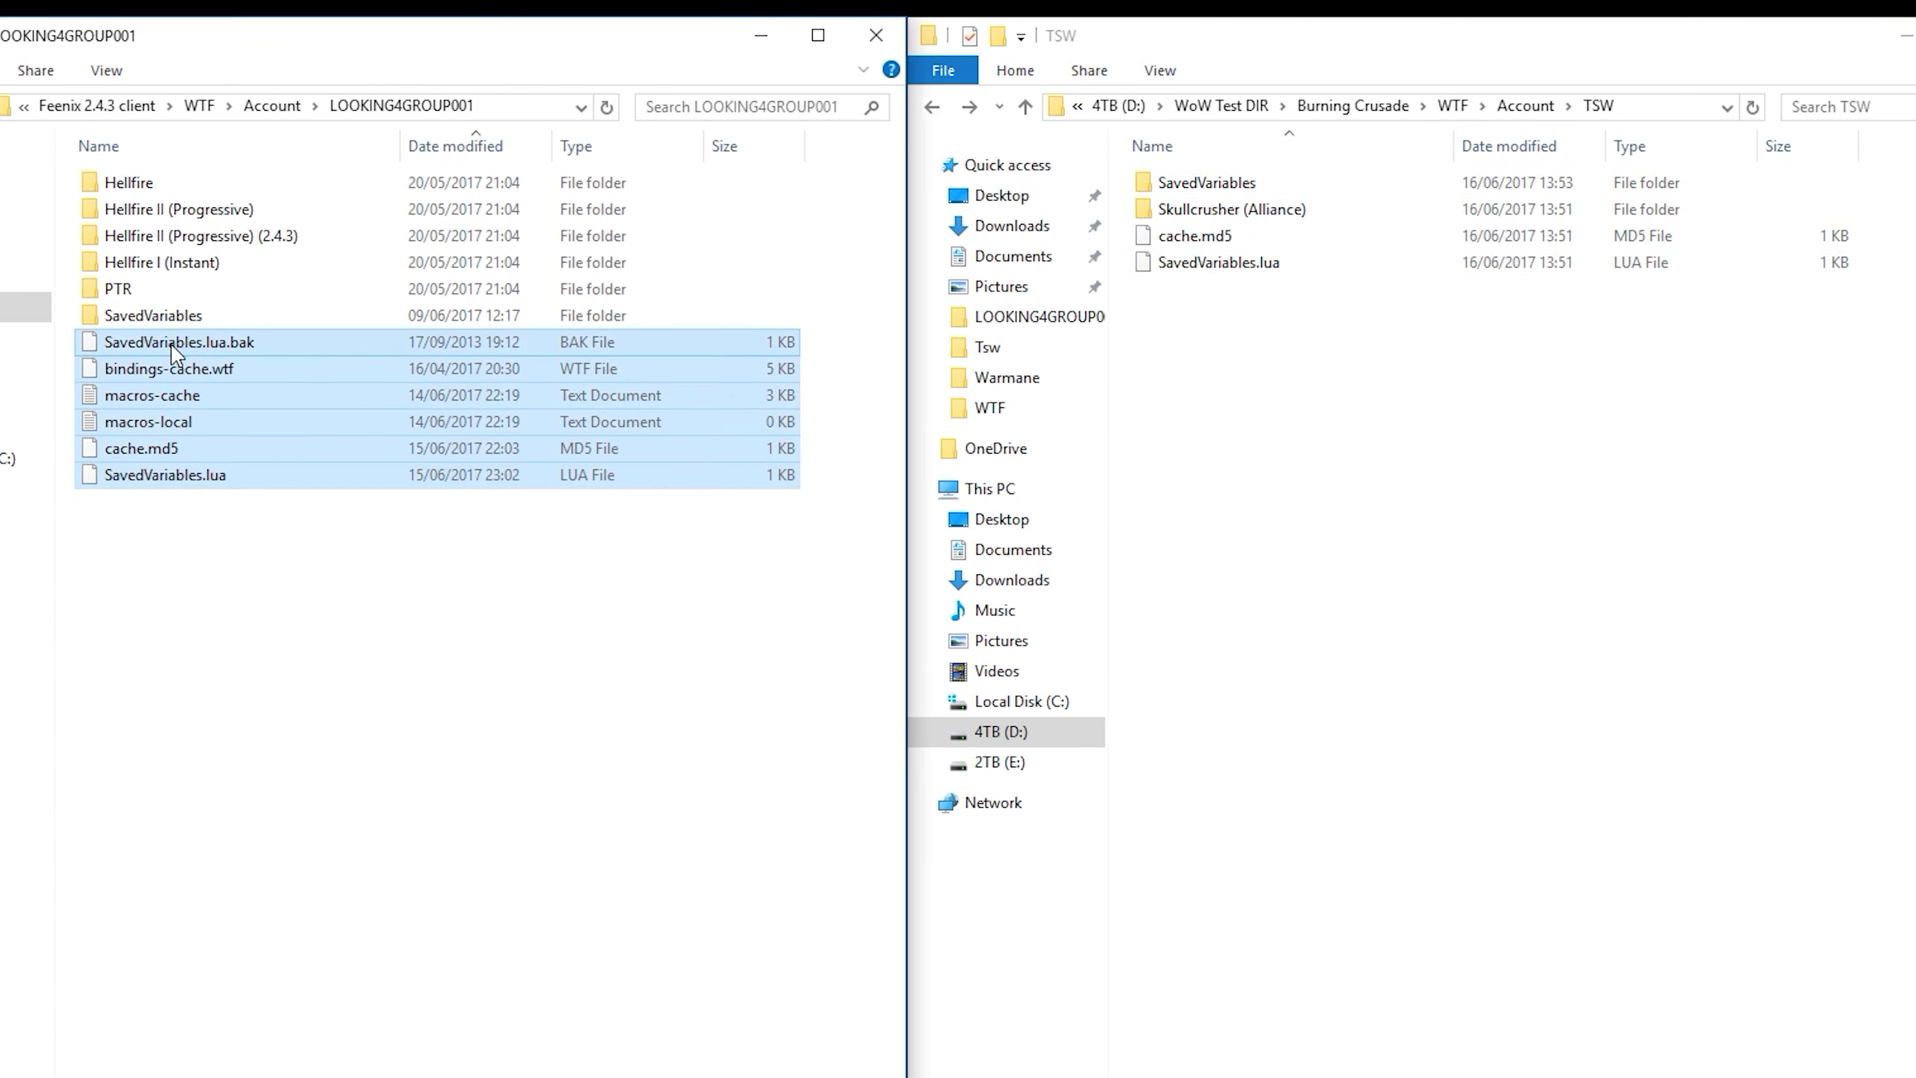
drag(340, 374, 1282, 377)
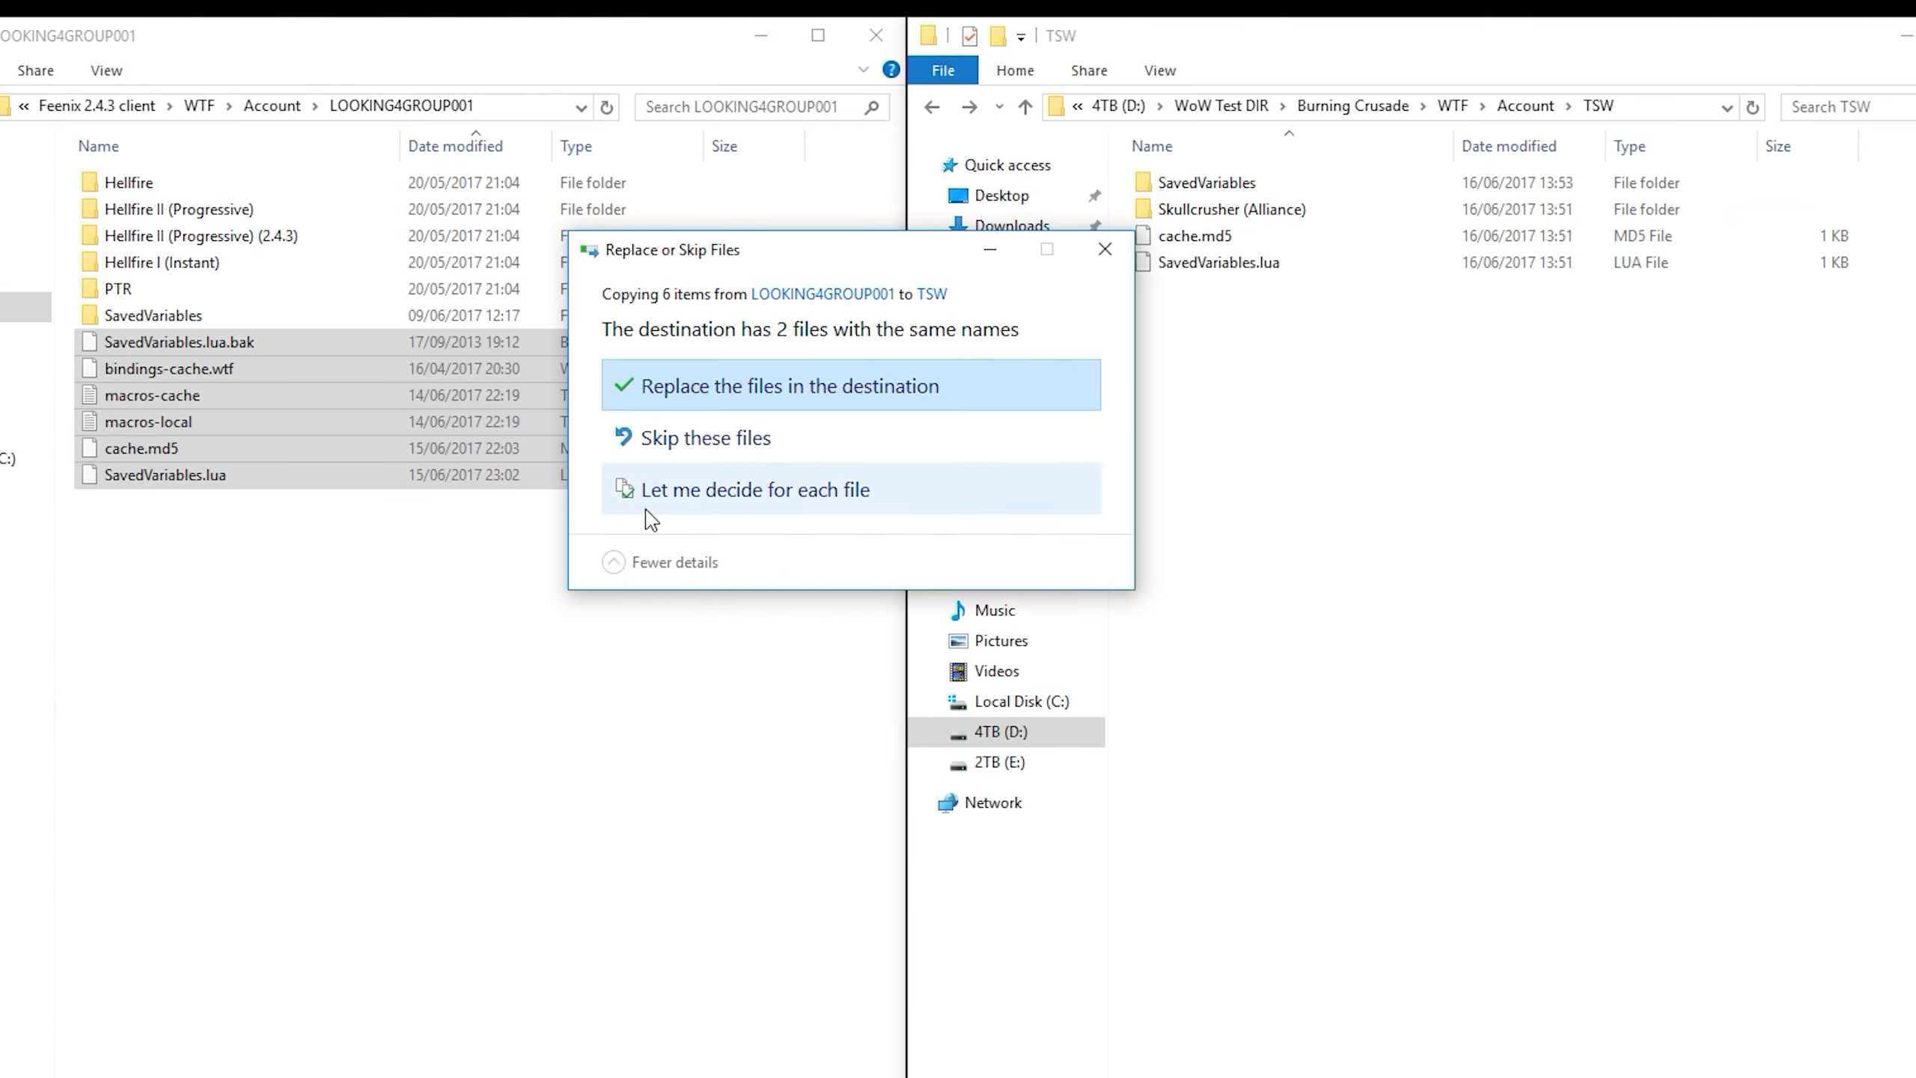
click(743, 392)
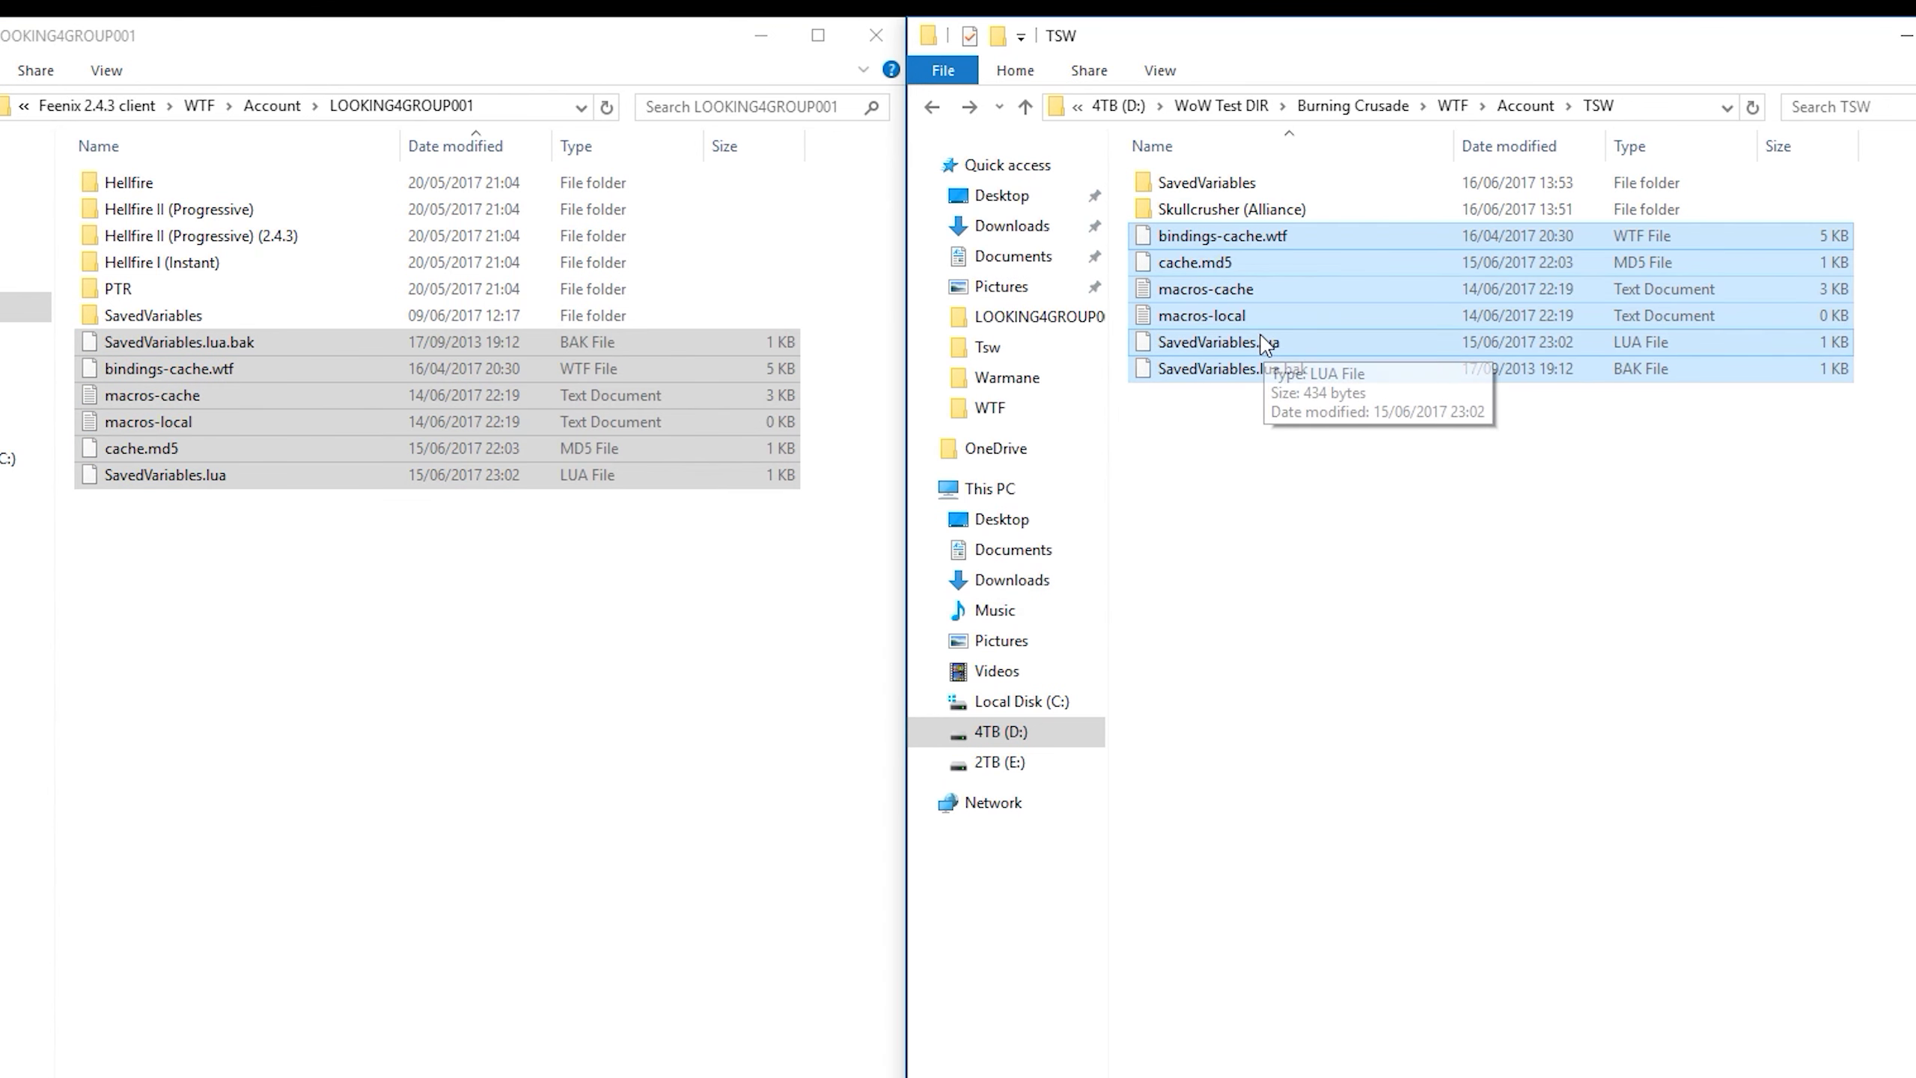
drag(263, 572, 132, 330)
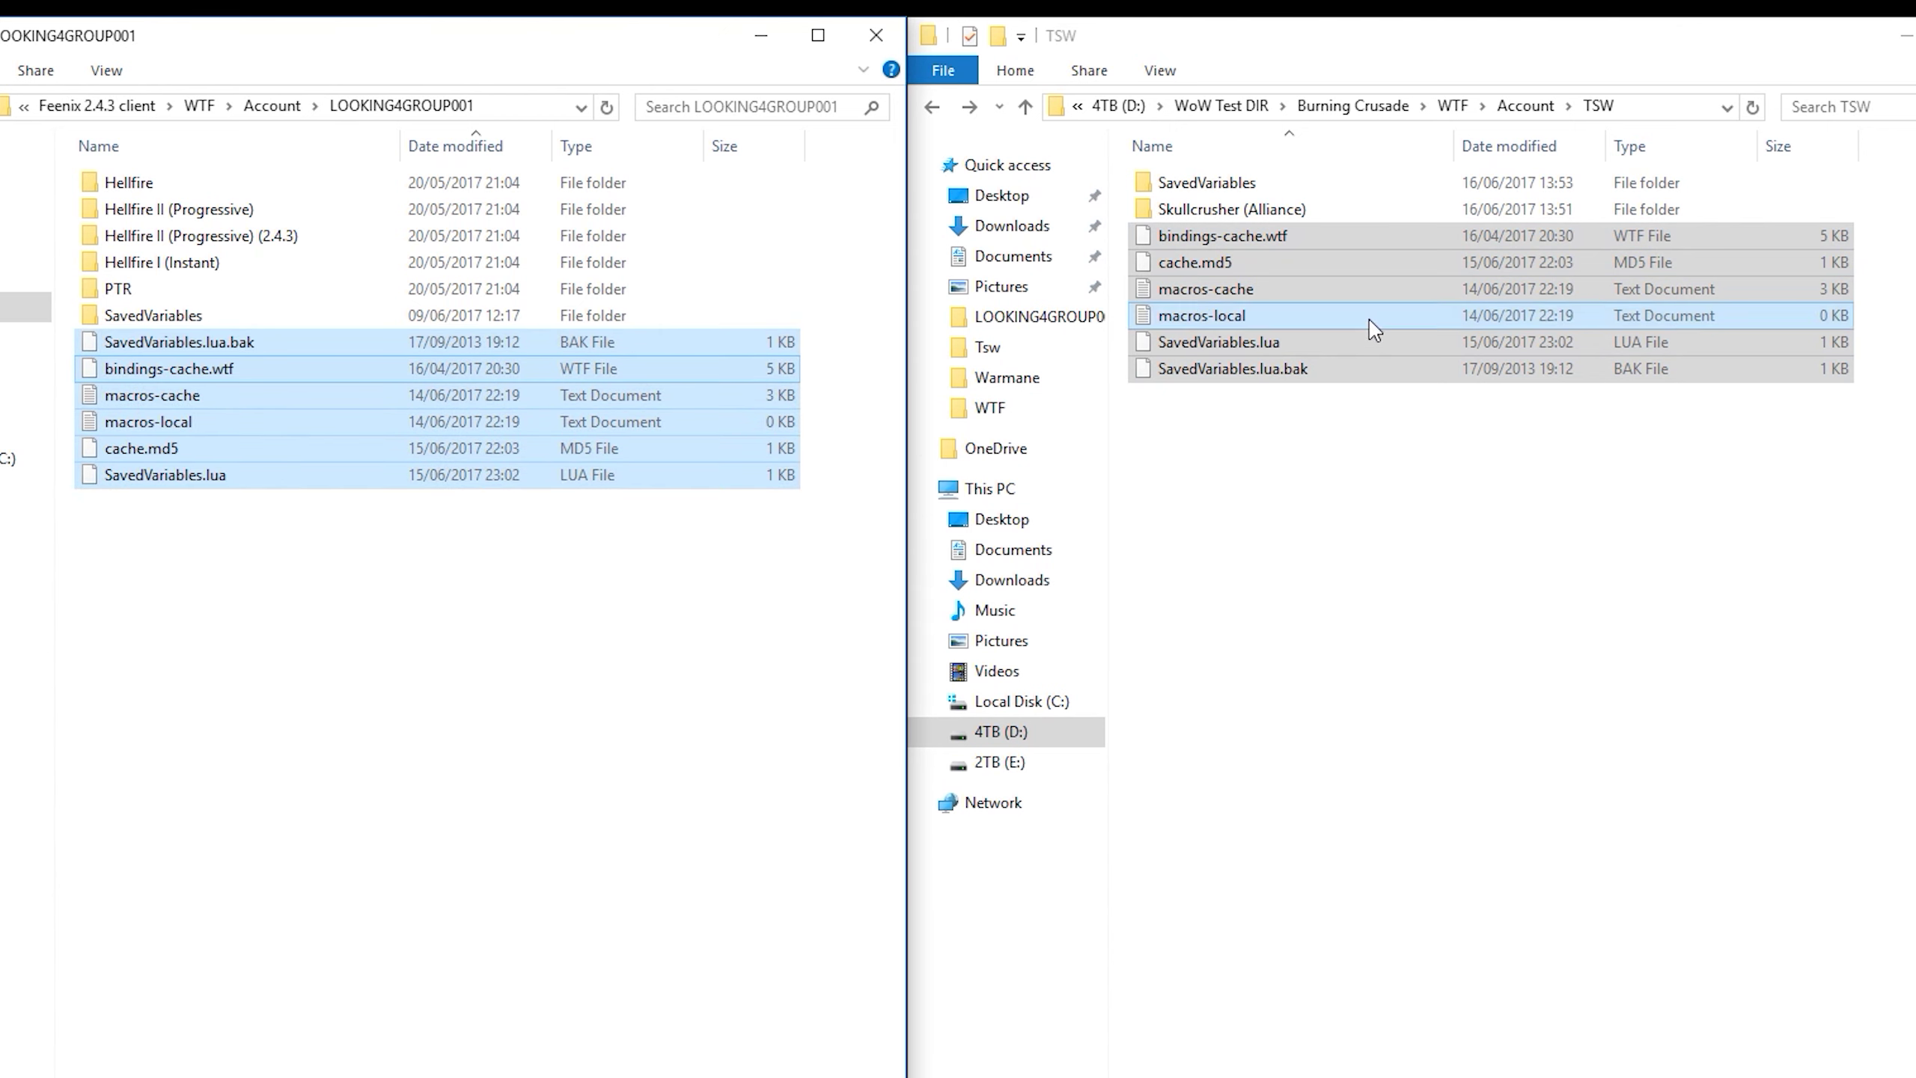
click(419, 663)
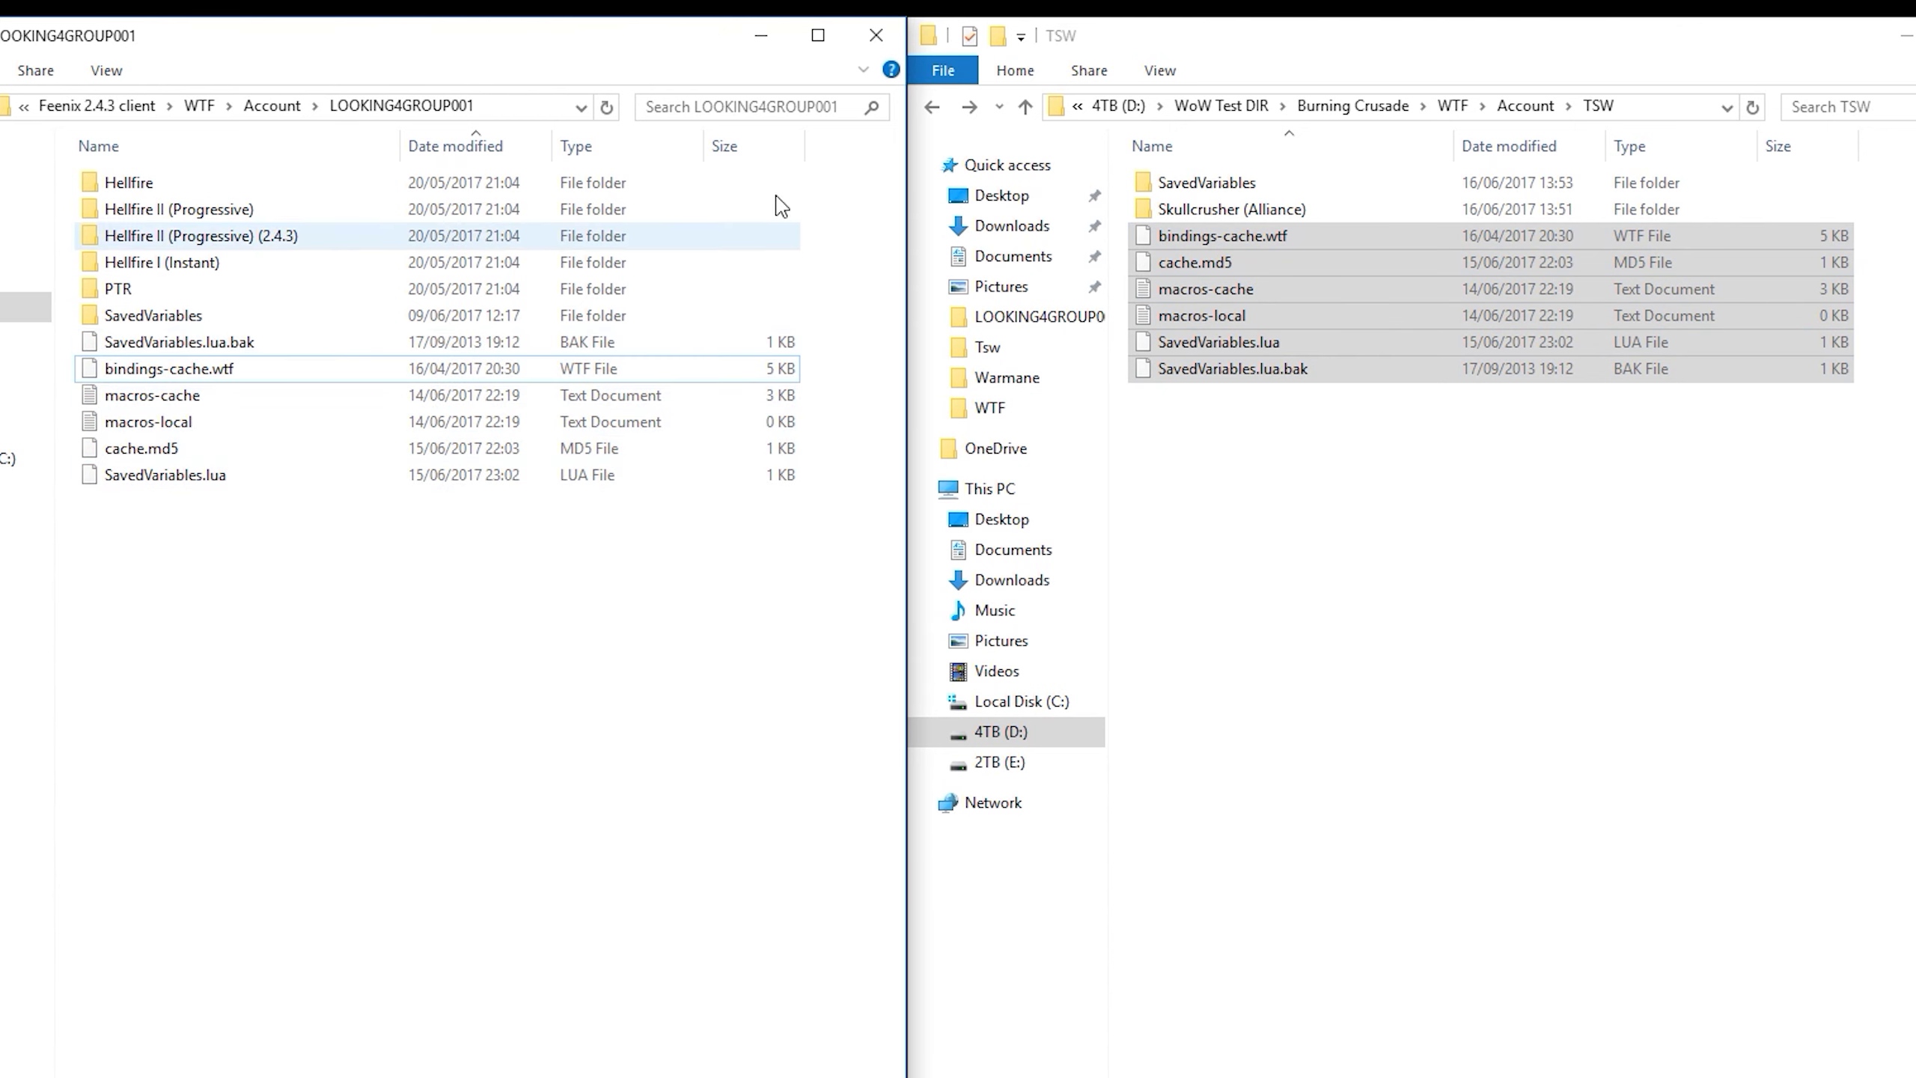
Open Skullcrusher (Alliance) > Sally on the right and Hellfire II (Progressive) > Tsw on the left
double_click(1235, 212)
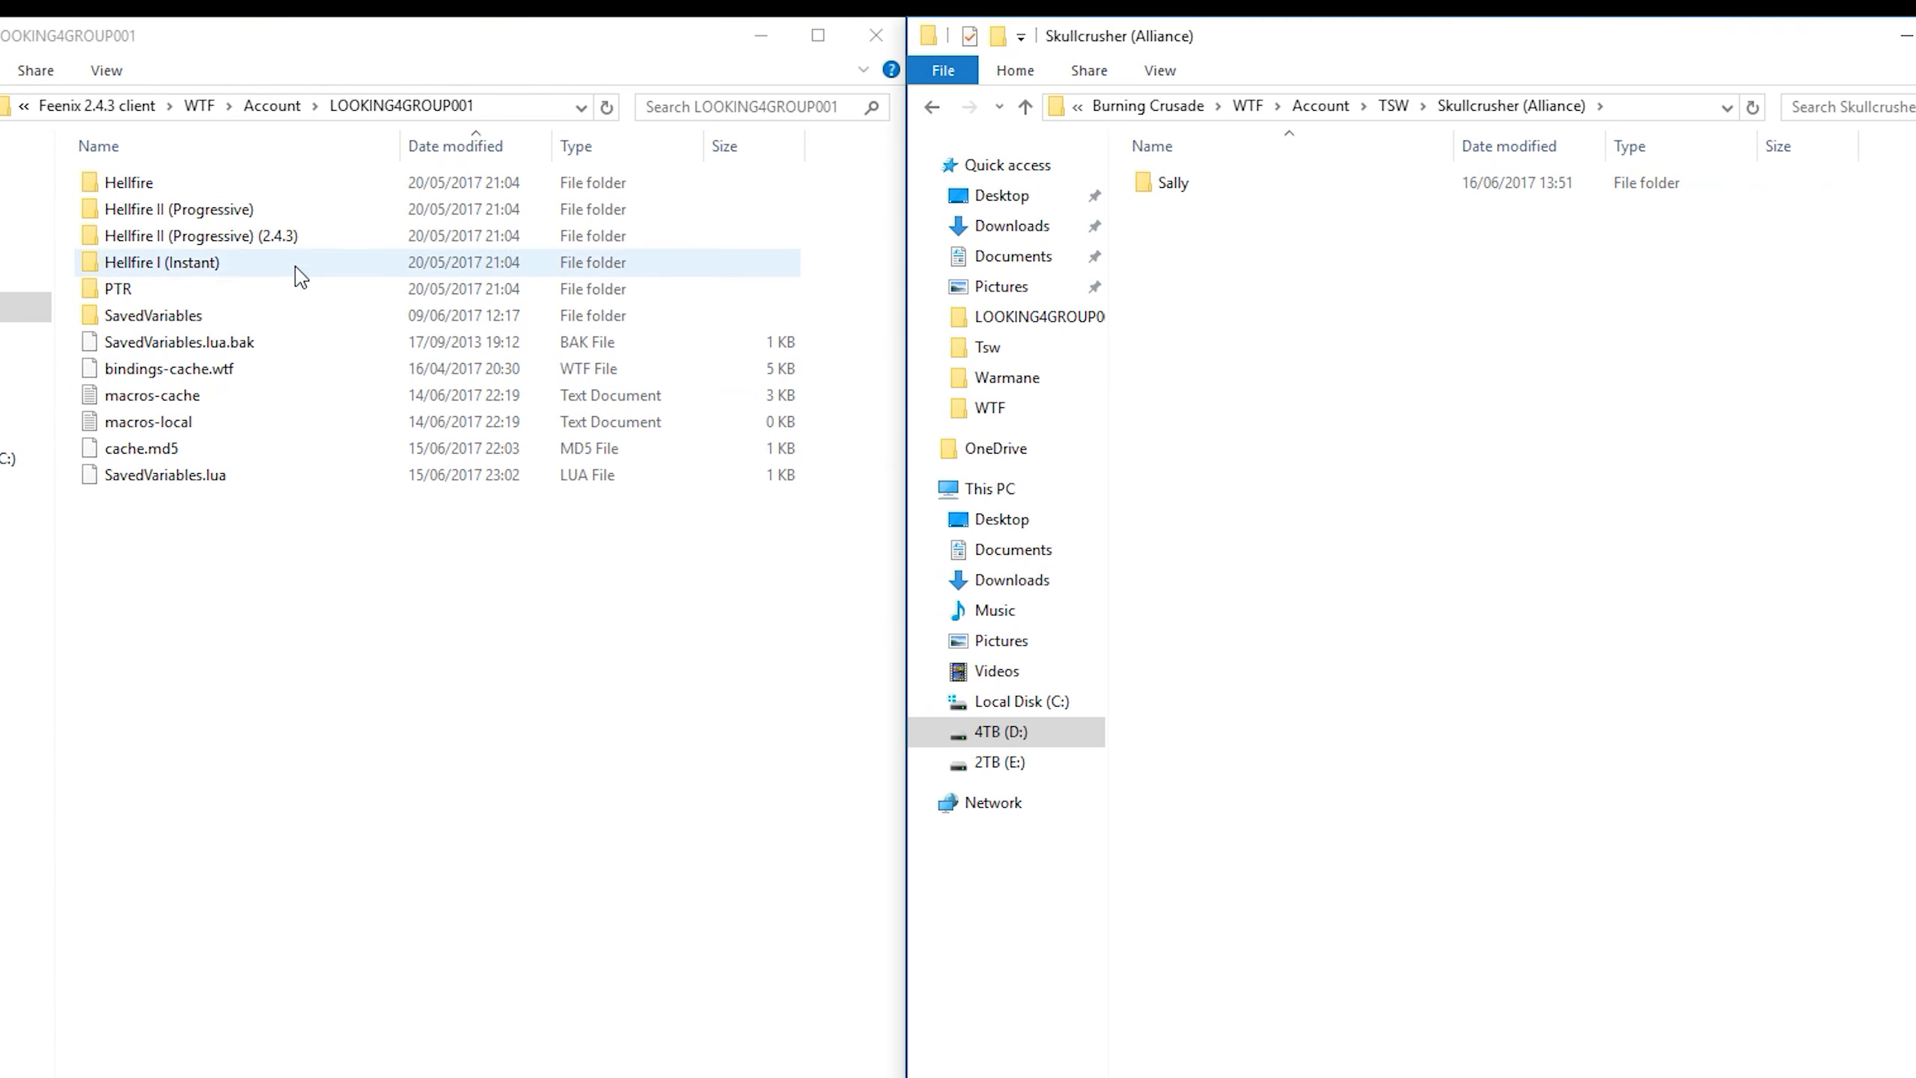
double_click(258, 209)
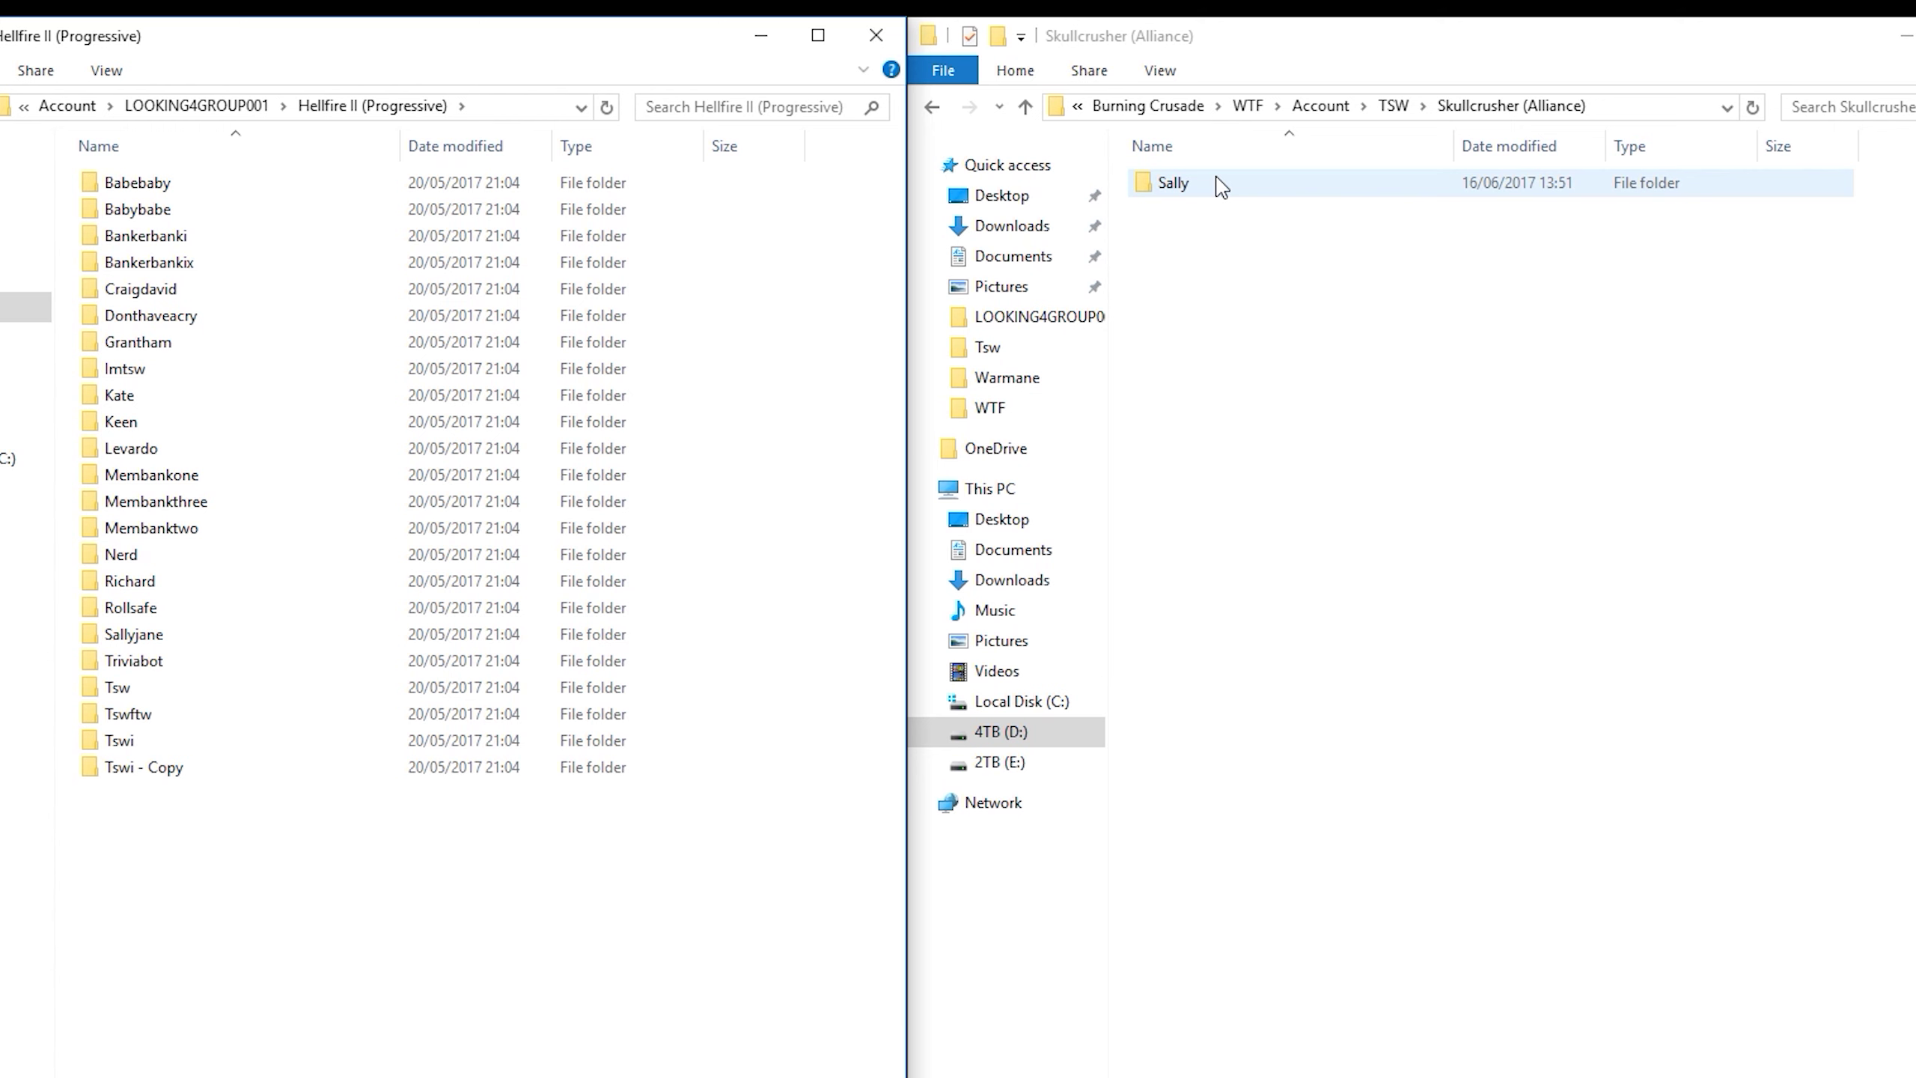
double_click(1173, 183)
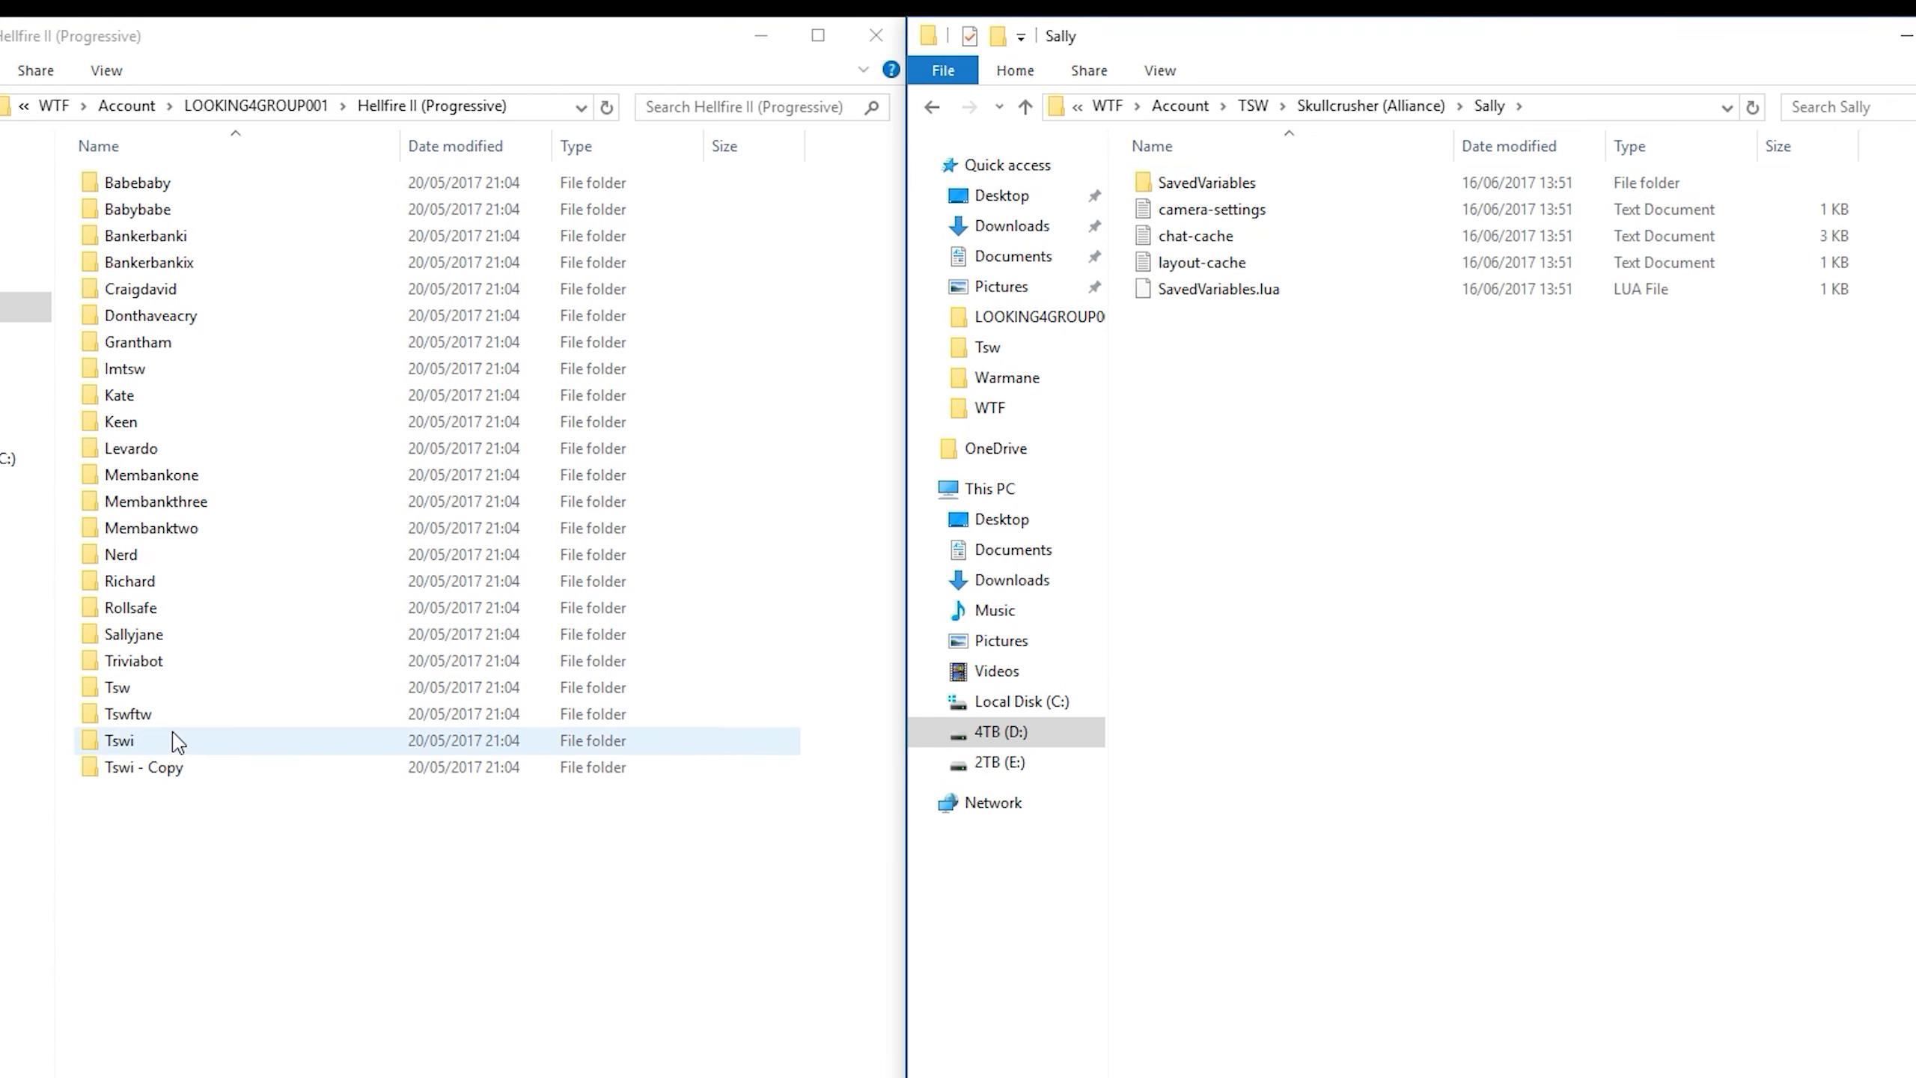
double_click(193, 693)
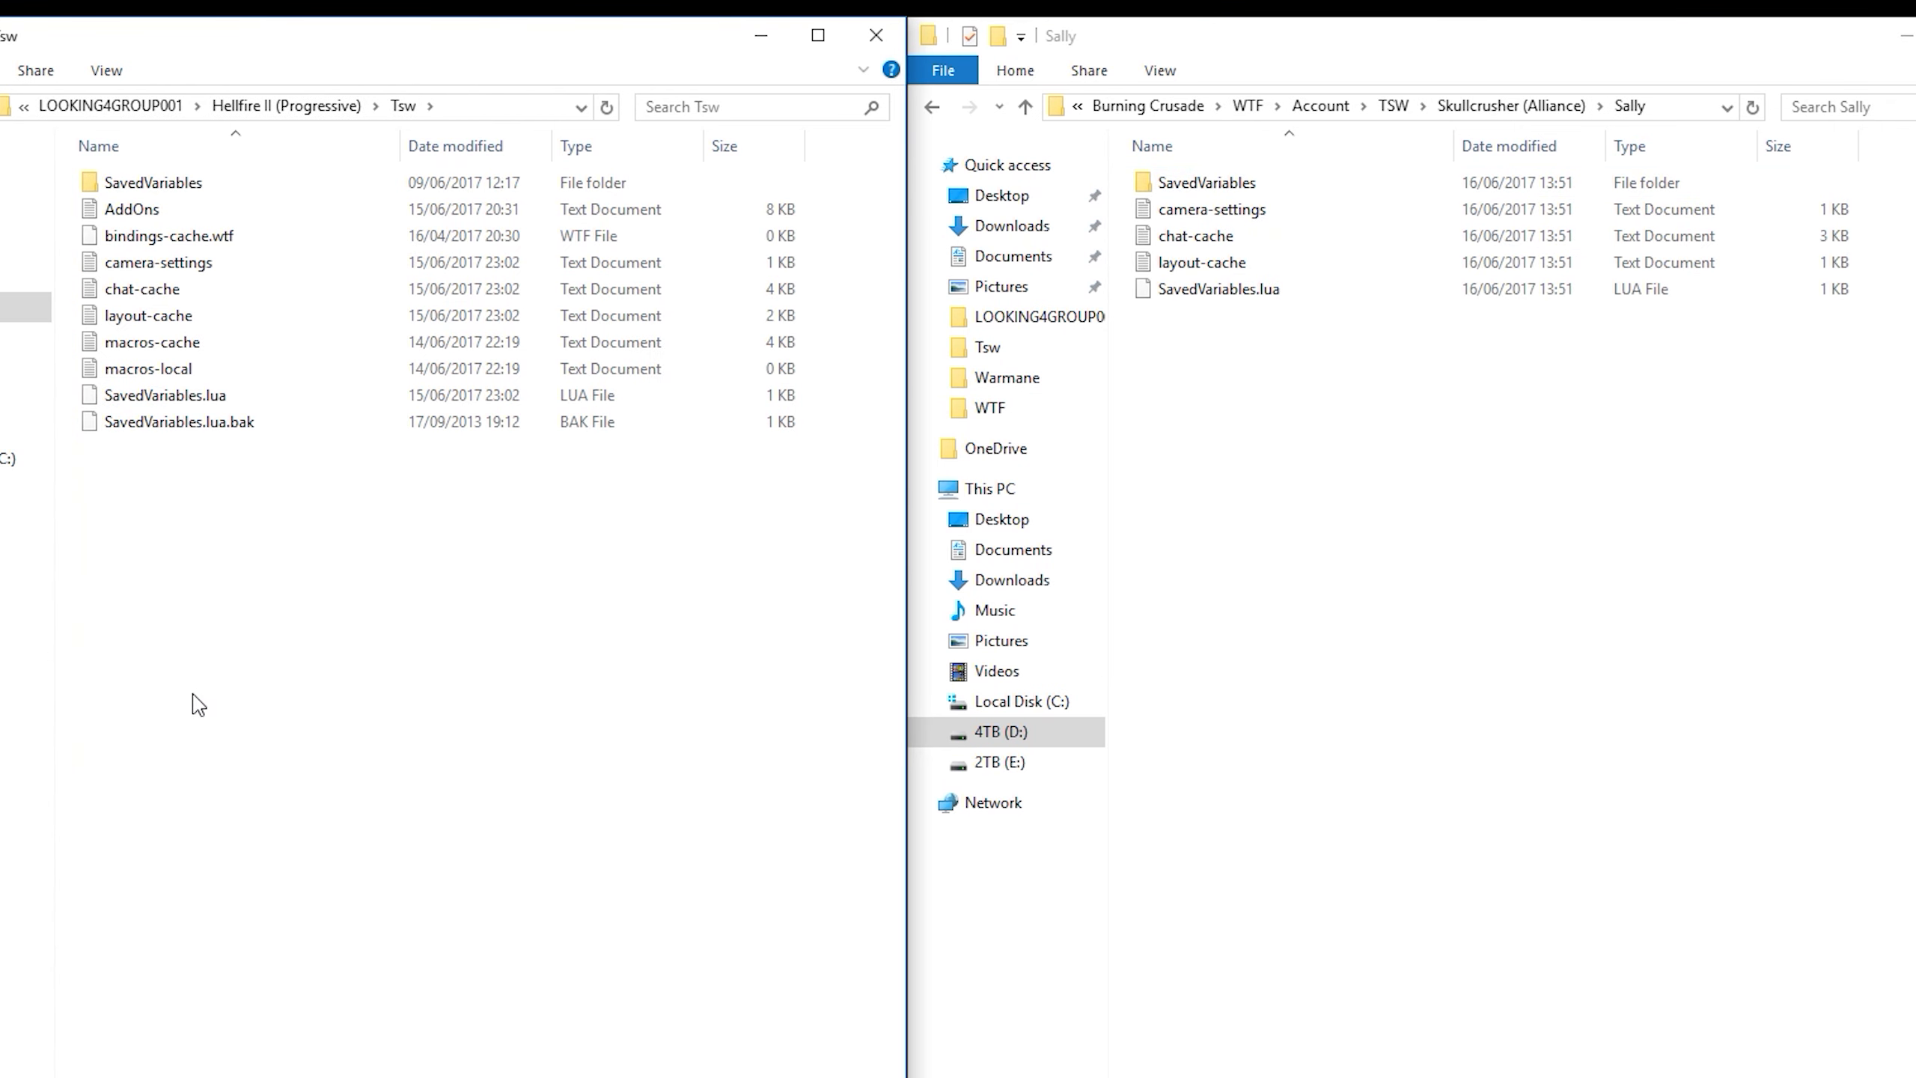
Copy Tsw's nine character files, from AddOns downward, into Sally, replacing the existing ones
drag(193, 533, 132, 202)
drag(180, 337, 1331, 513)
click(783, 400)
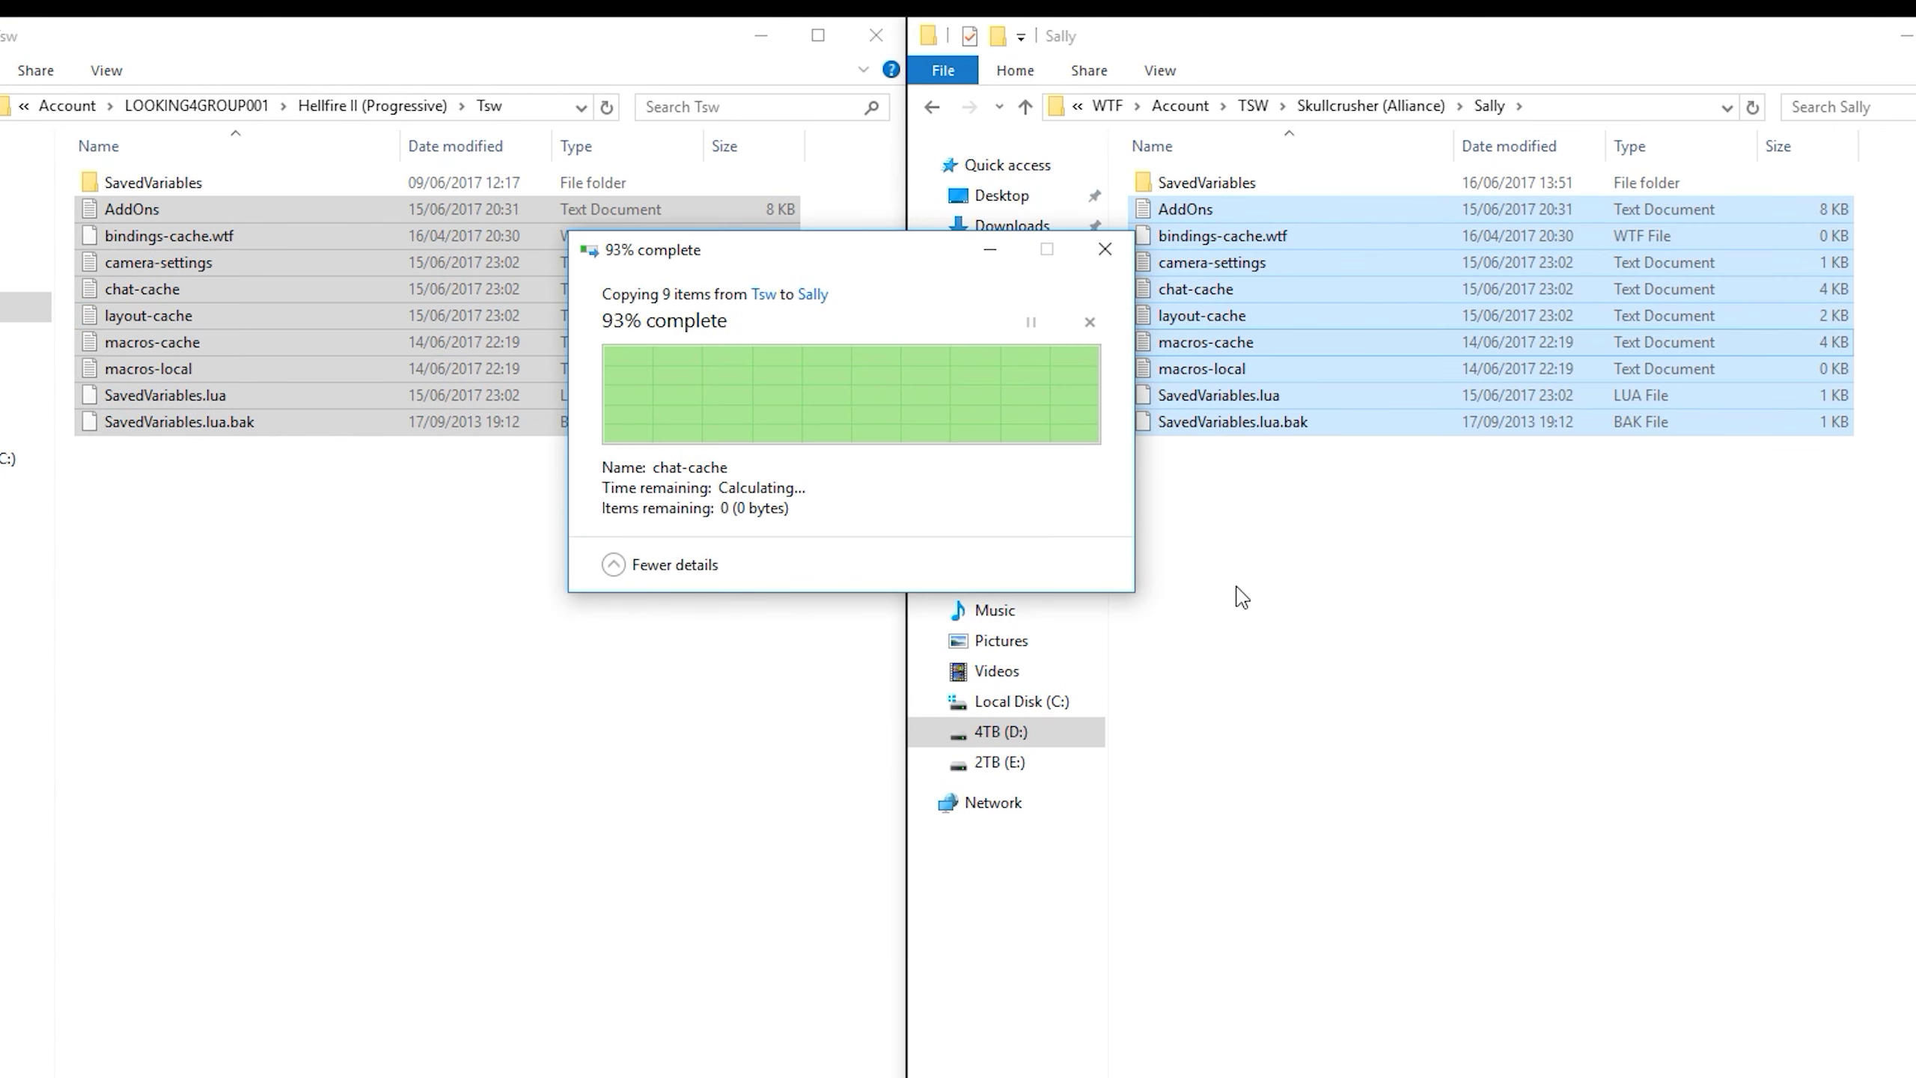
double_click(1195, 185)
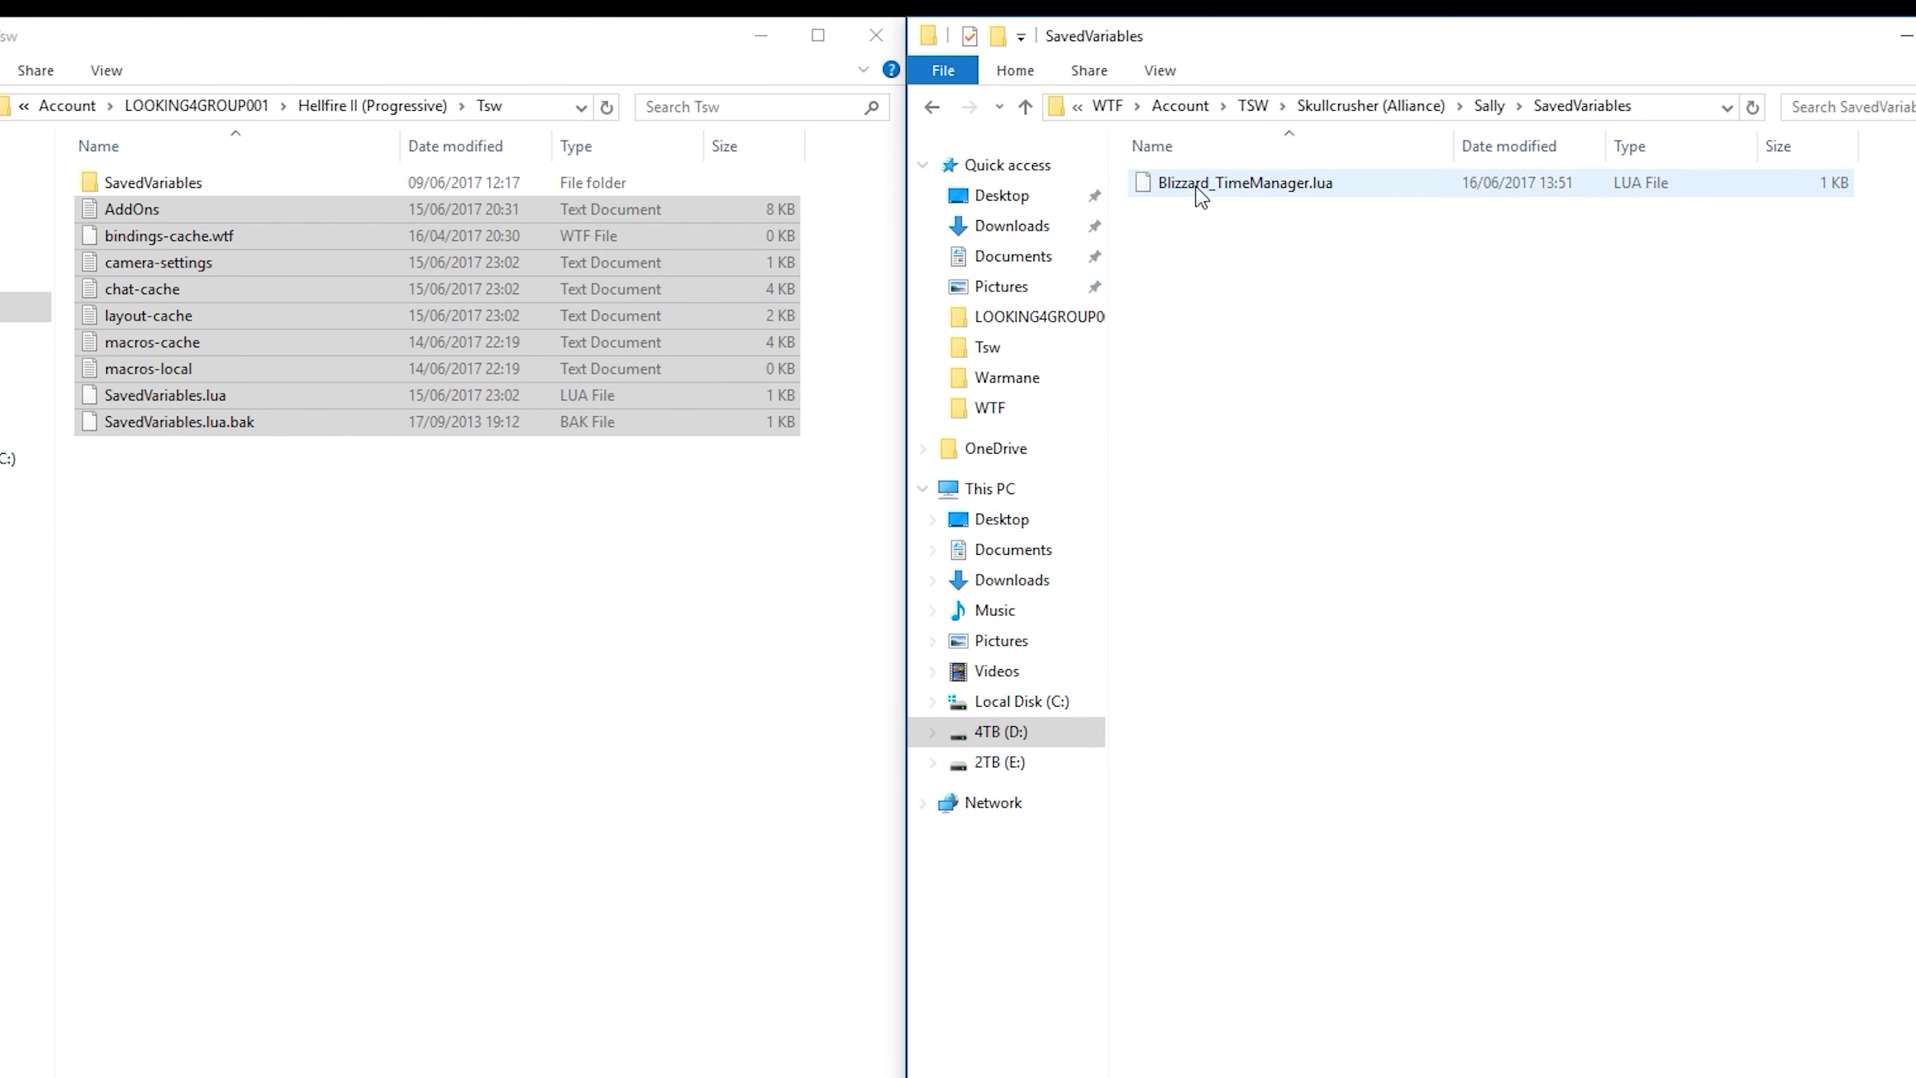
click(933, 107)
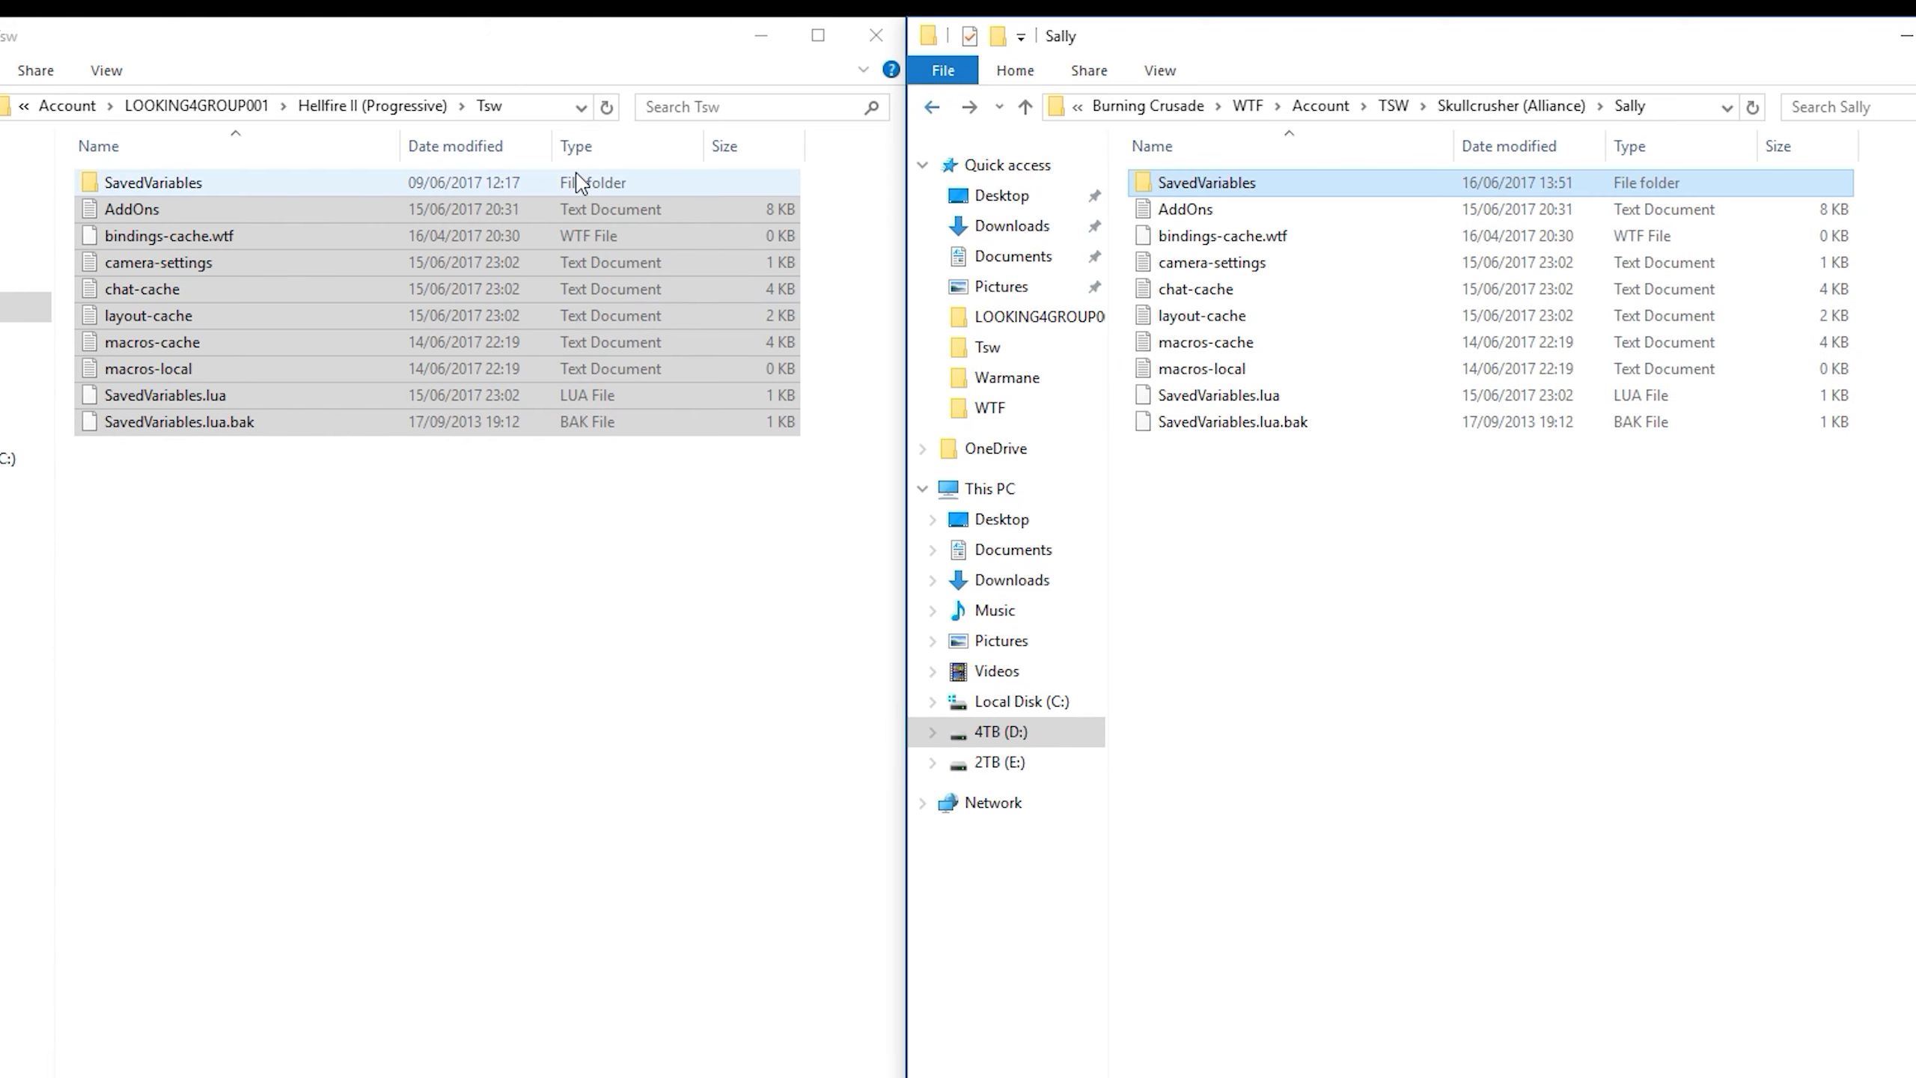
Copy Tsw's SavedVariables folder into Sally, replacing its files, and return to Skullcrusher (Alliance)
double_click(582, 183)
scroll(521, 240, down, 1)
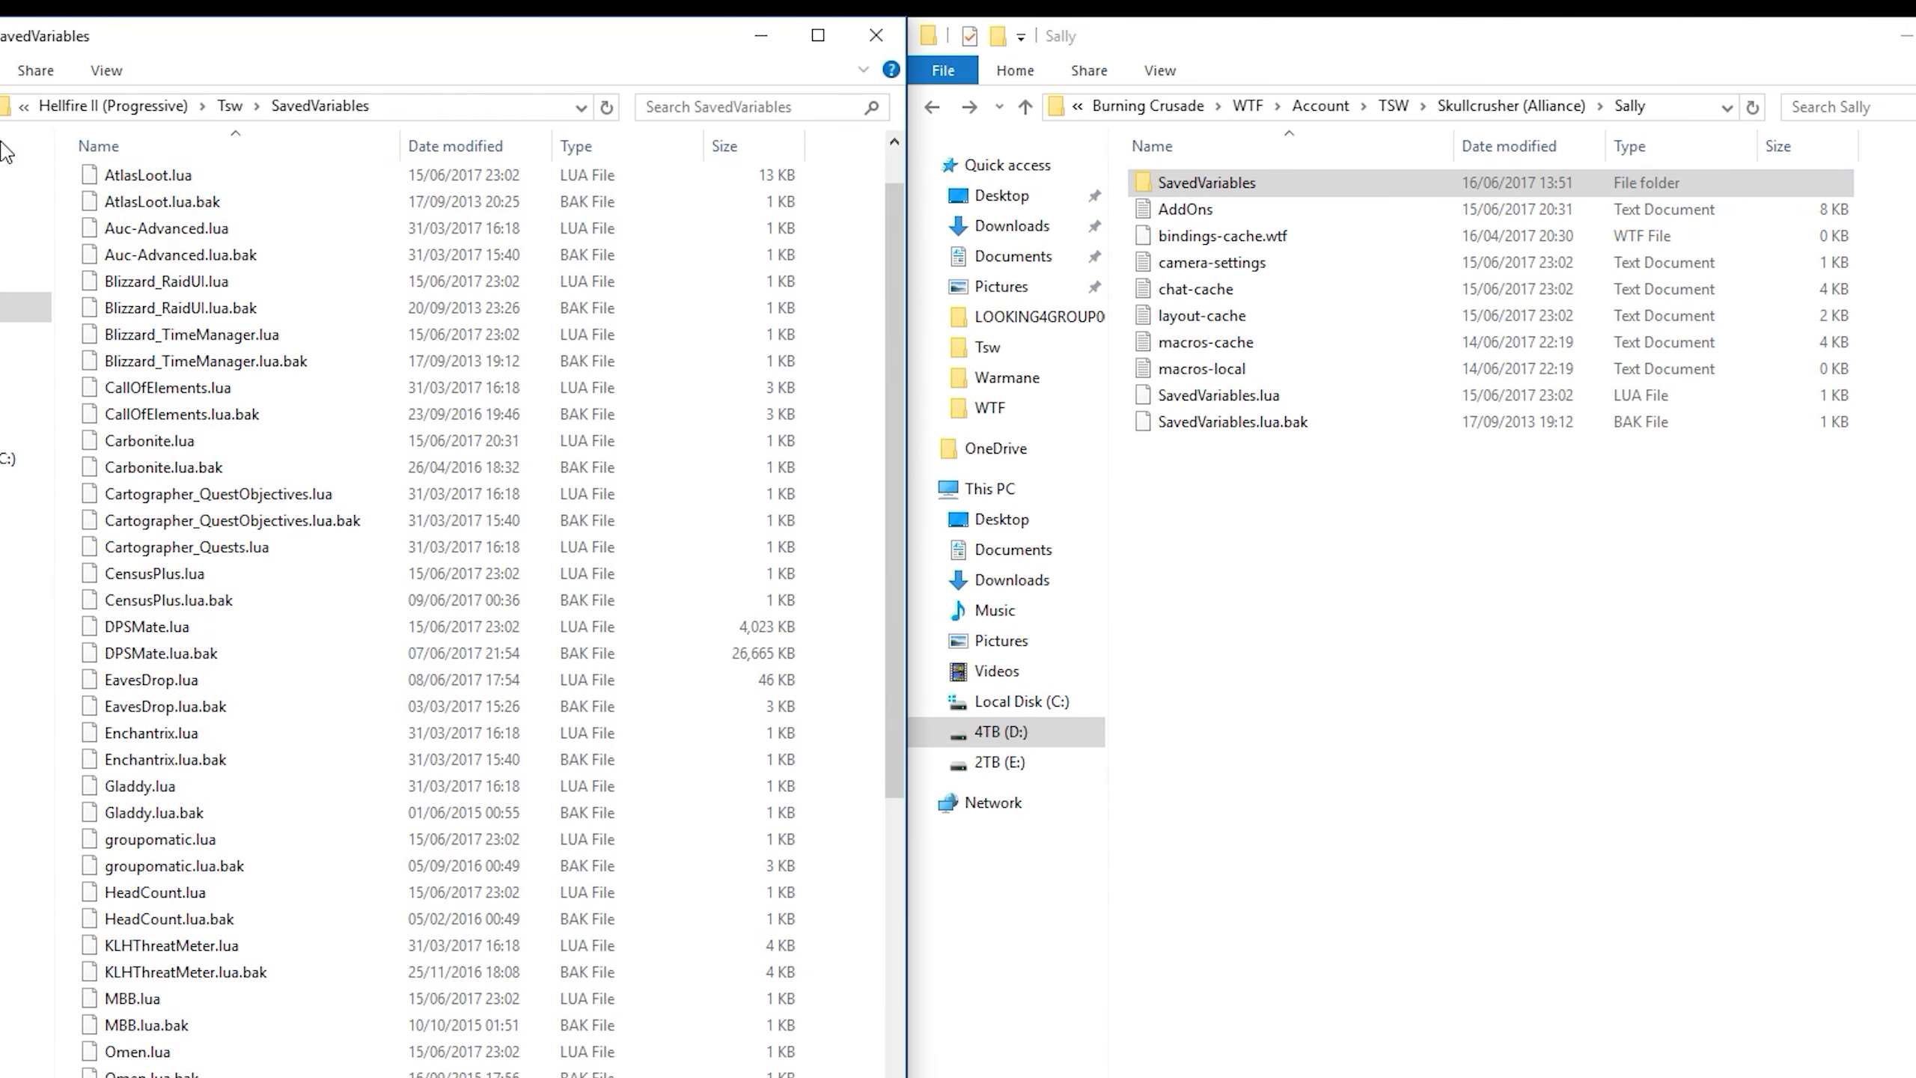
key(BackSpace)
drag(249, 198, 1275, 778)
click(776, 419)
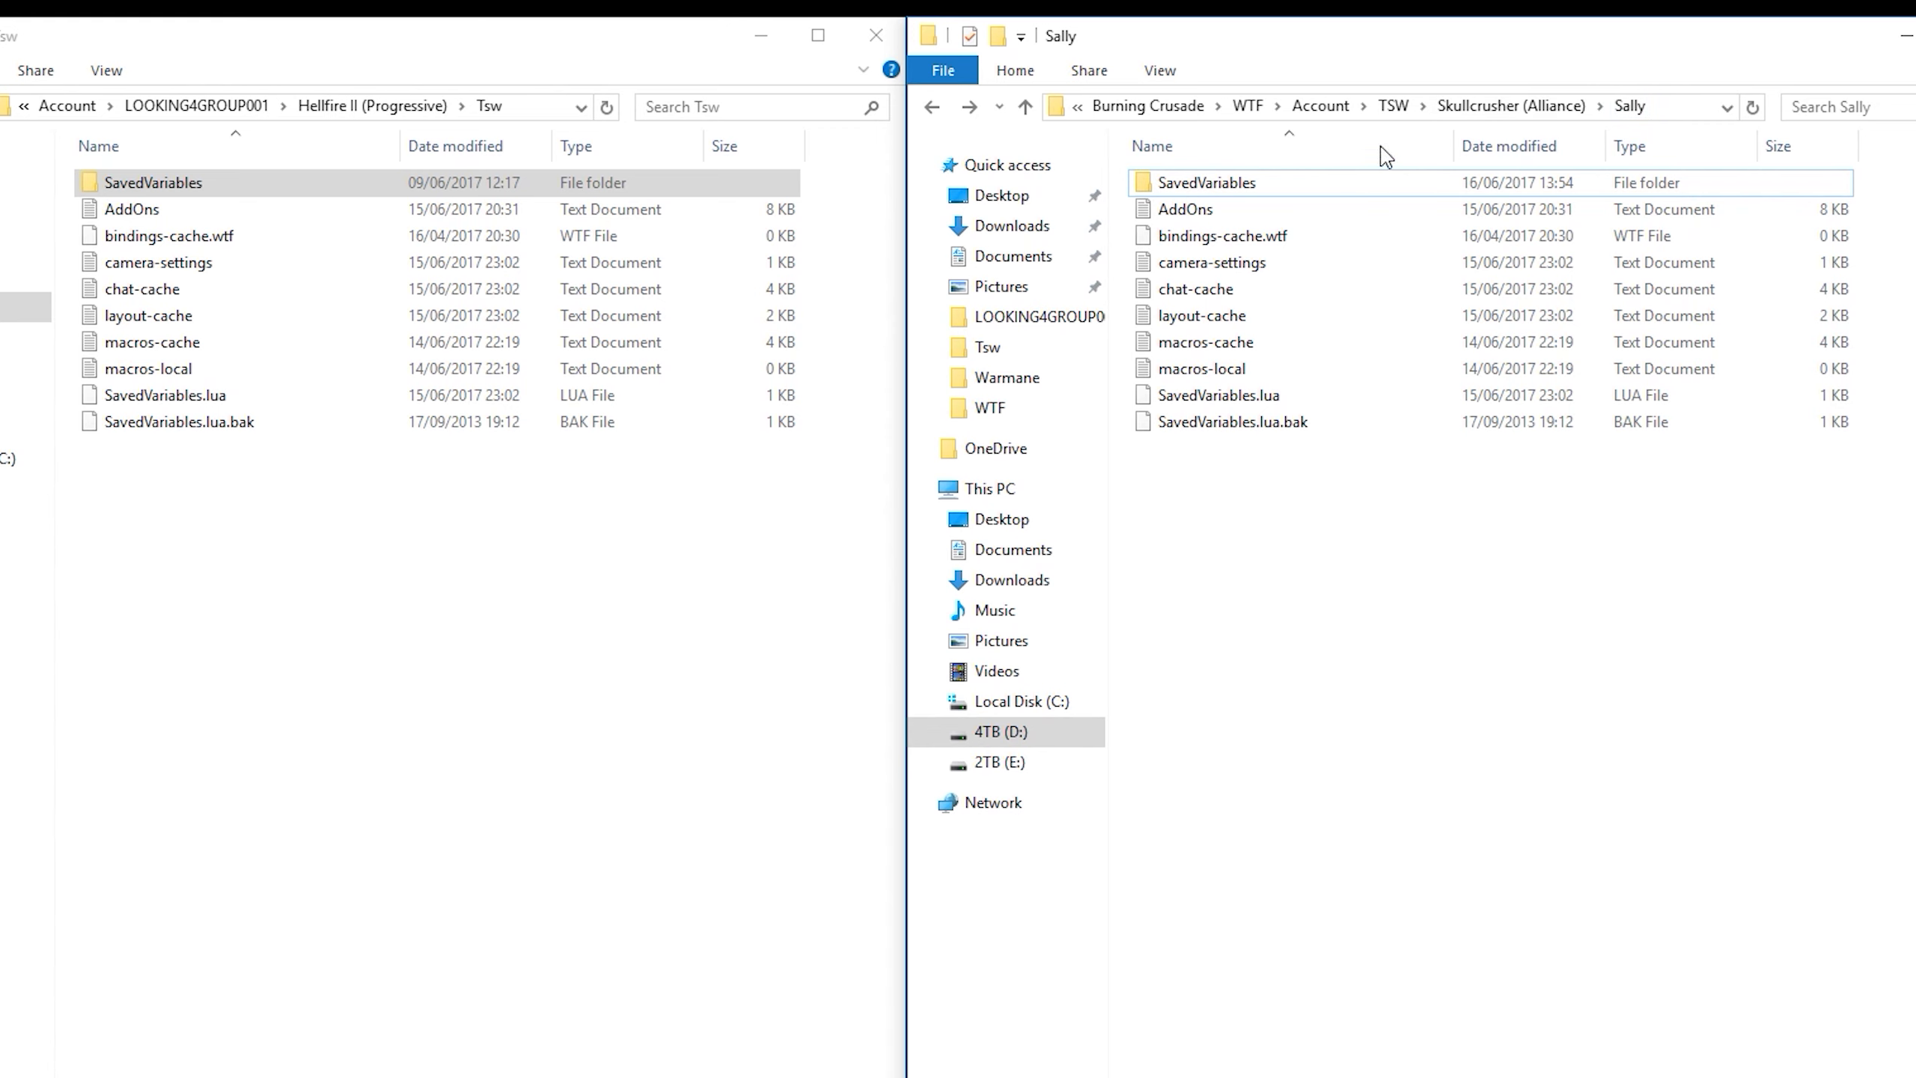
click(933, 108)
Duplicate the Sally folder and rename the copy Hitrating
click(1219, 211)
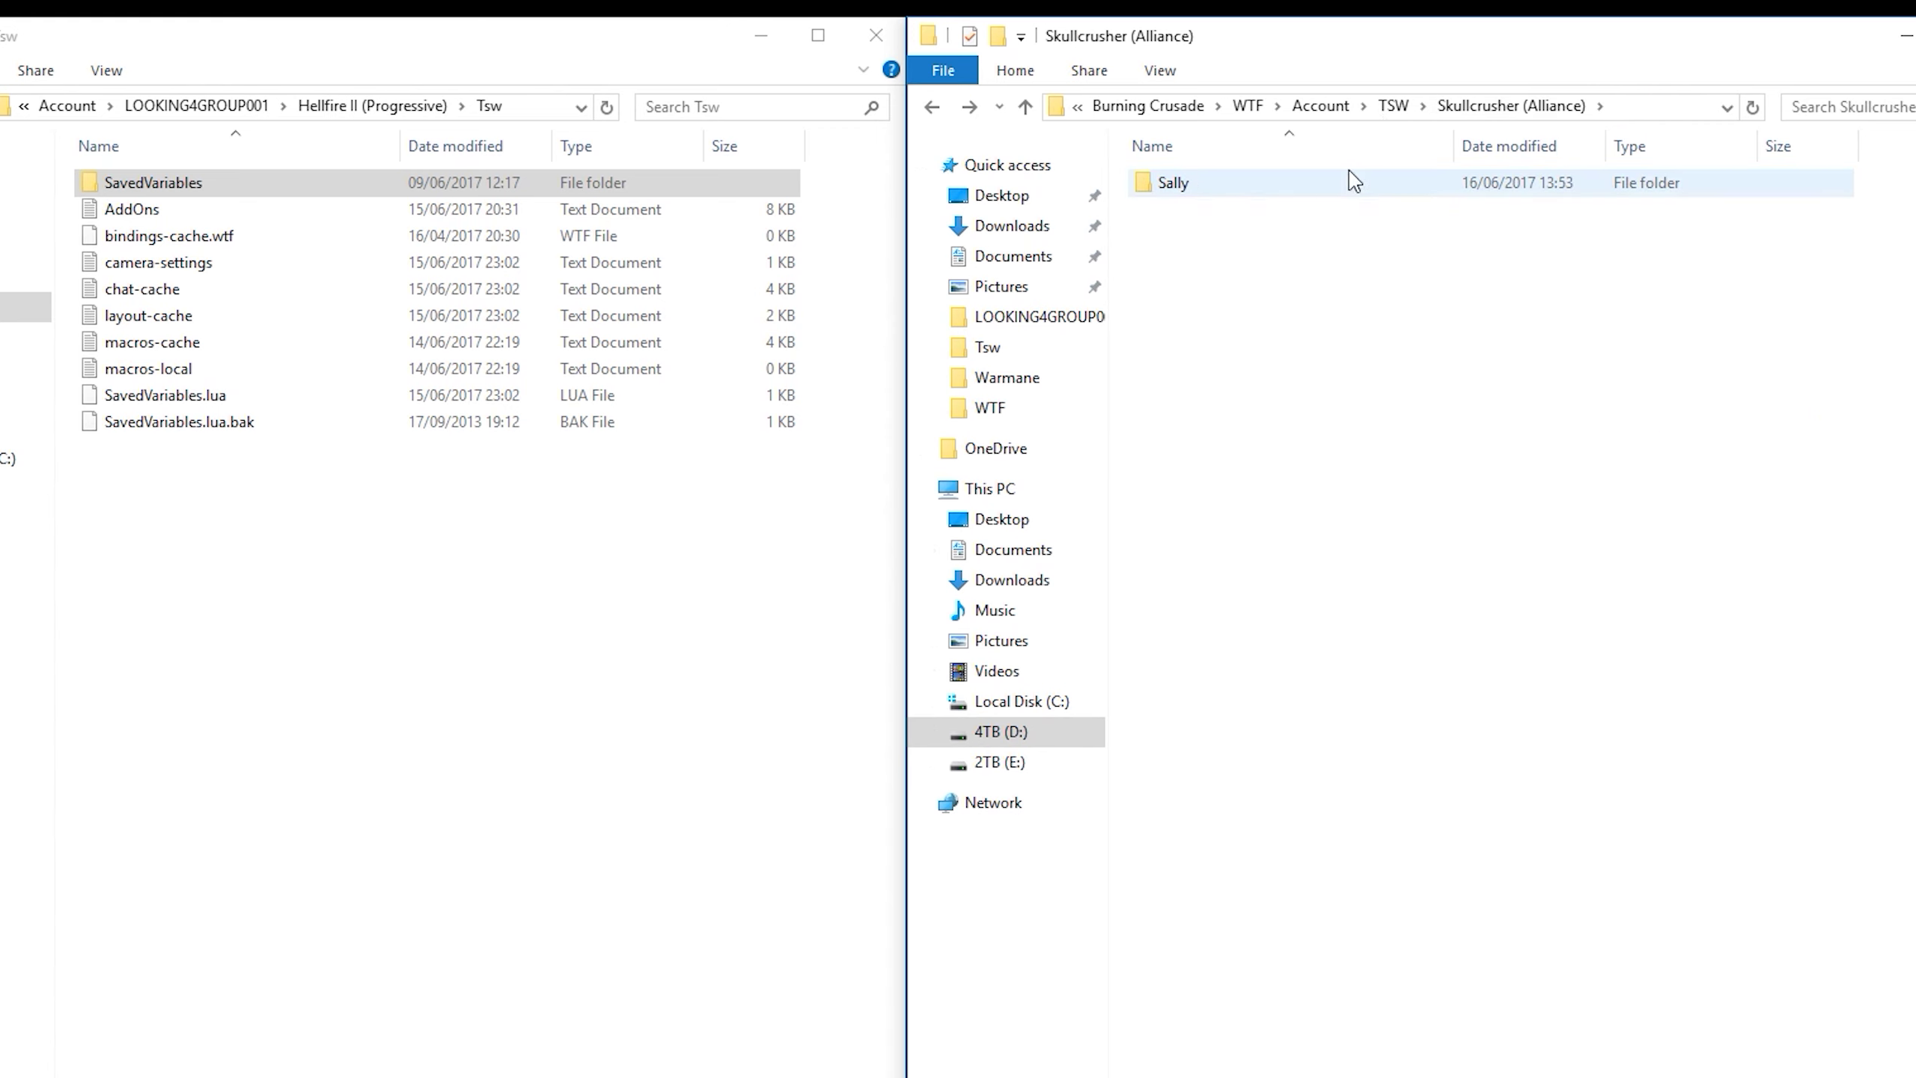
click(1241, 186)
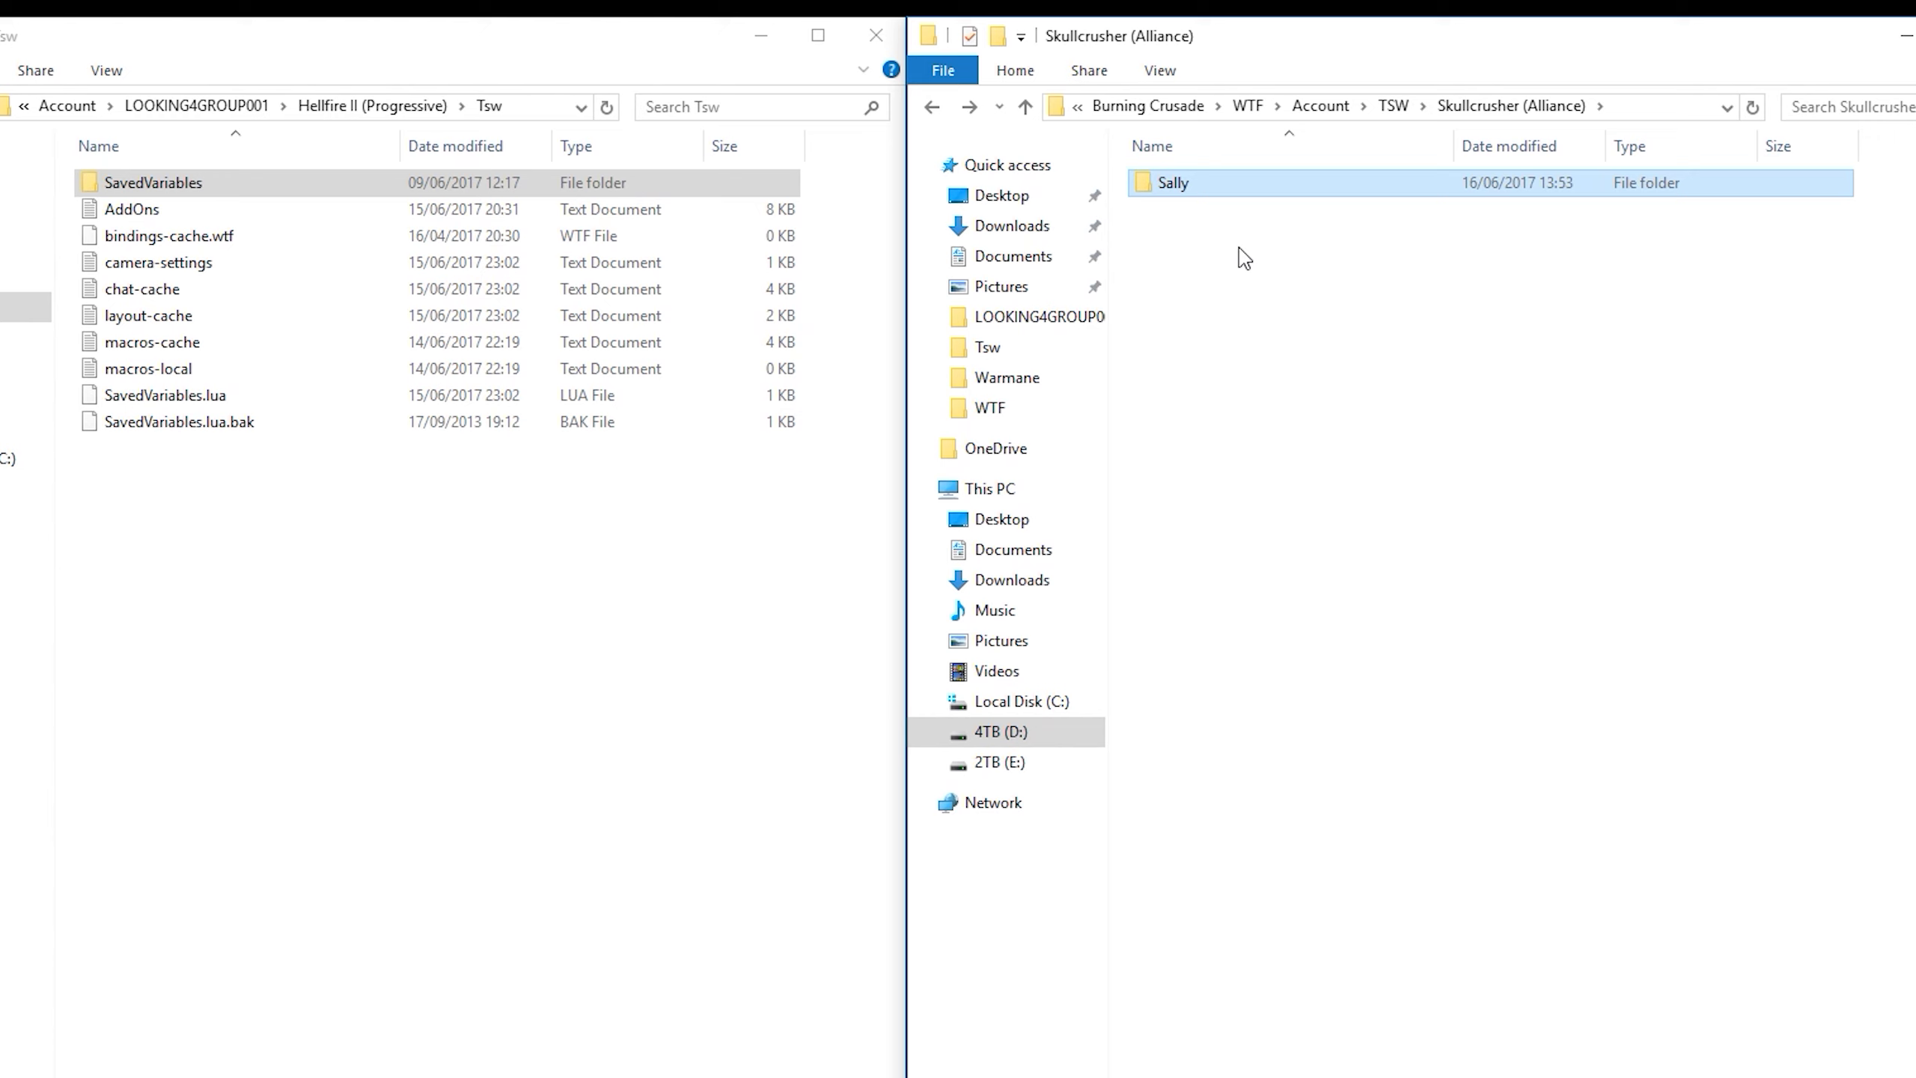
key(ctrl+c)
key(ctrl+v)
click(1210, 211)
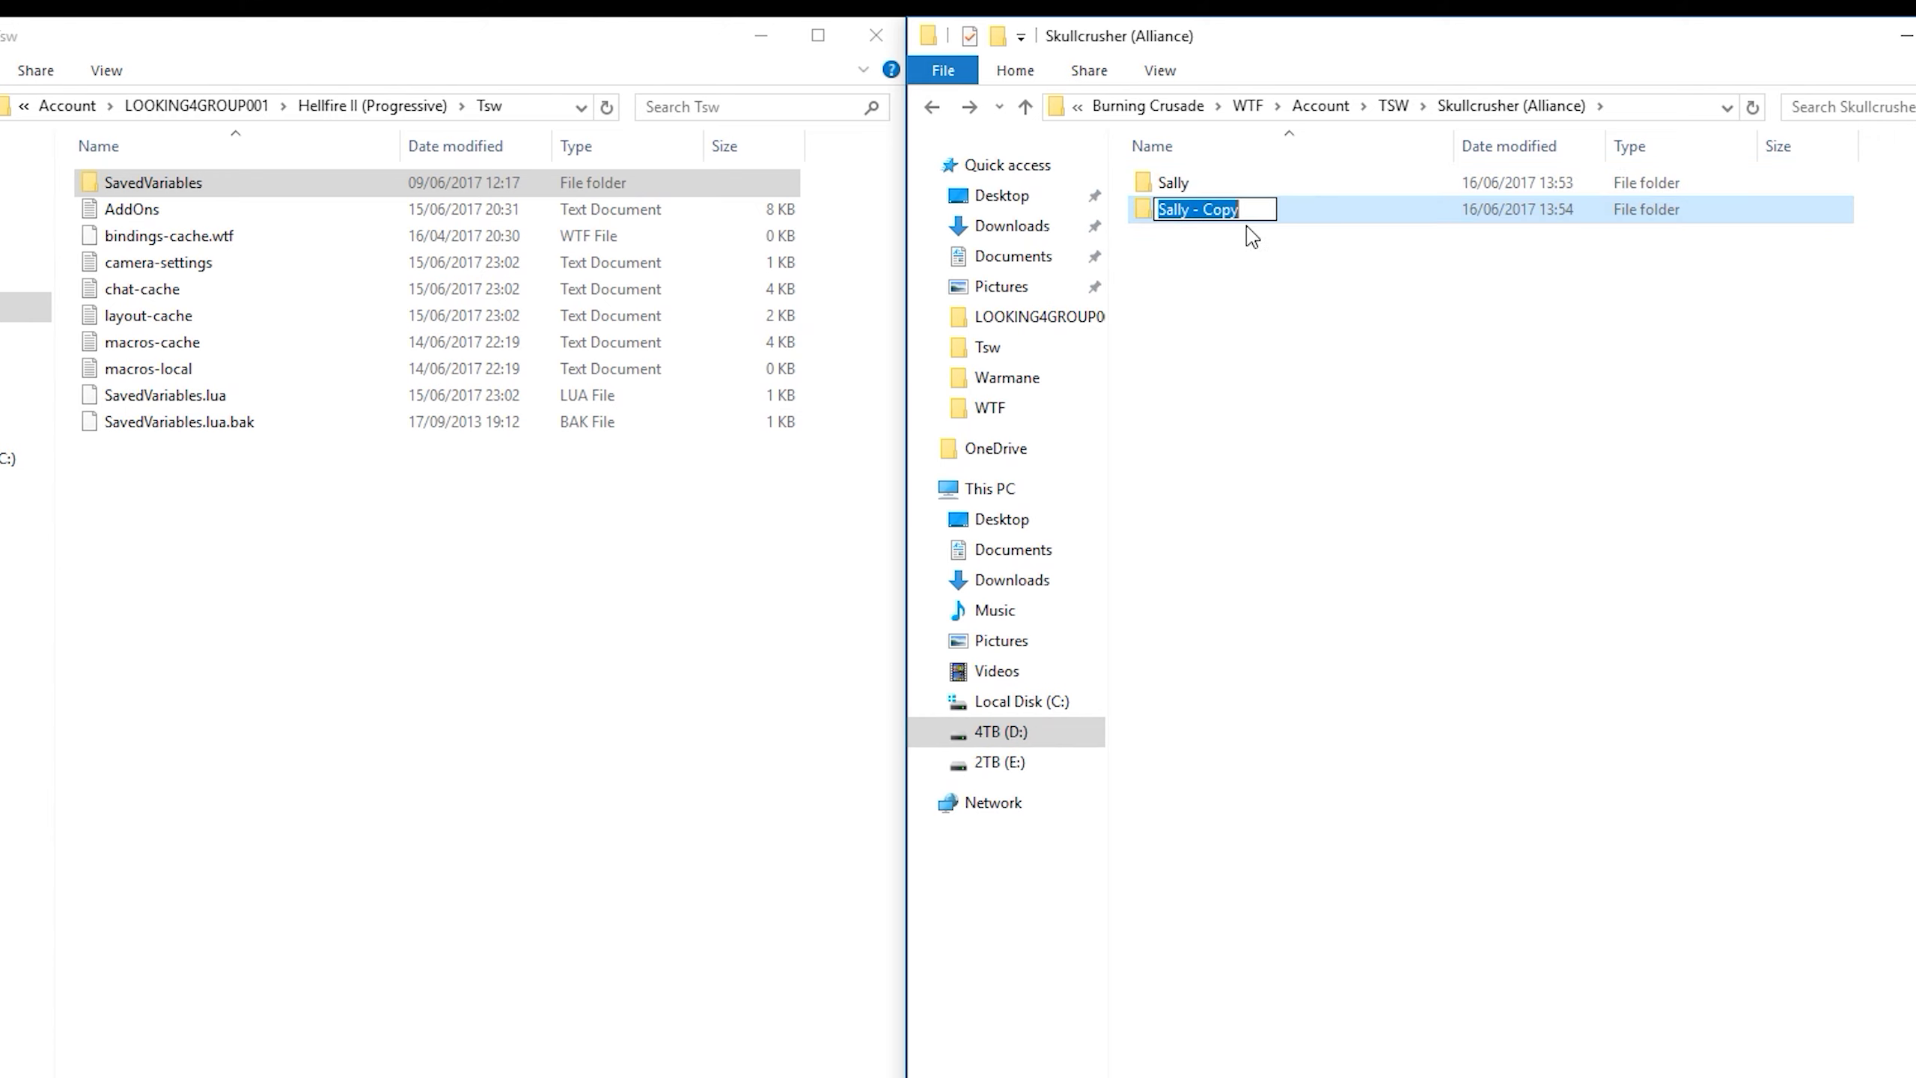
text(H)
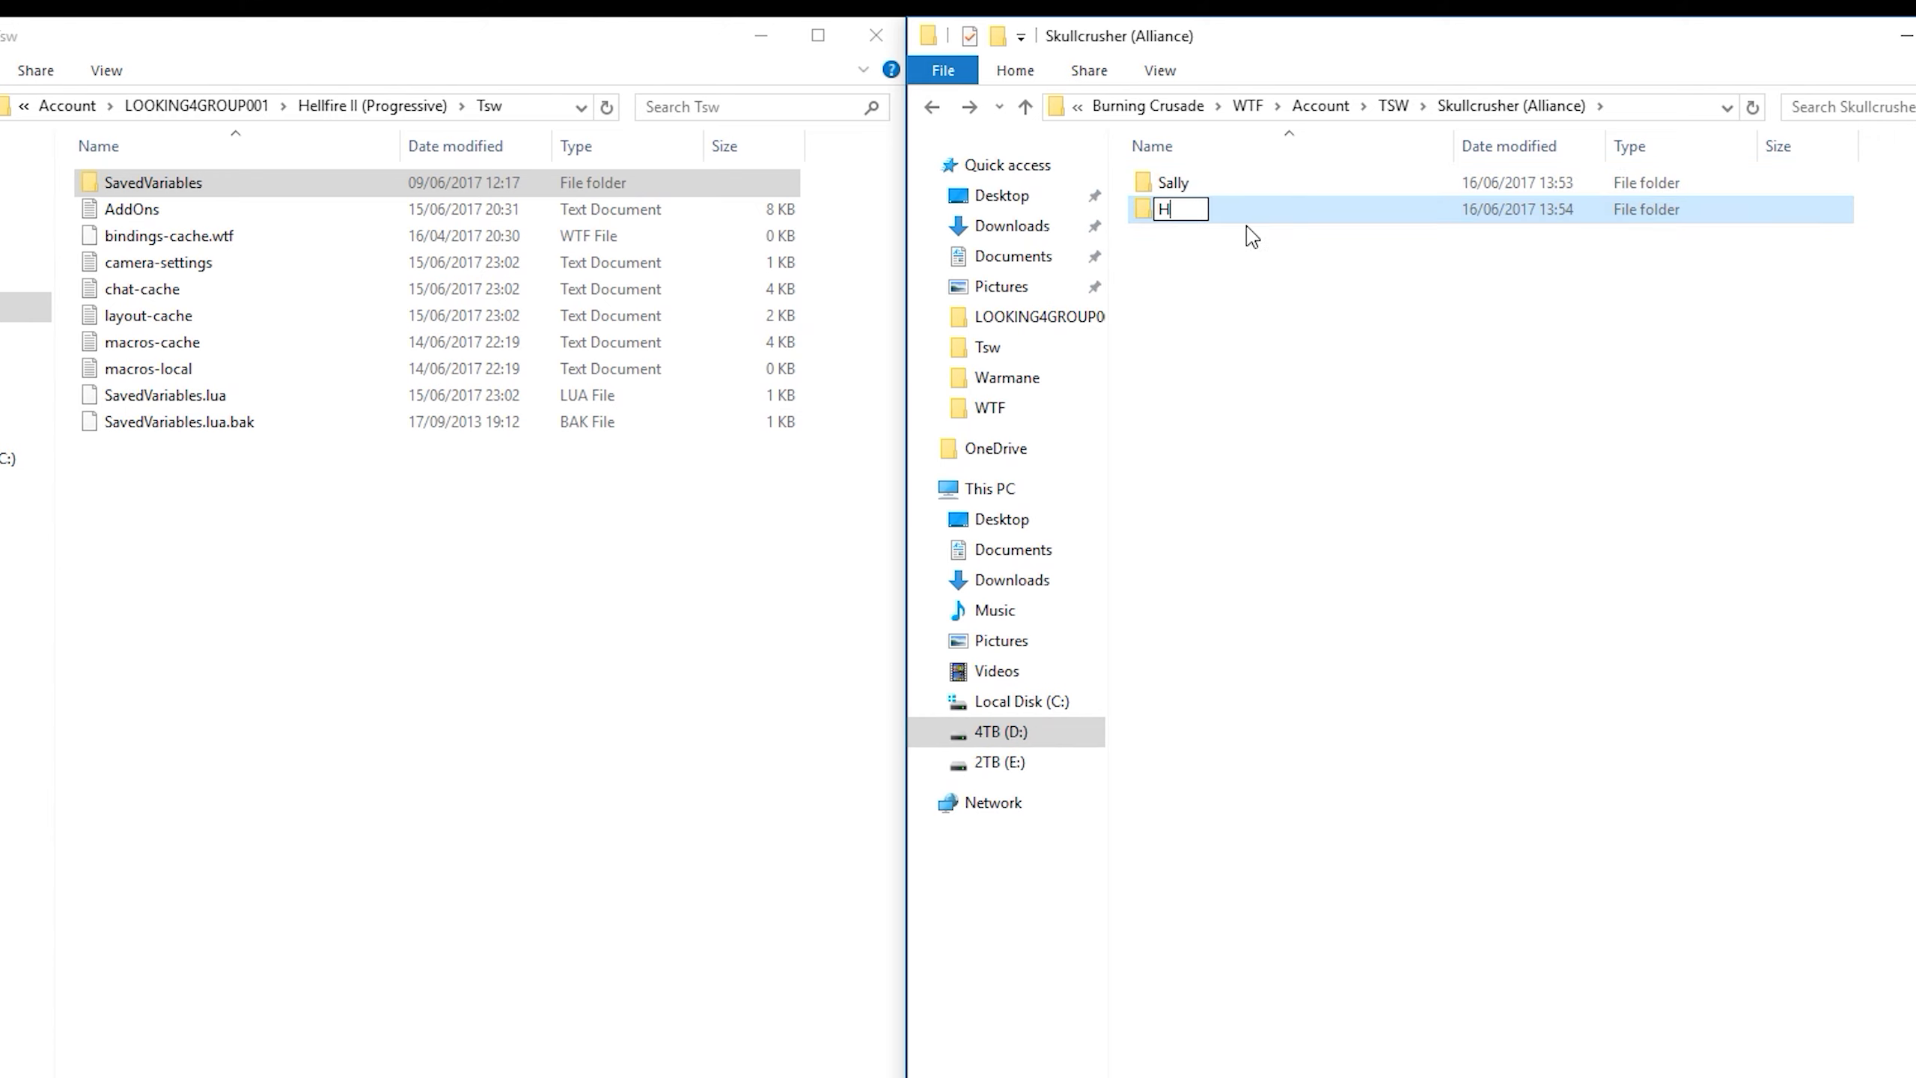
text(itrating)
key(Return)
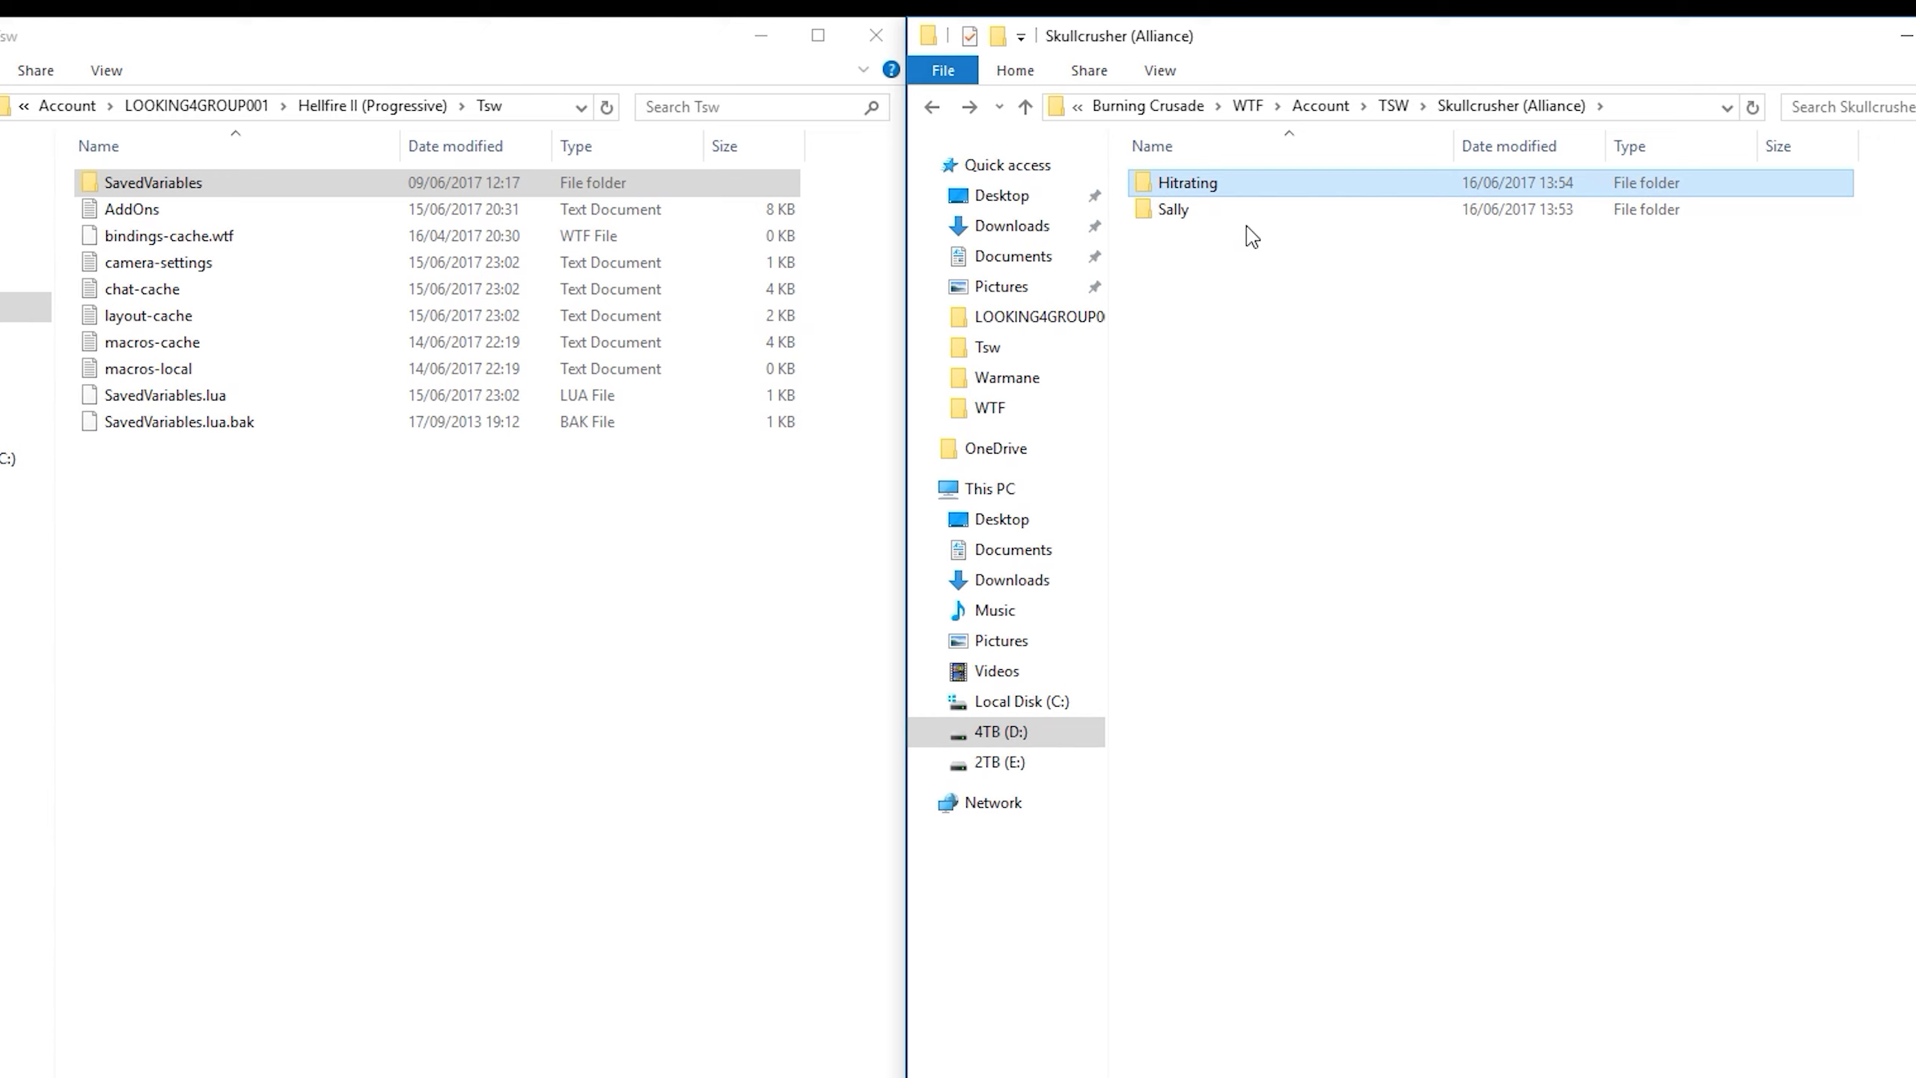
Check the Sally and Hitrating folders, then go back toward the TSW folder
click(1371, 331)
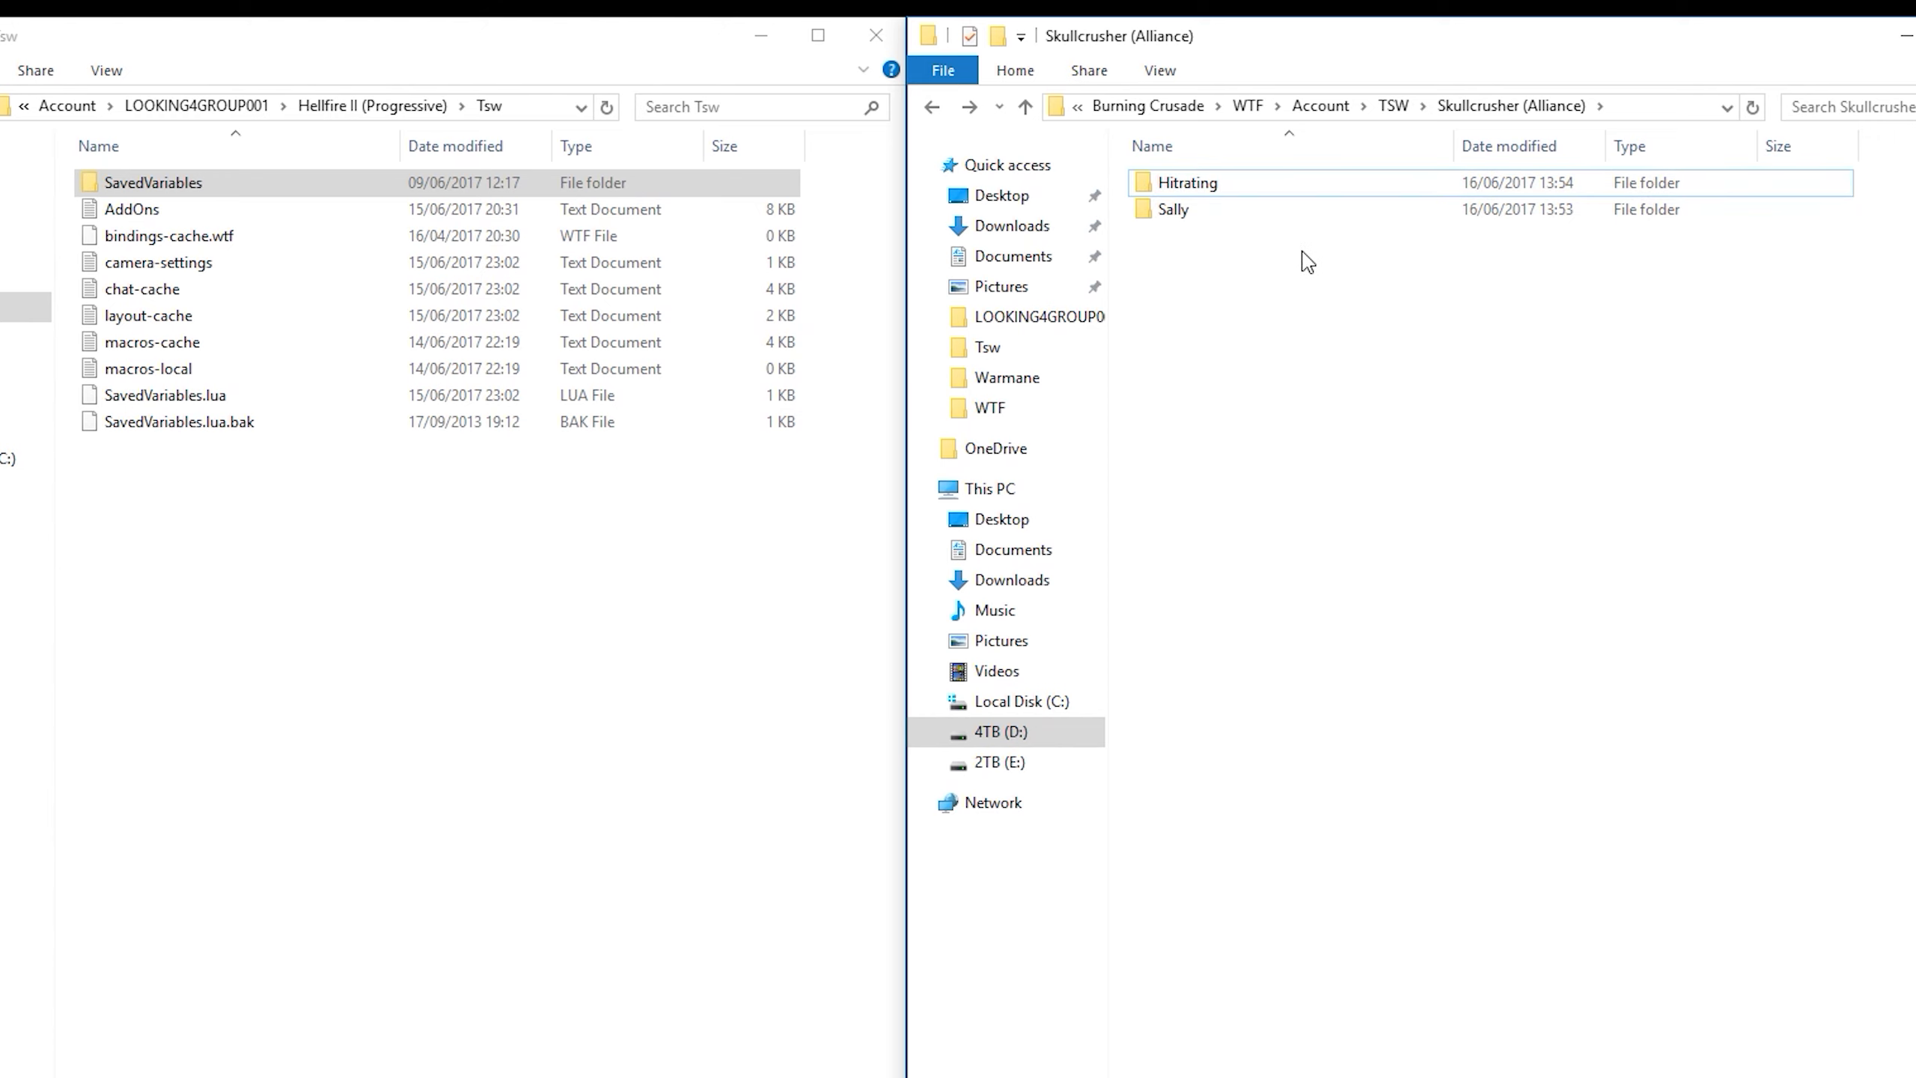
drag(1275, 171, 1265, 295)
click(1226, 185)
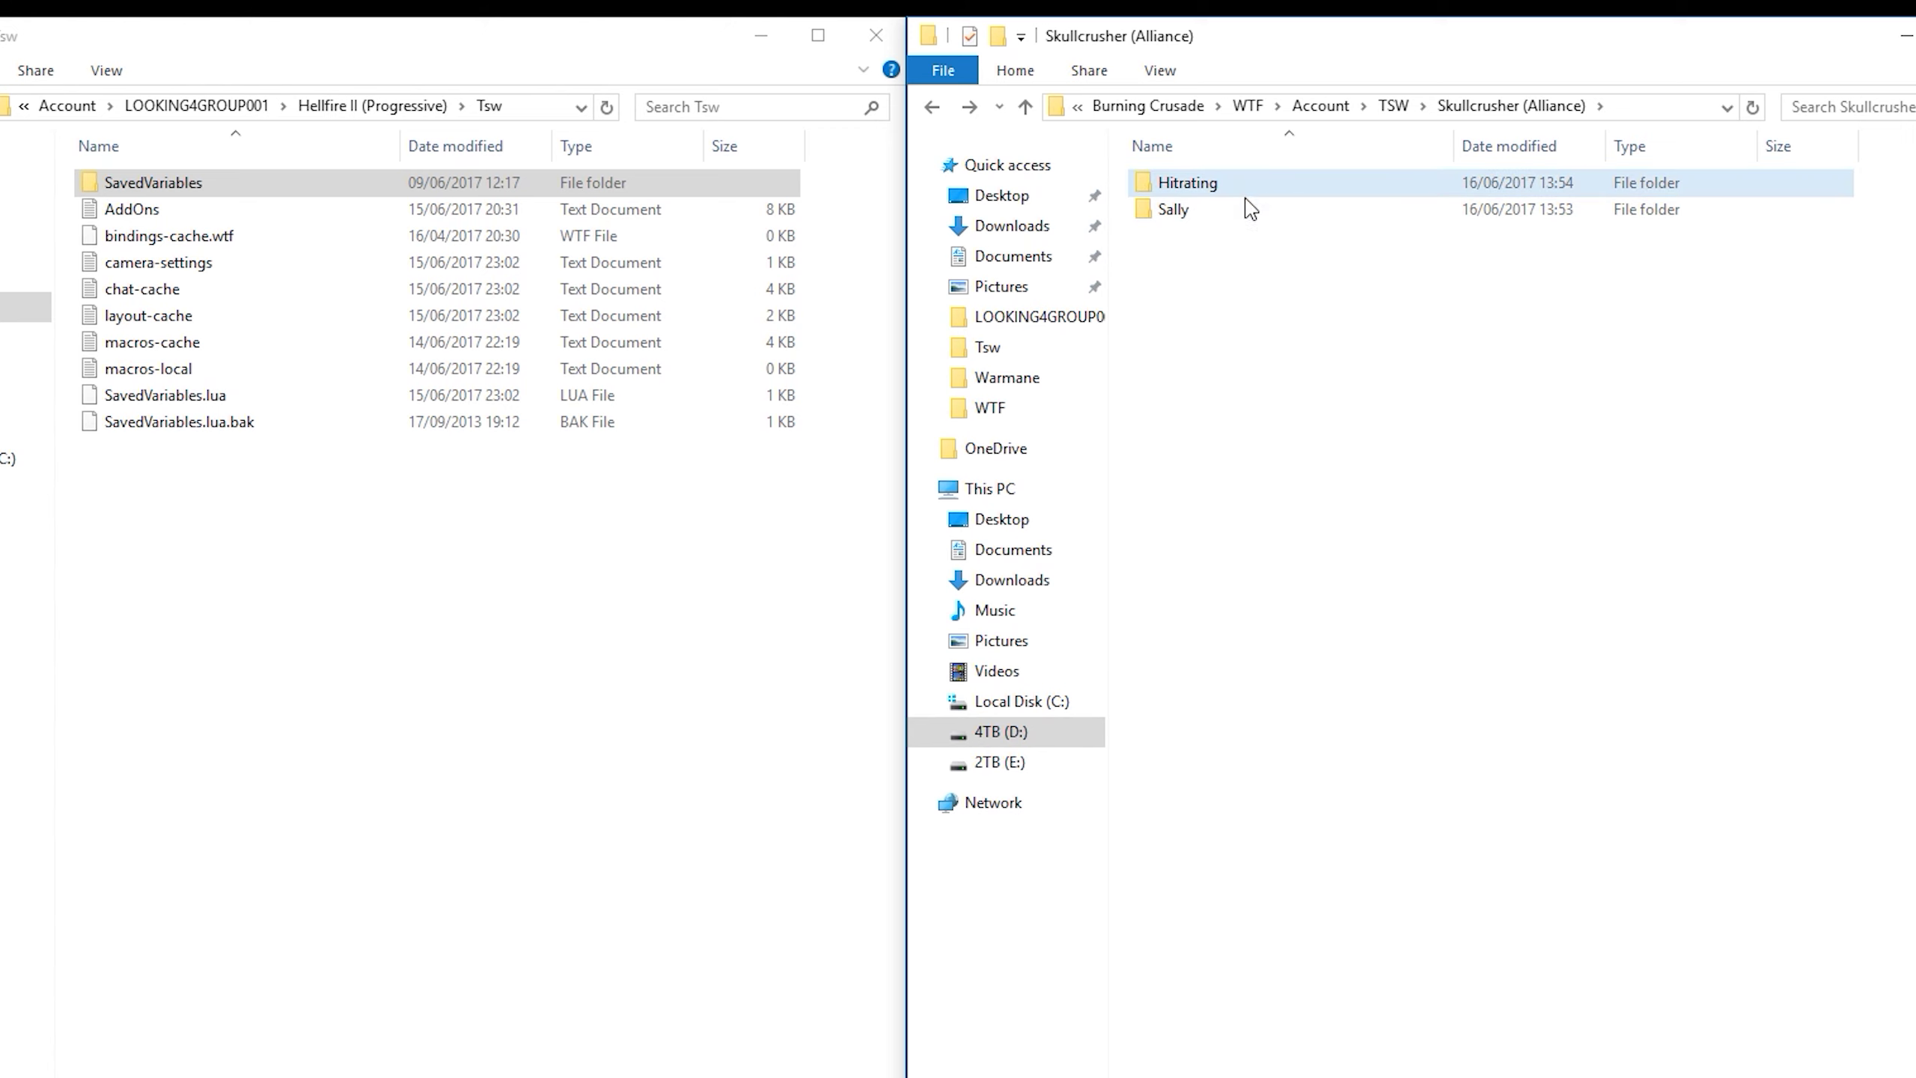
ctrl+click(1261, 184)
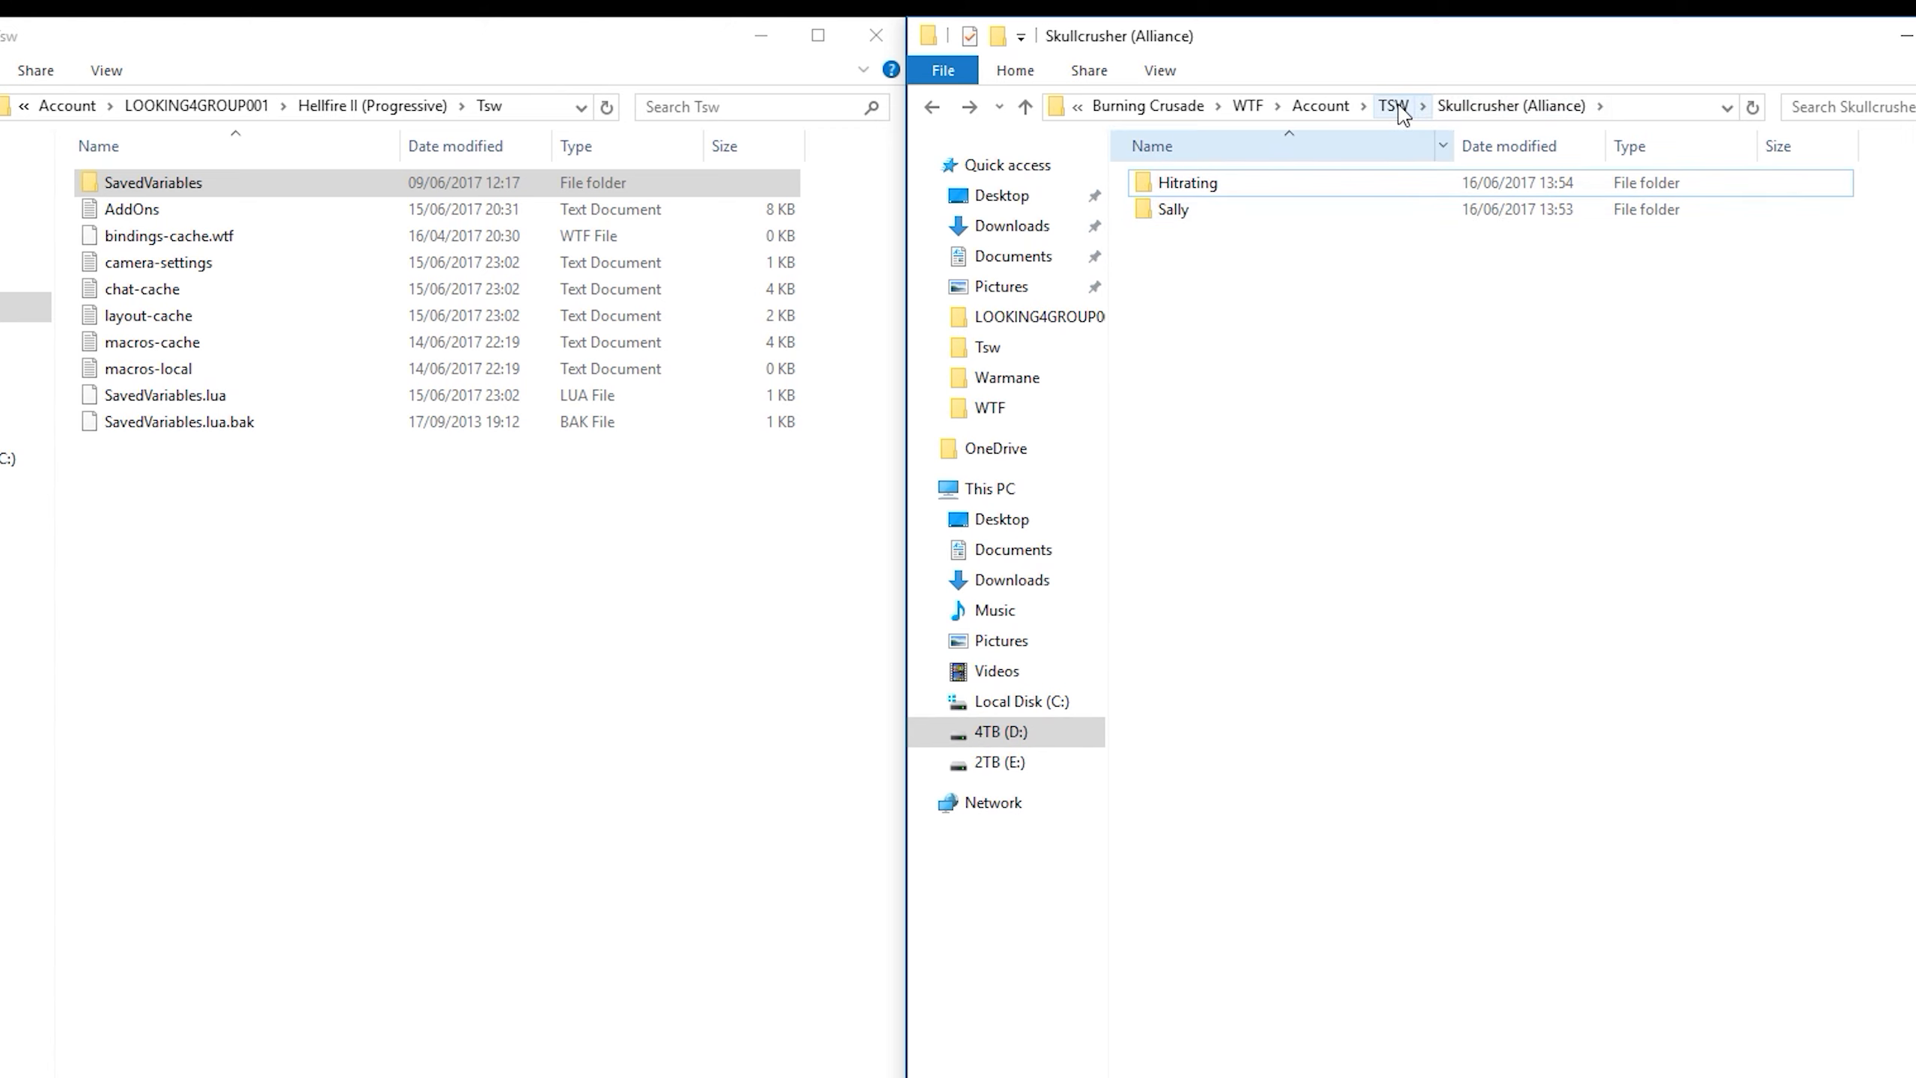
click(933, 108)
Return to the Account folder and duplicate the TSW folder as NewAccount
click(933, 108)
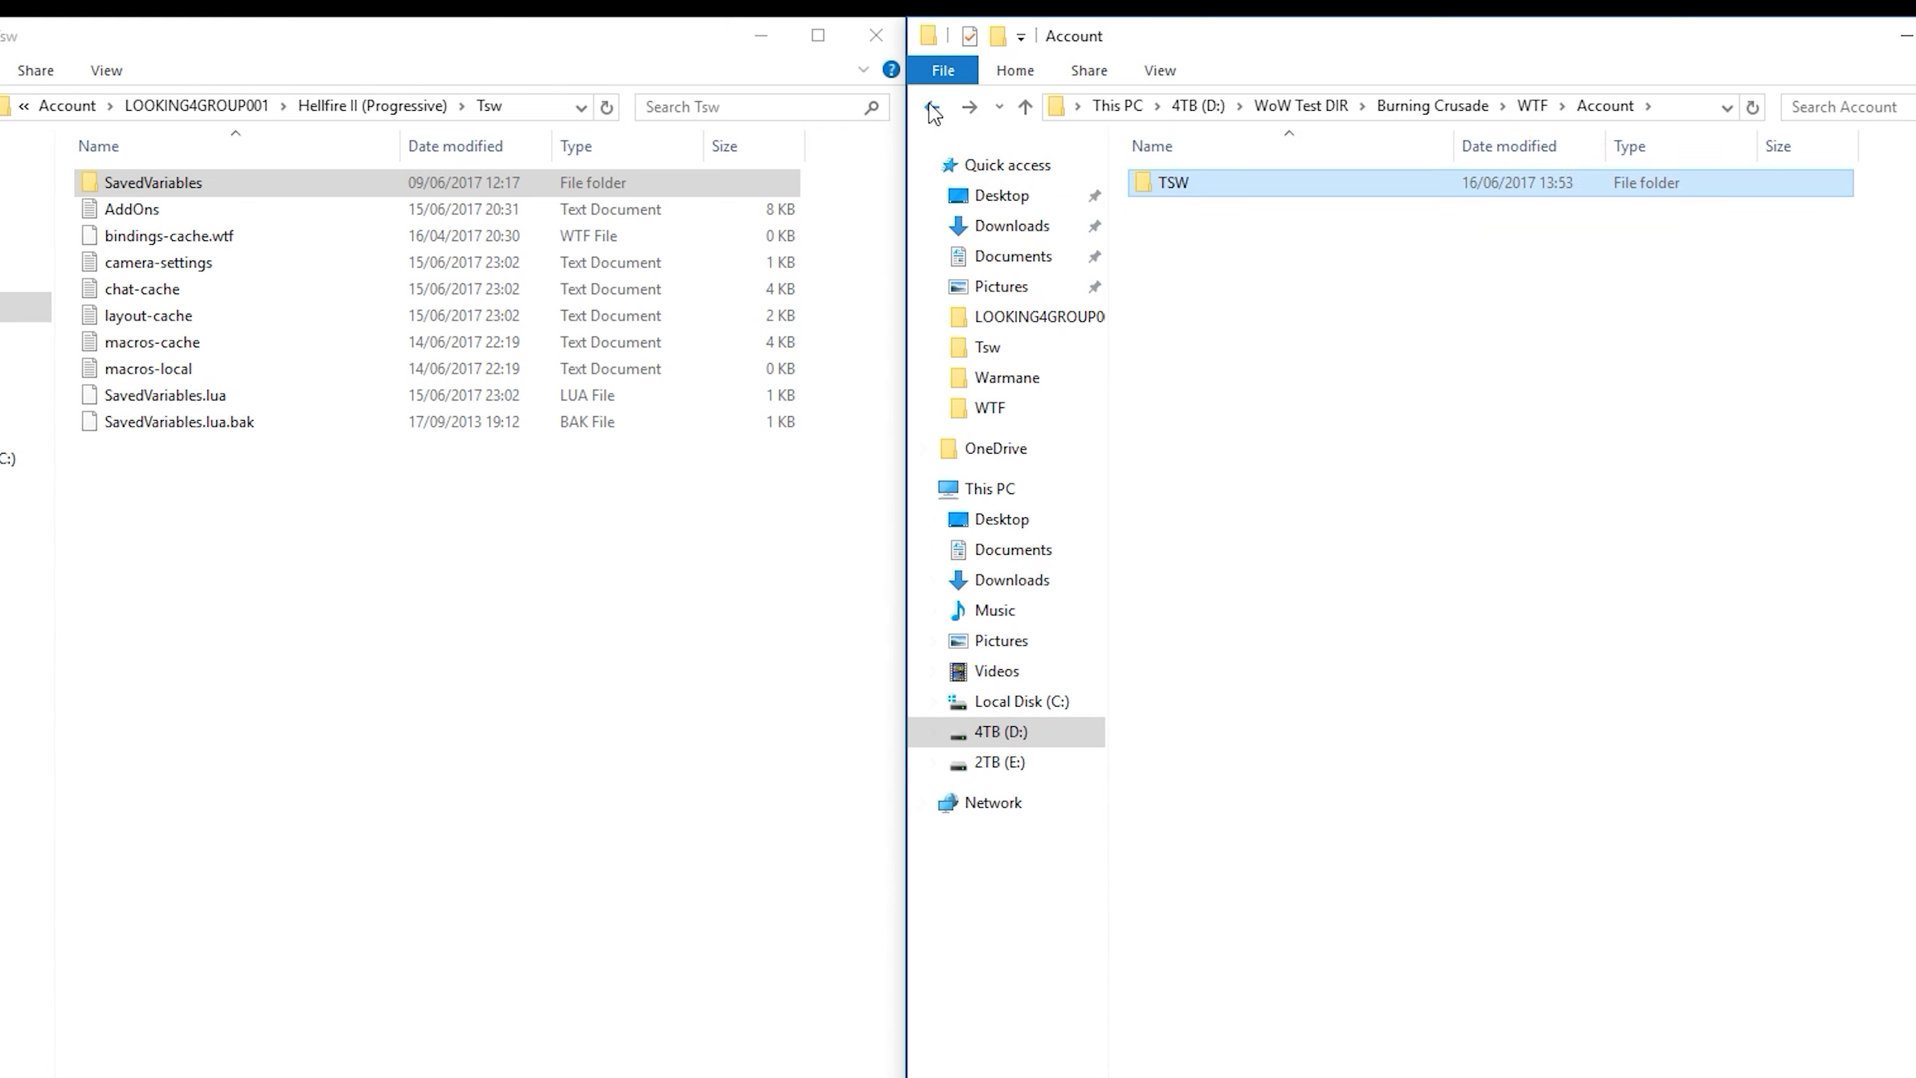
click(933, 108)
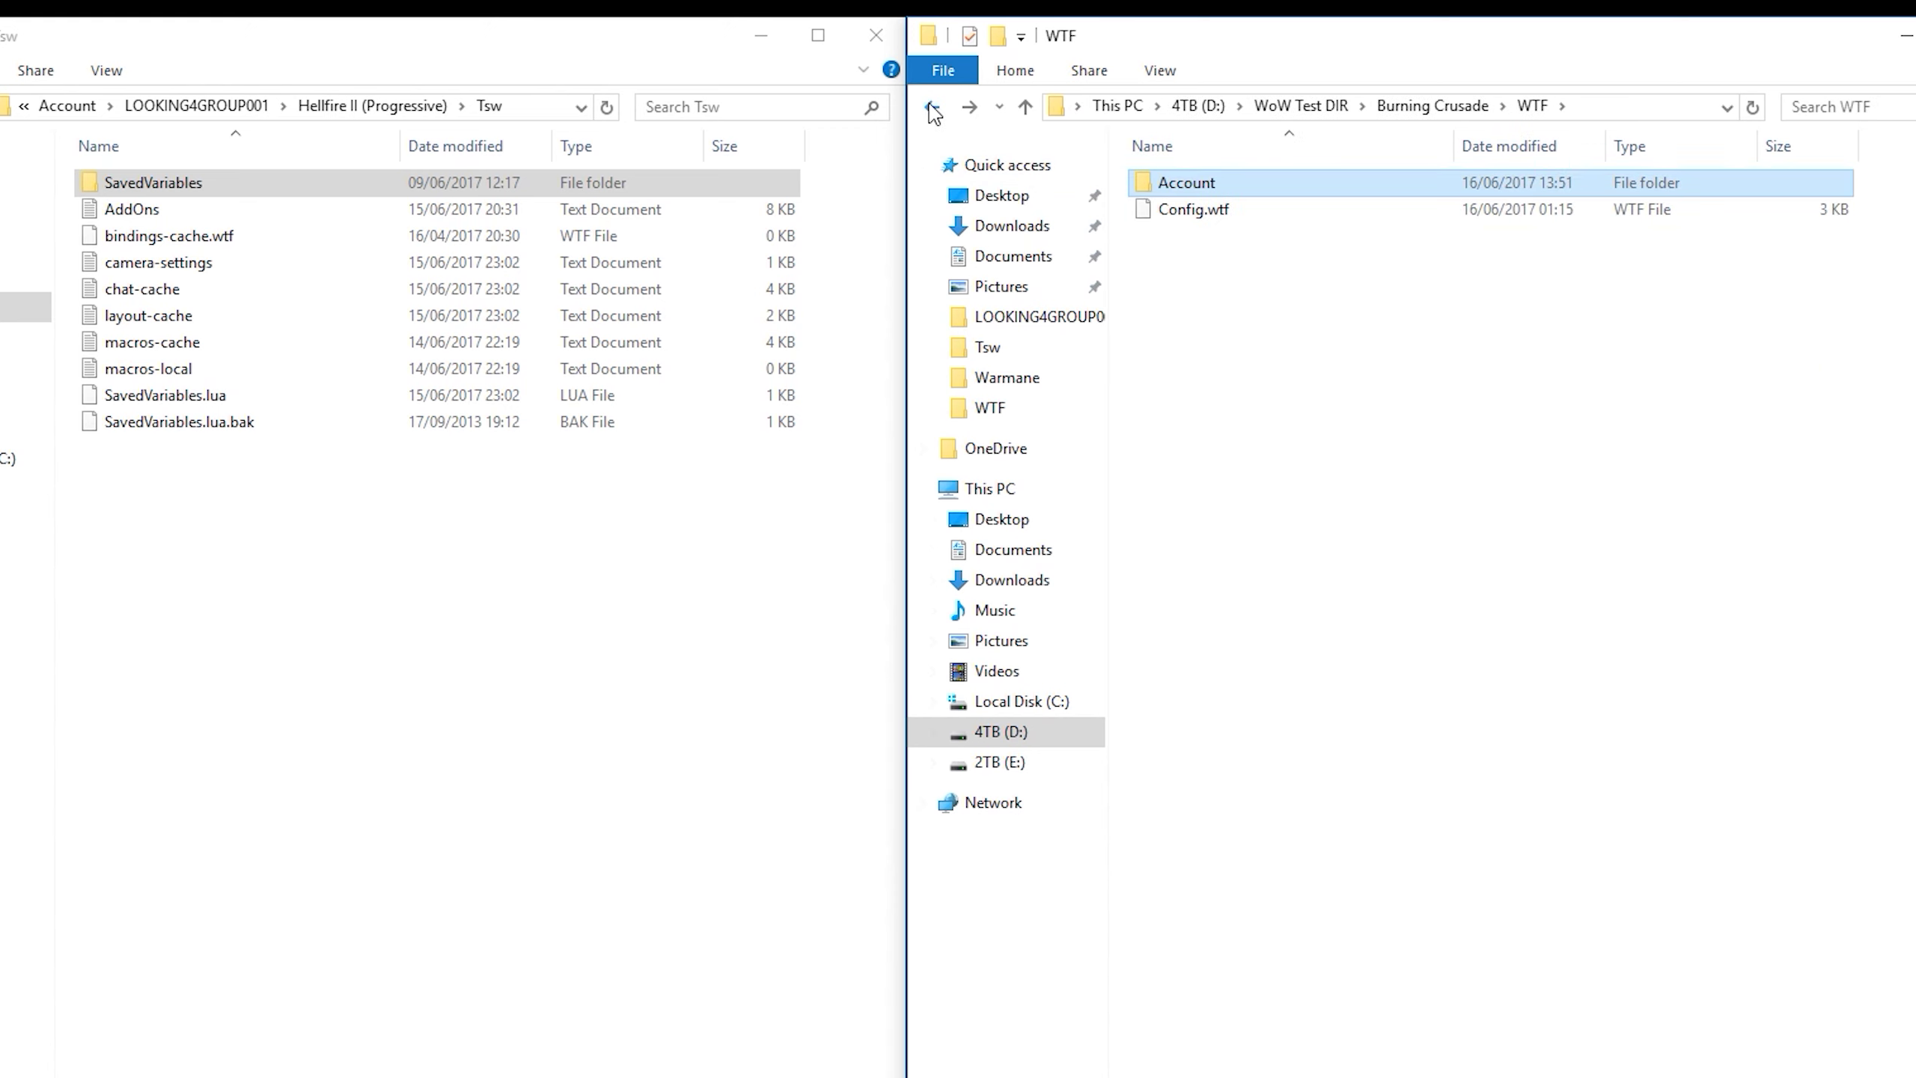
double_click(1217, 189)
drag(1169, 219, 1327, 283)
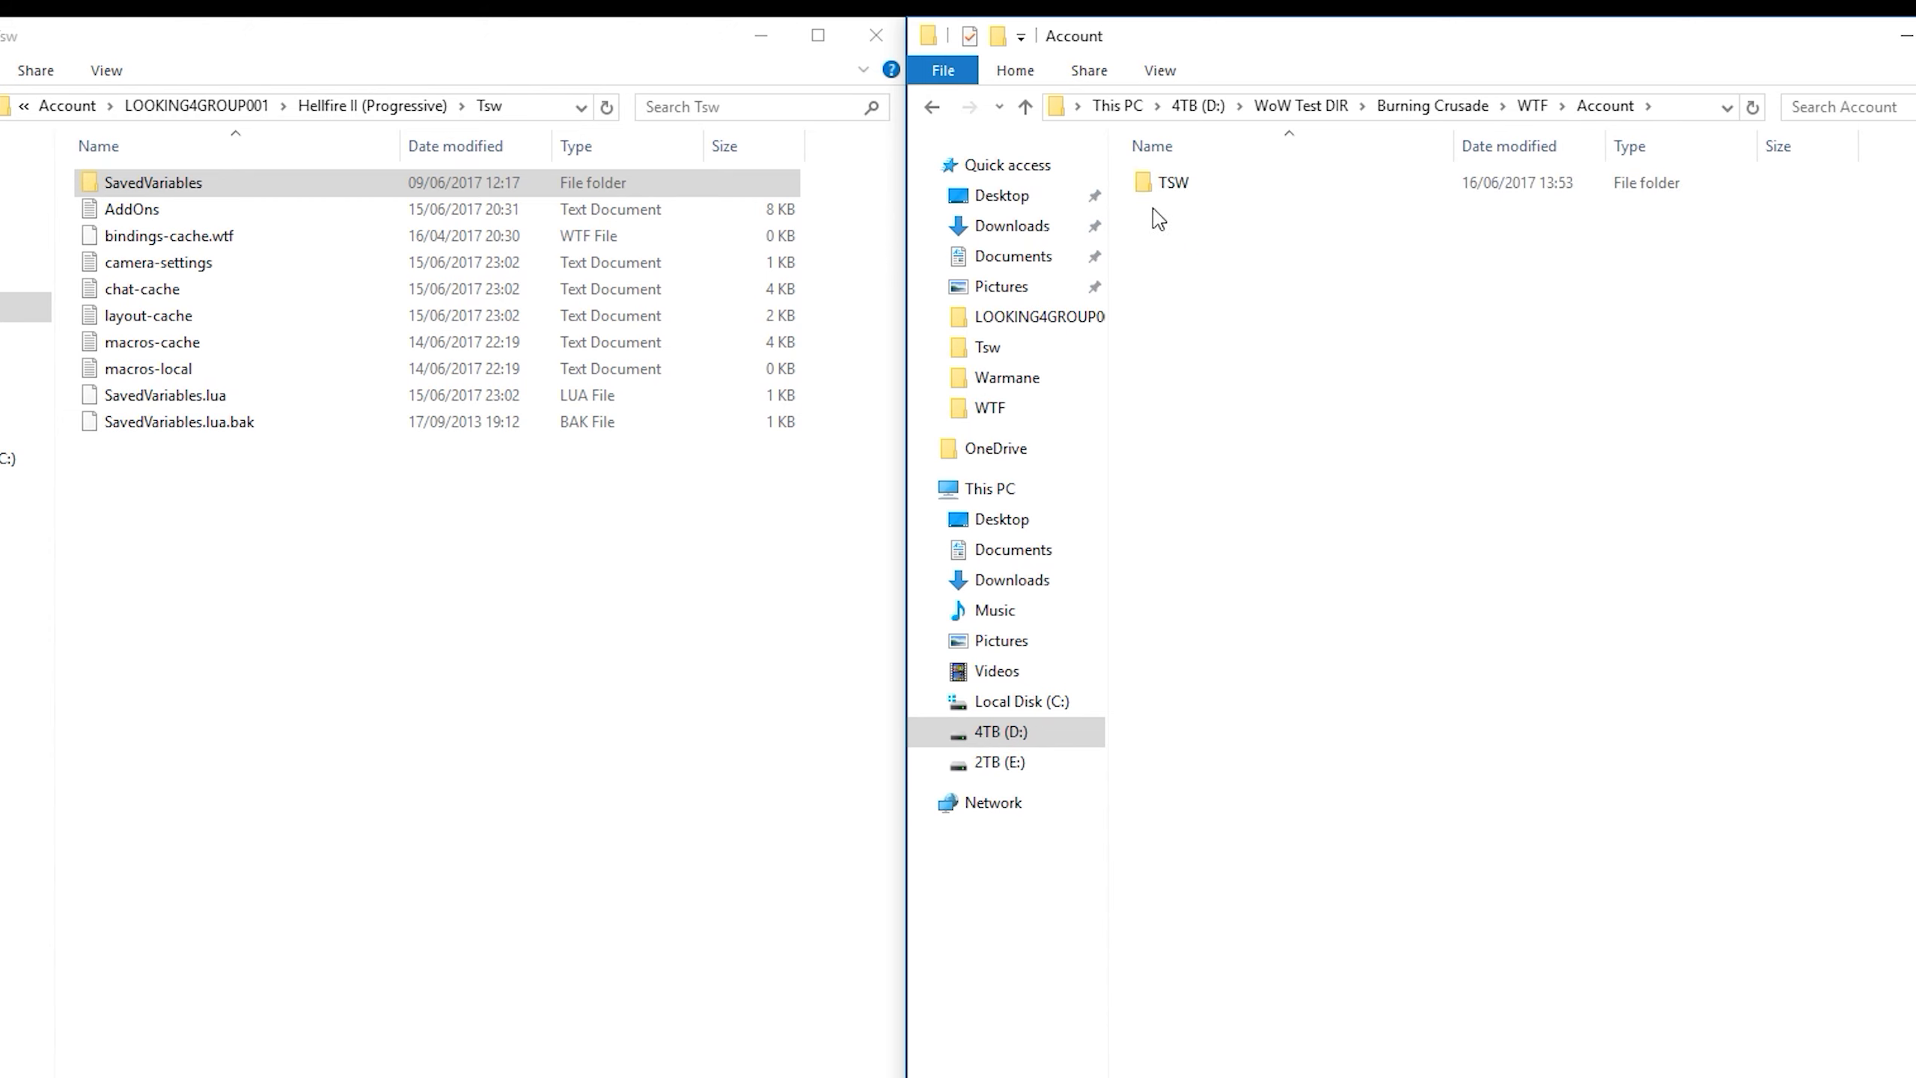
click(1288, 193)
key(ctrl+v)
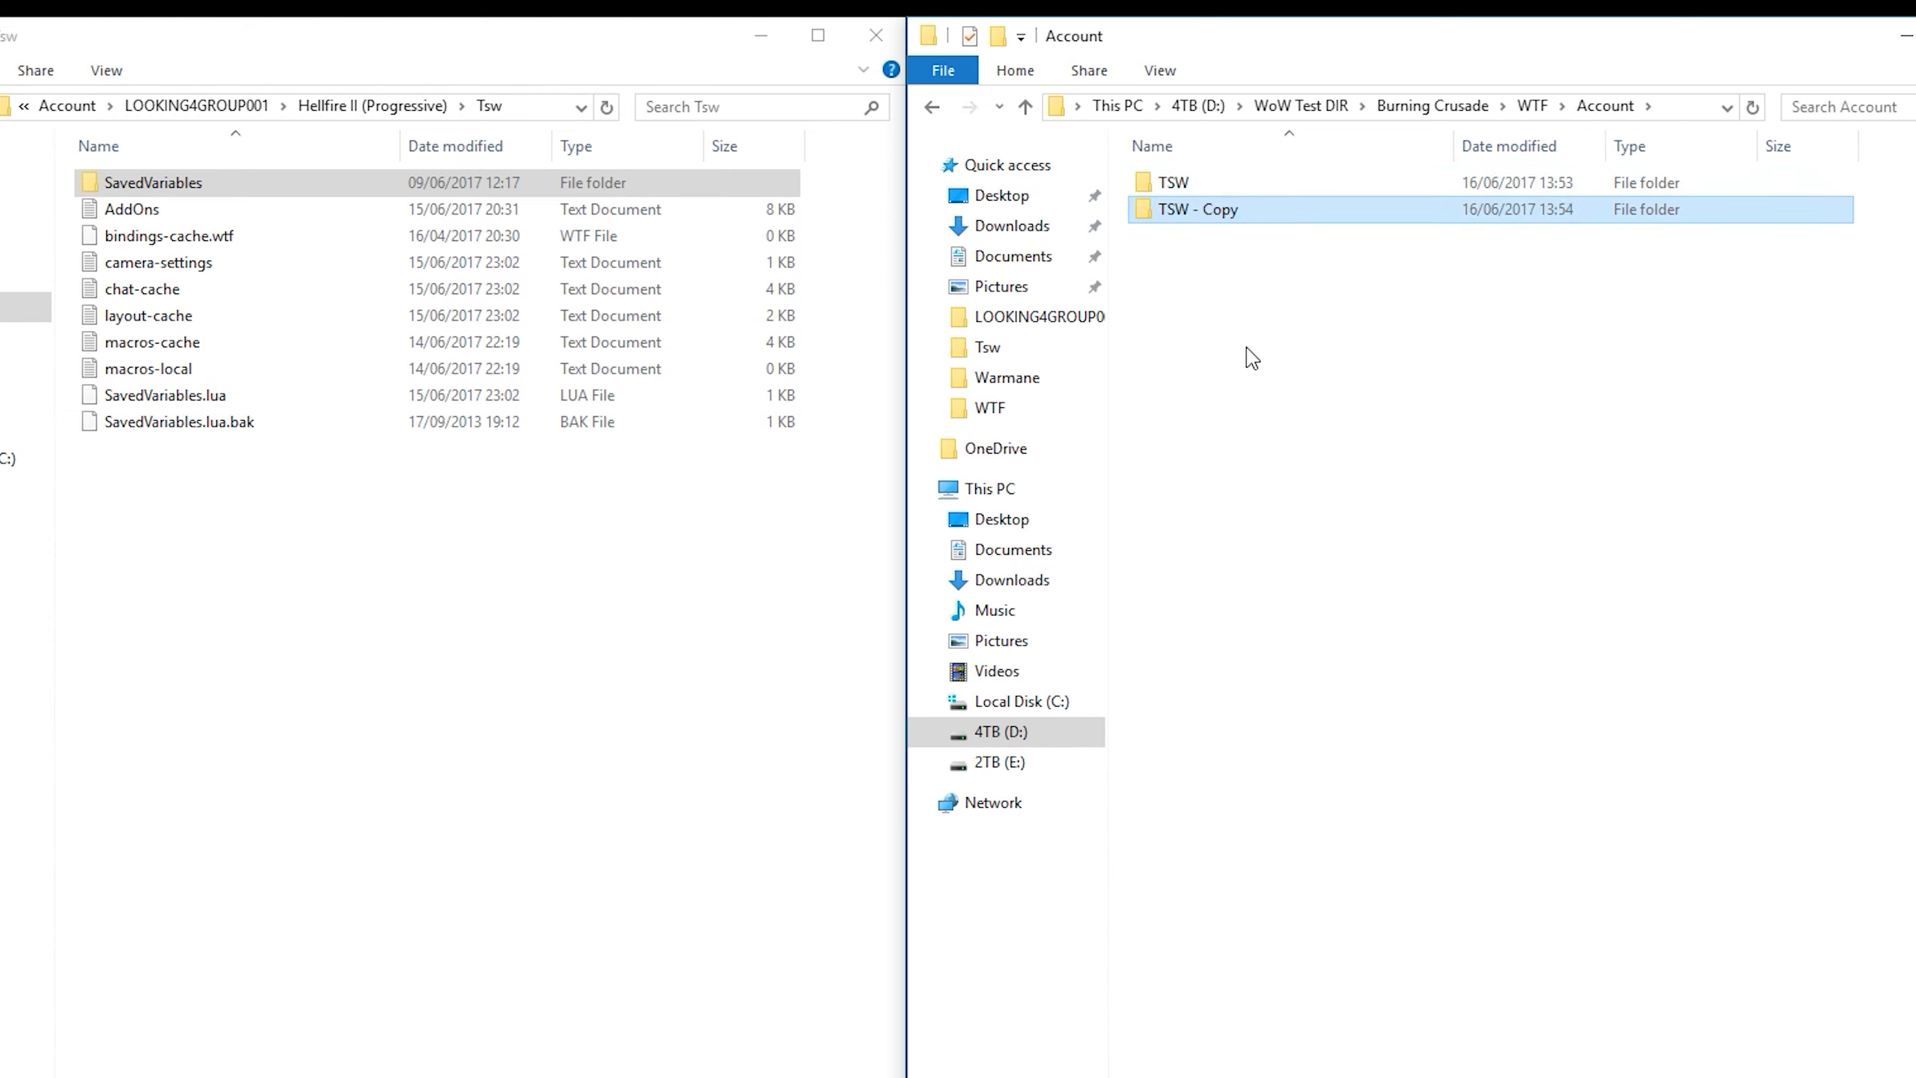
key(F2)
text(New)
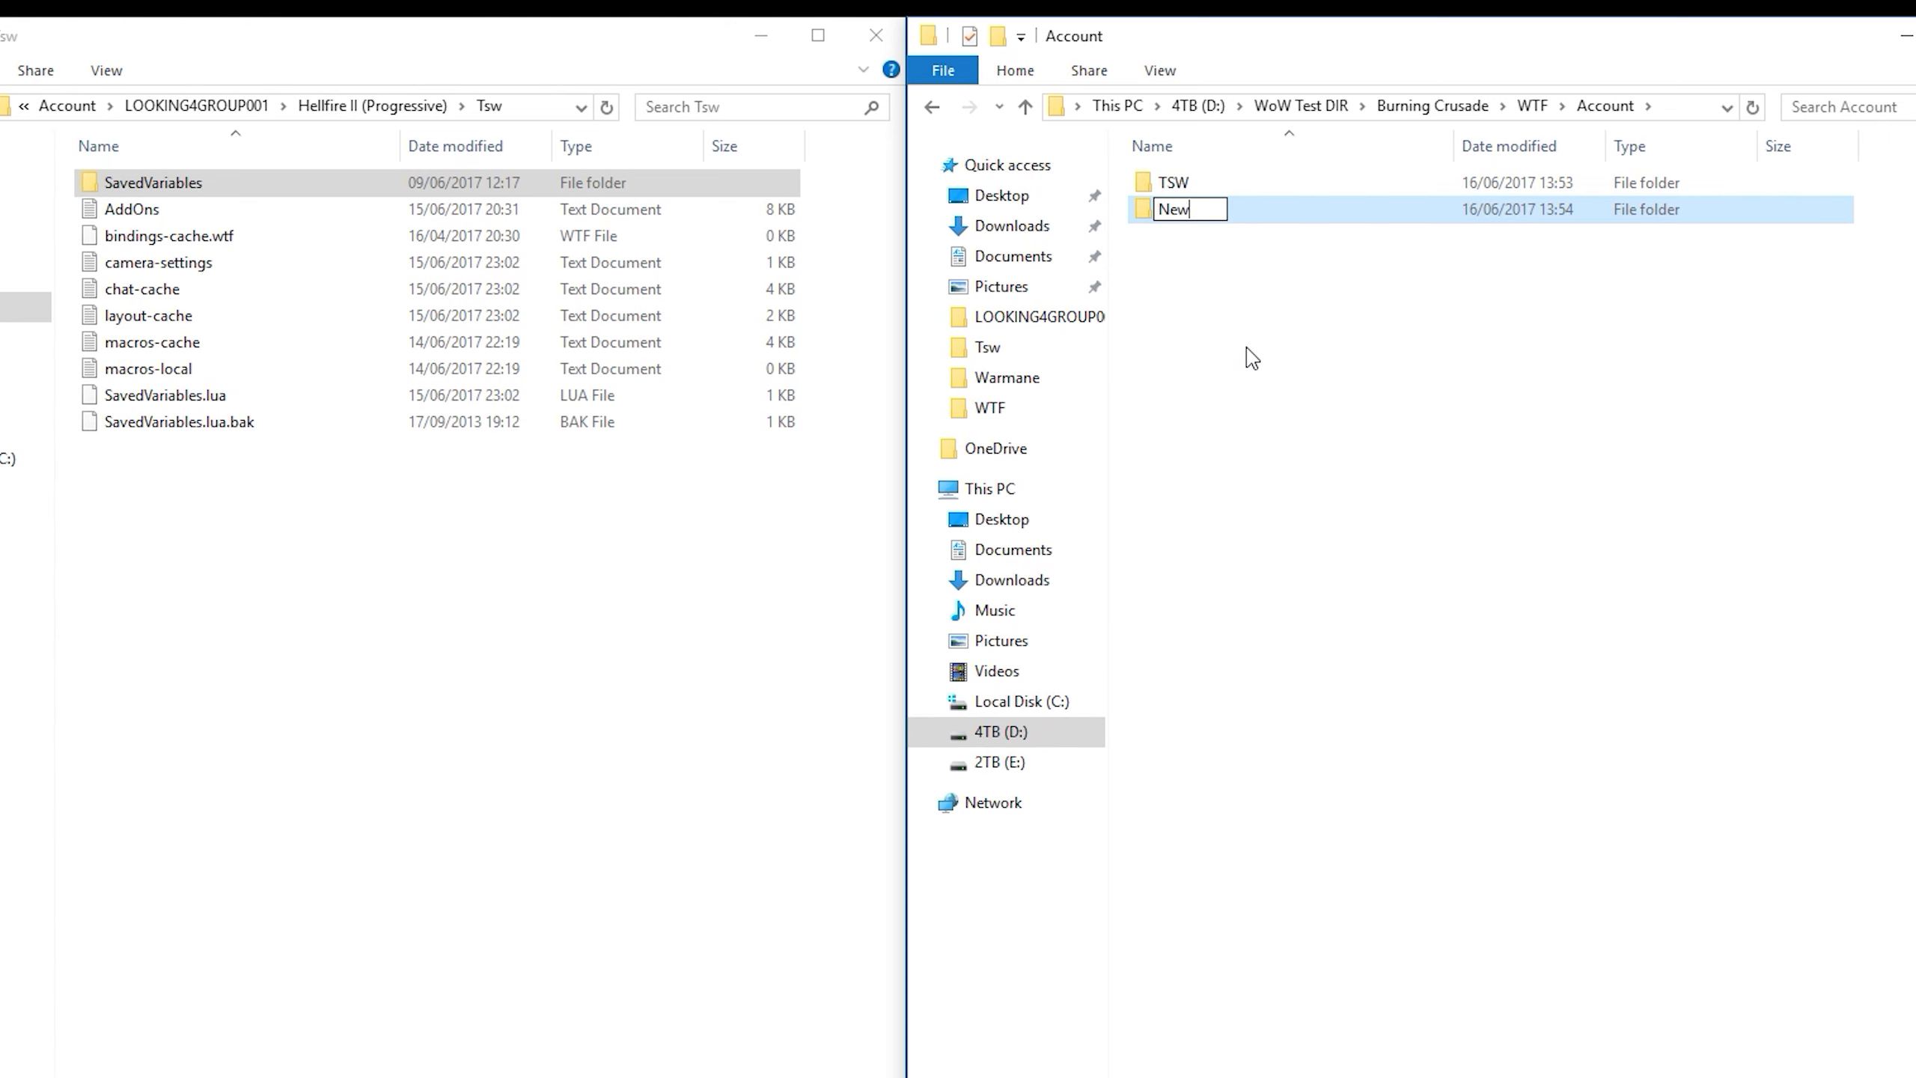
text(Account)
key(Return)
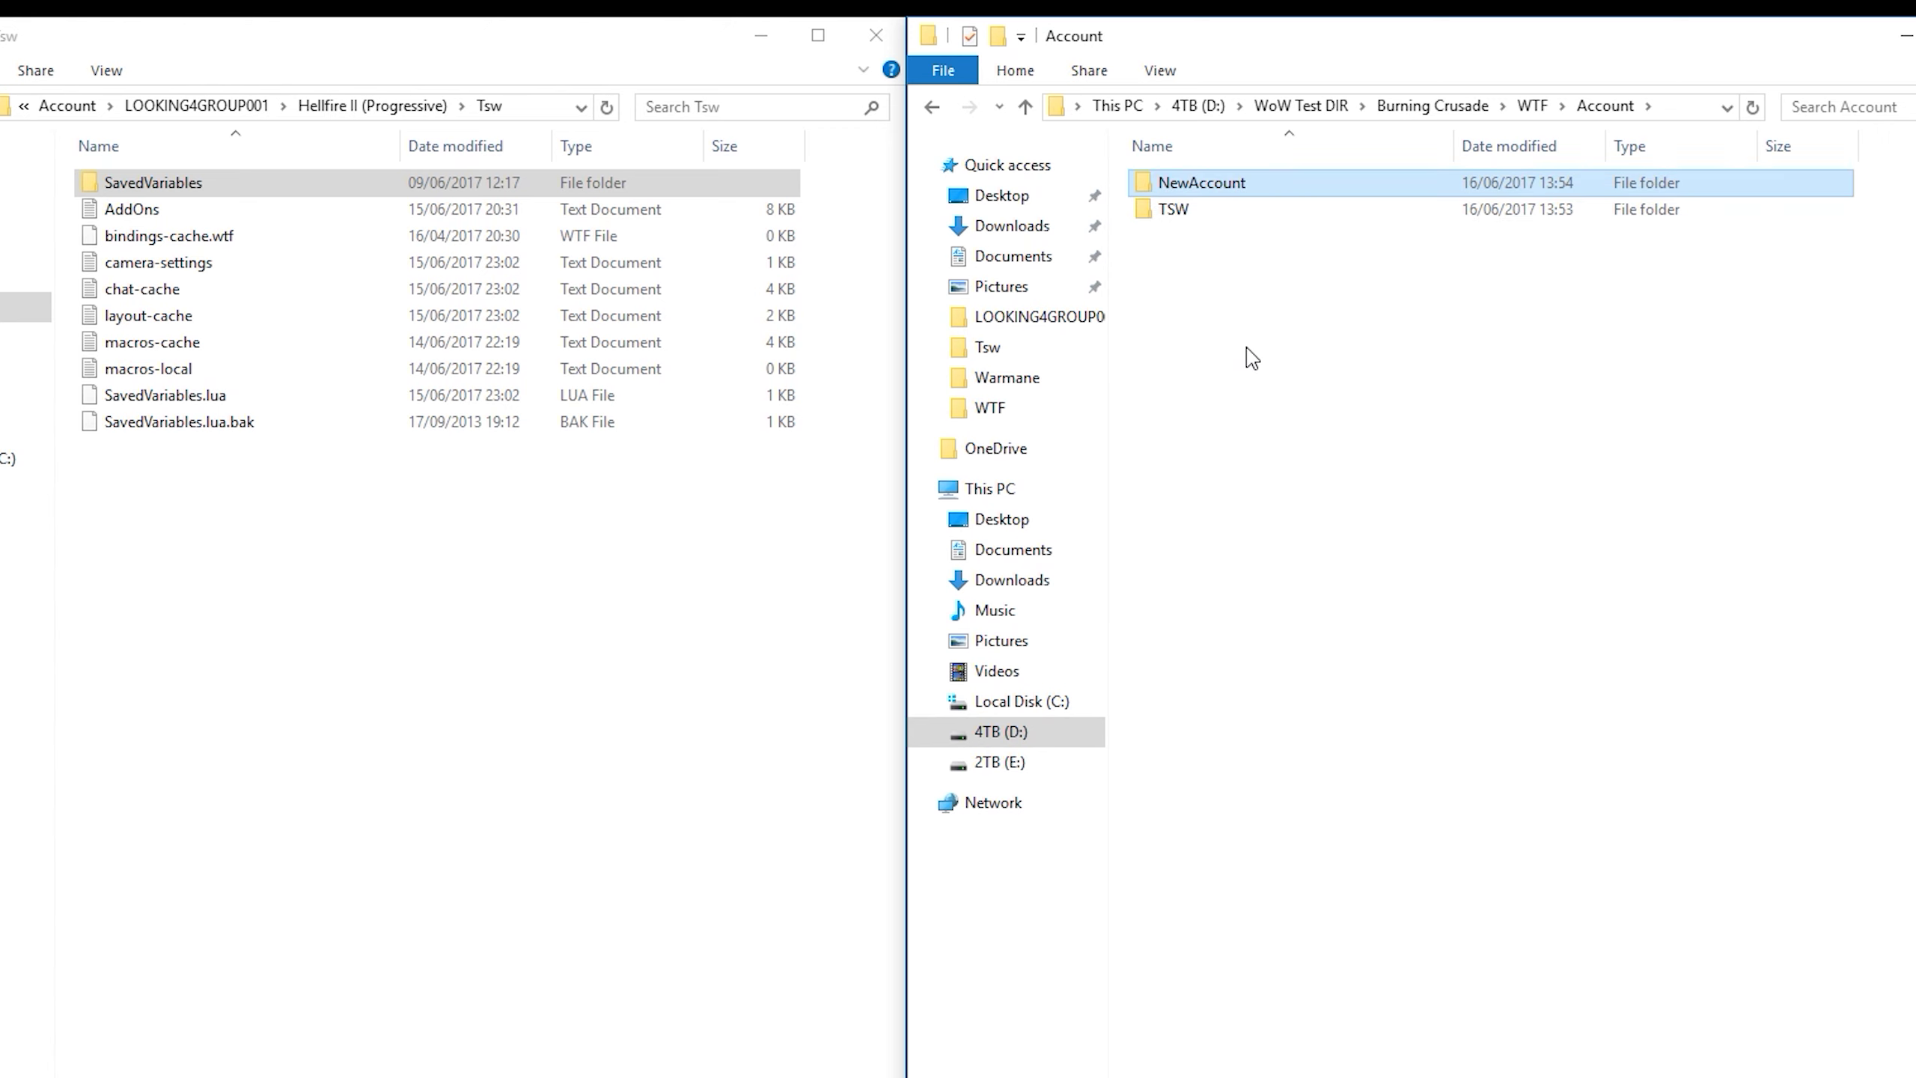
Inside NewAccount, rename the Skullcrusher (Alliance) realm folder to Newserver
double_click(1292, 186)
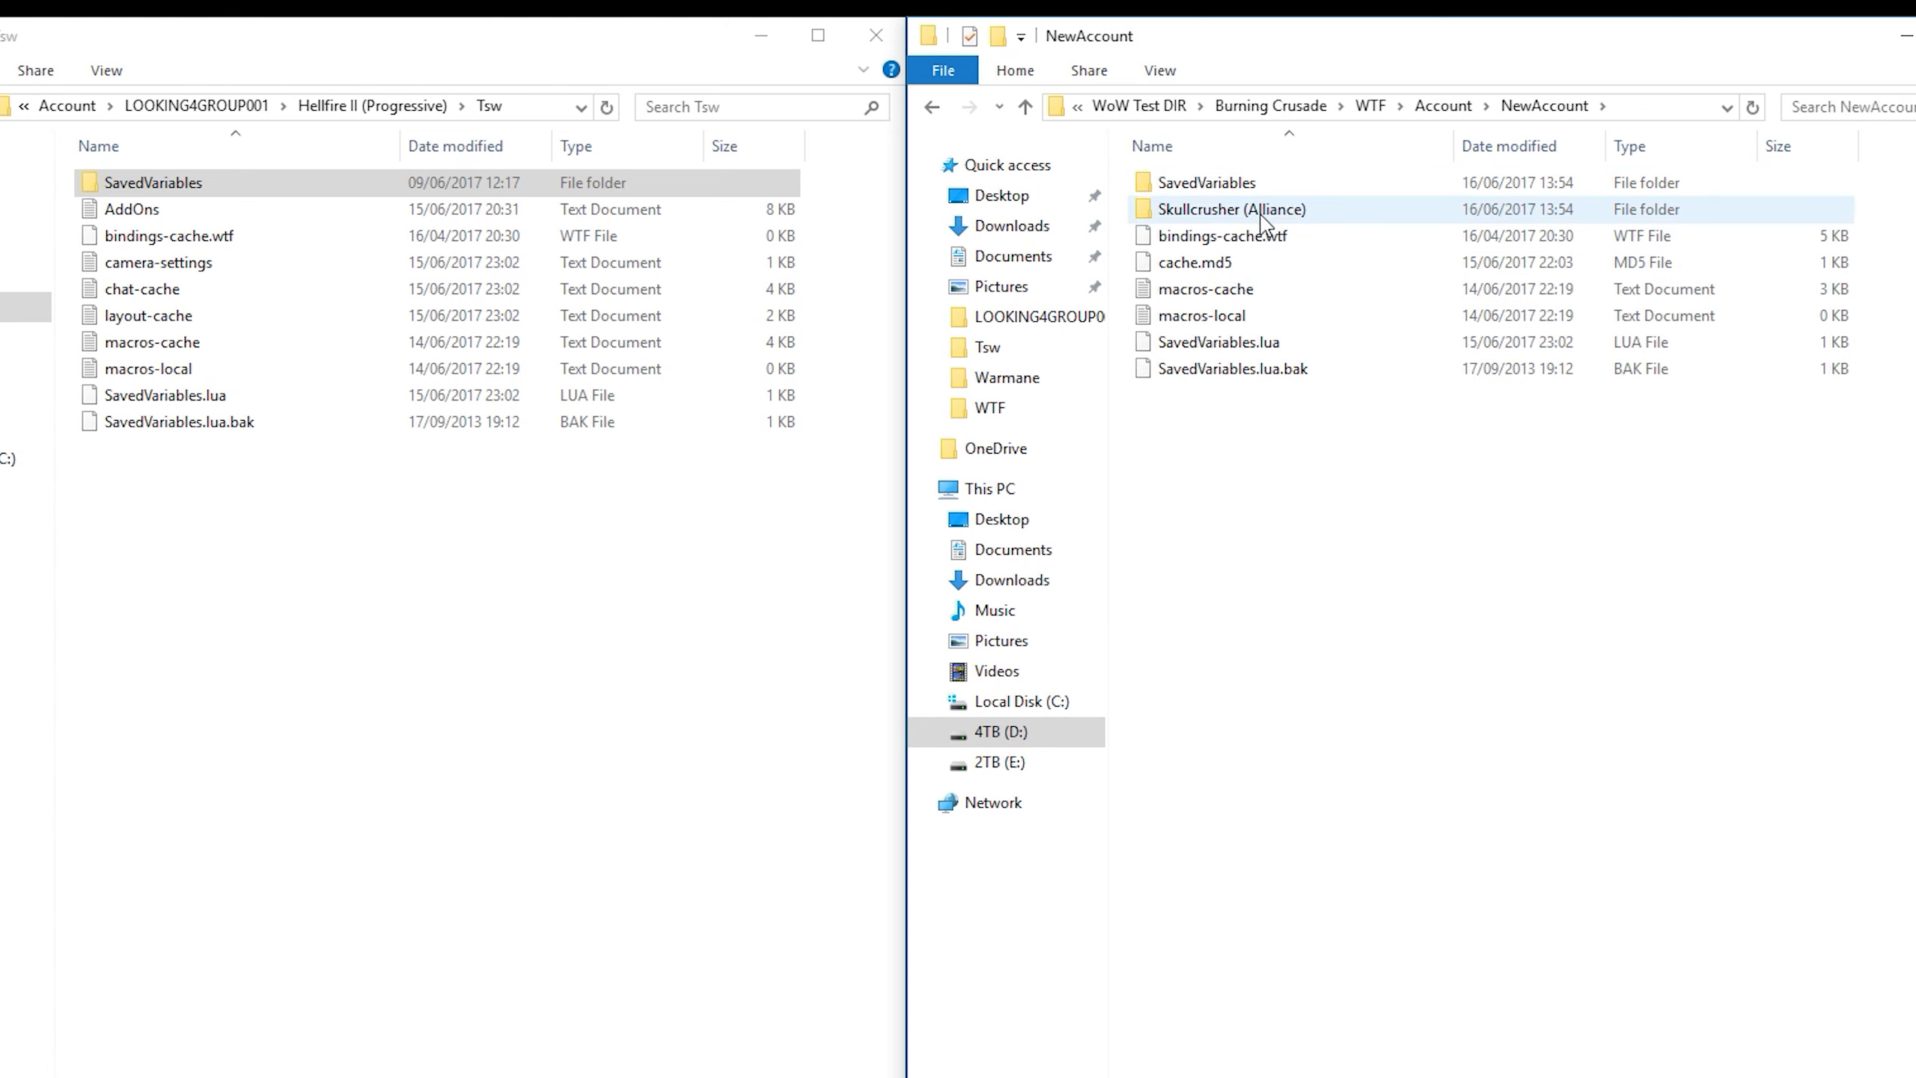
click(1232, 215)
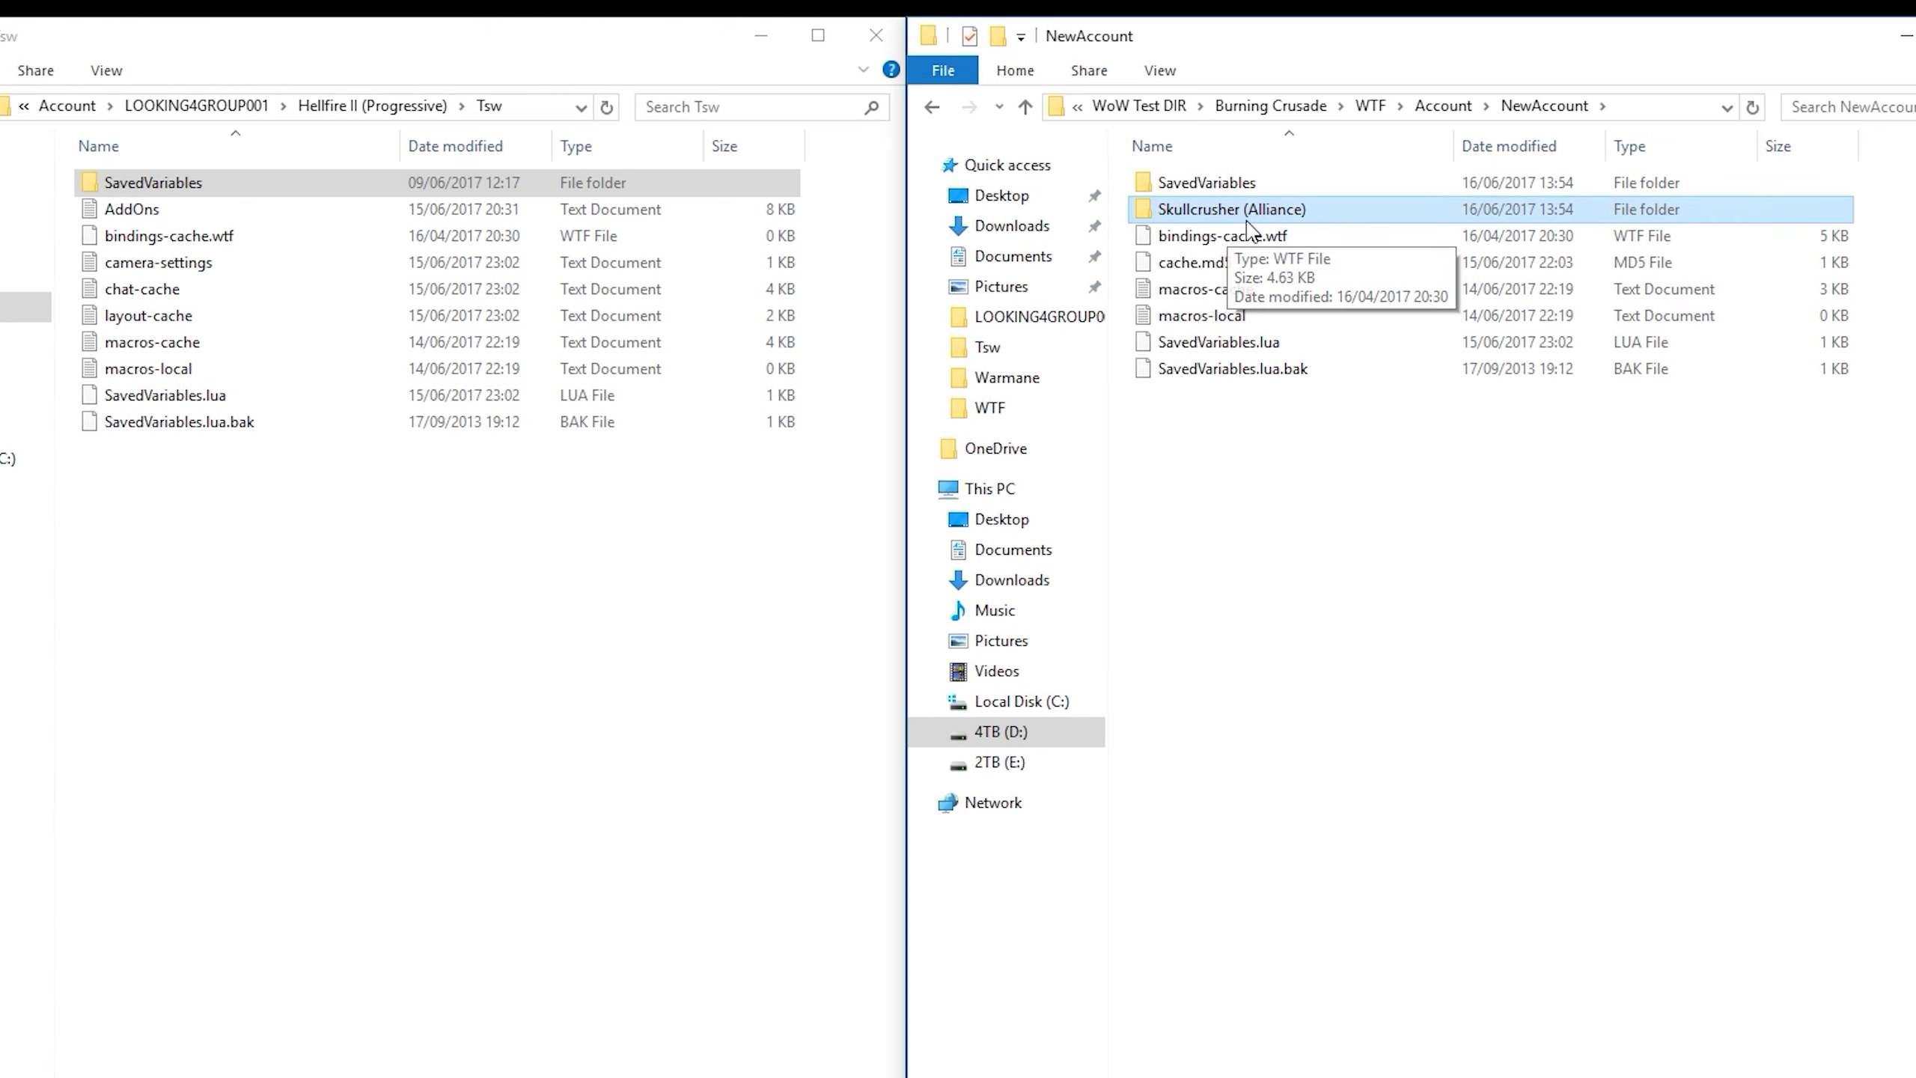
click(1228, 218)
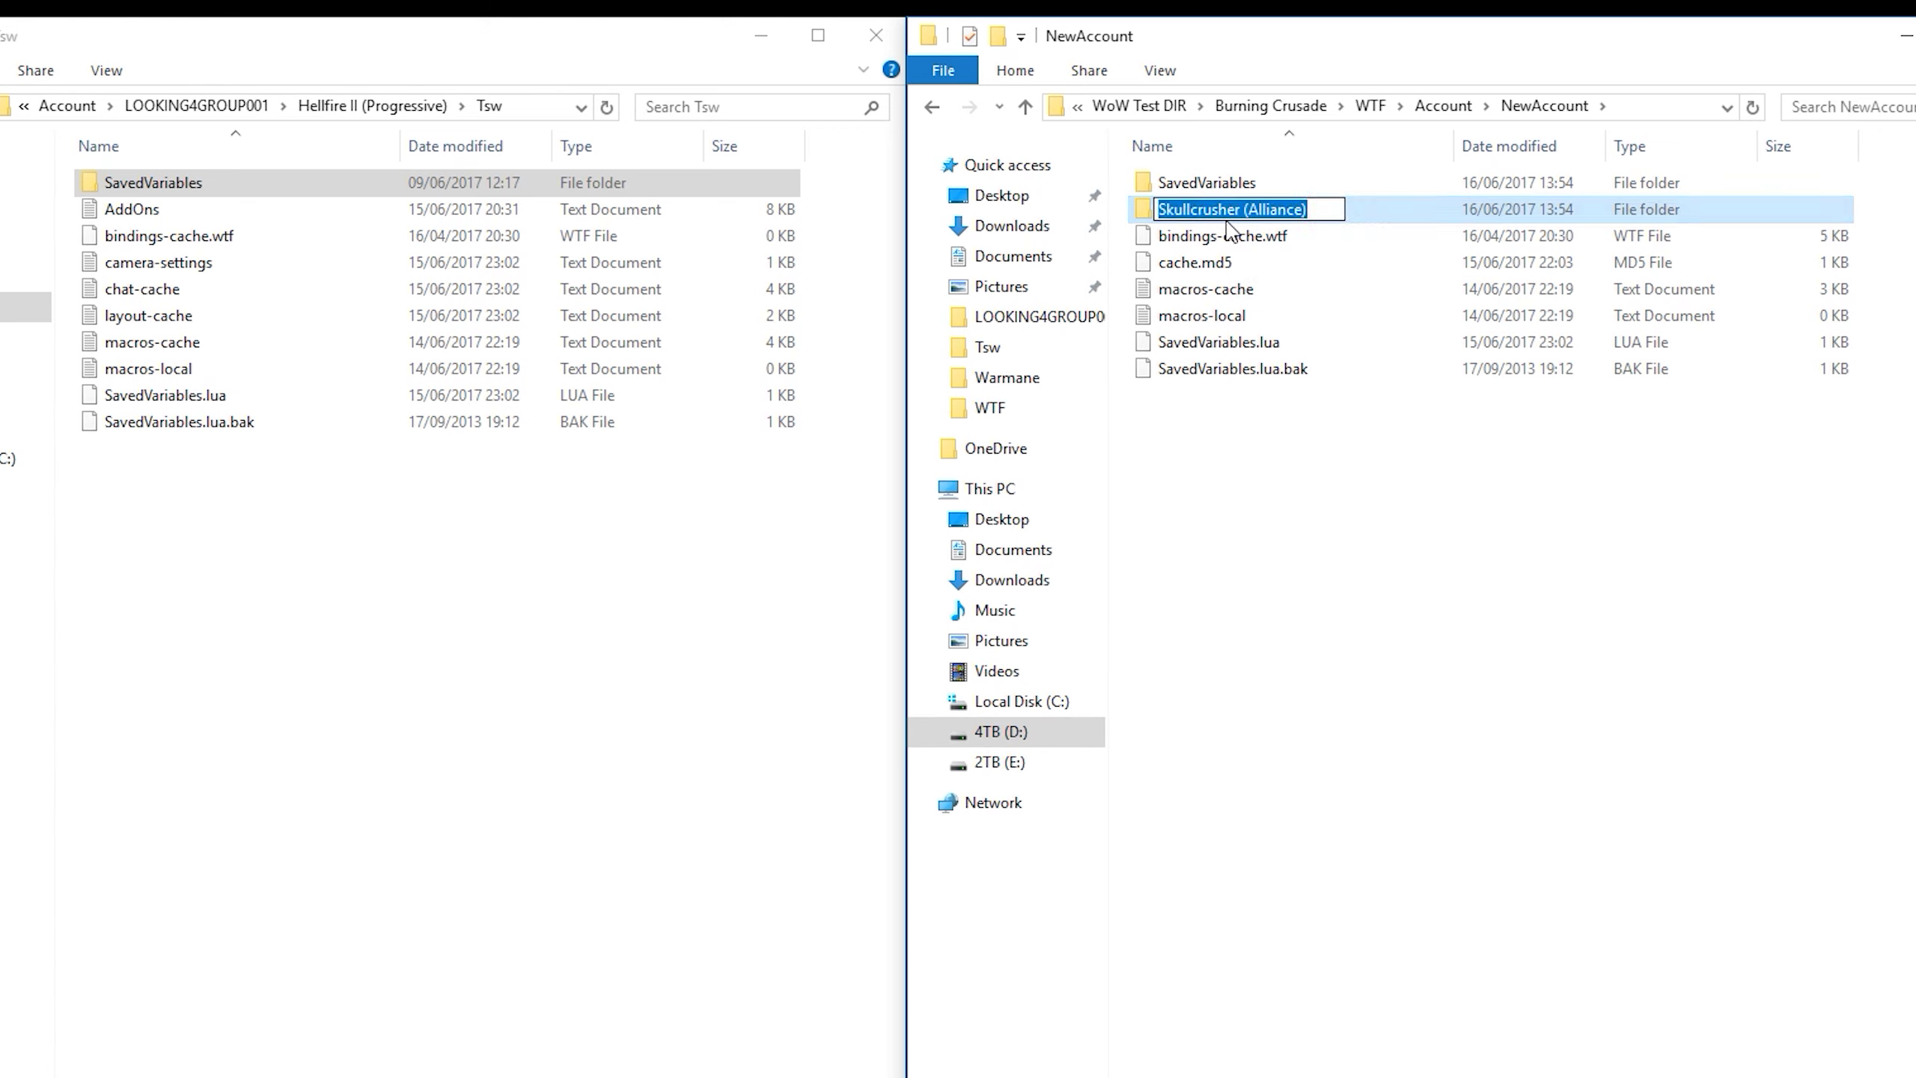
text(Newserver)
key(Return)
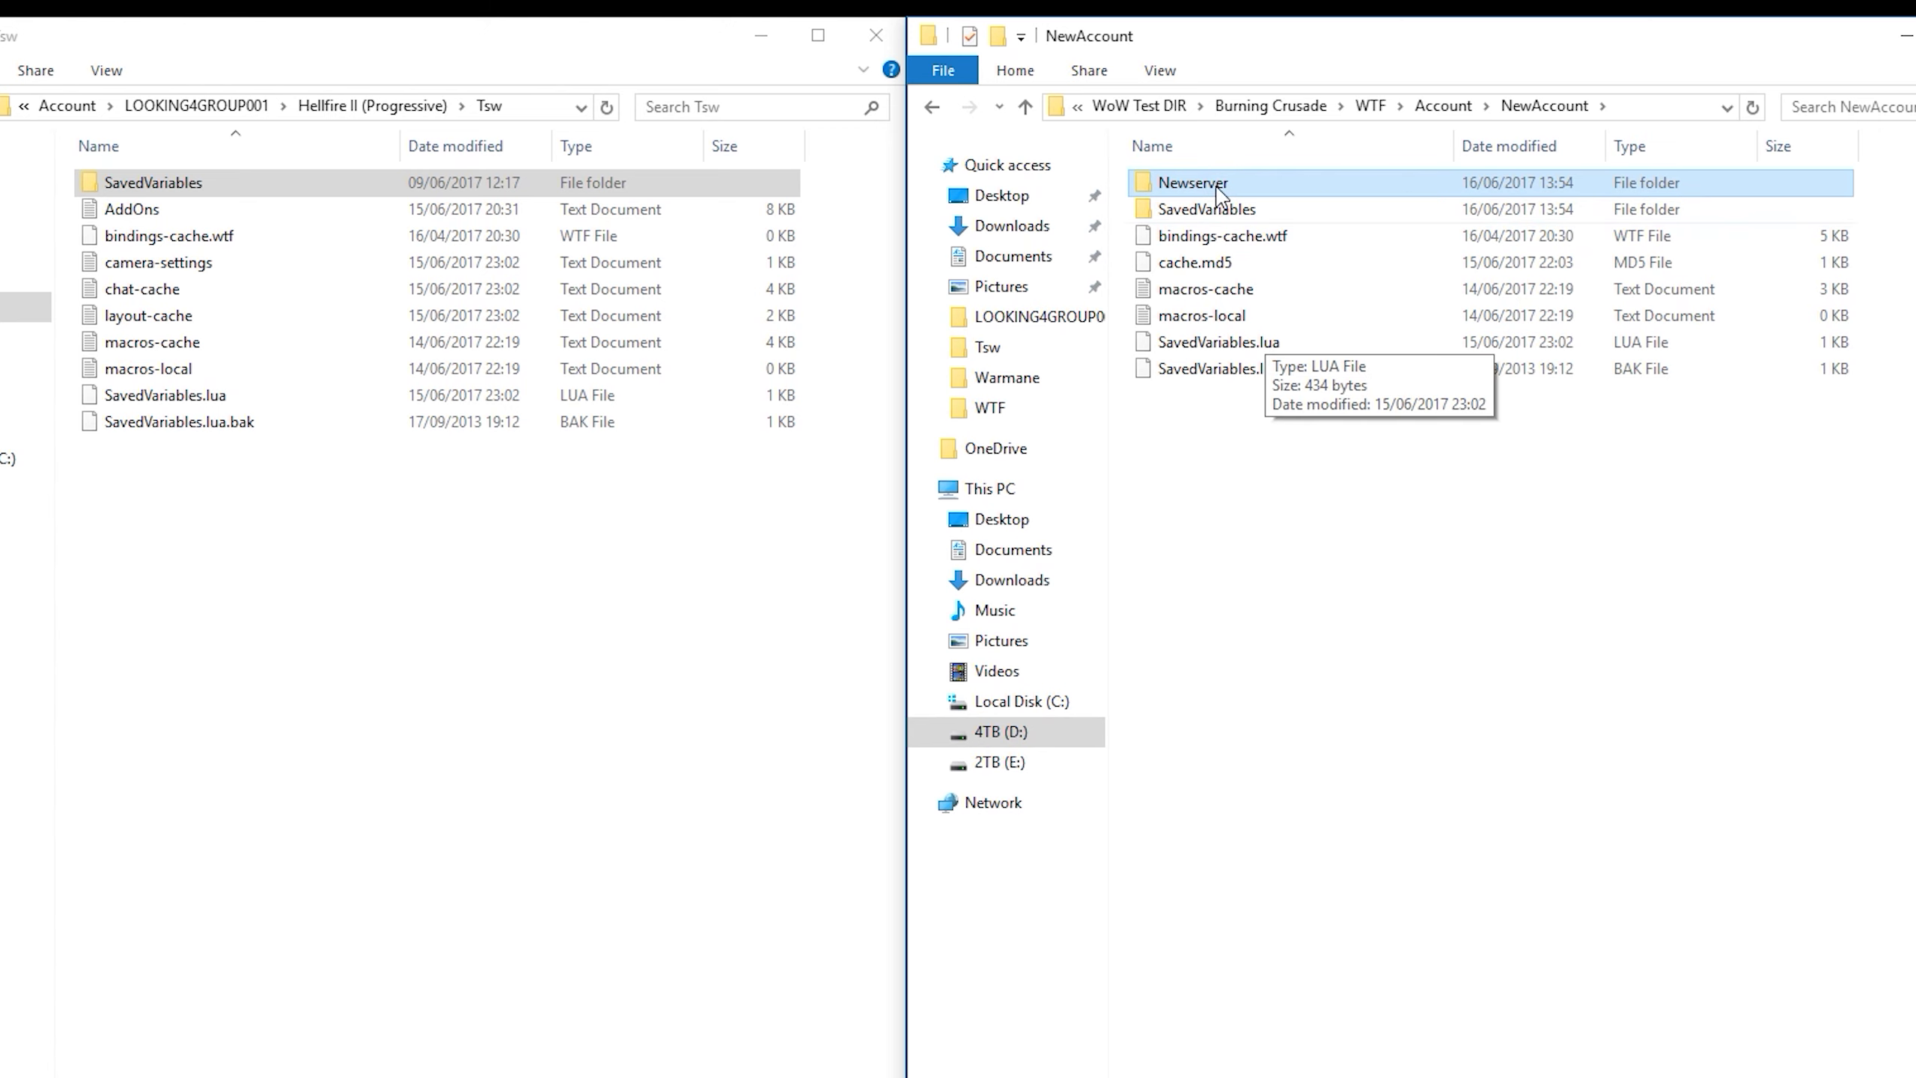
Rename Sally in NewAccount\Newserver to CharacterName, then jump back to the WTF folder
key(BackSpace)
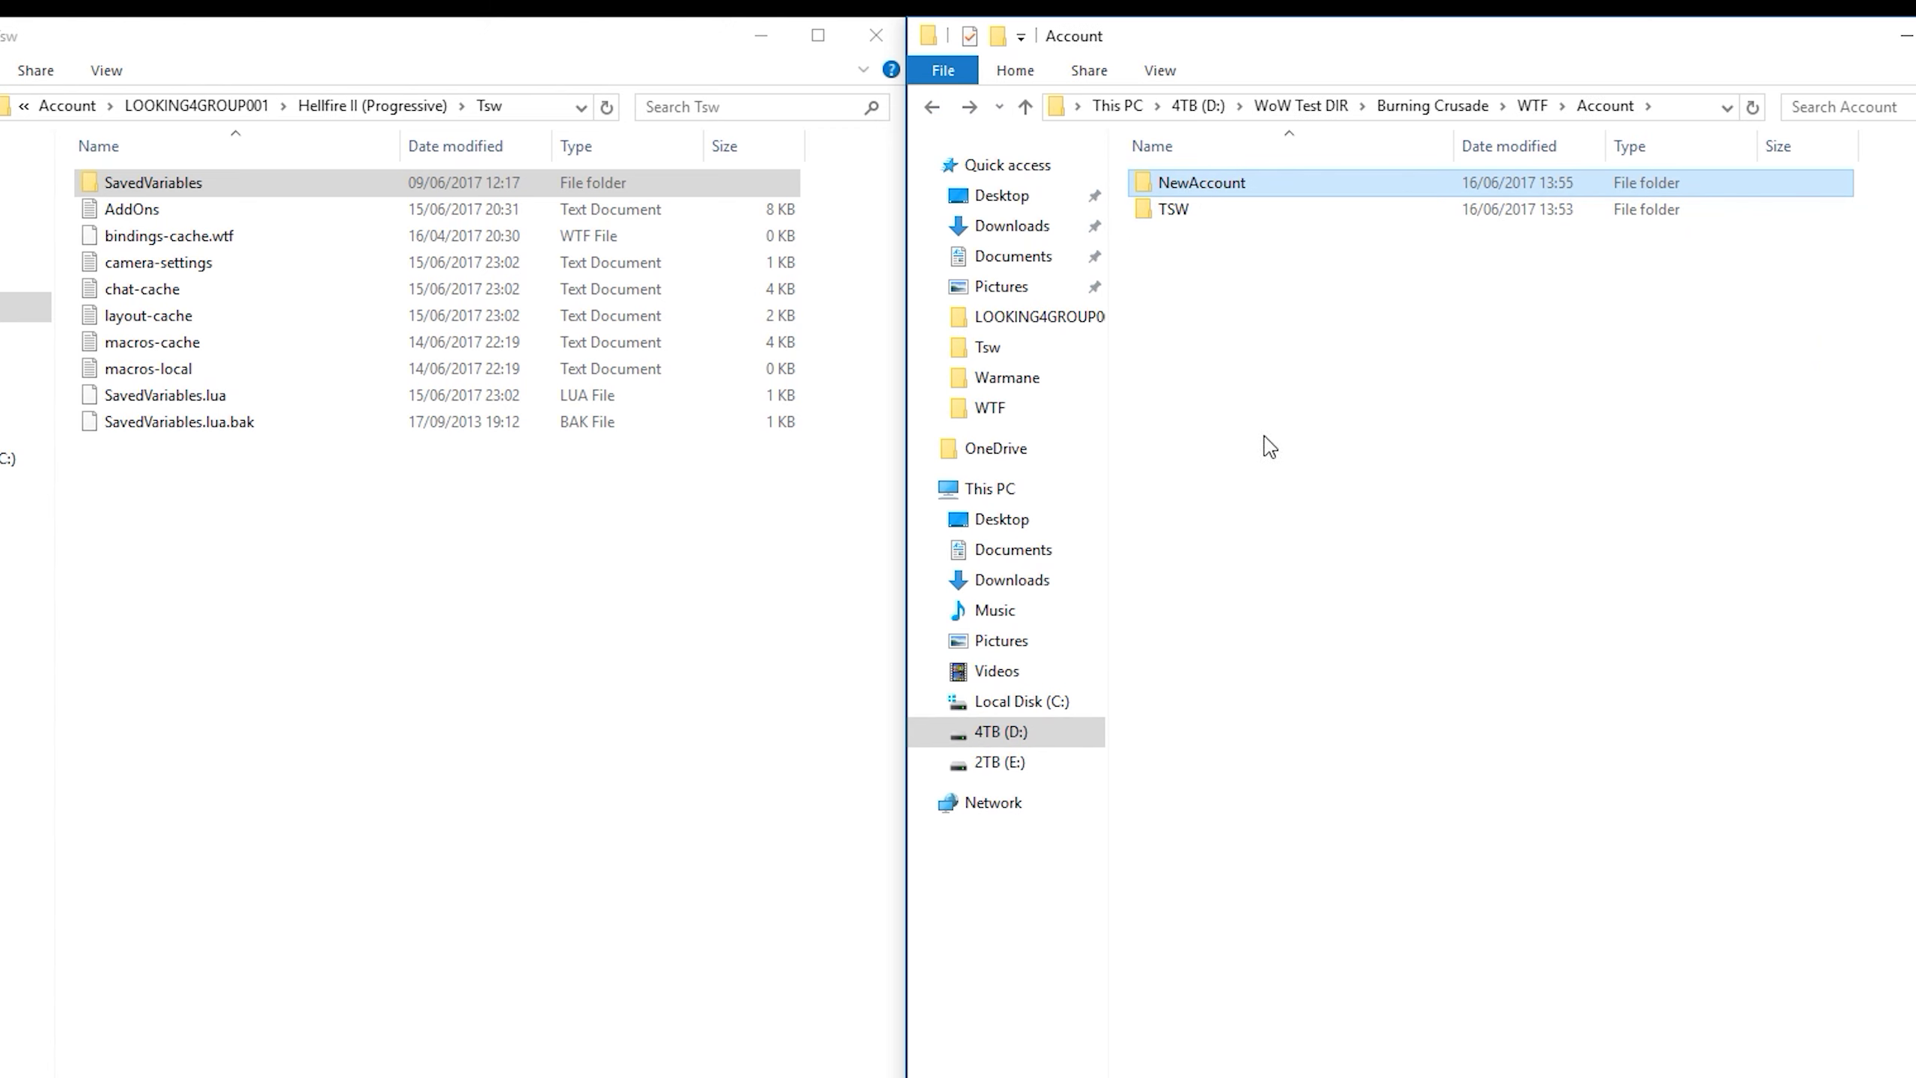
double_click(1230, 187)
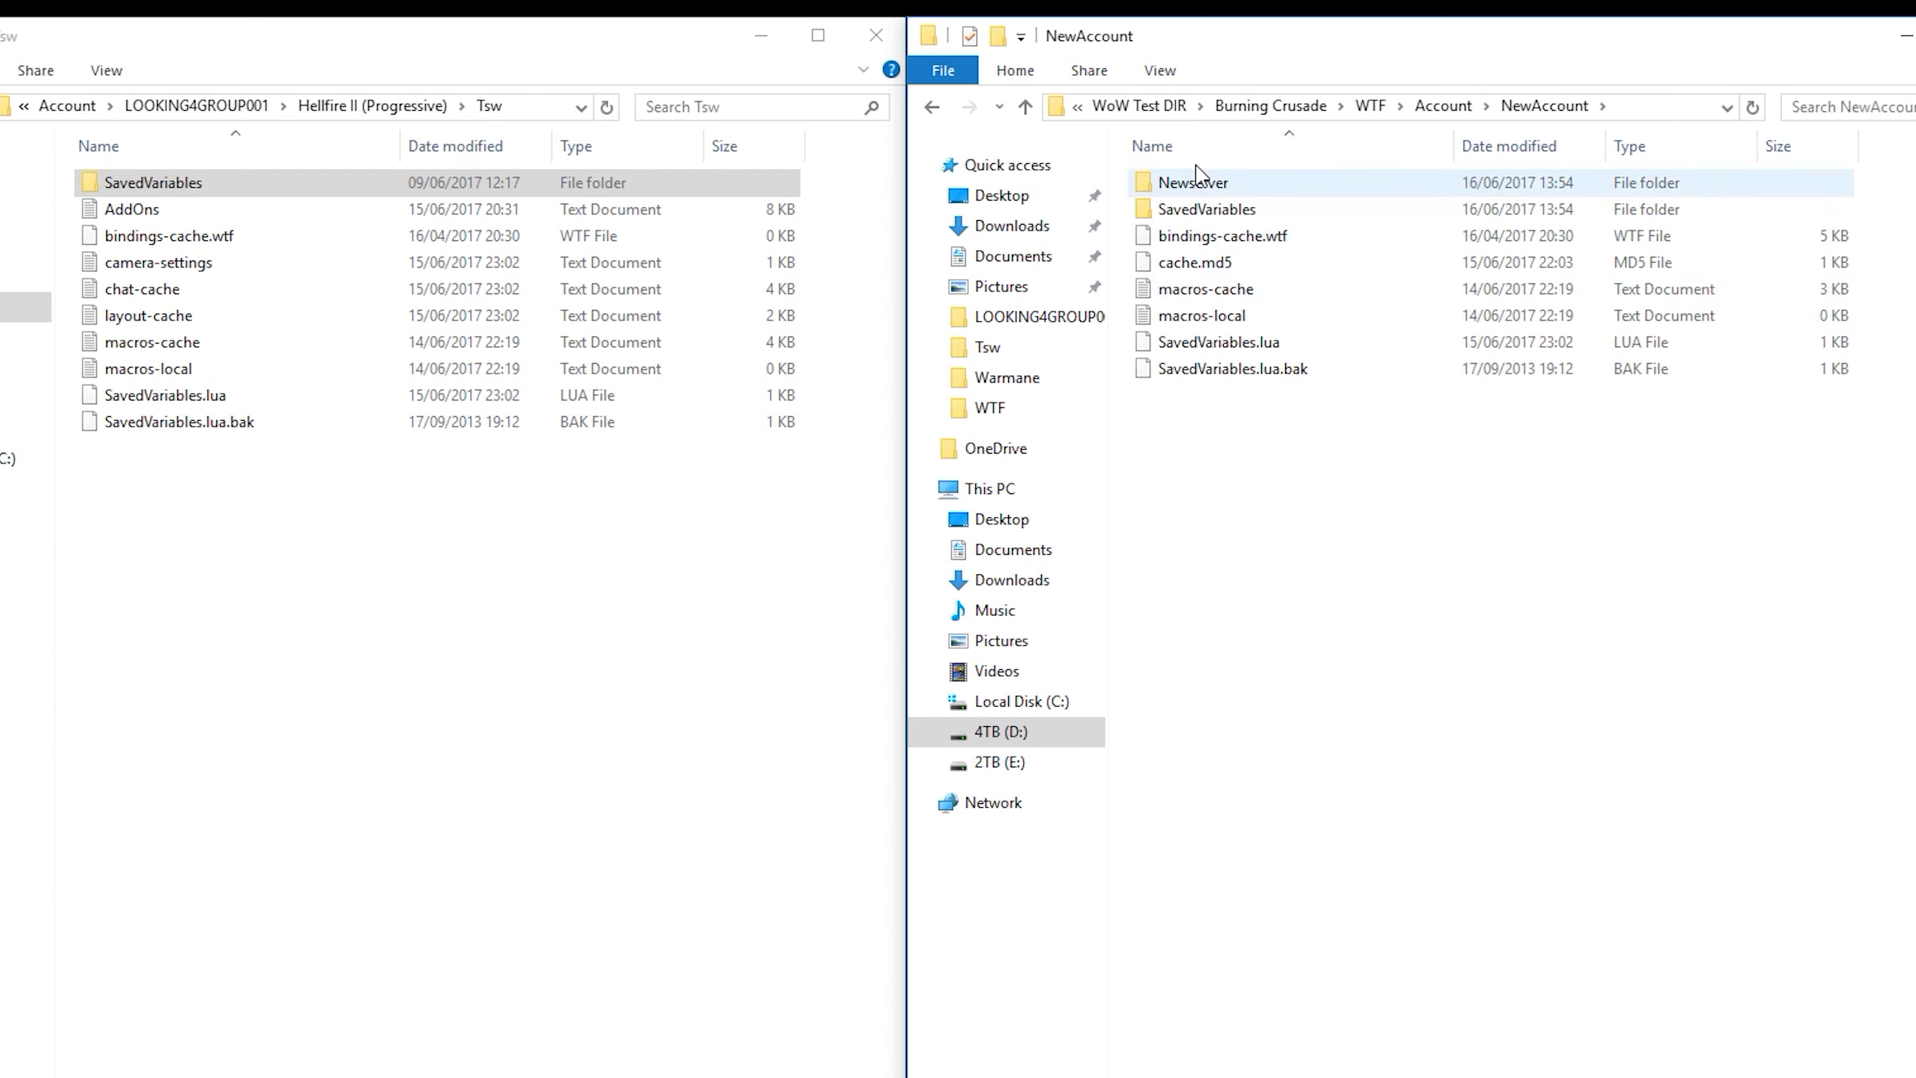
double_click(1192, 184)
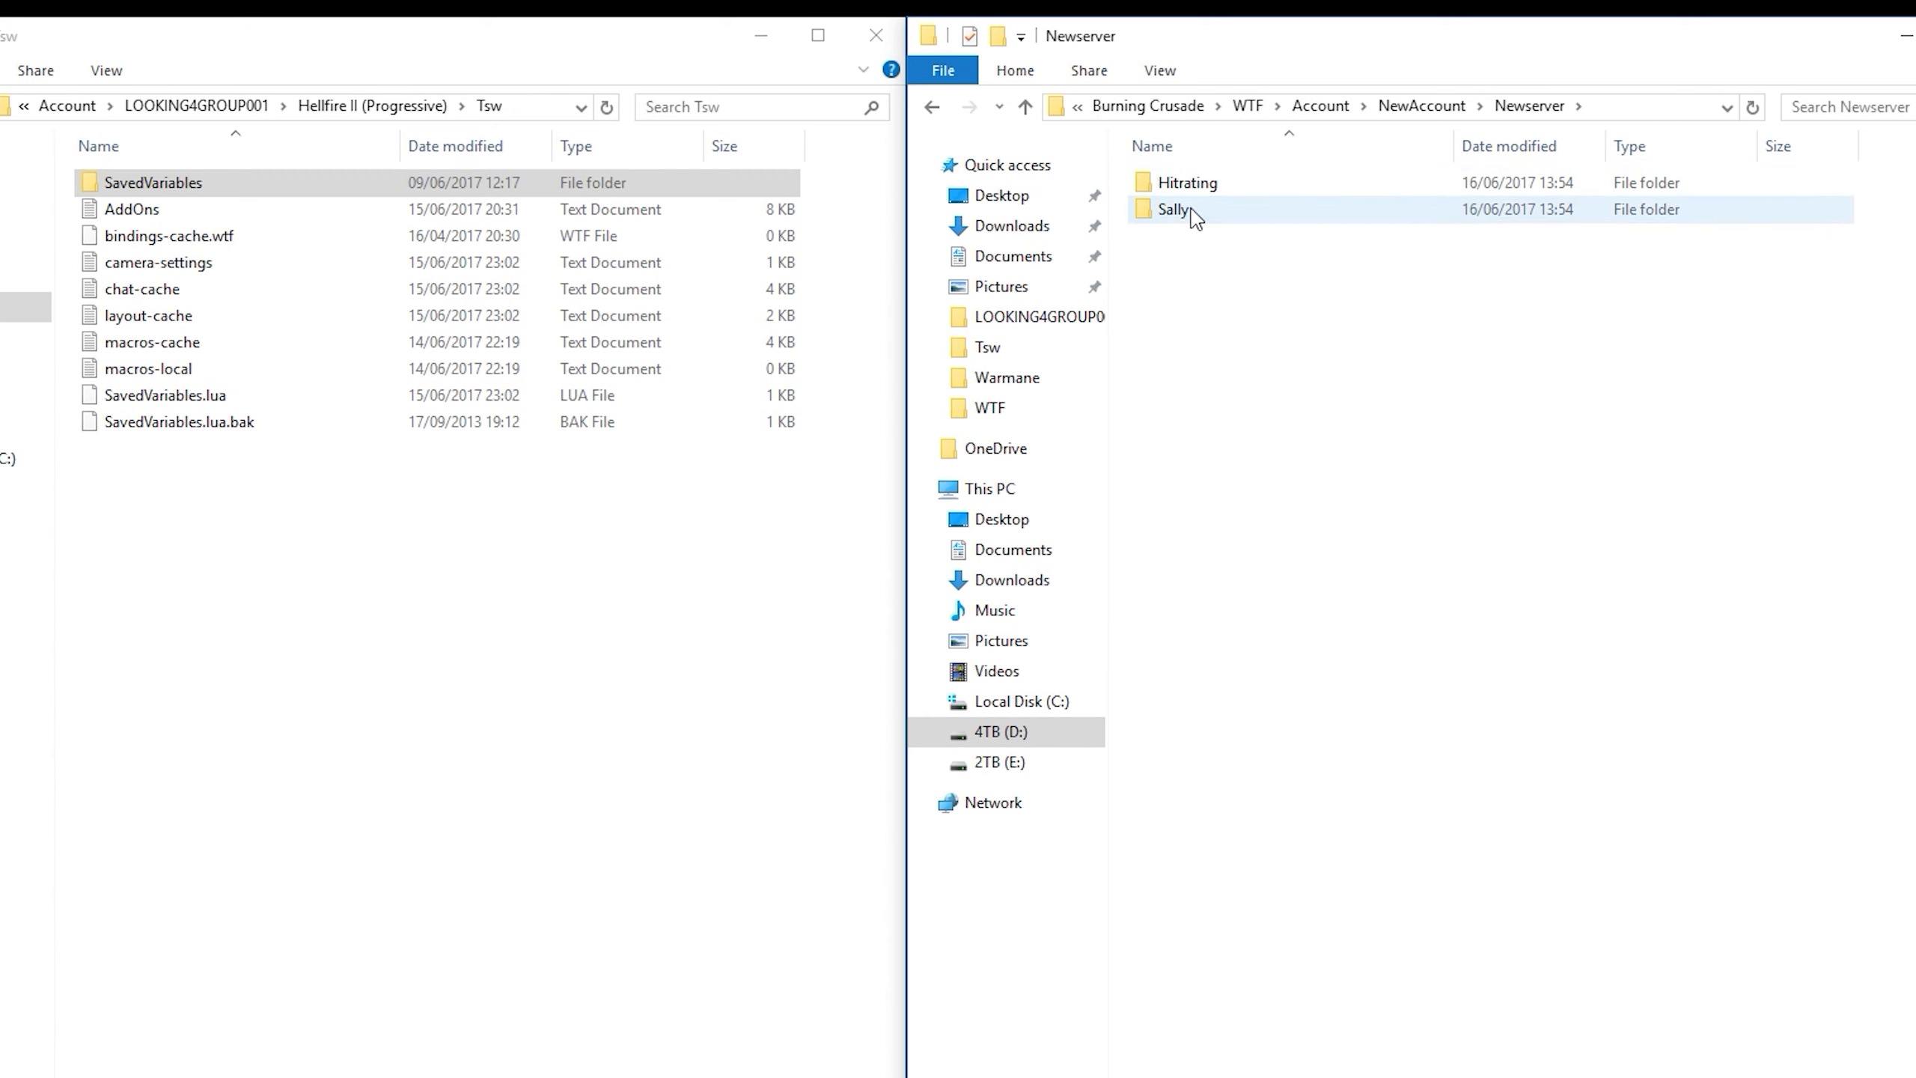
click(1191, 211)
text(C)
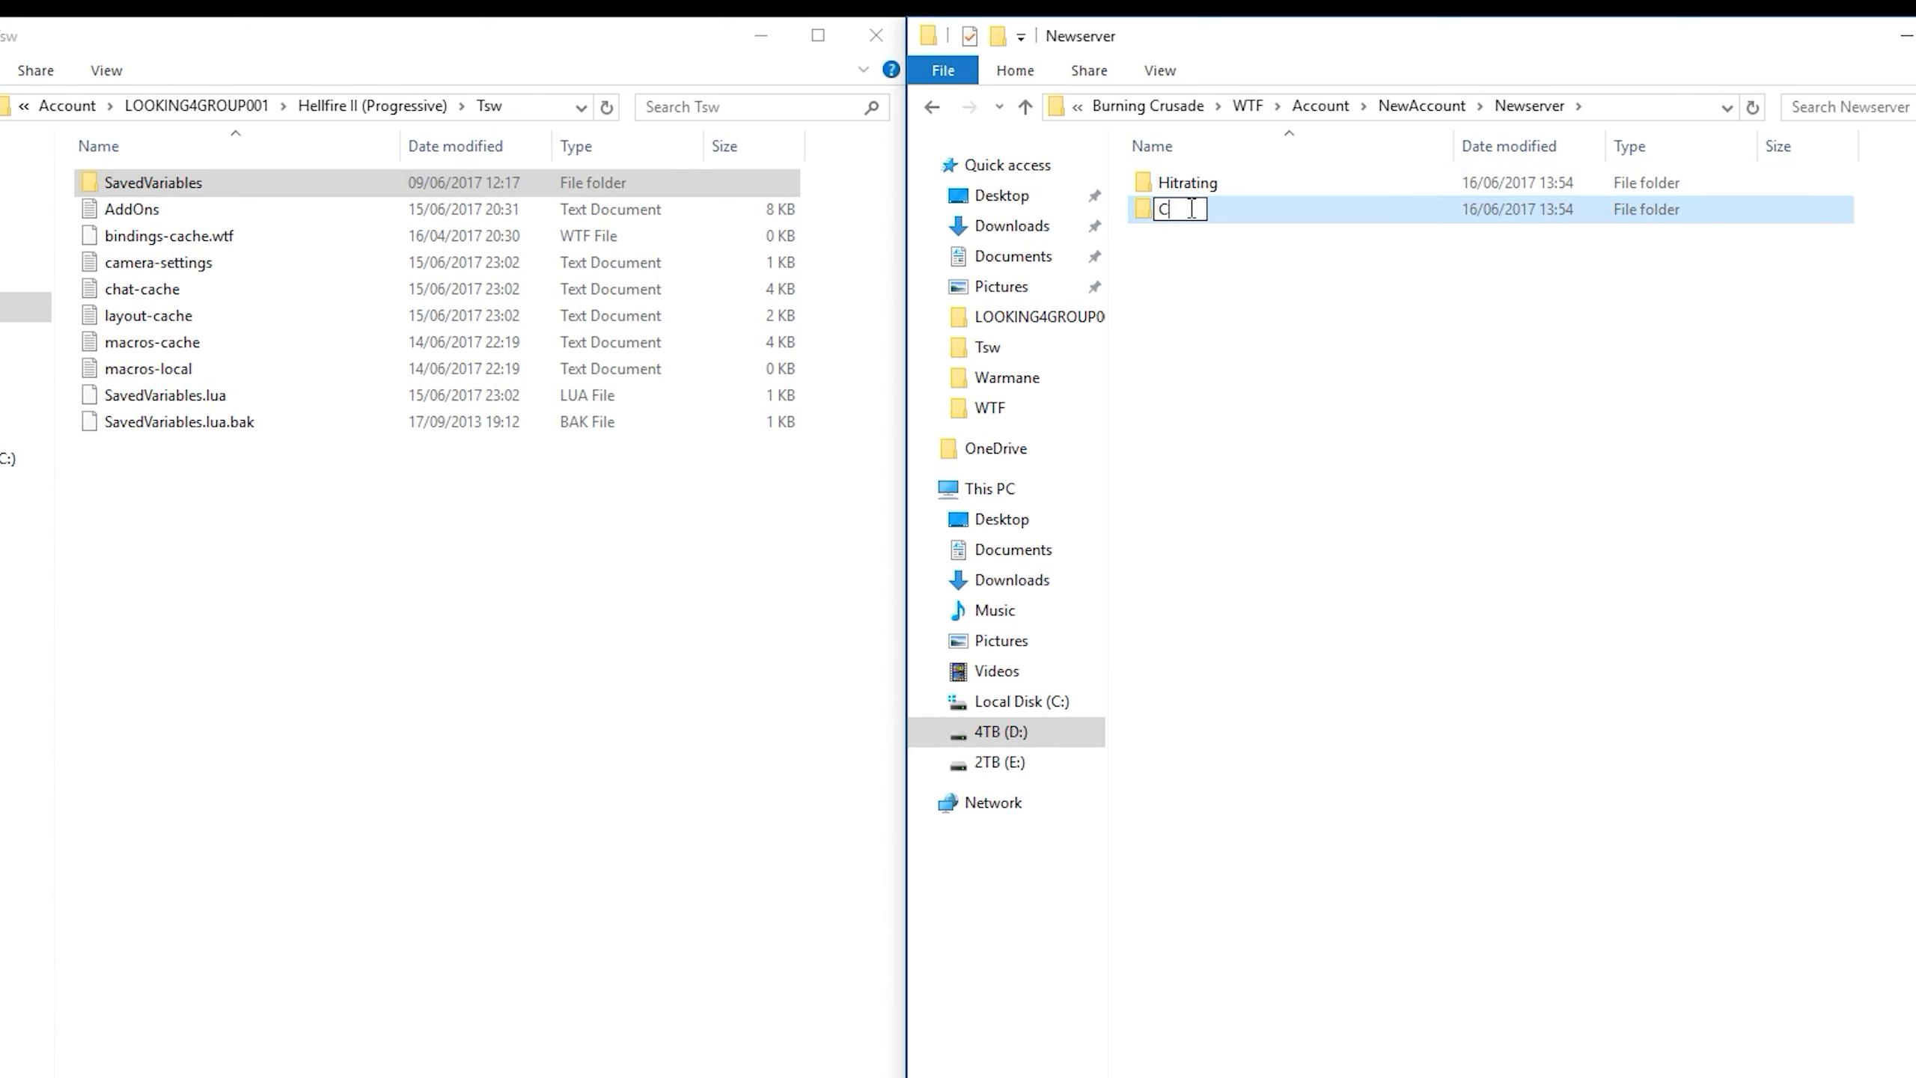
text(haracterName)
key(Return)
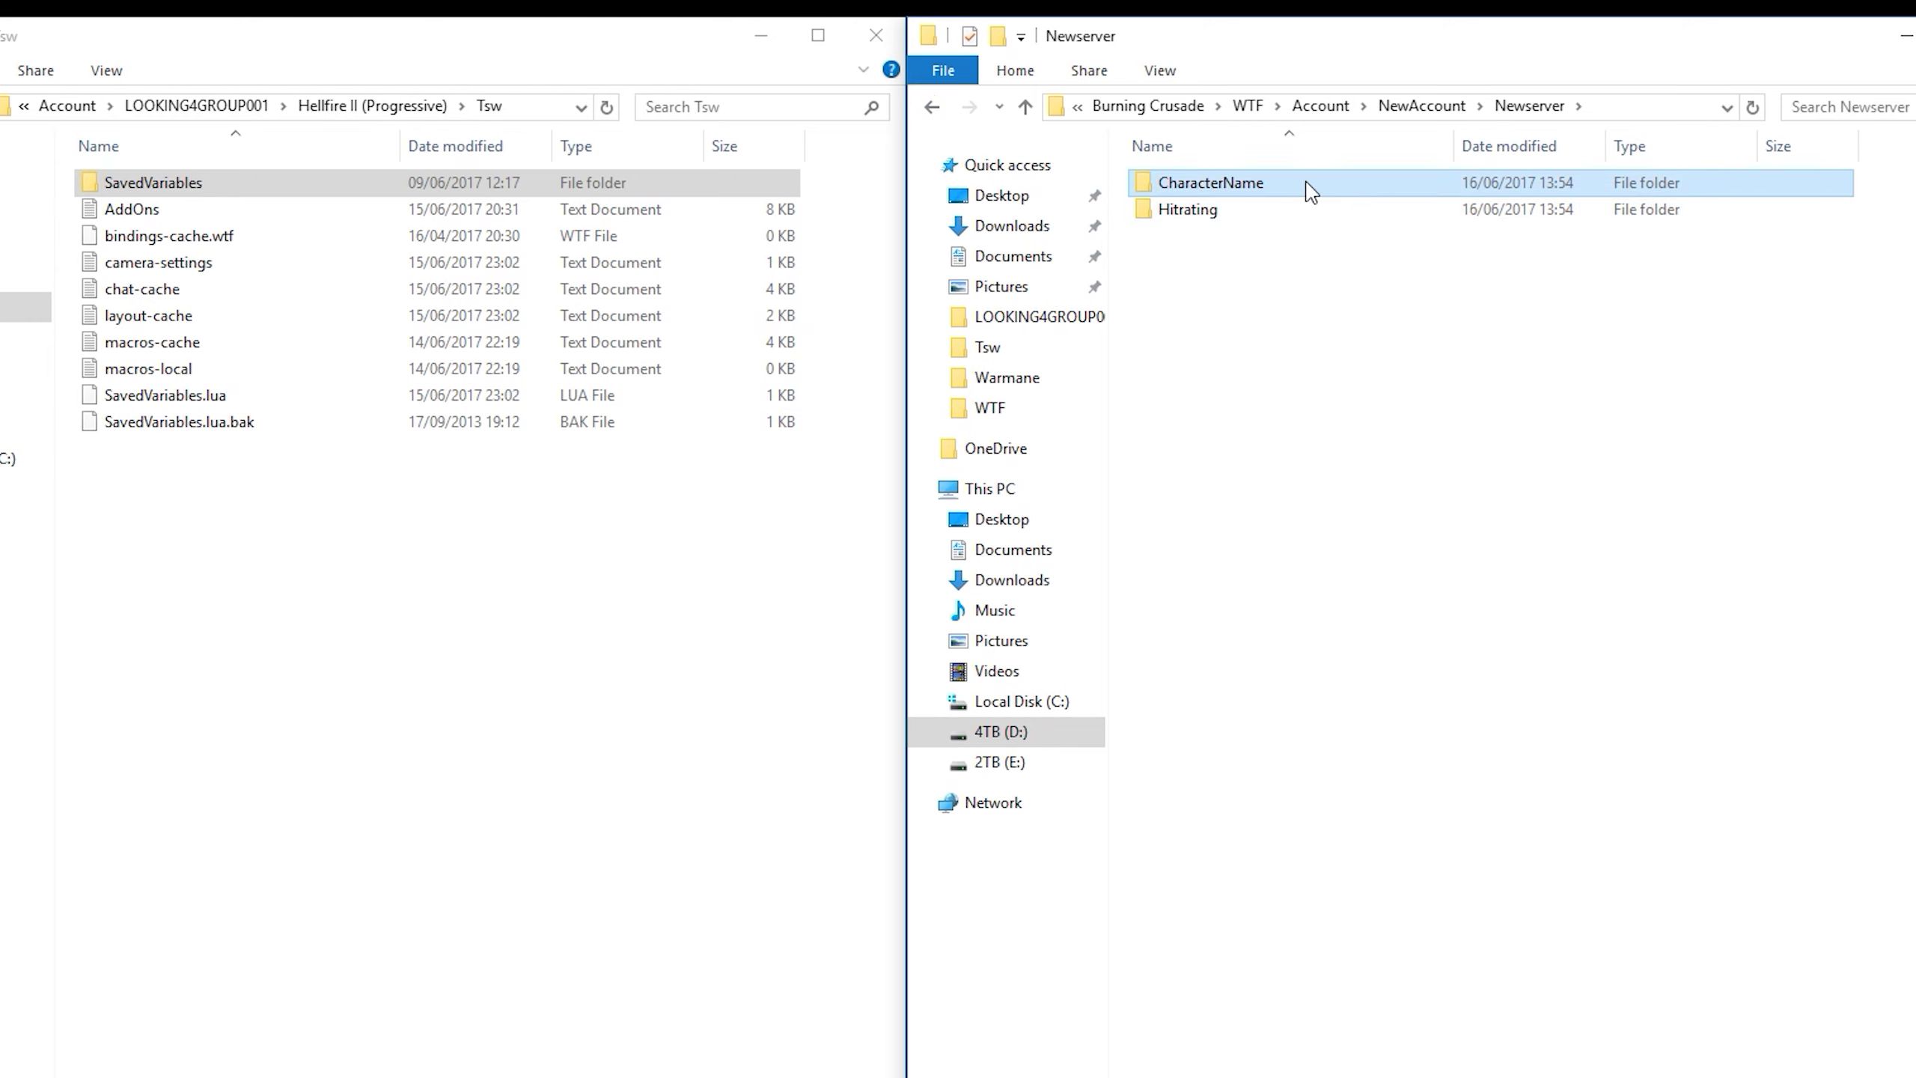
click(1252, 109)
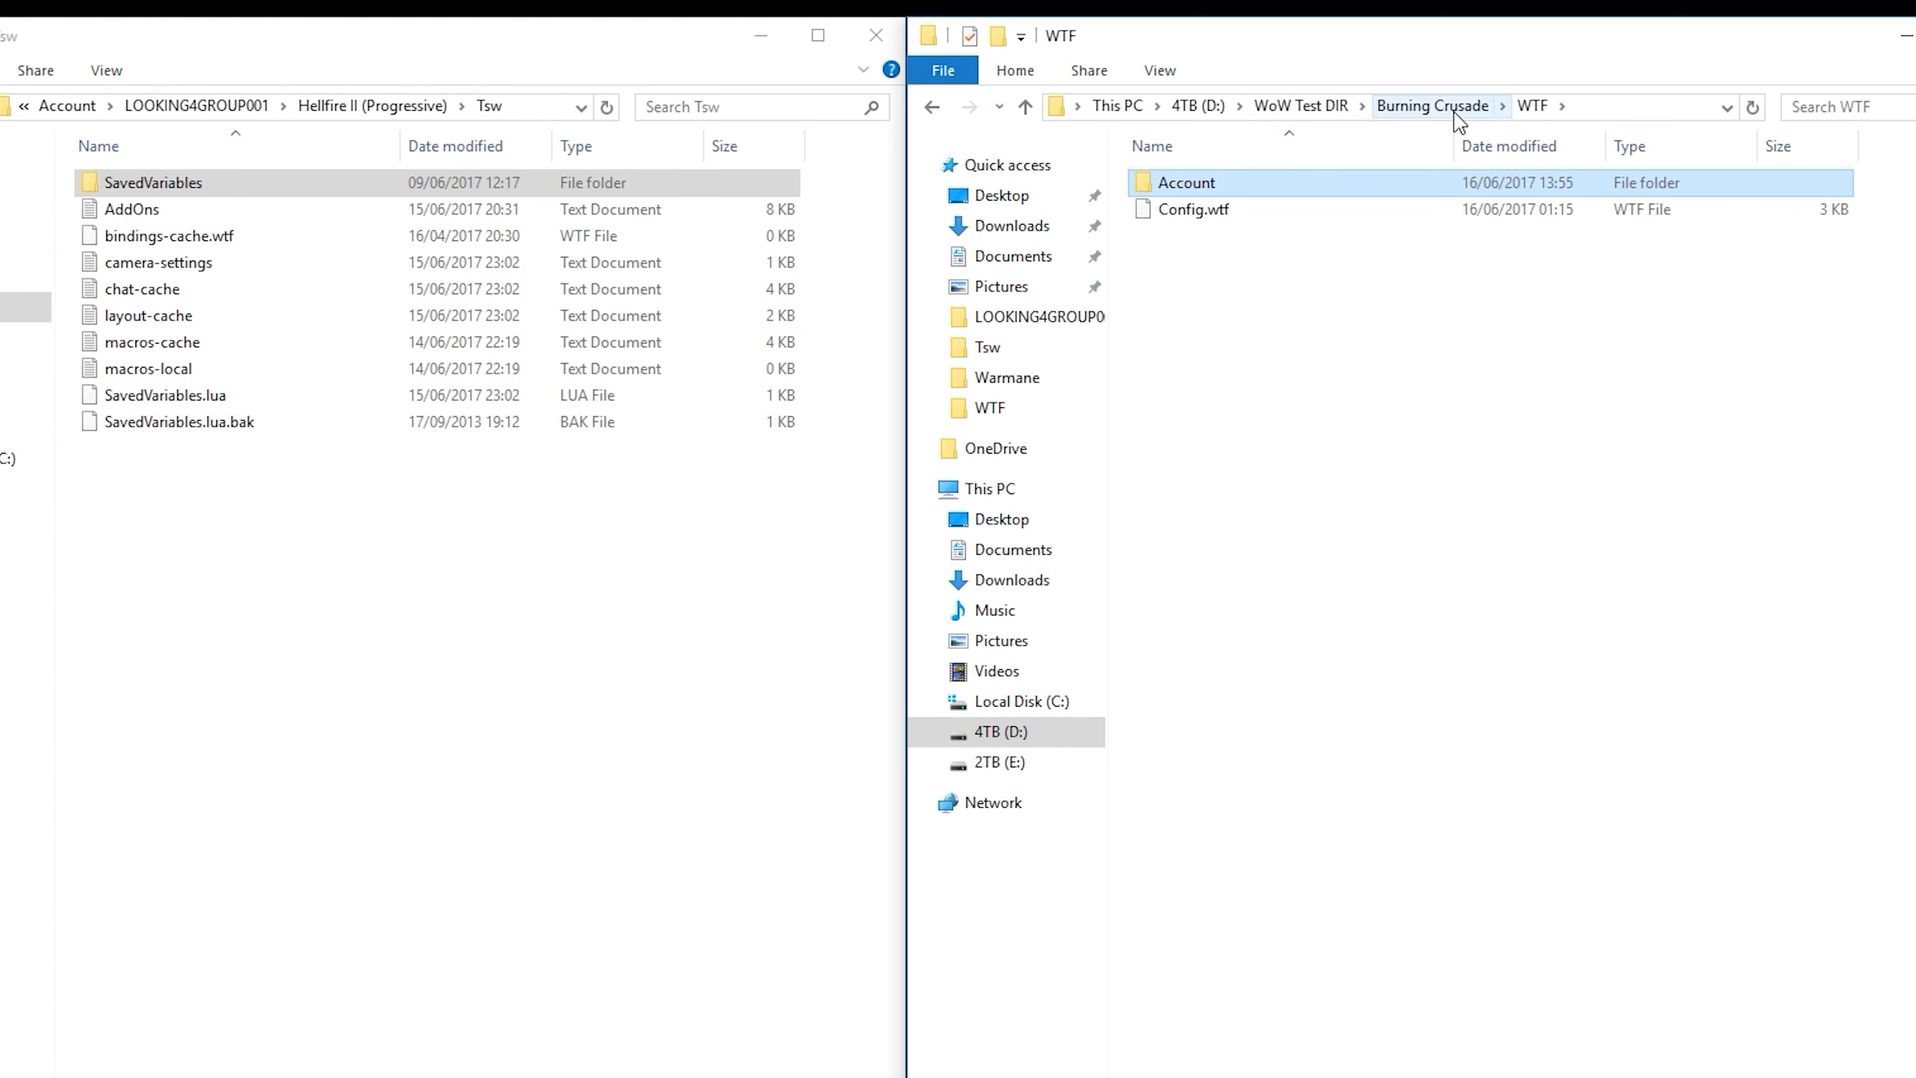
Move the old window to Feenix 2.4.3 client and open the new install's Interface\AddOns
click(1454, 113)
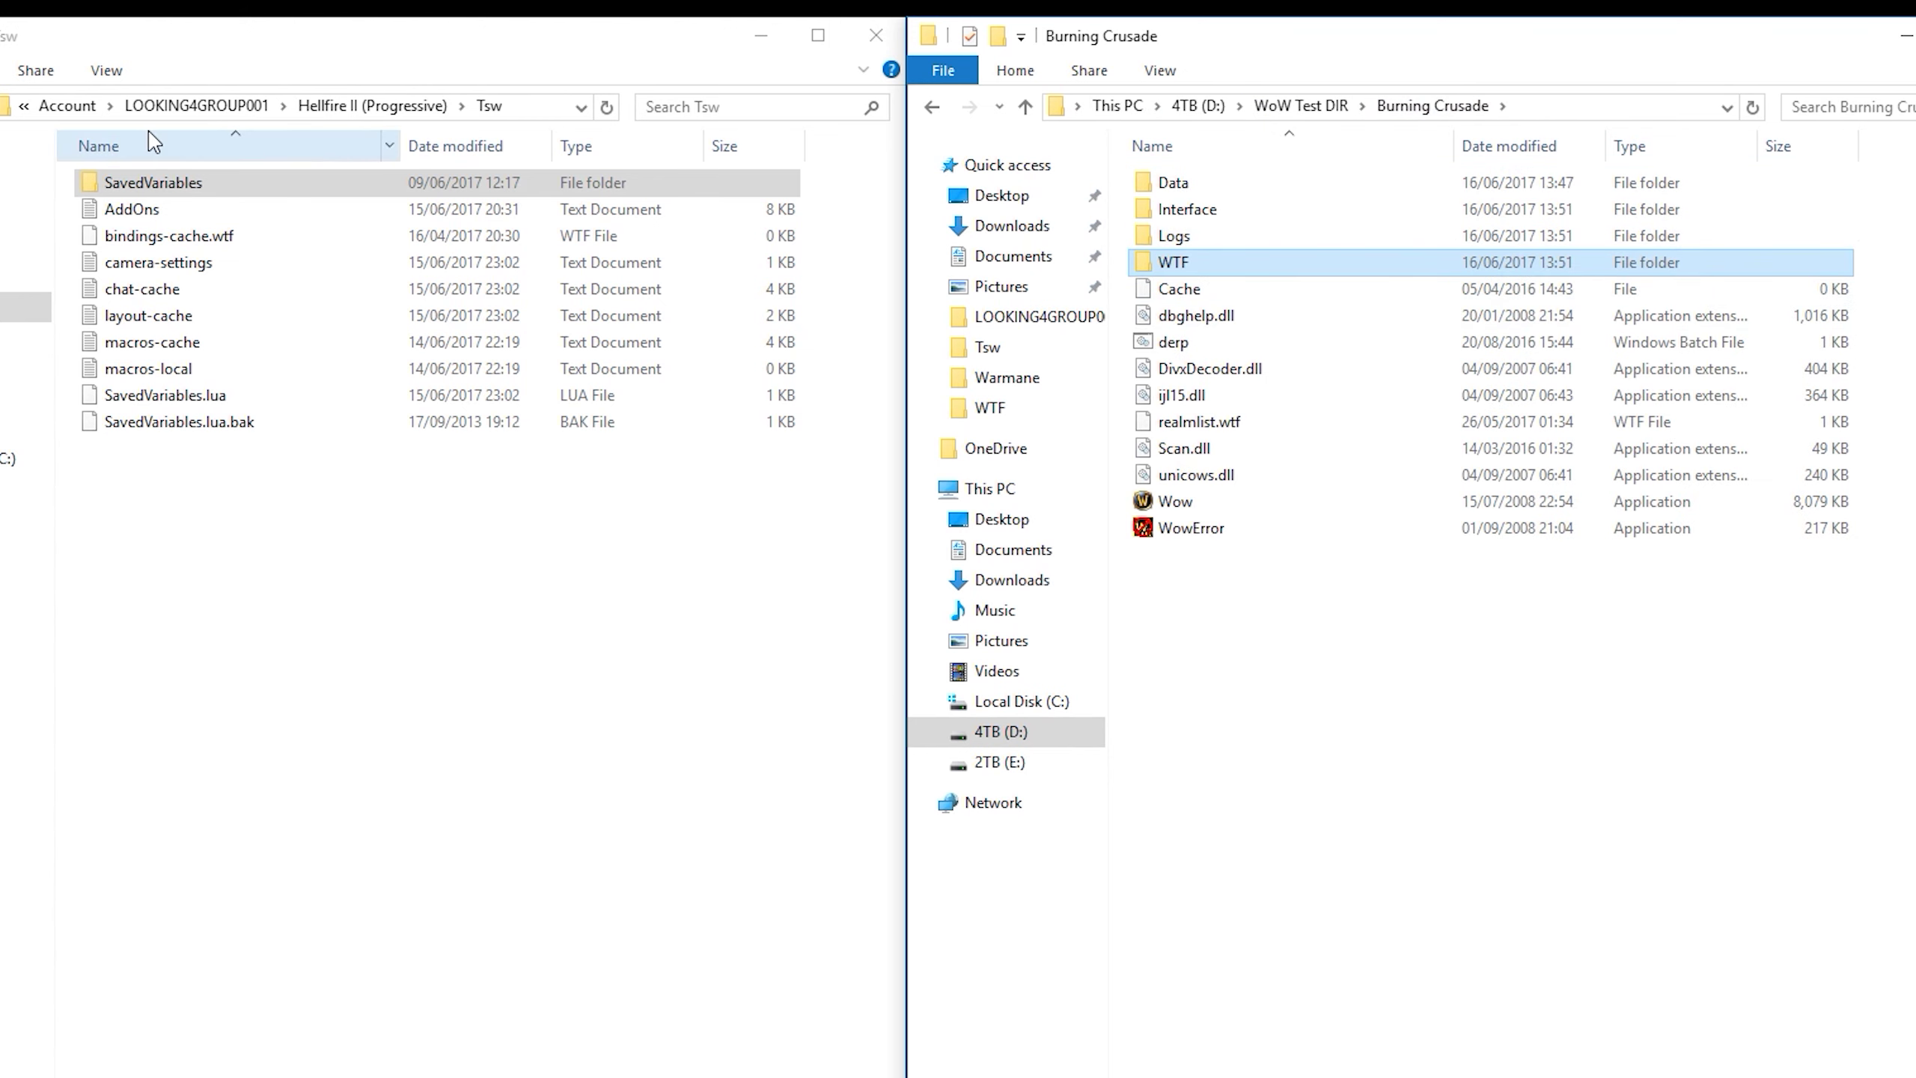
click(108, 190)
click(67, 107)
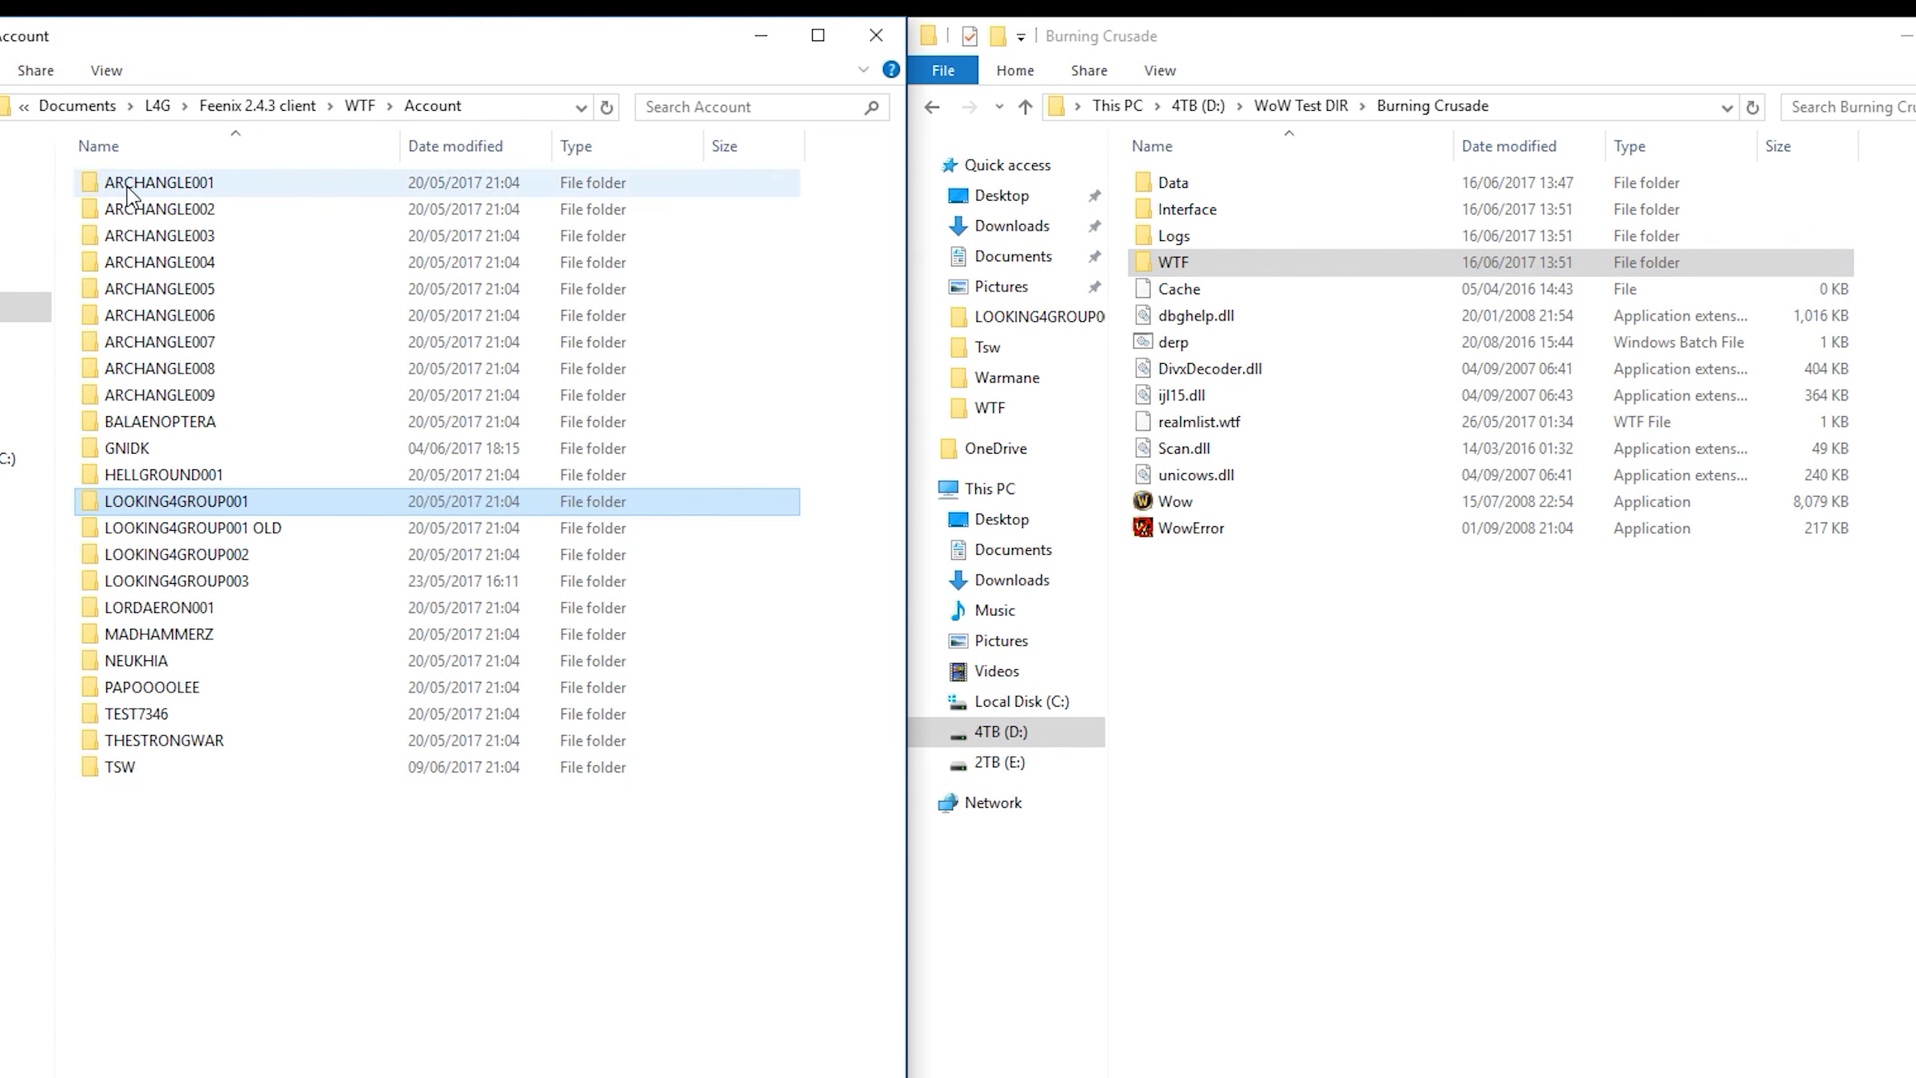
click(246, 109)
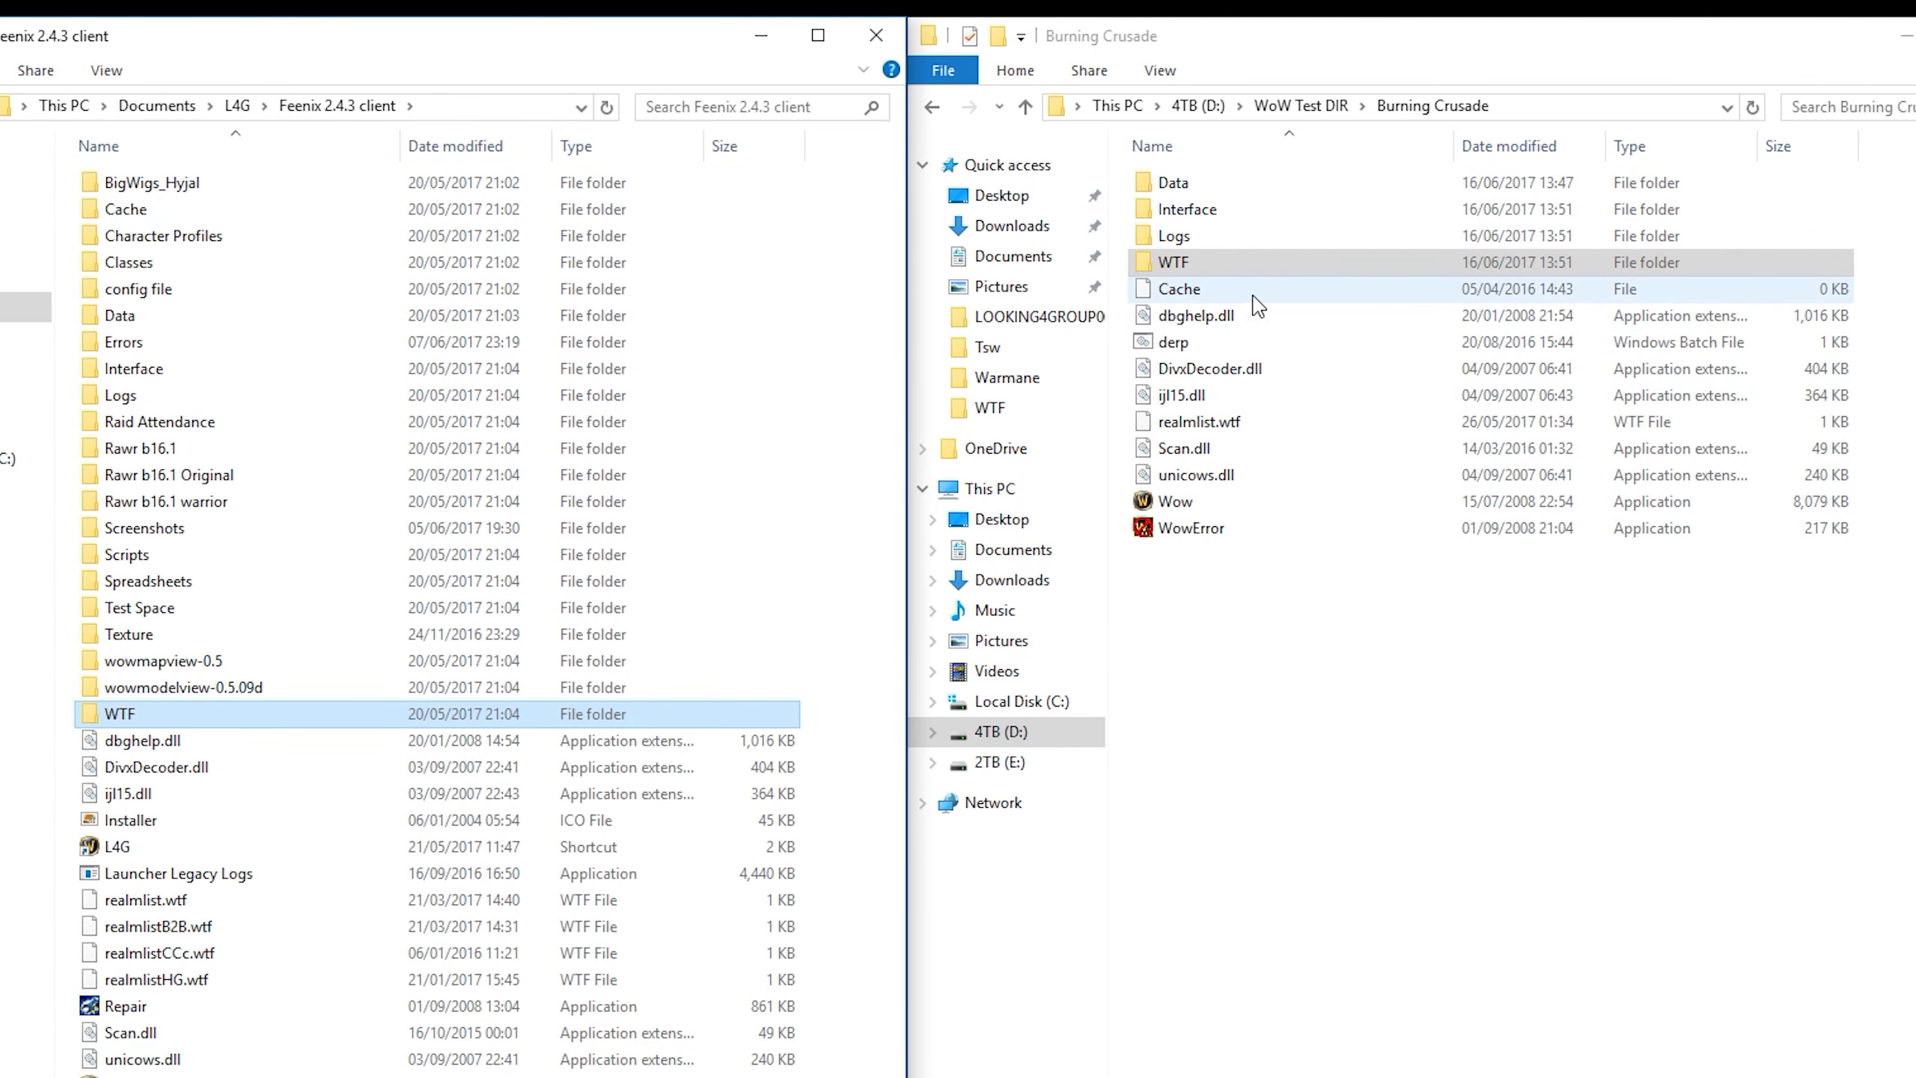
click(1267, 264)
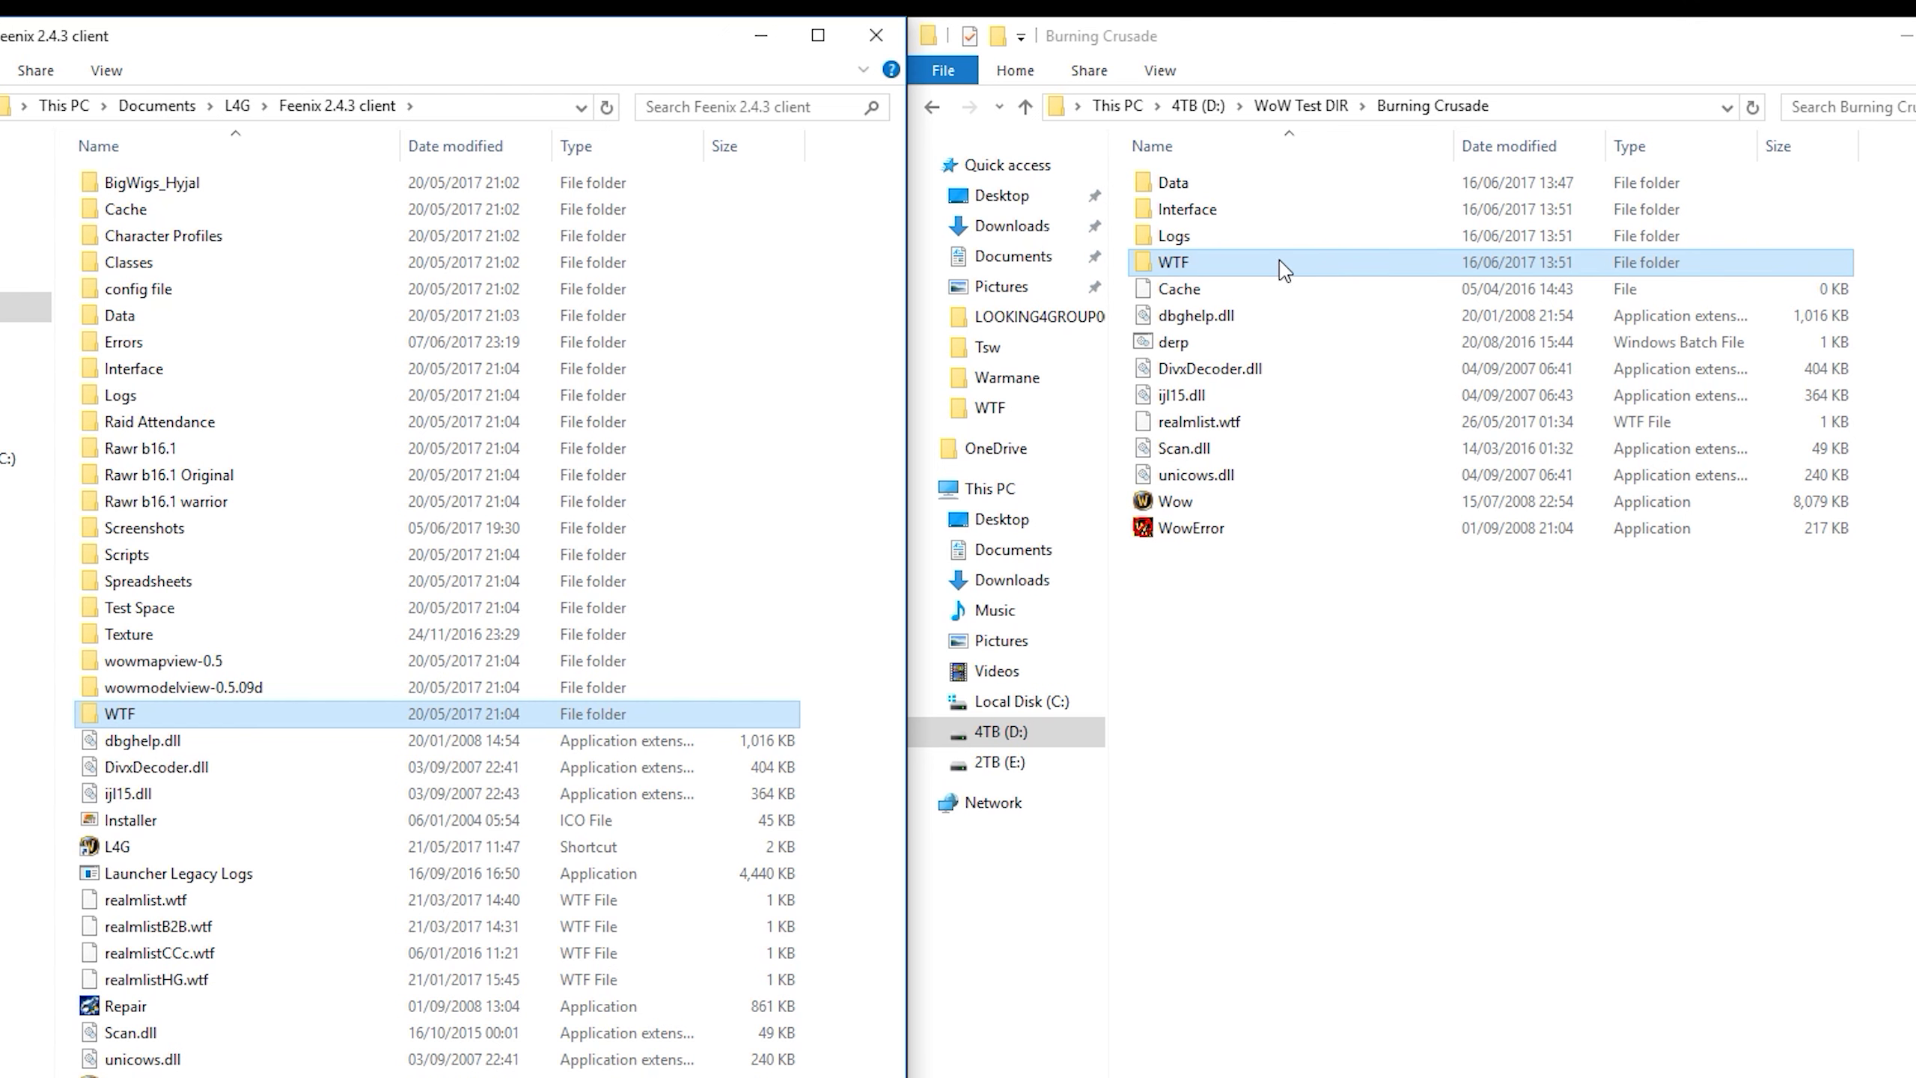
double_click(1272, 214)
double_click(1270, 190)
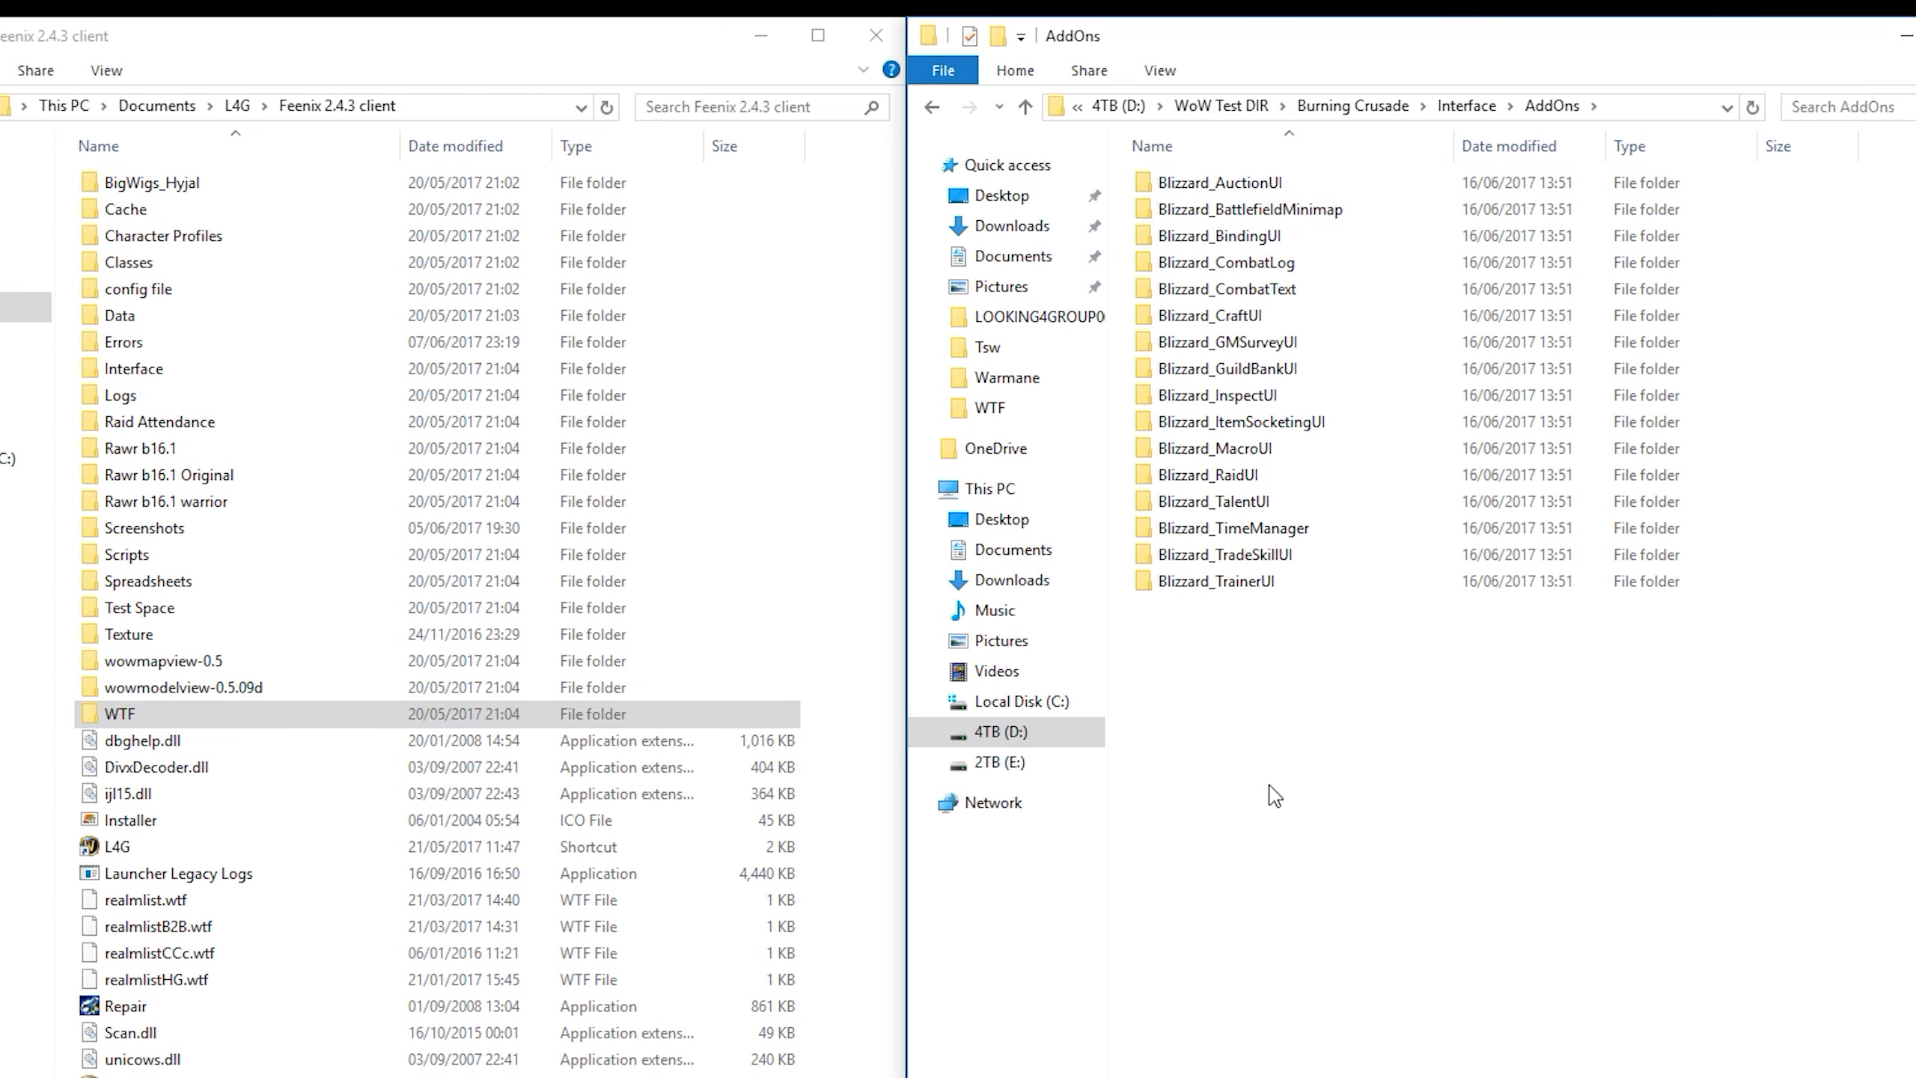
drag(1275, 797, 1368, 201)
click(1244, 793)
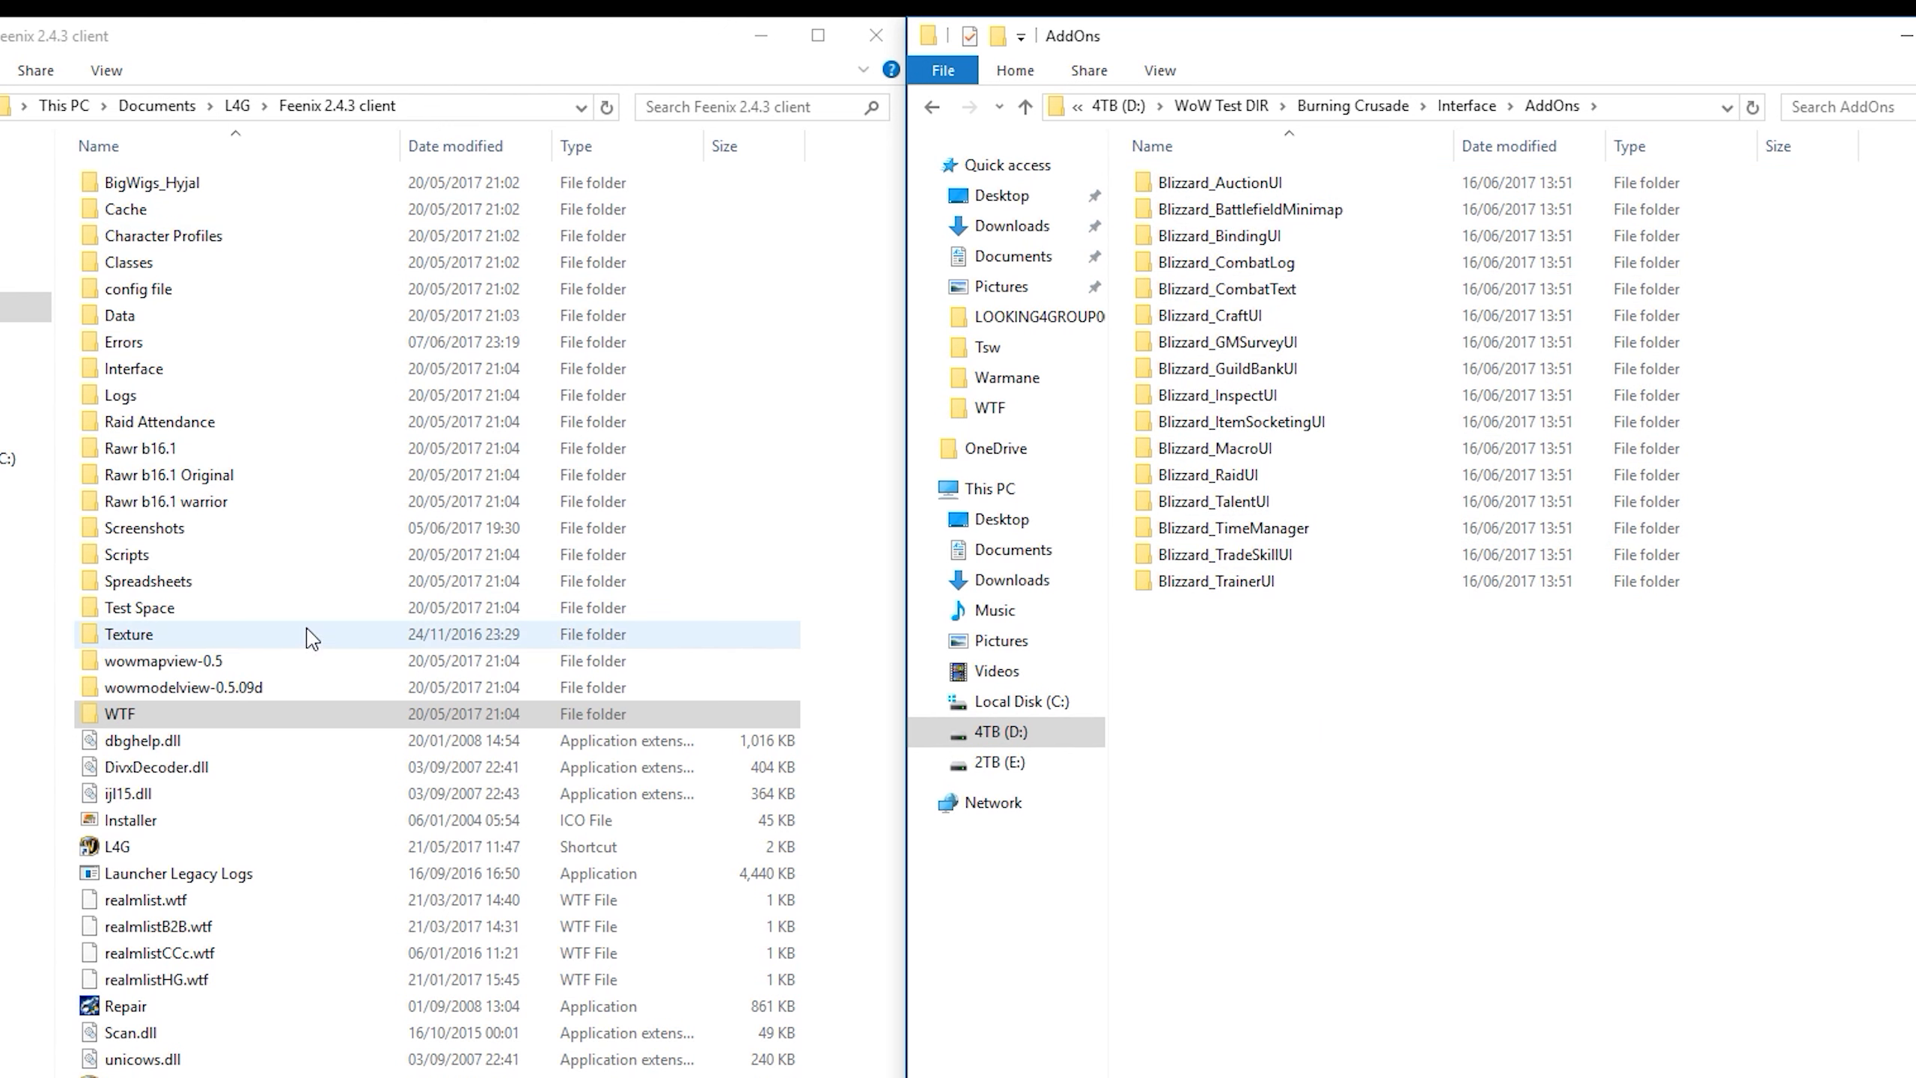
Browse the old client's AddOns, show both Interface folders, and drag the old addons across
double_click(182, 368)
double_click(173, 211)
scroll(196, 272, down, 20)
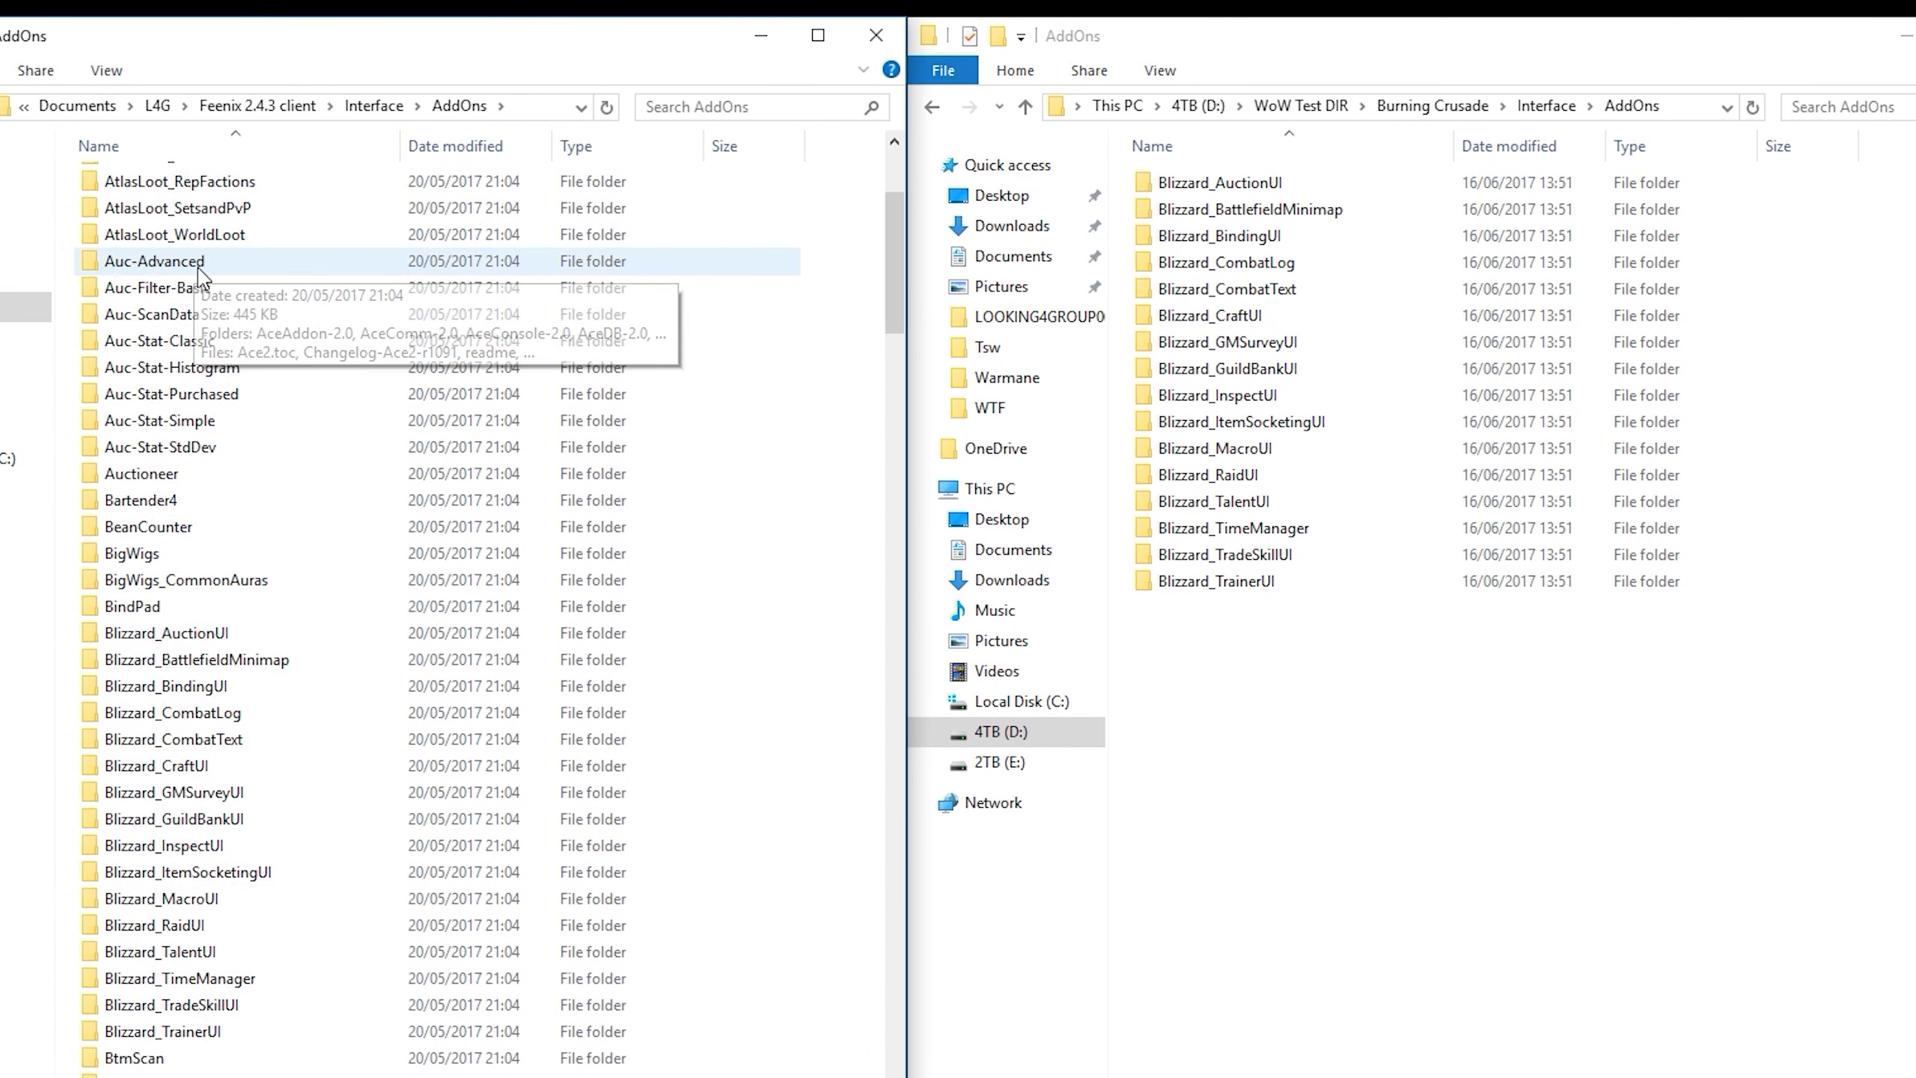
scroll(200, 279, down, 20)
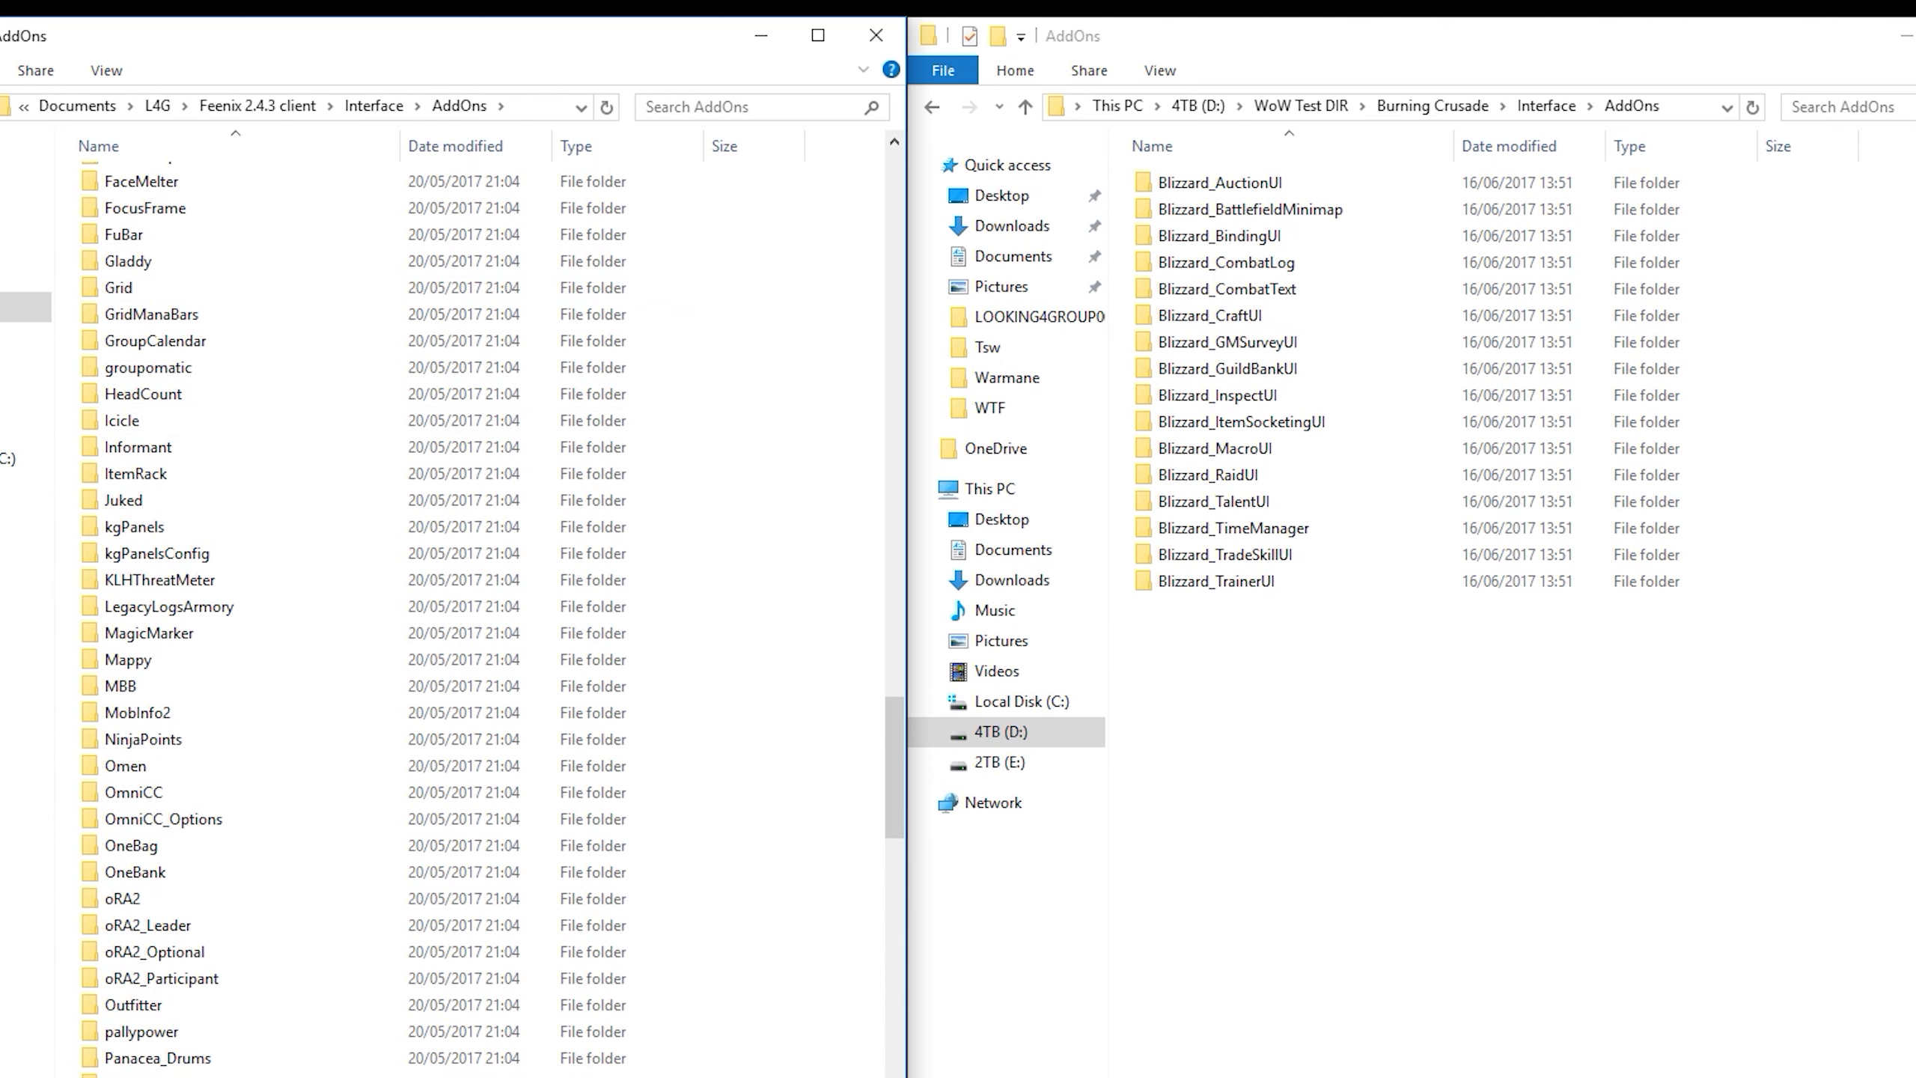
key(BackSpace)
click(932, 107)
drag(266, 260, 1545, 446)
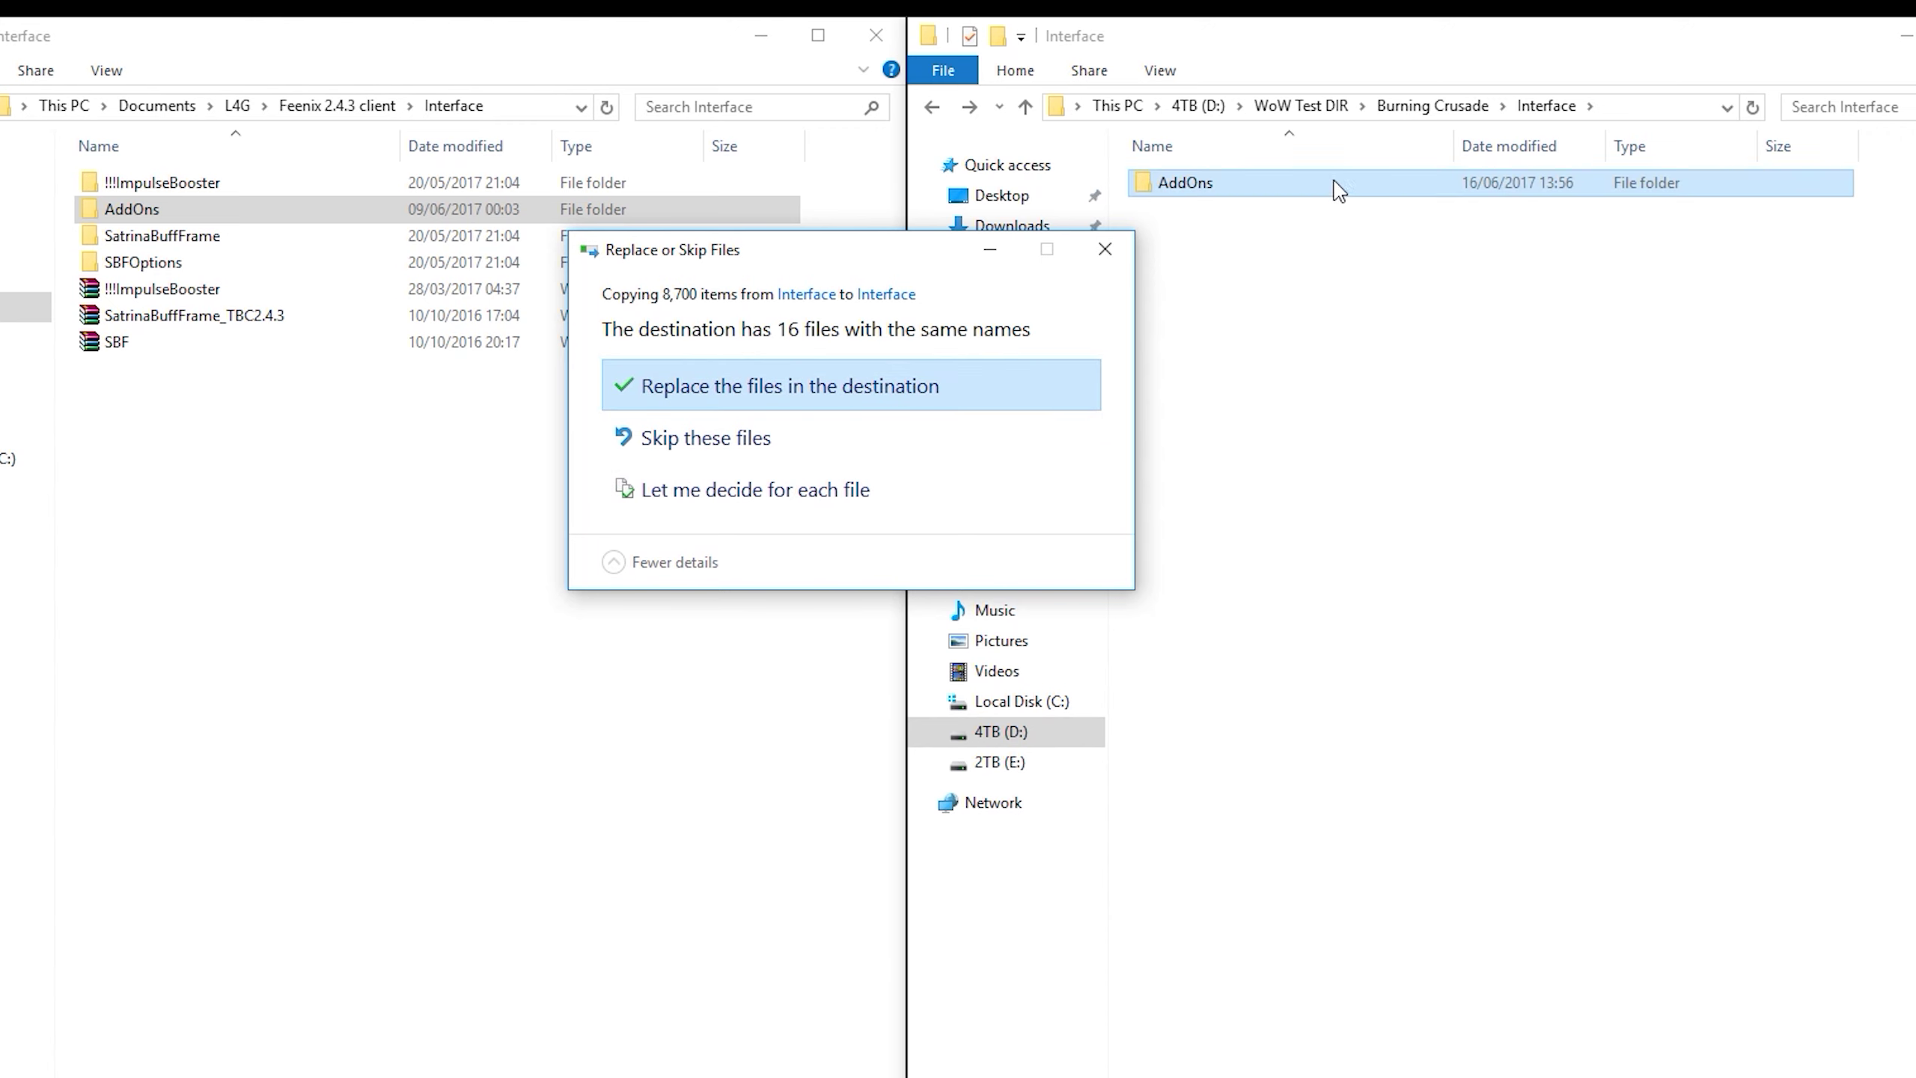
Replace the 16 same-named files in the destination and return to the Burning Crusade folder
click(884, 363)
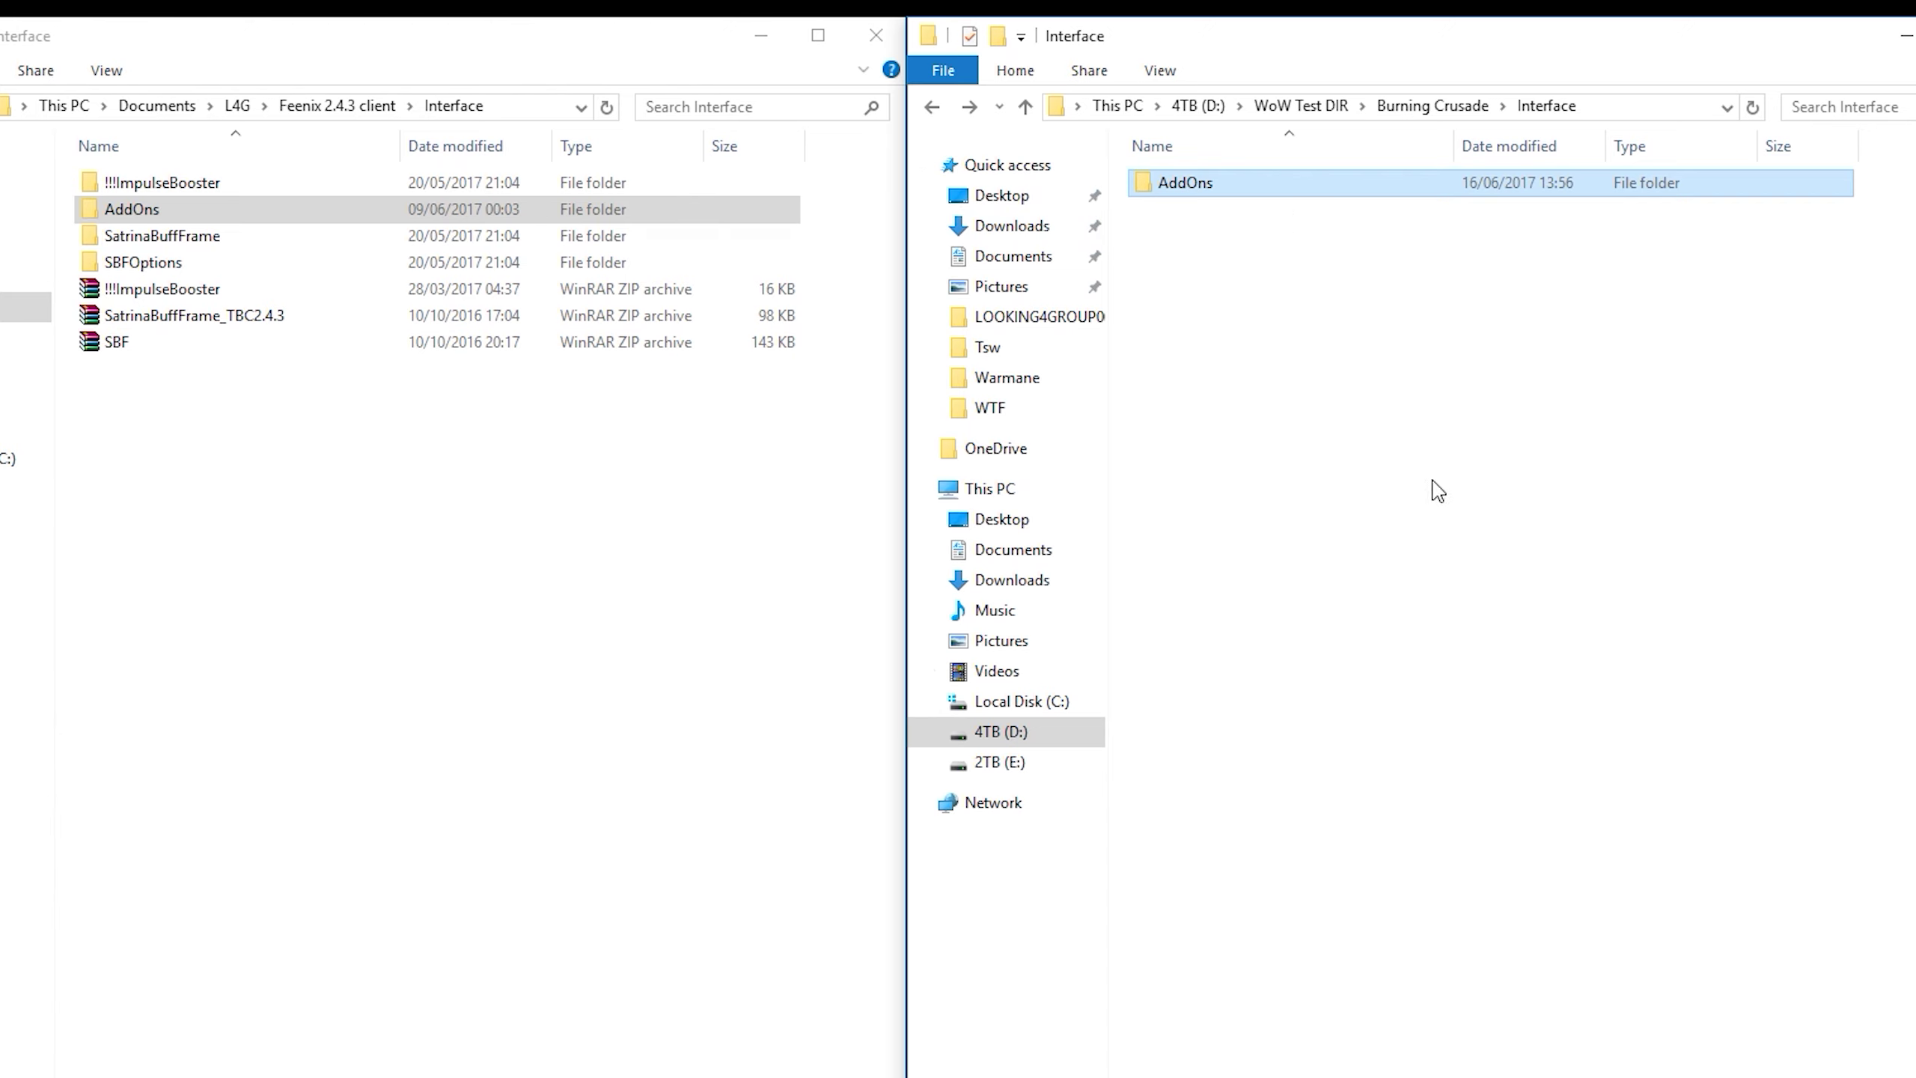
click(934, 108)
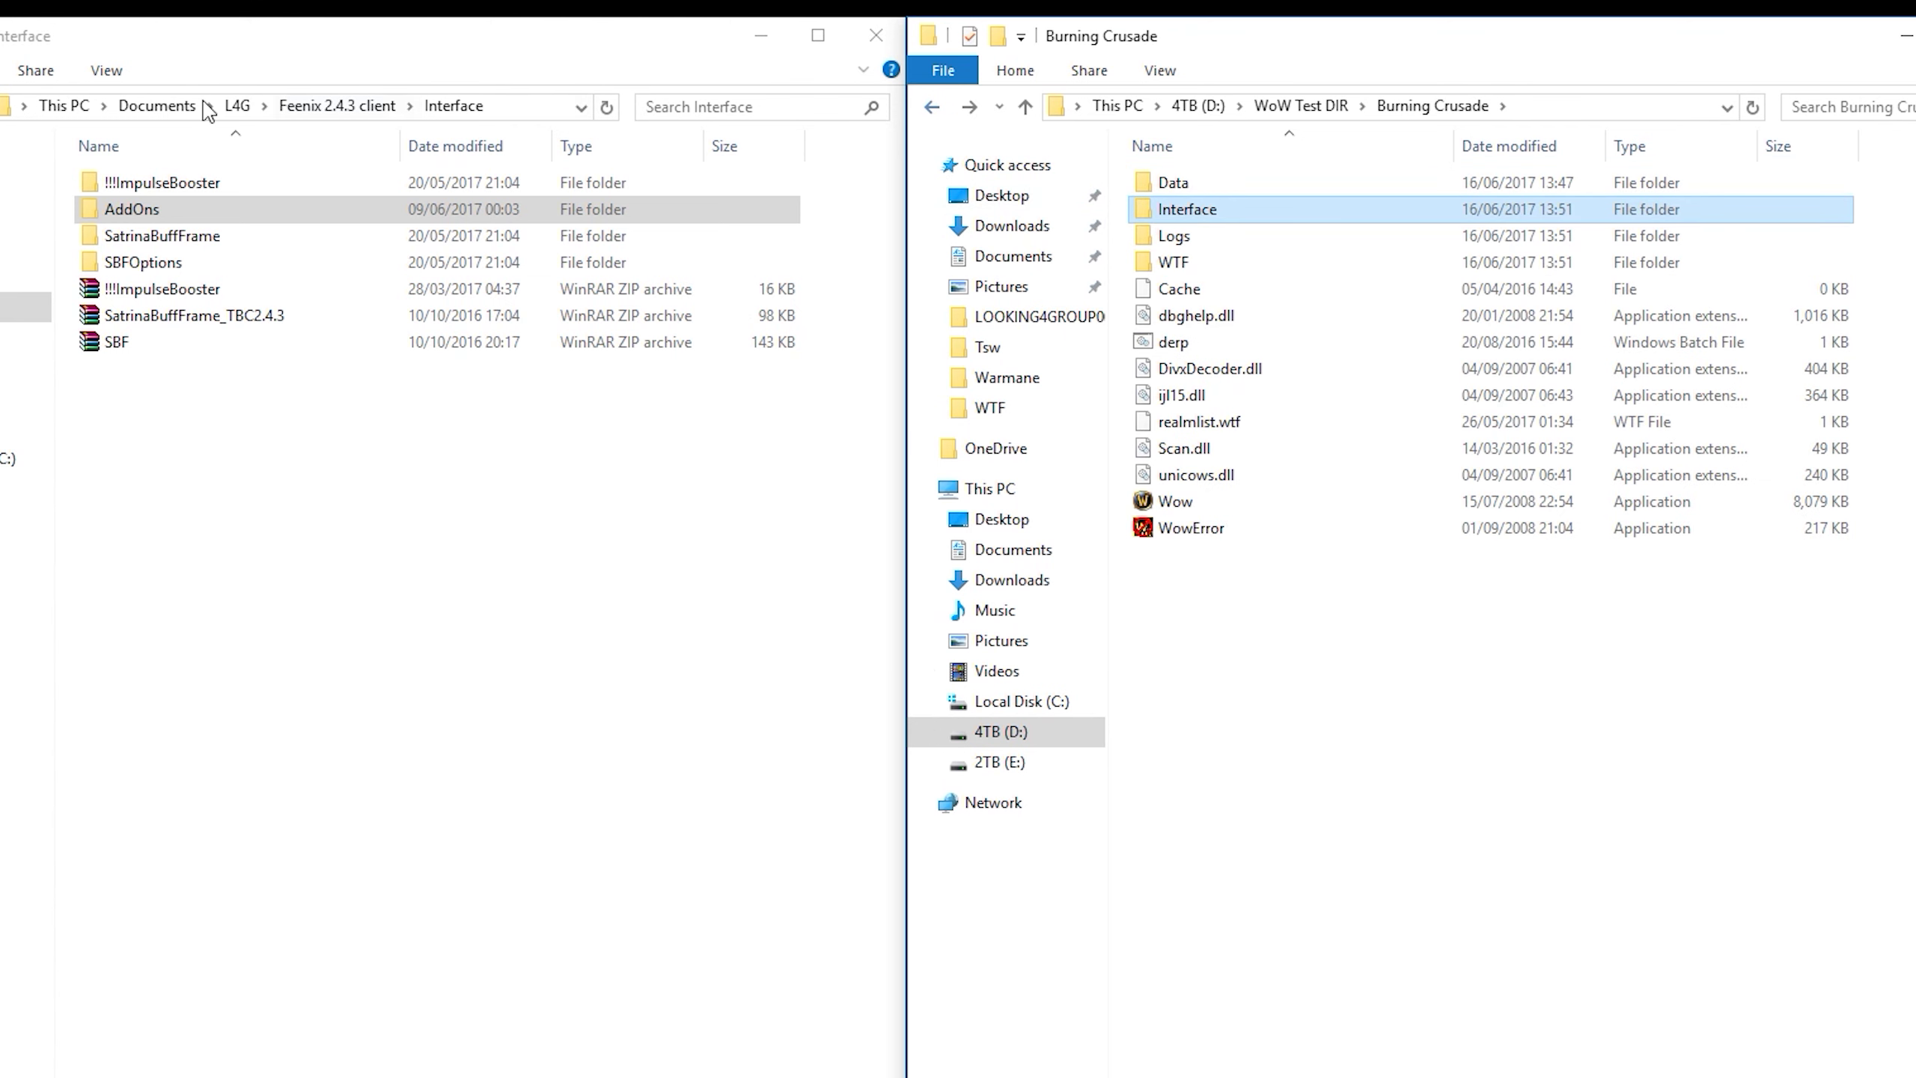
Launch Wow.exe from Burning Crusade and enter the new account name on the login screen
key(alt+Left)
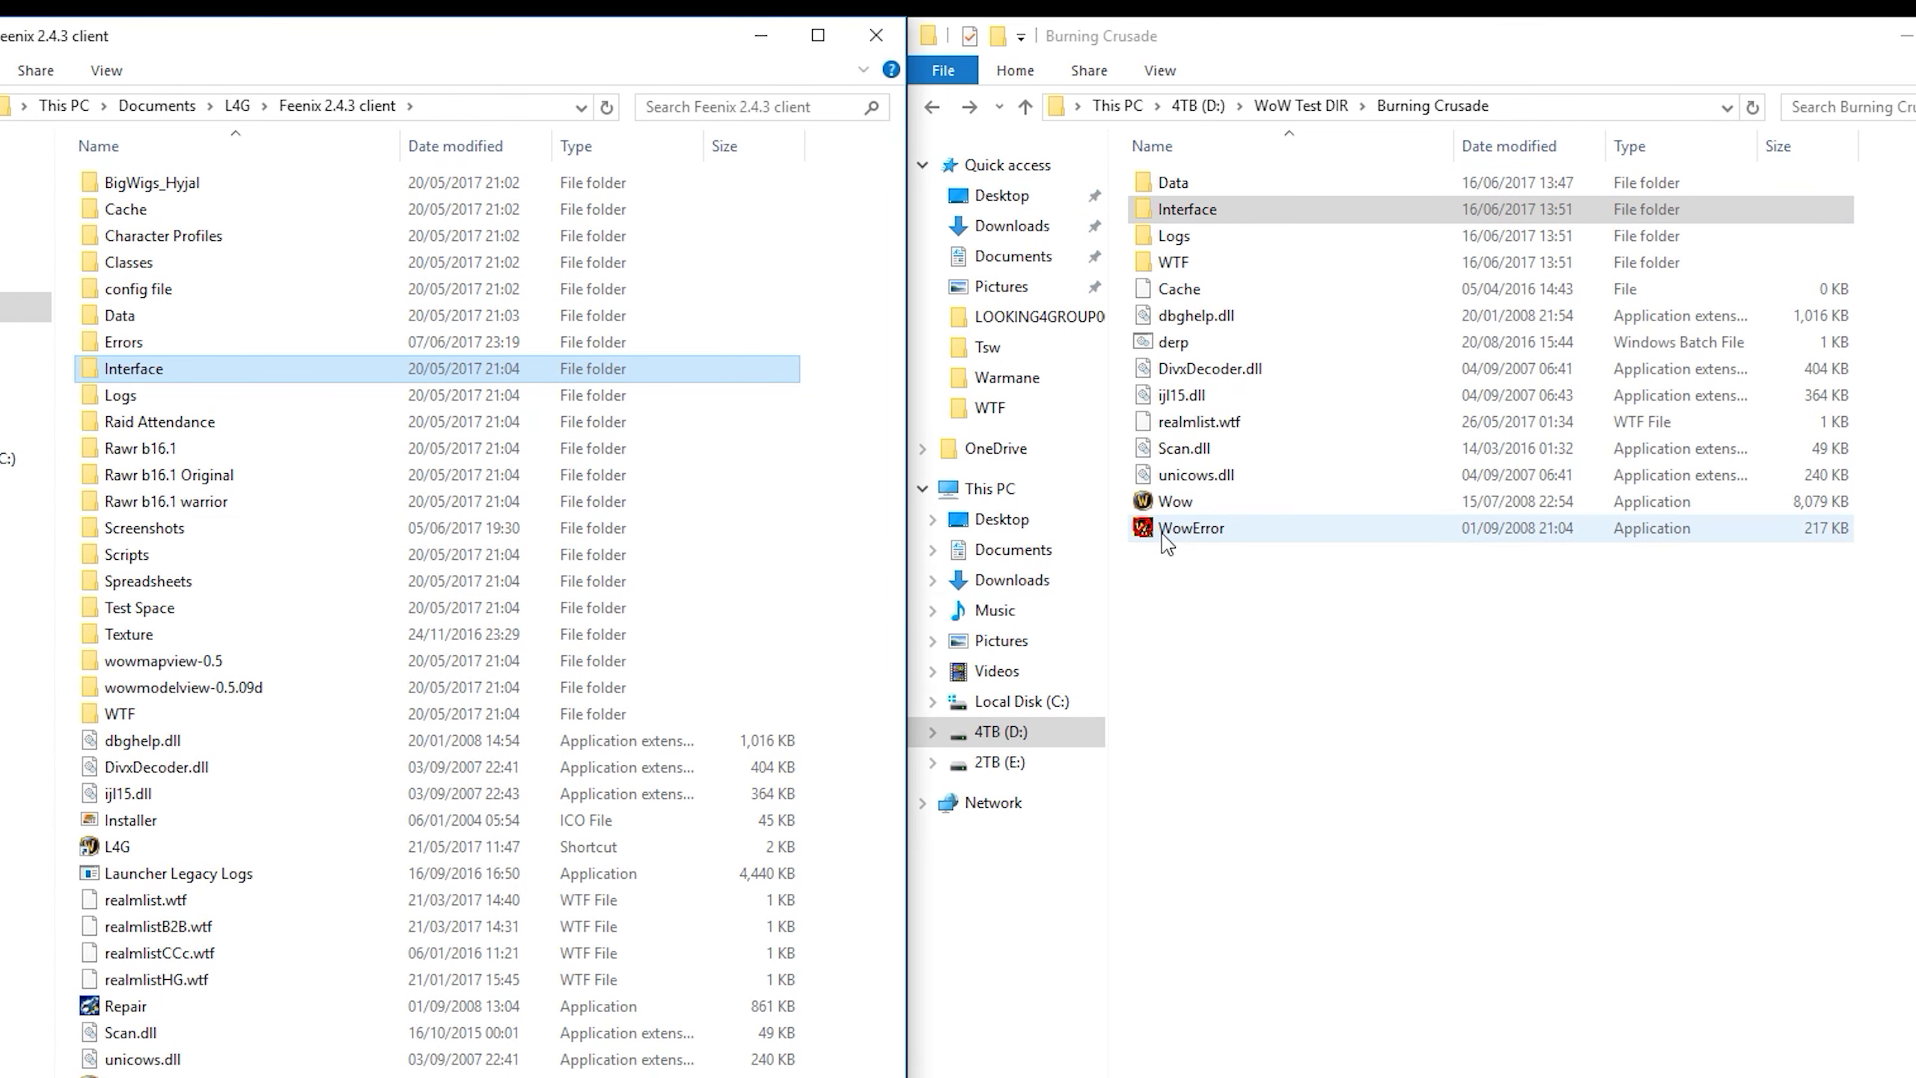
double_click(1176, 504)
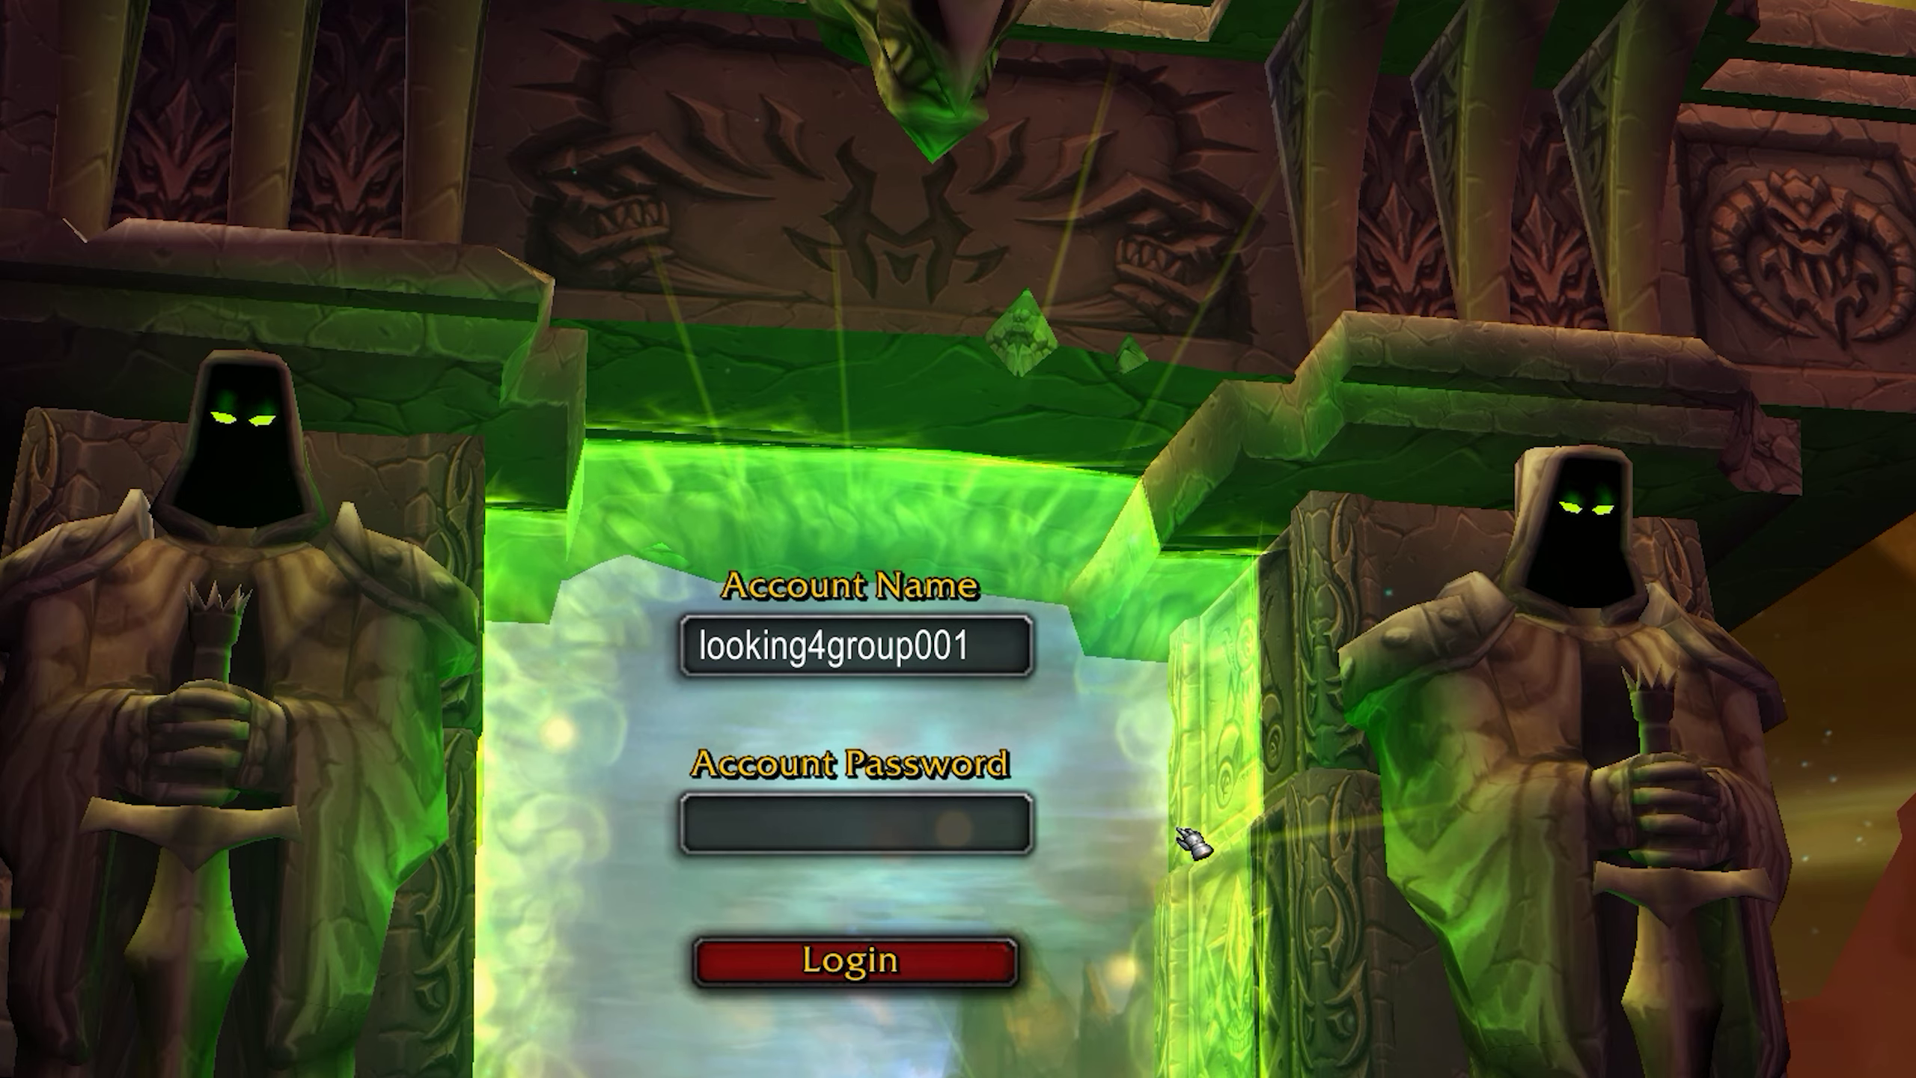
click(1028, 650)
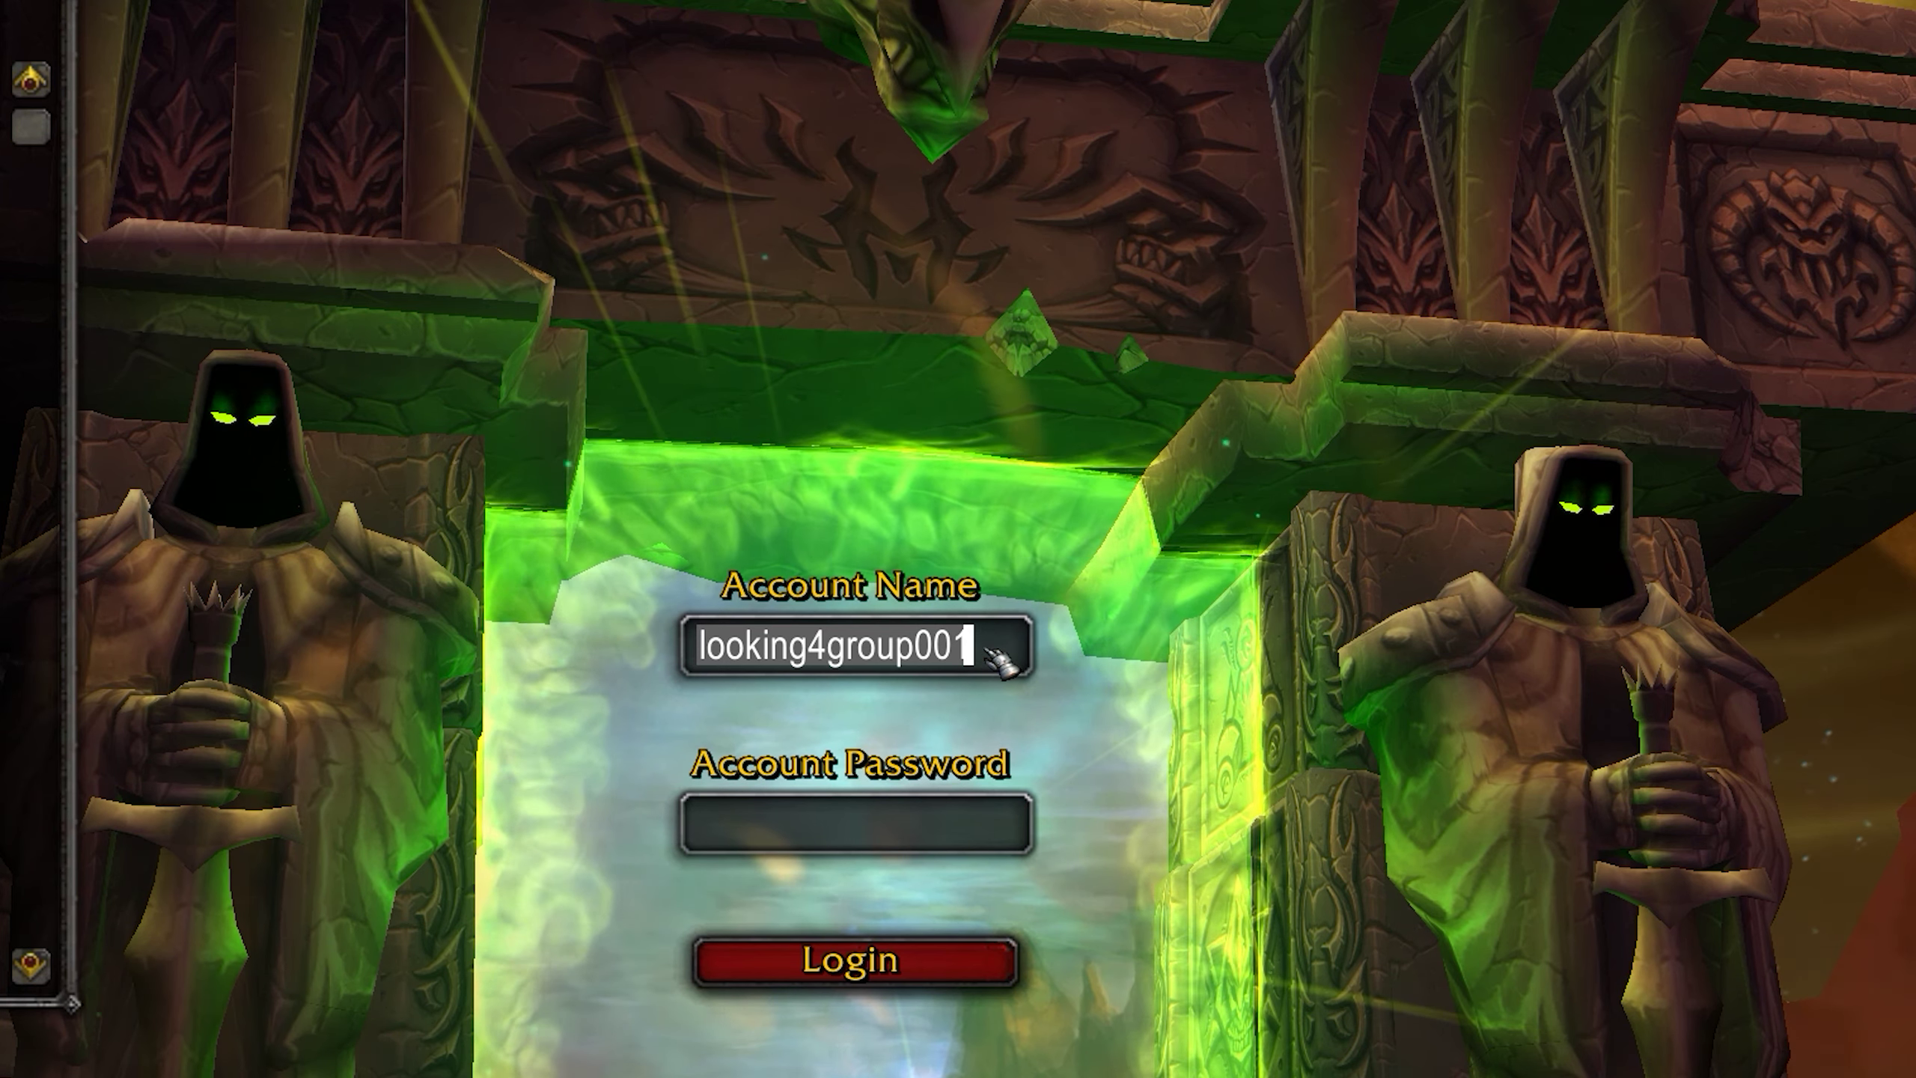
text(tsw)
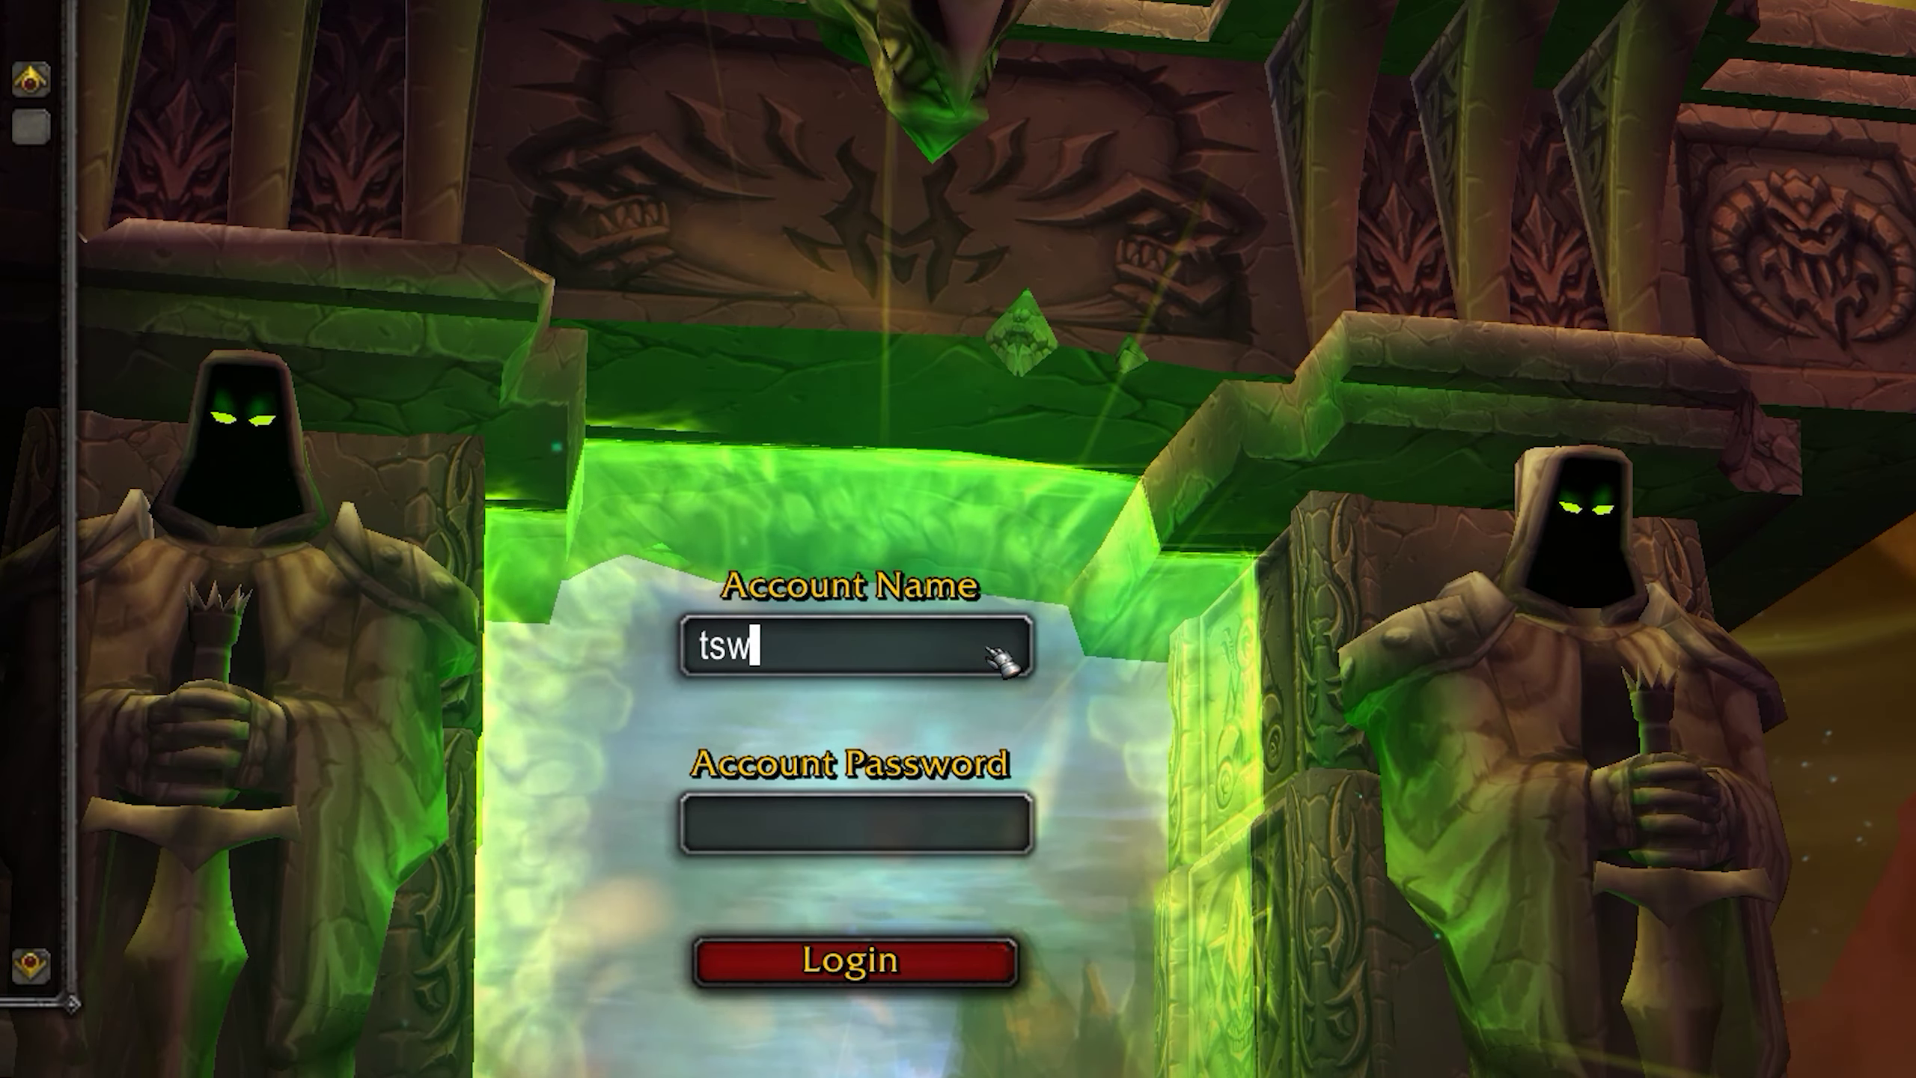
key(alt+Tab)
key(alt+Tab)
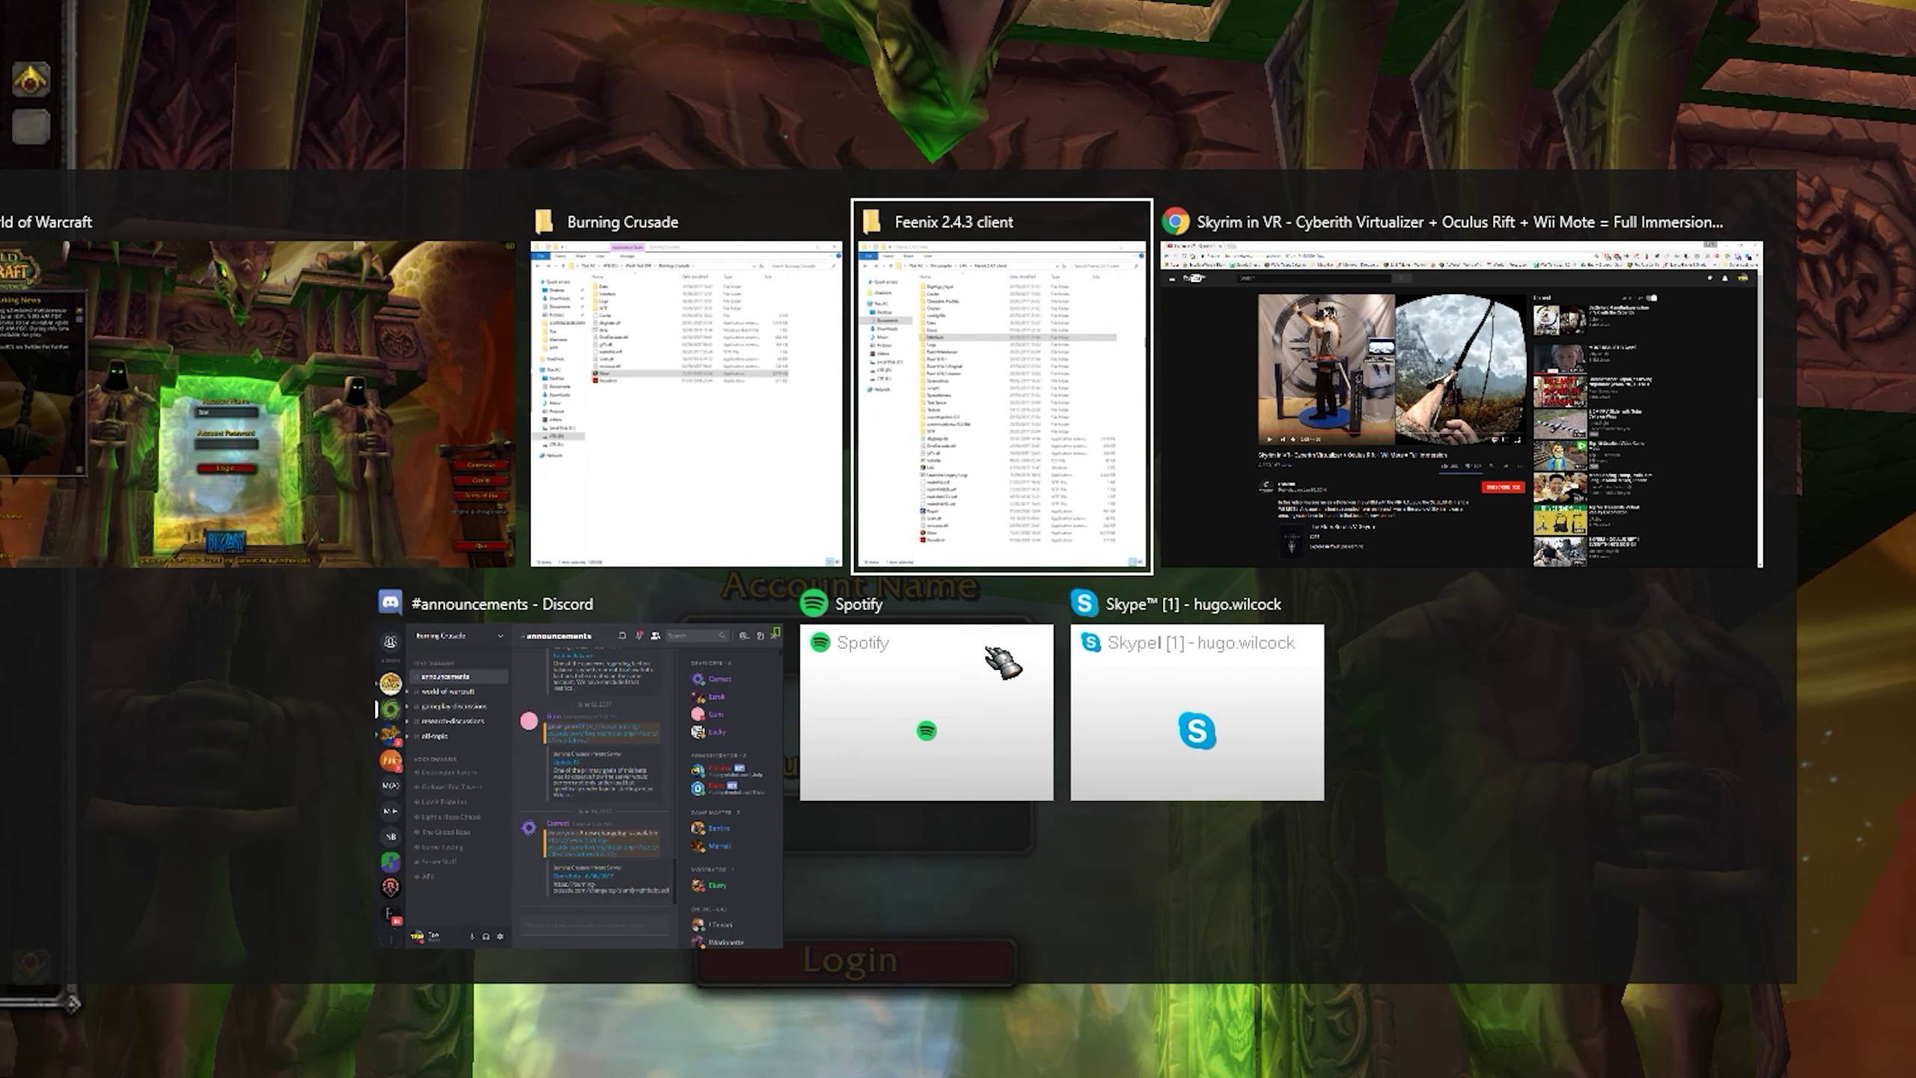
click(654, 445)
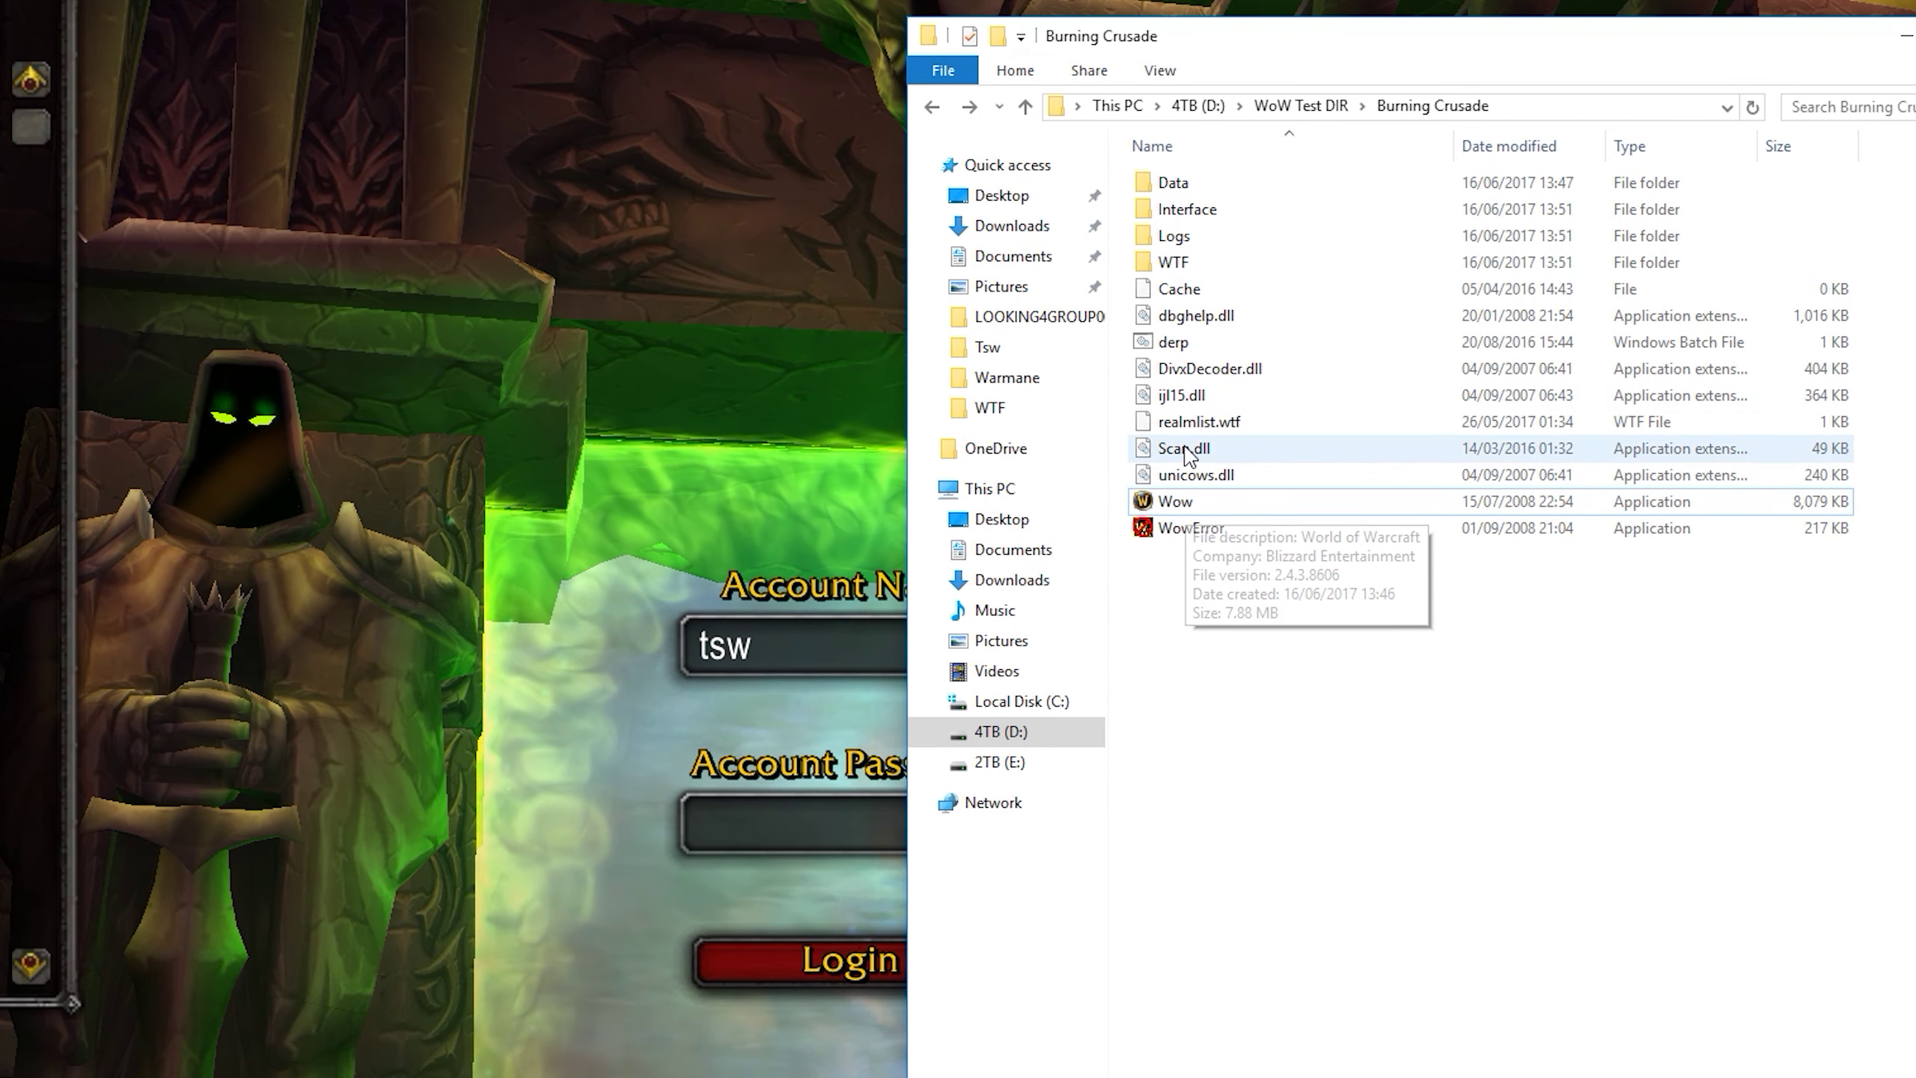
click(1244, 425)
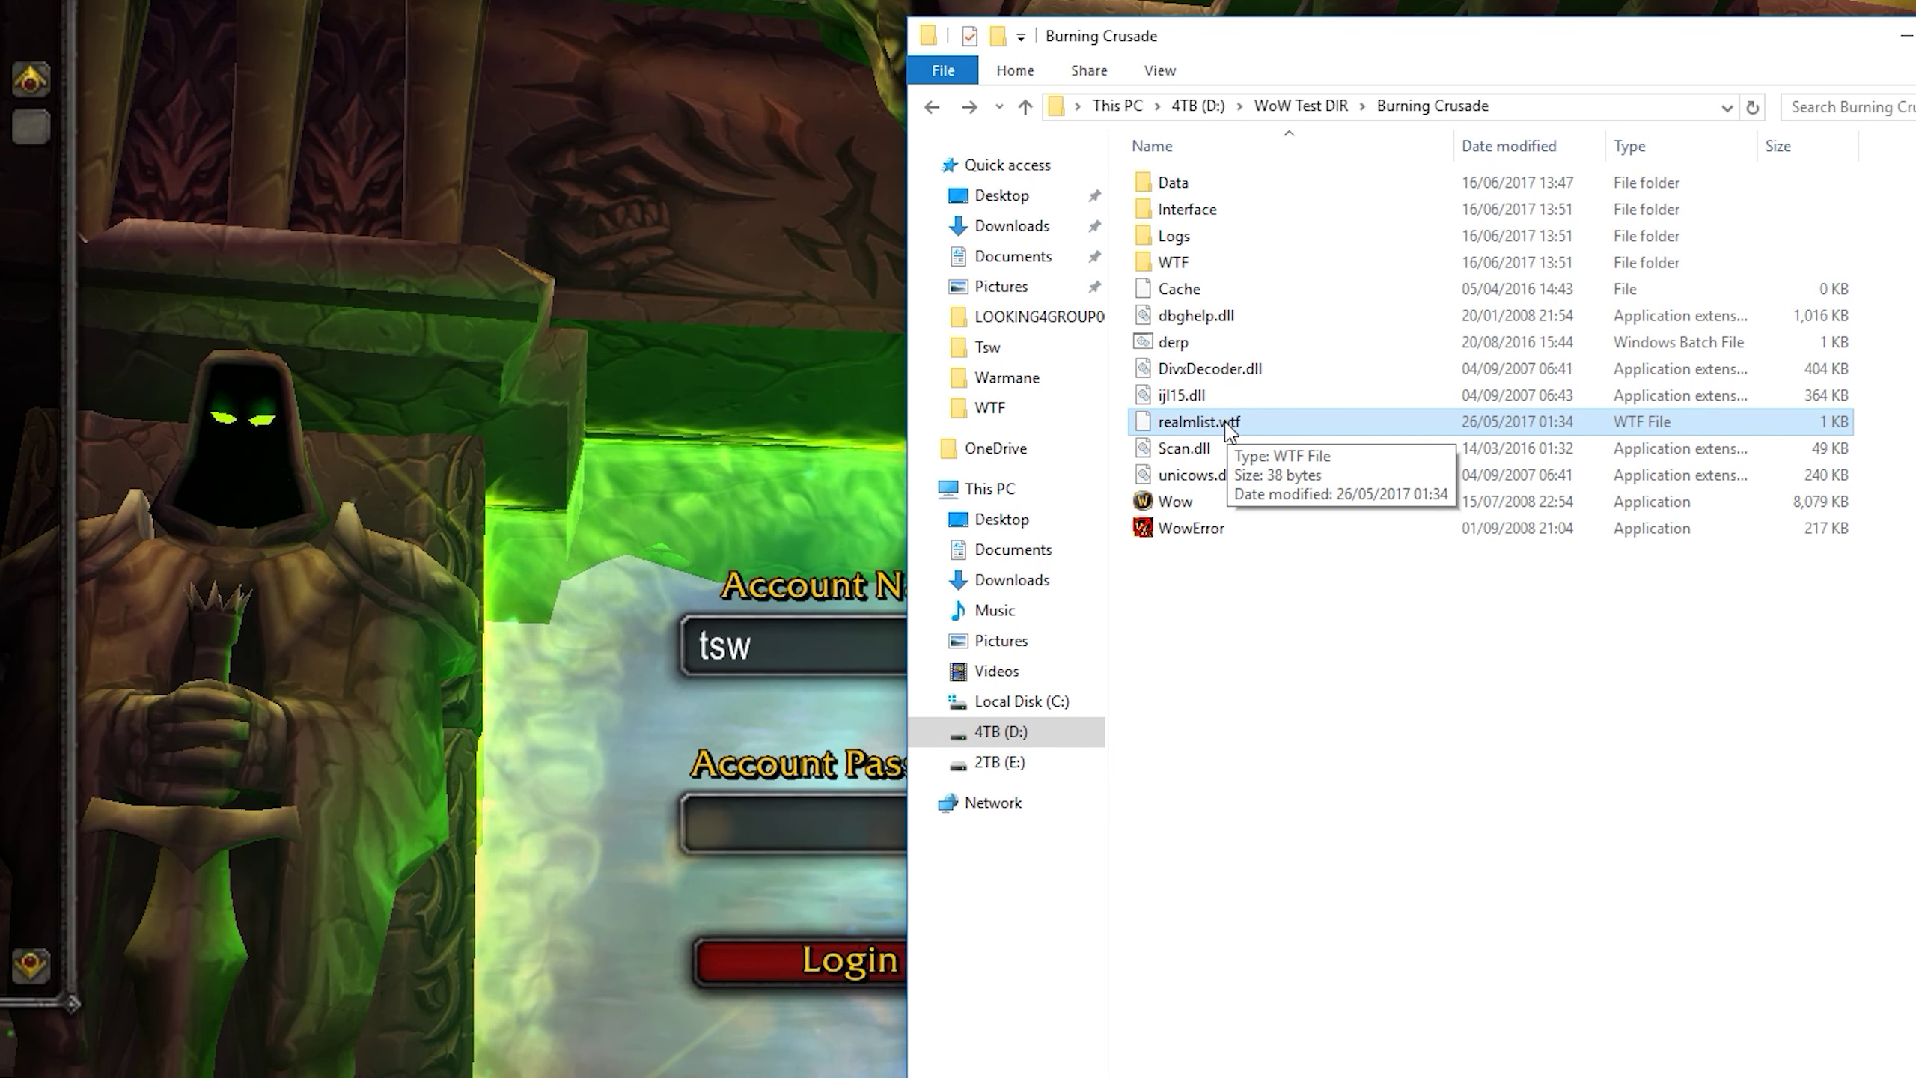
right_click(1232, 429)
click(1267, 436)
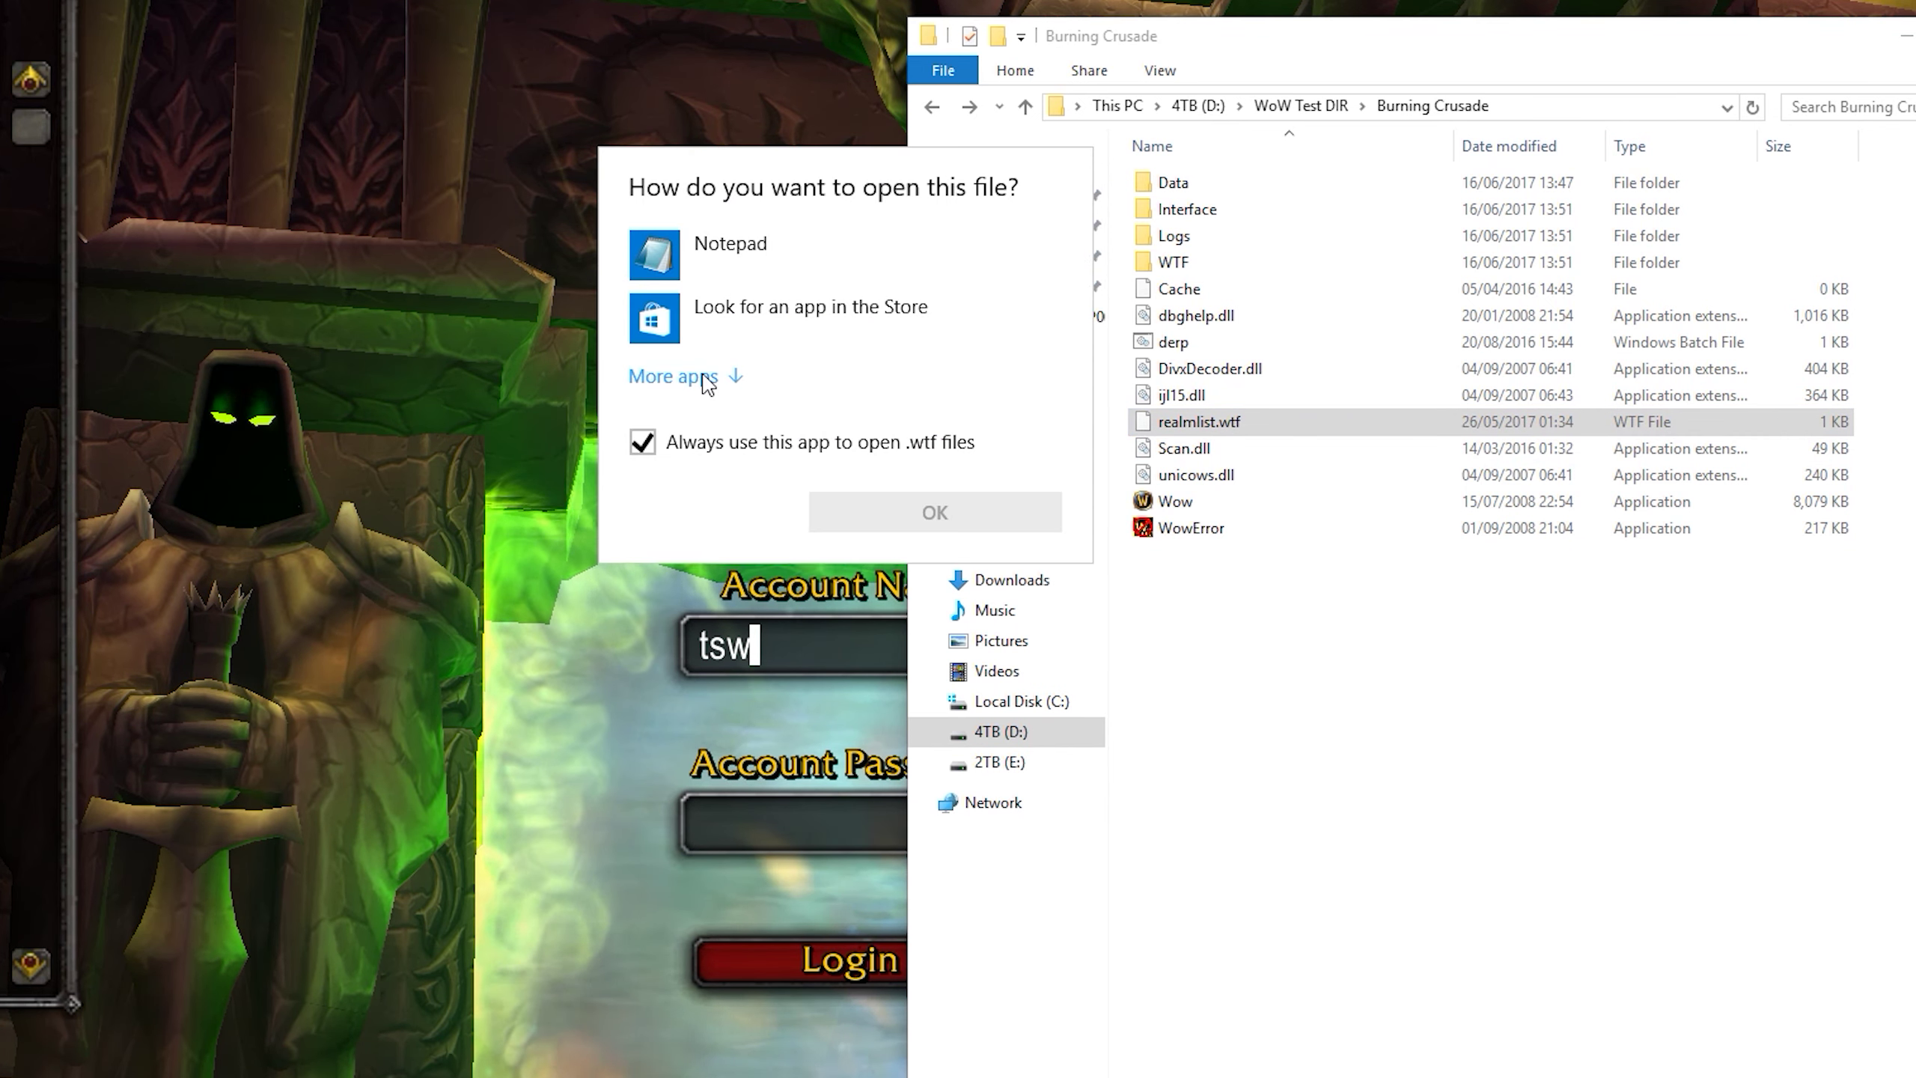
click(729, 445)
click(735, 246)
click(970, 521)
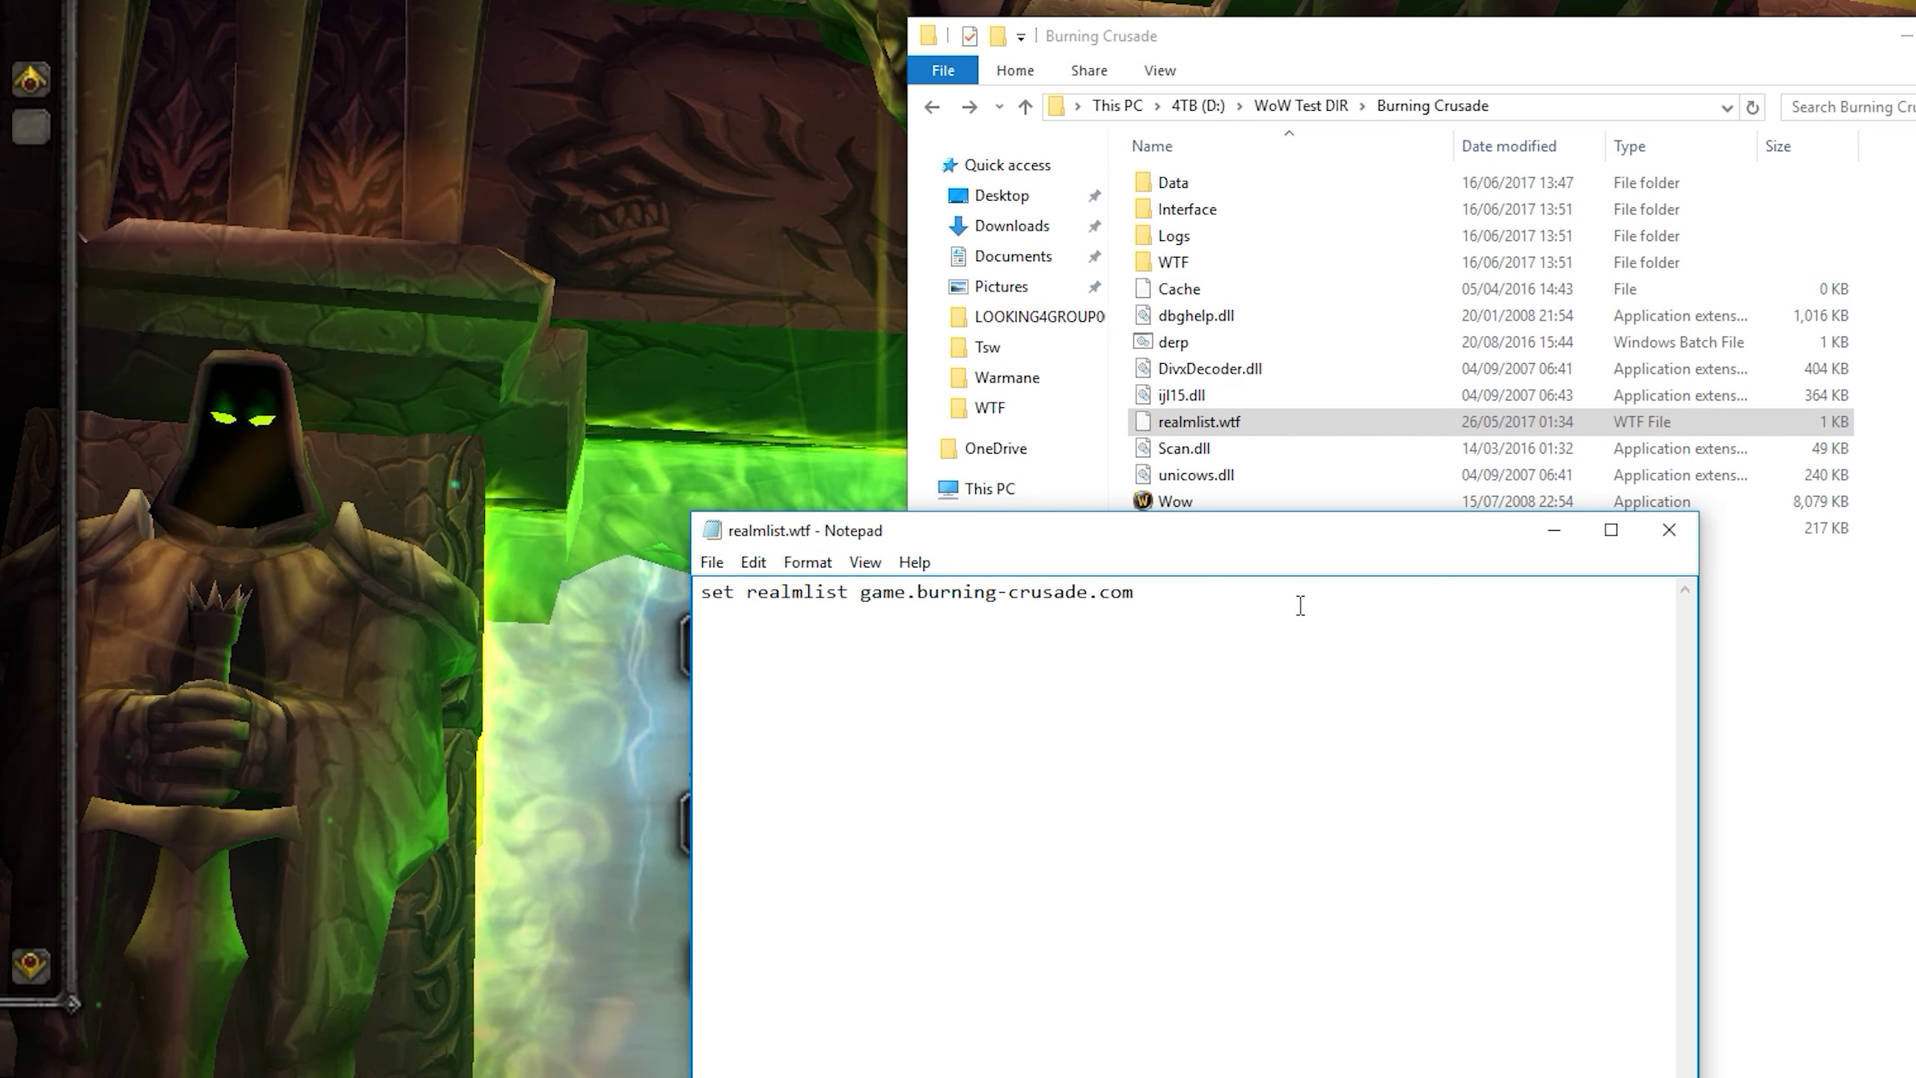
drag(1208, 596, 589, 605)
click(1209, 618)
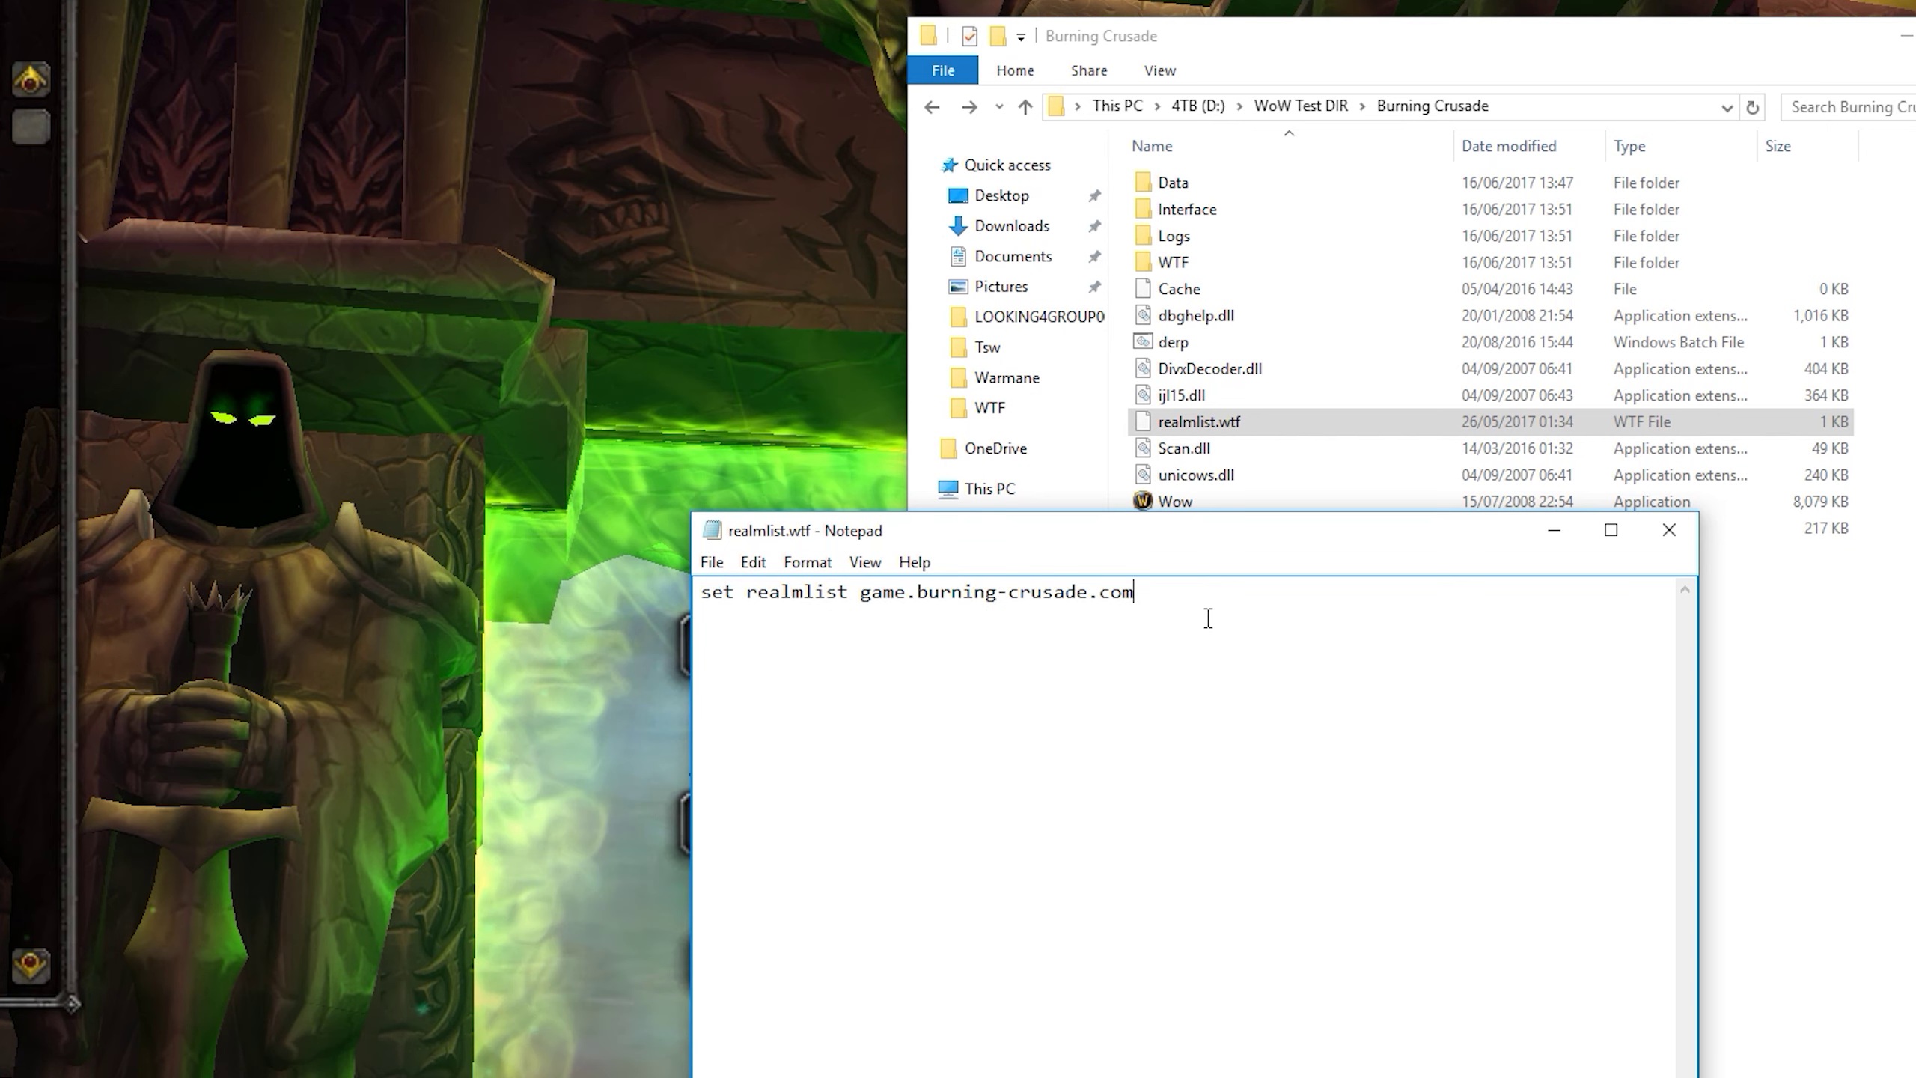
drag(1136, 596, 601, 589)
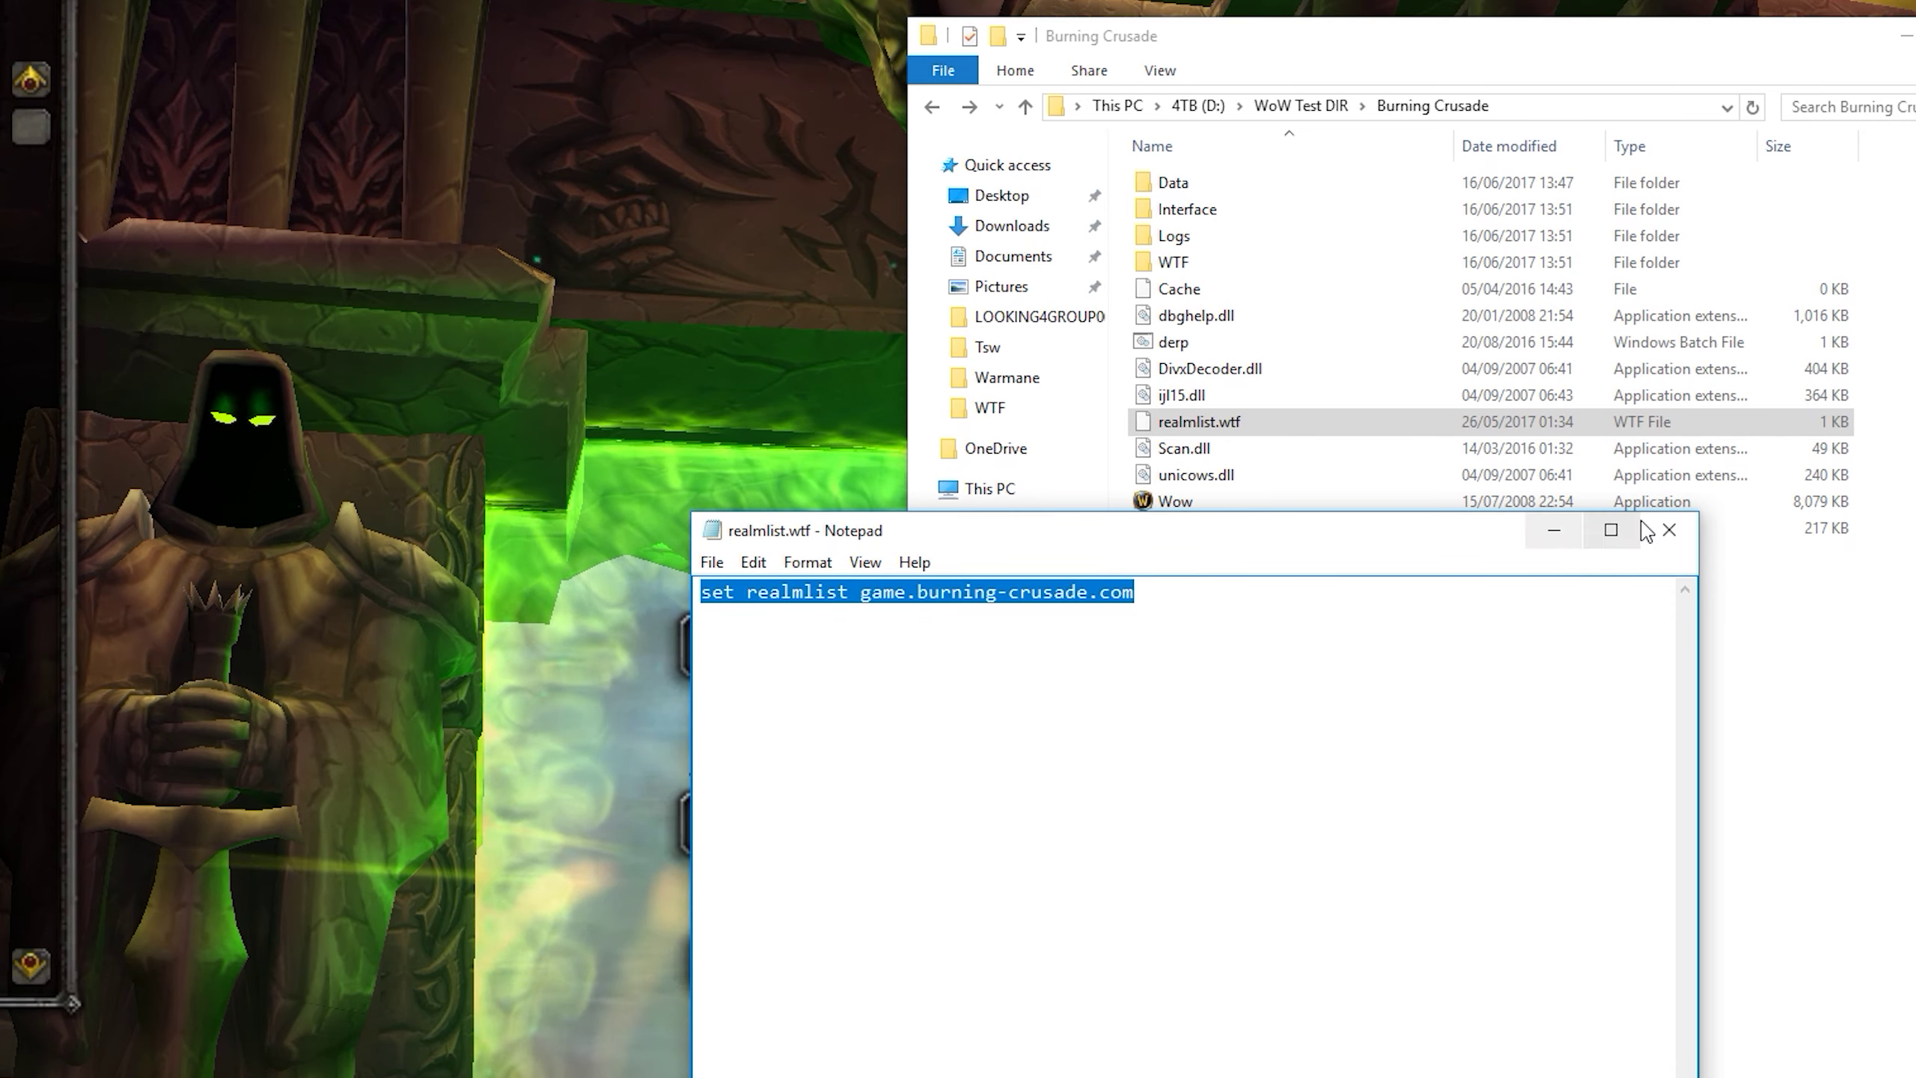
click(1668, 529)
click(779, 832)
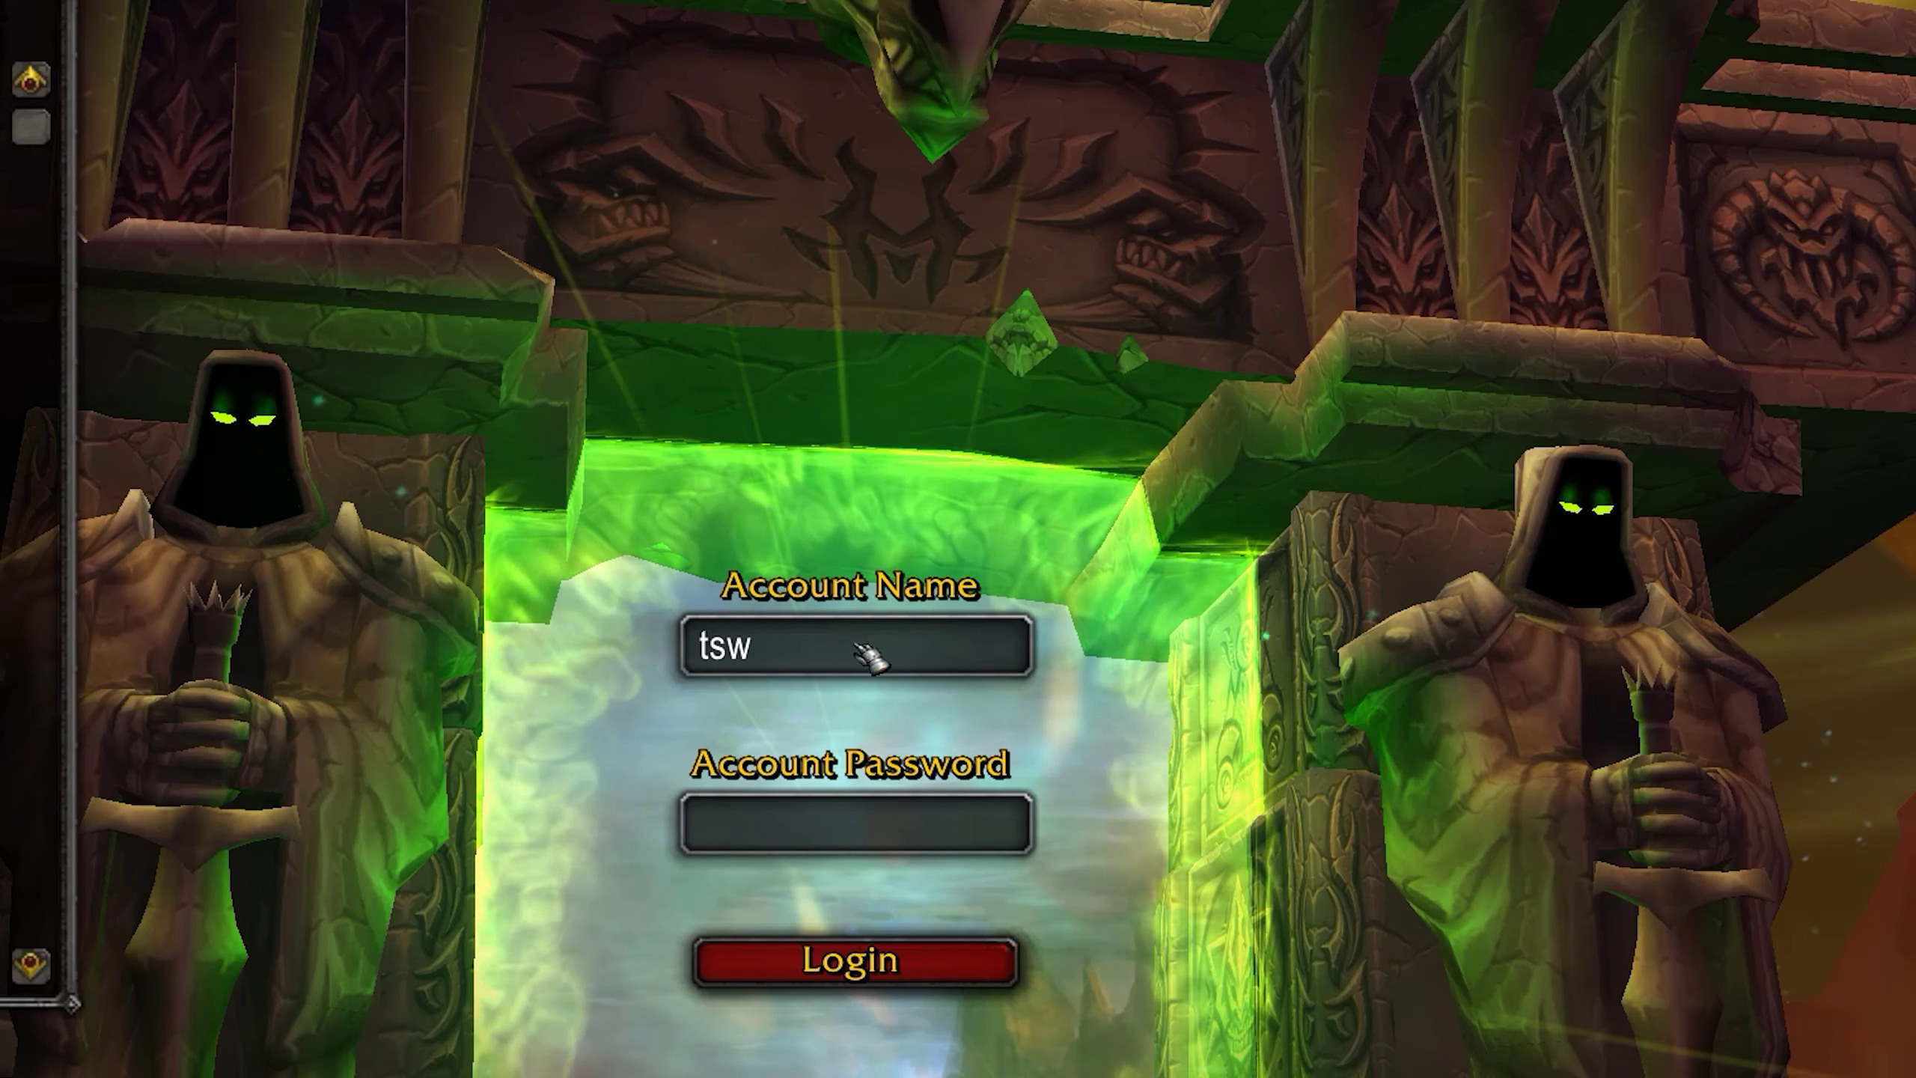
drag(875, 653, 548, 663)
Open the account's settings folder under WTF\Account in the game directory
key(alt+Tab)
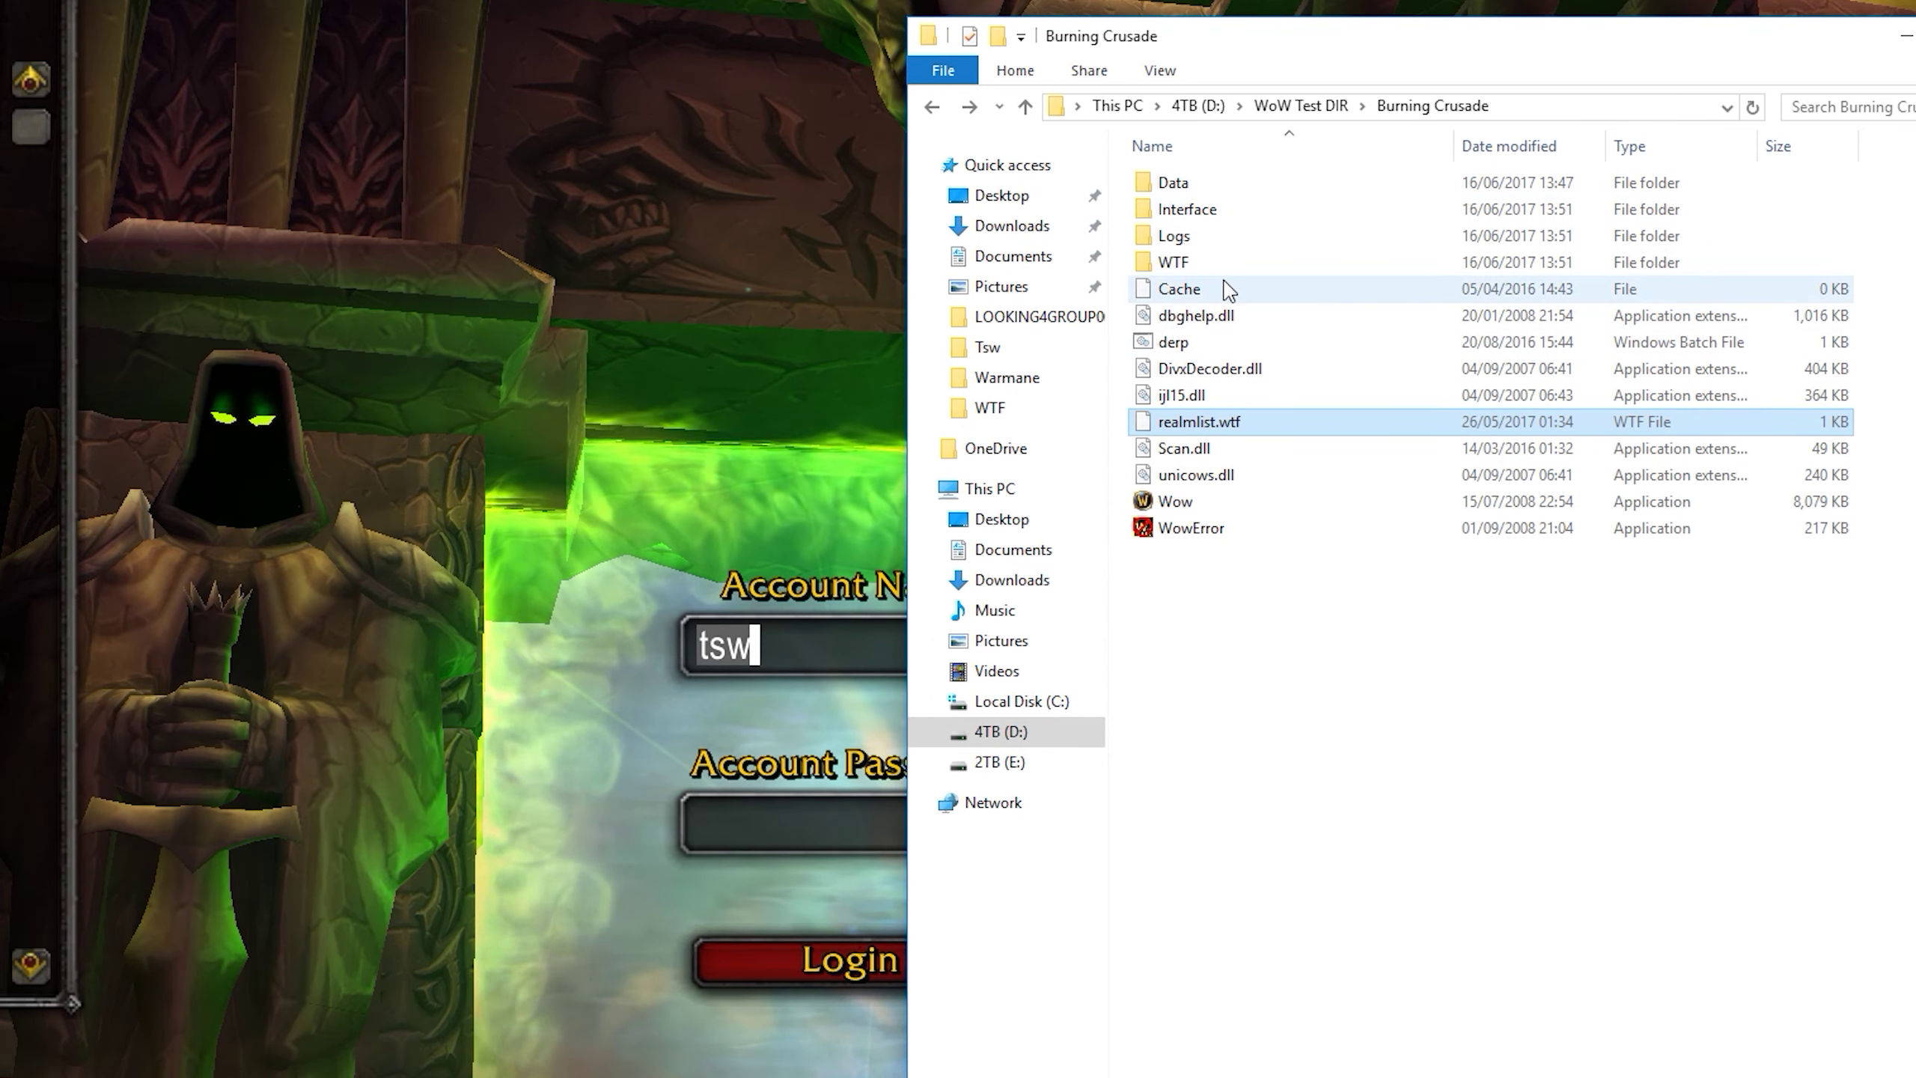
double_click(1235, 264)
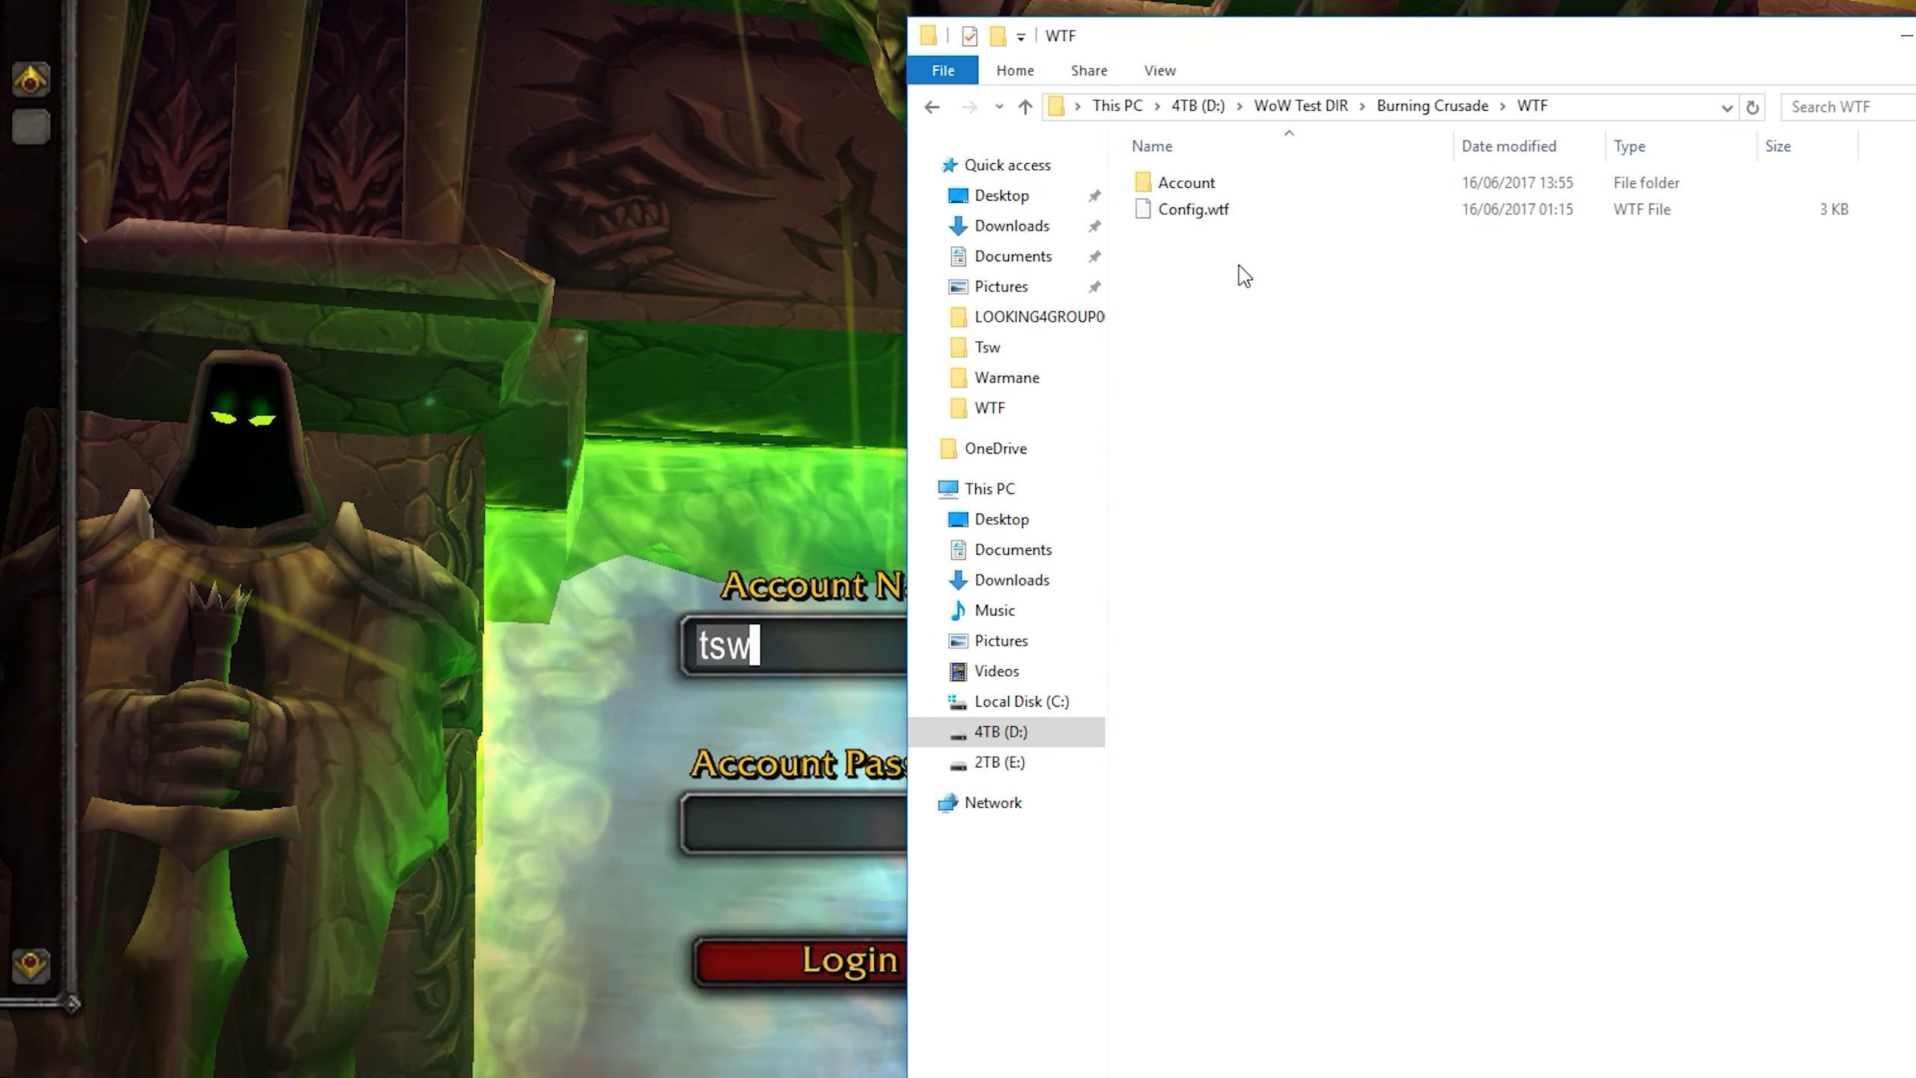
double_click(1245, 187)
double_click(1228, 215)
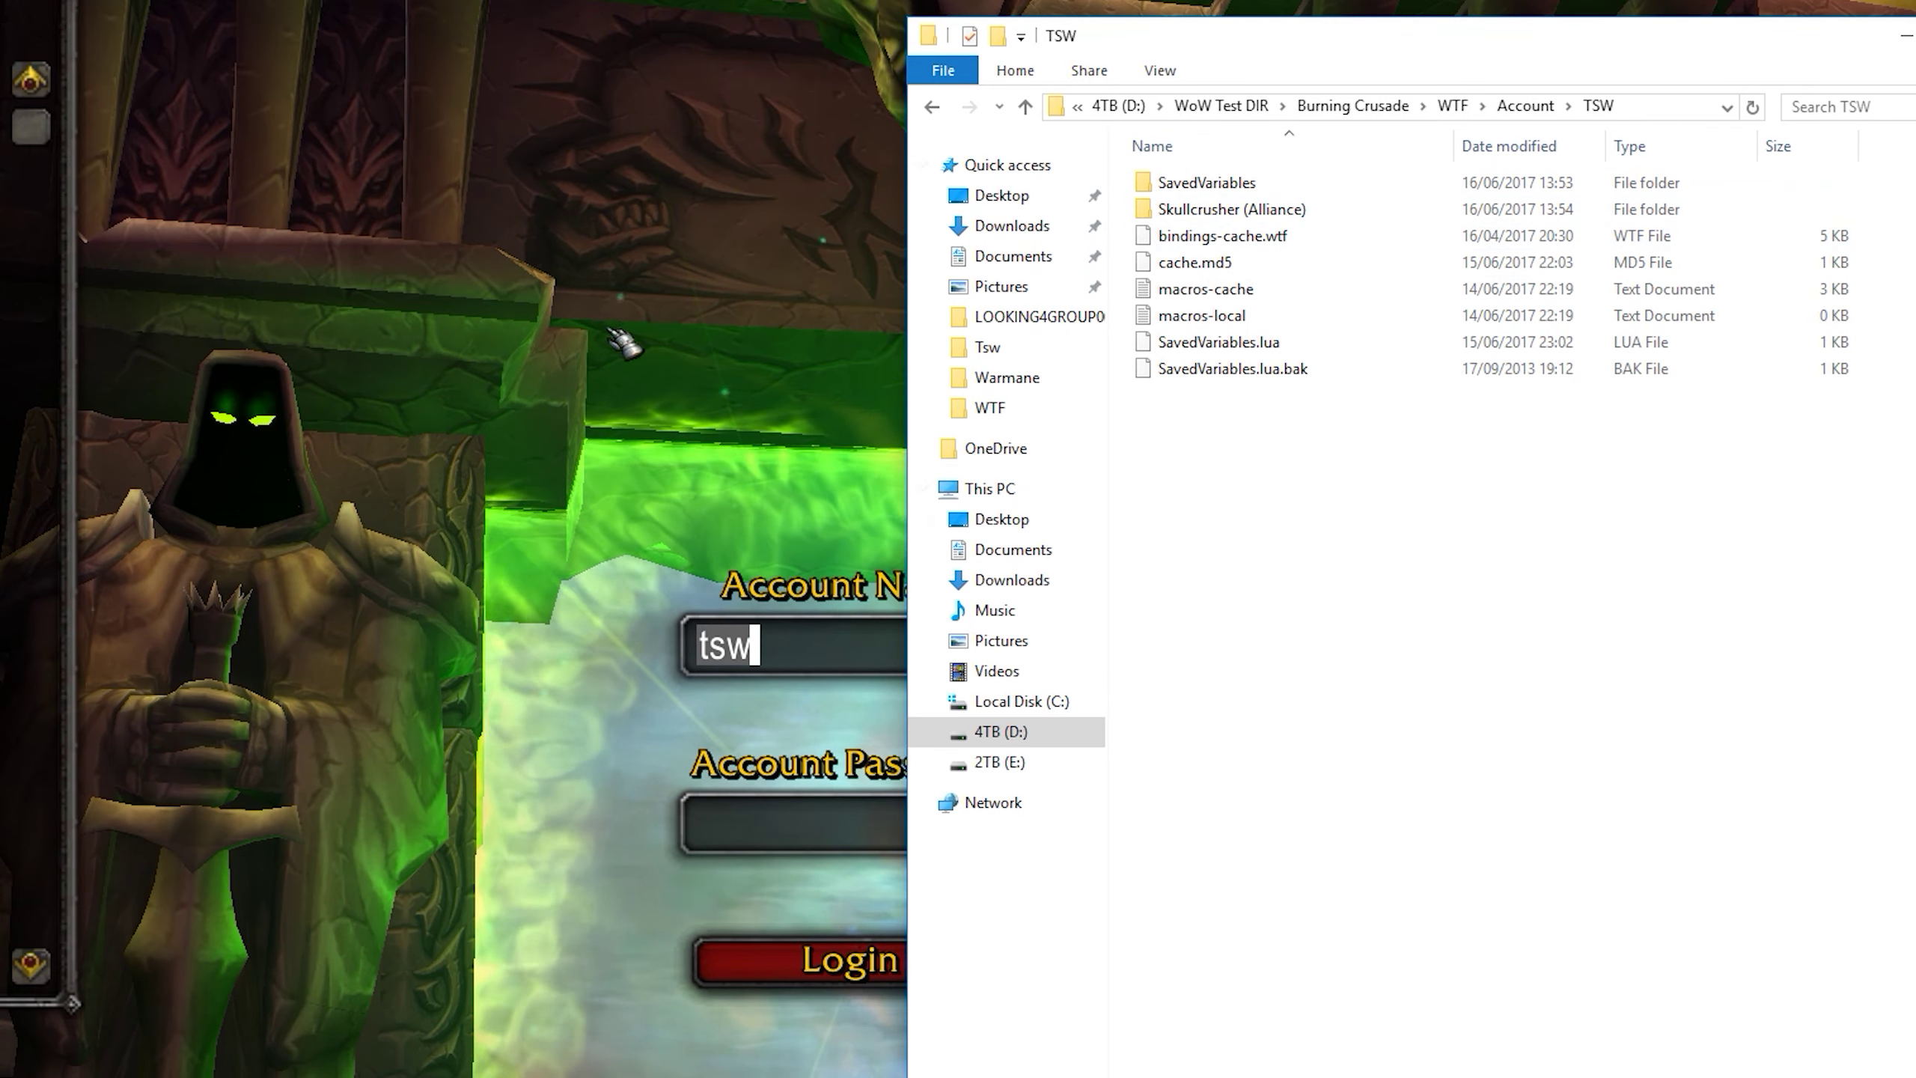
Log in with the account password and choose United States as the preferred location
key(alt+Tab)
click(837, 843)
text(******)
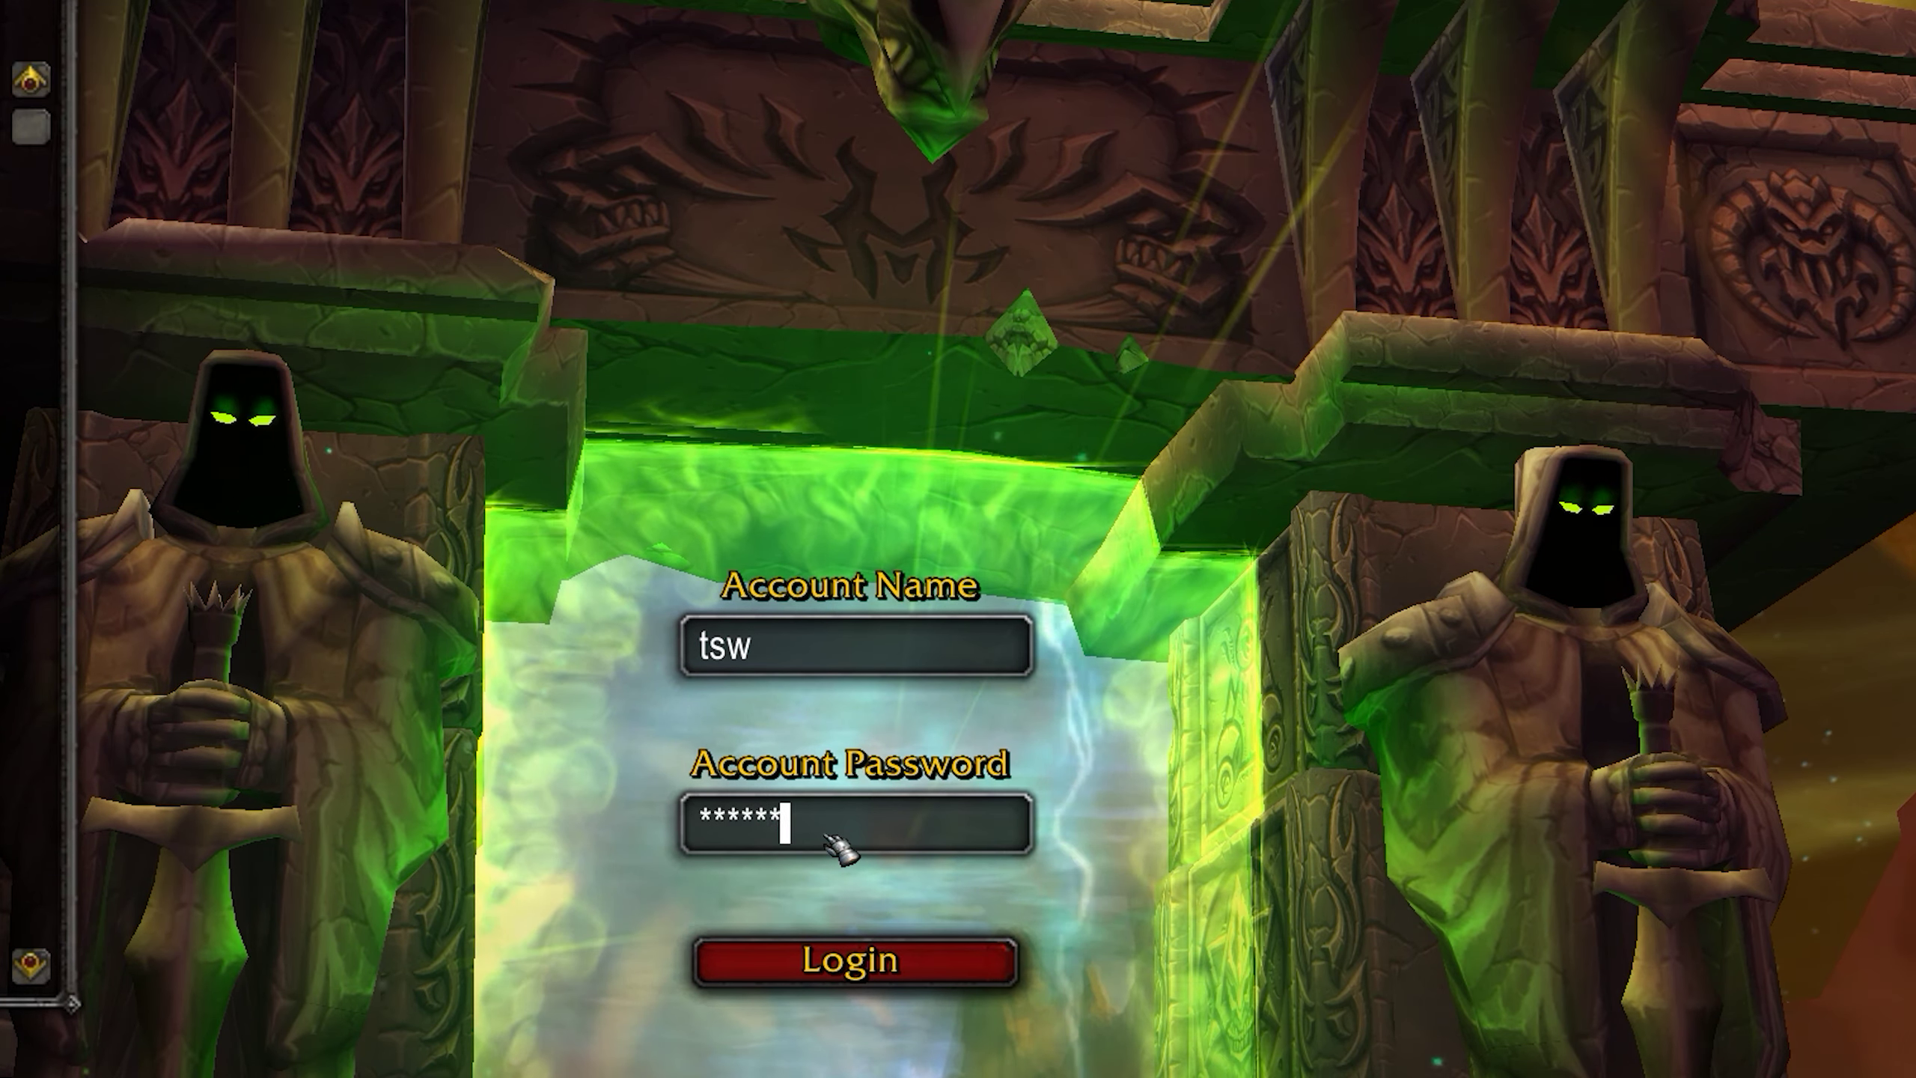
key(Return)
key(alt+Tab)
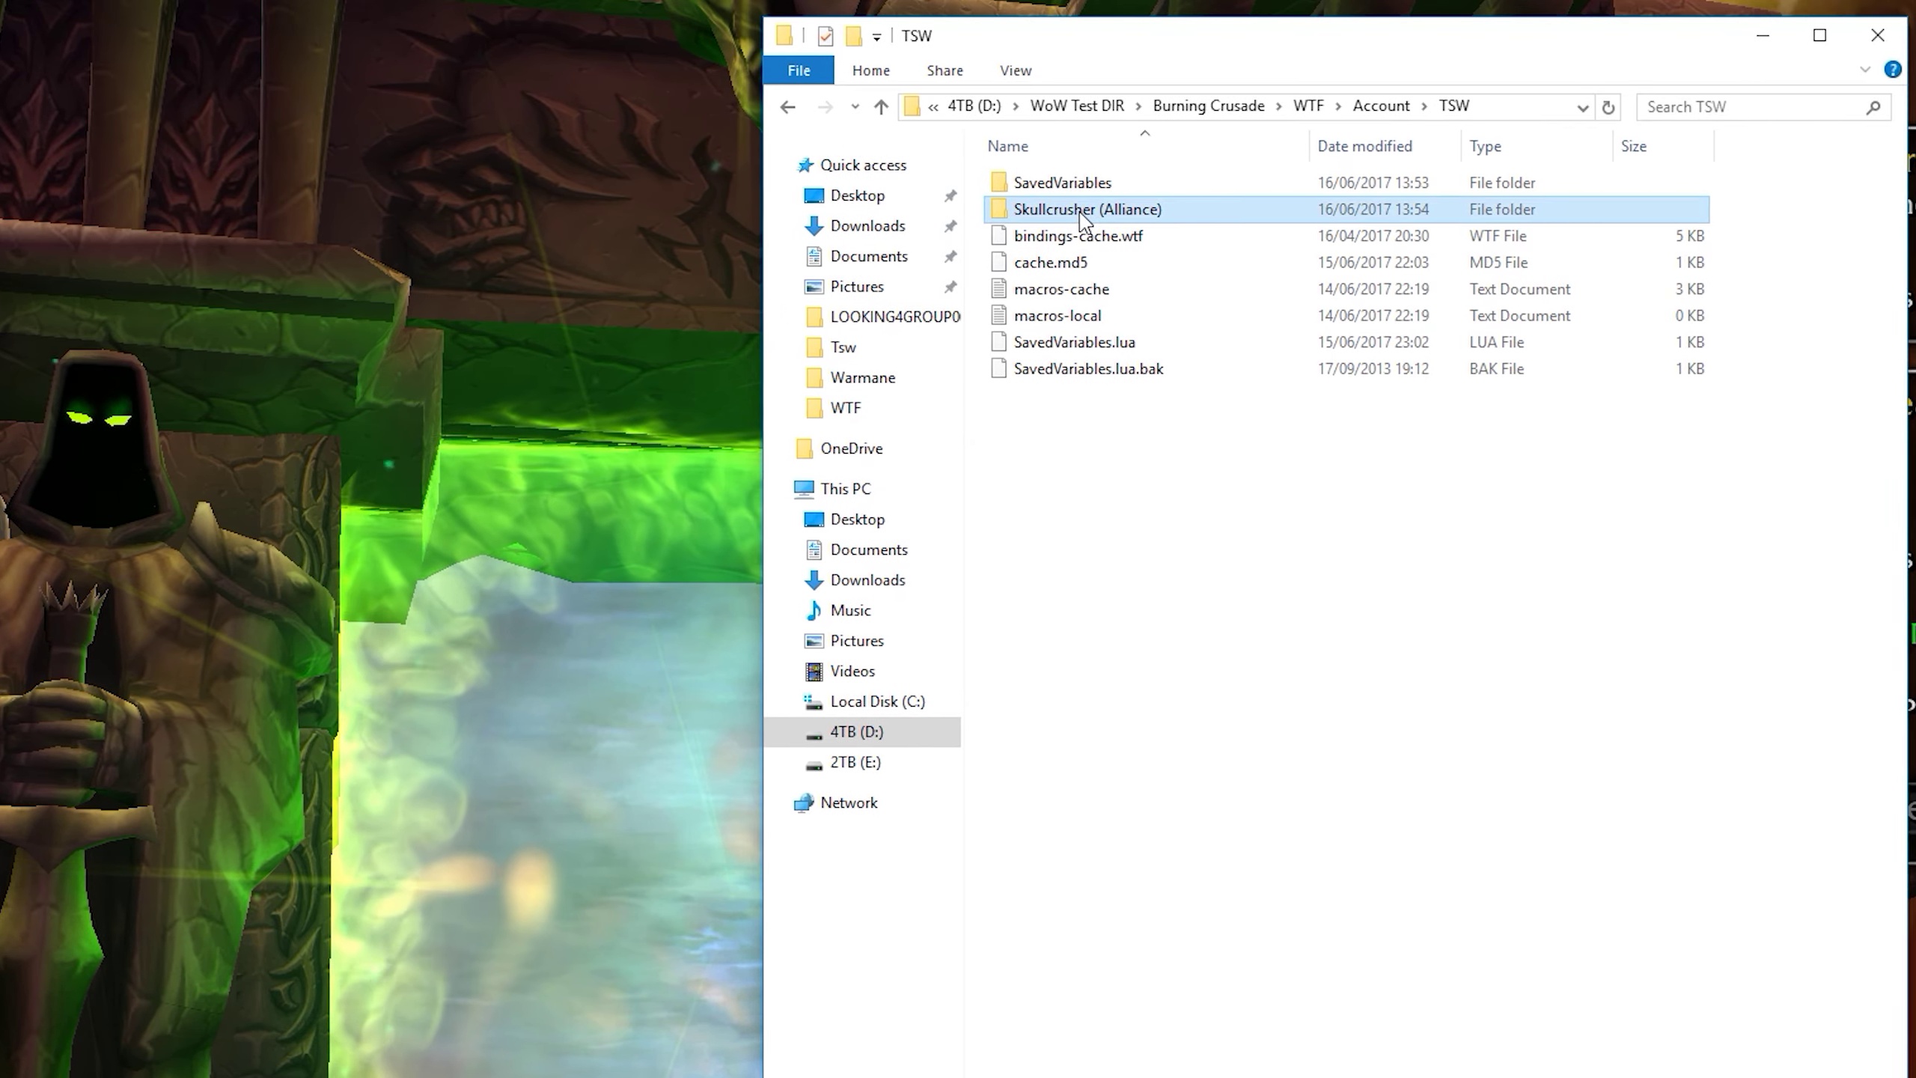
key(alt+Tab)
click(1467, 297)
Accept the suggested Skullcrusher (Alliance) realm, review the enabled addons, and enter the world
click(1735, 809)
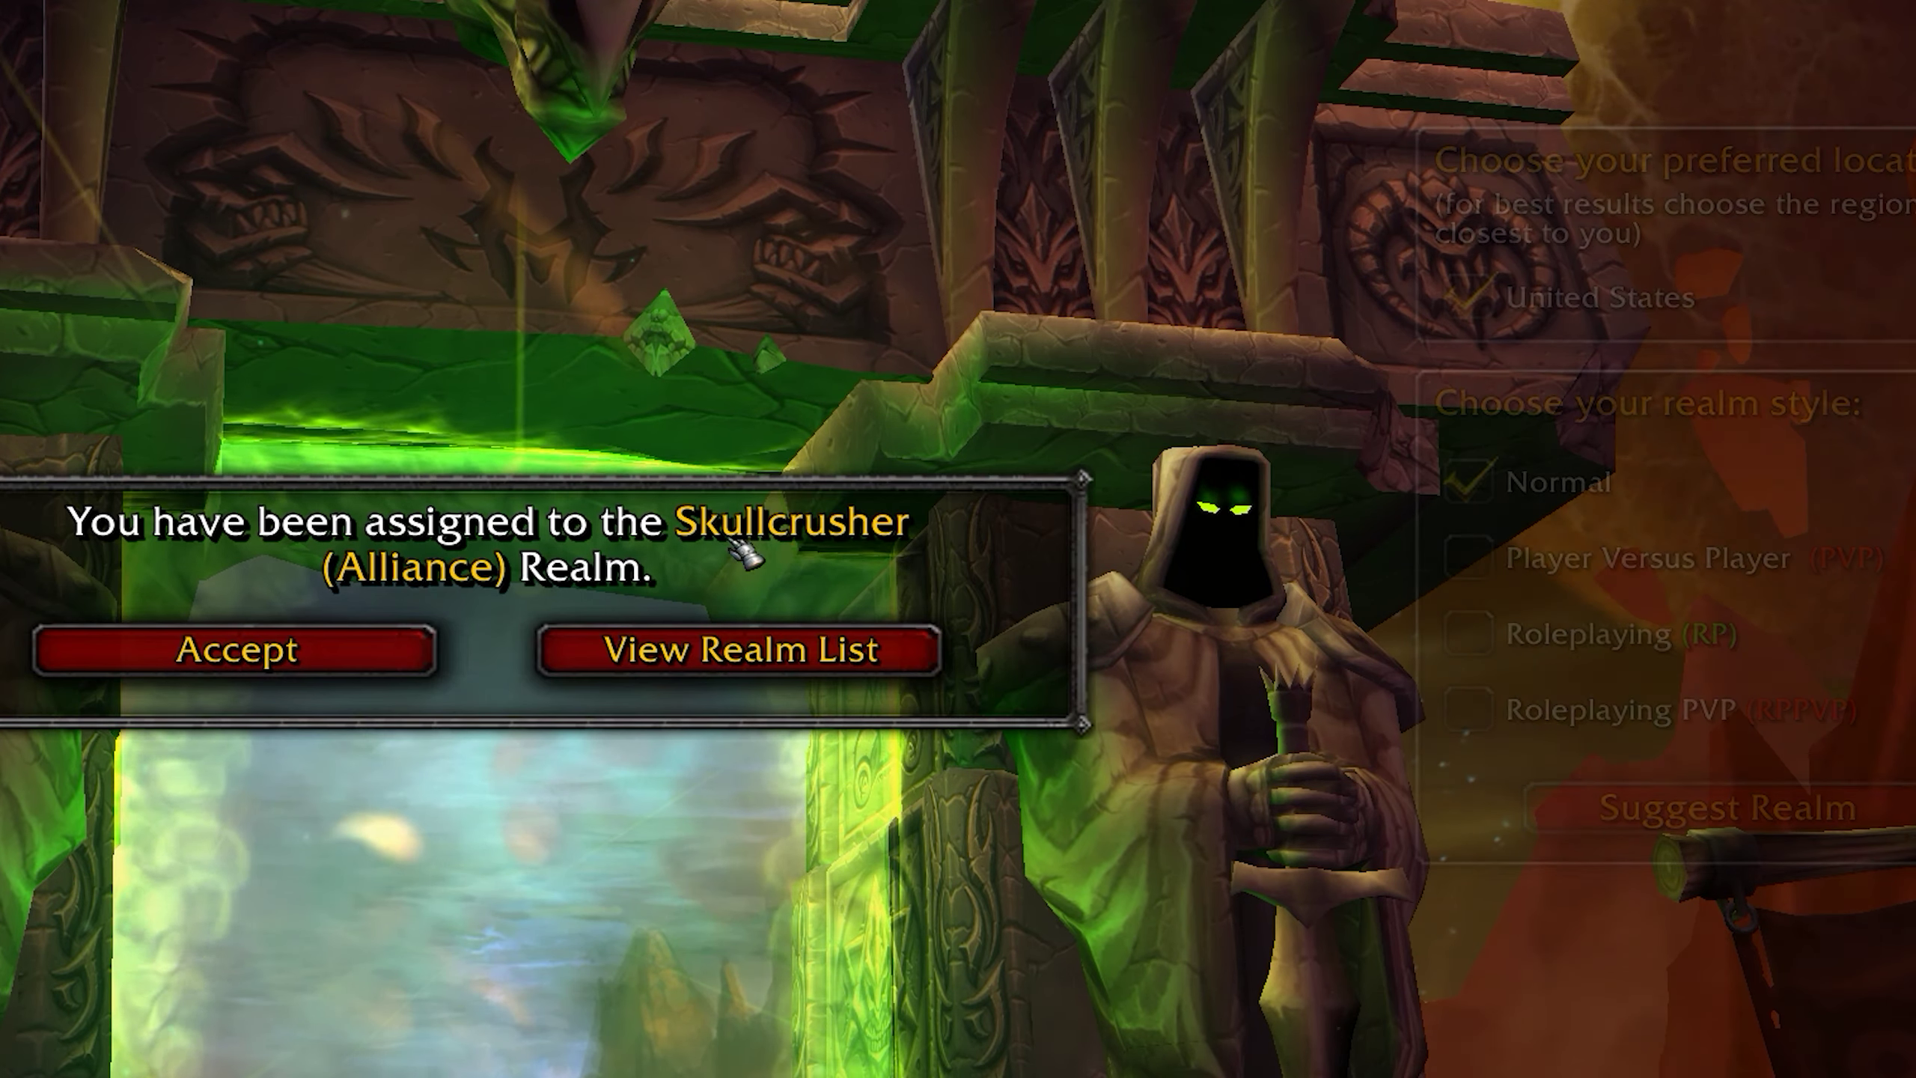
click(192, 671)
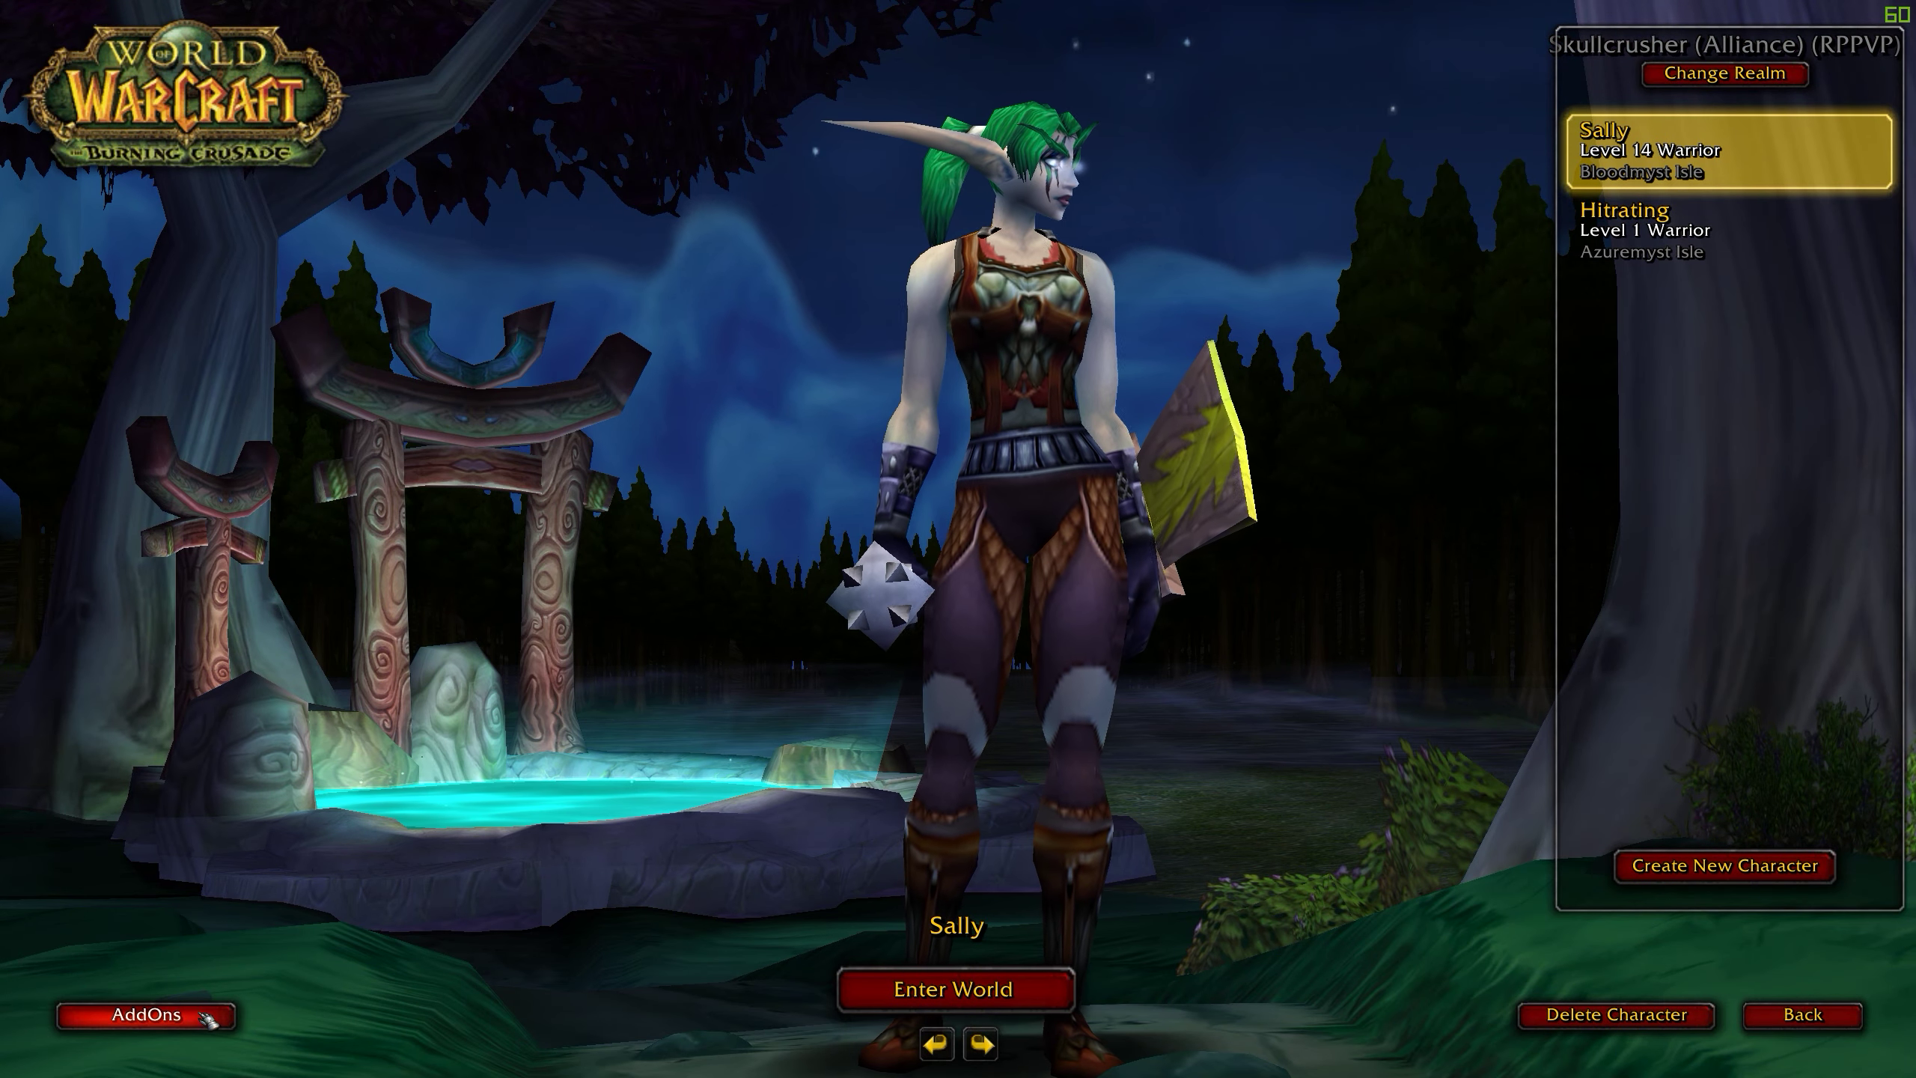
click(147, 1015)
scroll(992, 415, down, 15)
scroll(992, 423, up, 10)
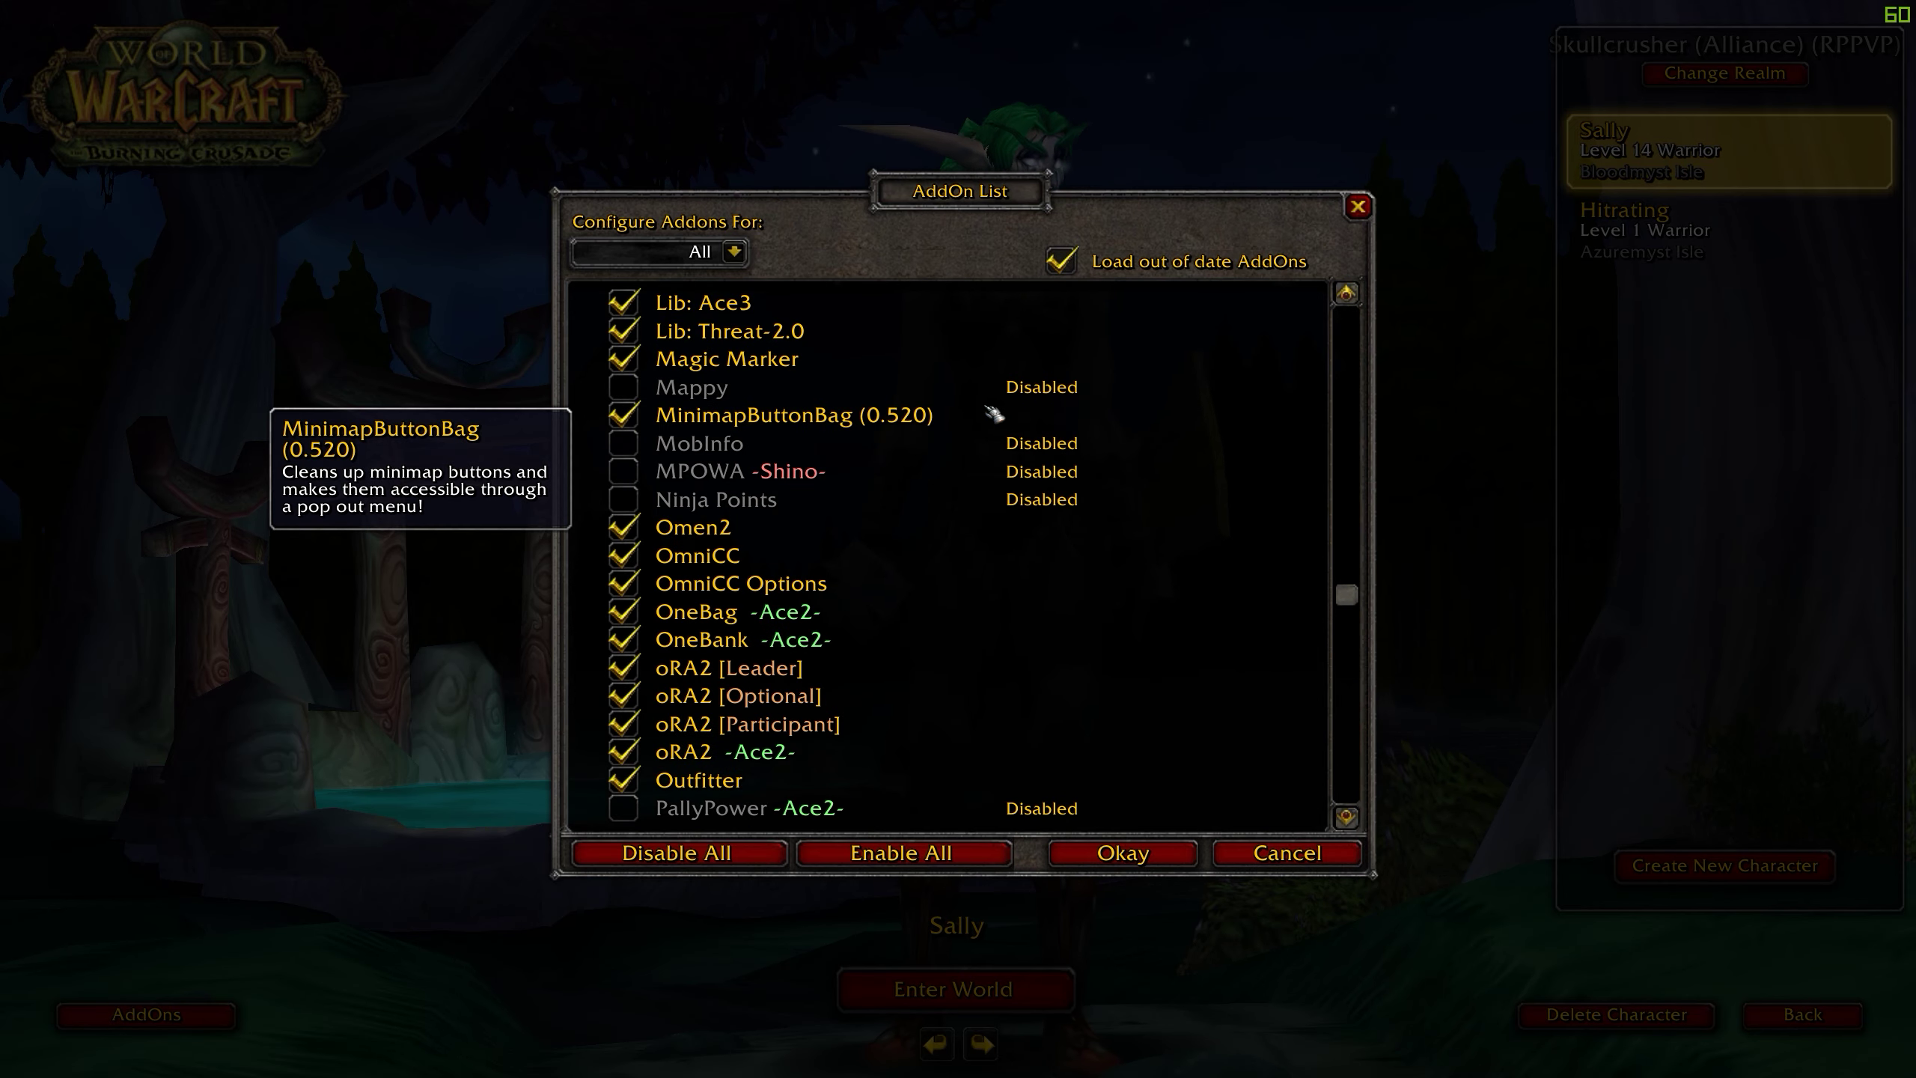
scroll(992, 428, up, 8)
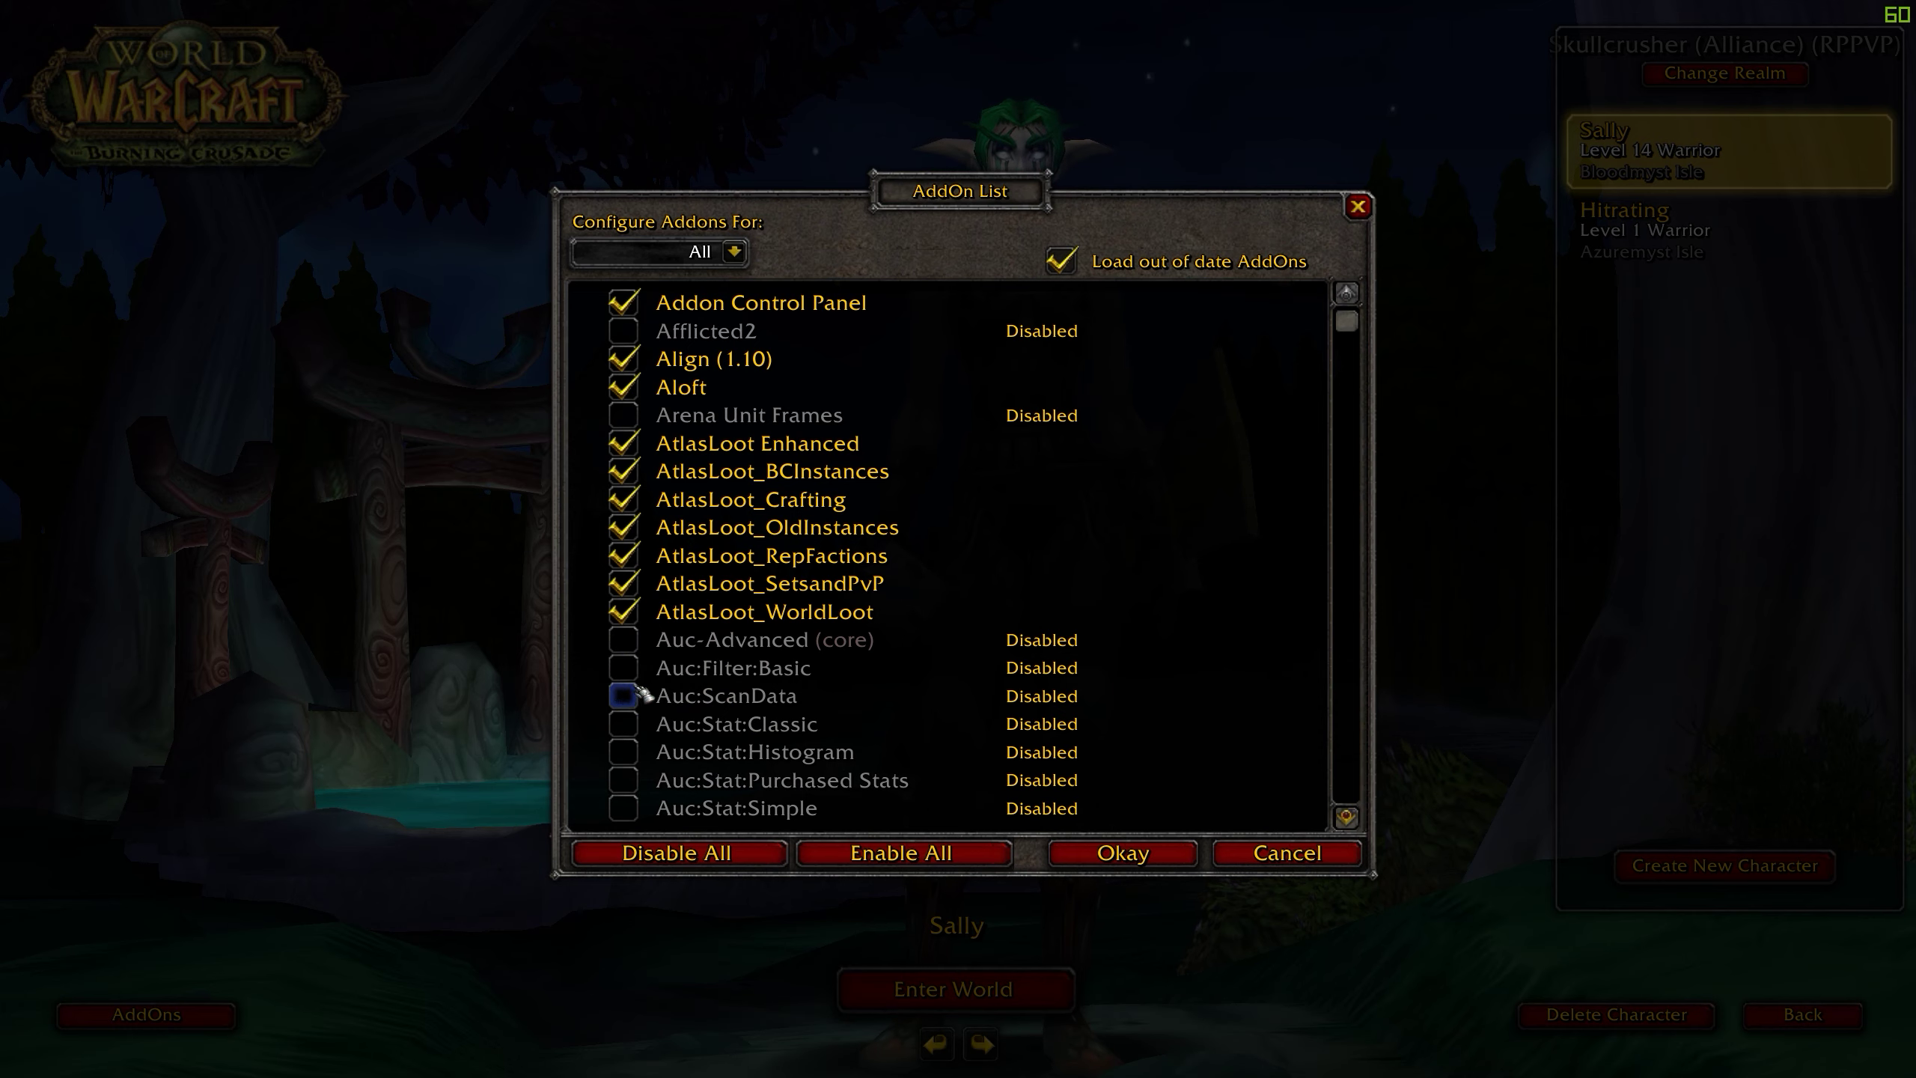
click(1121, 853)
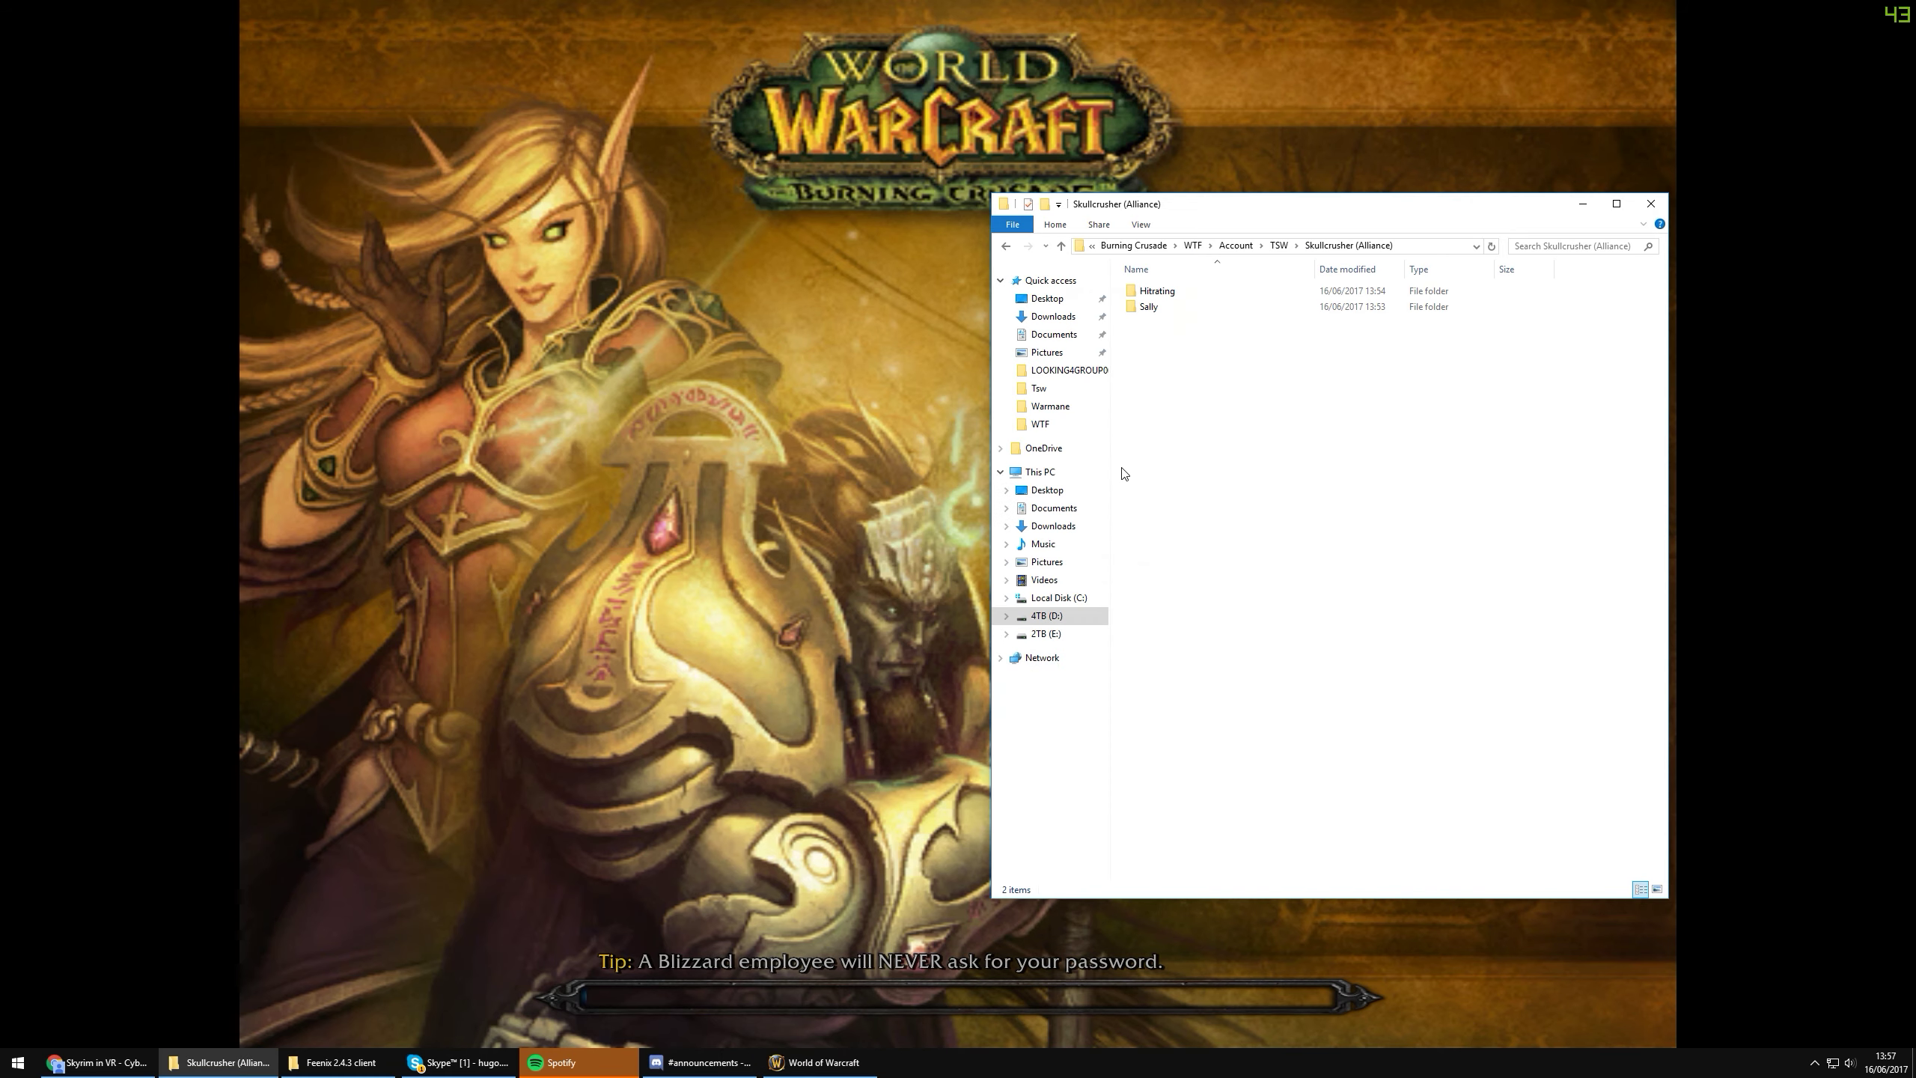
Open Sally's settings folder under Skullcrusher (Alliance), then bring the game window back
double_click(1165, 310)
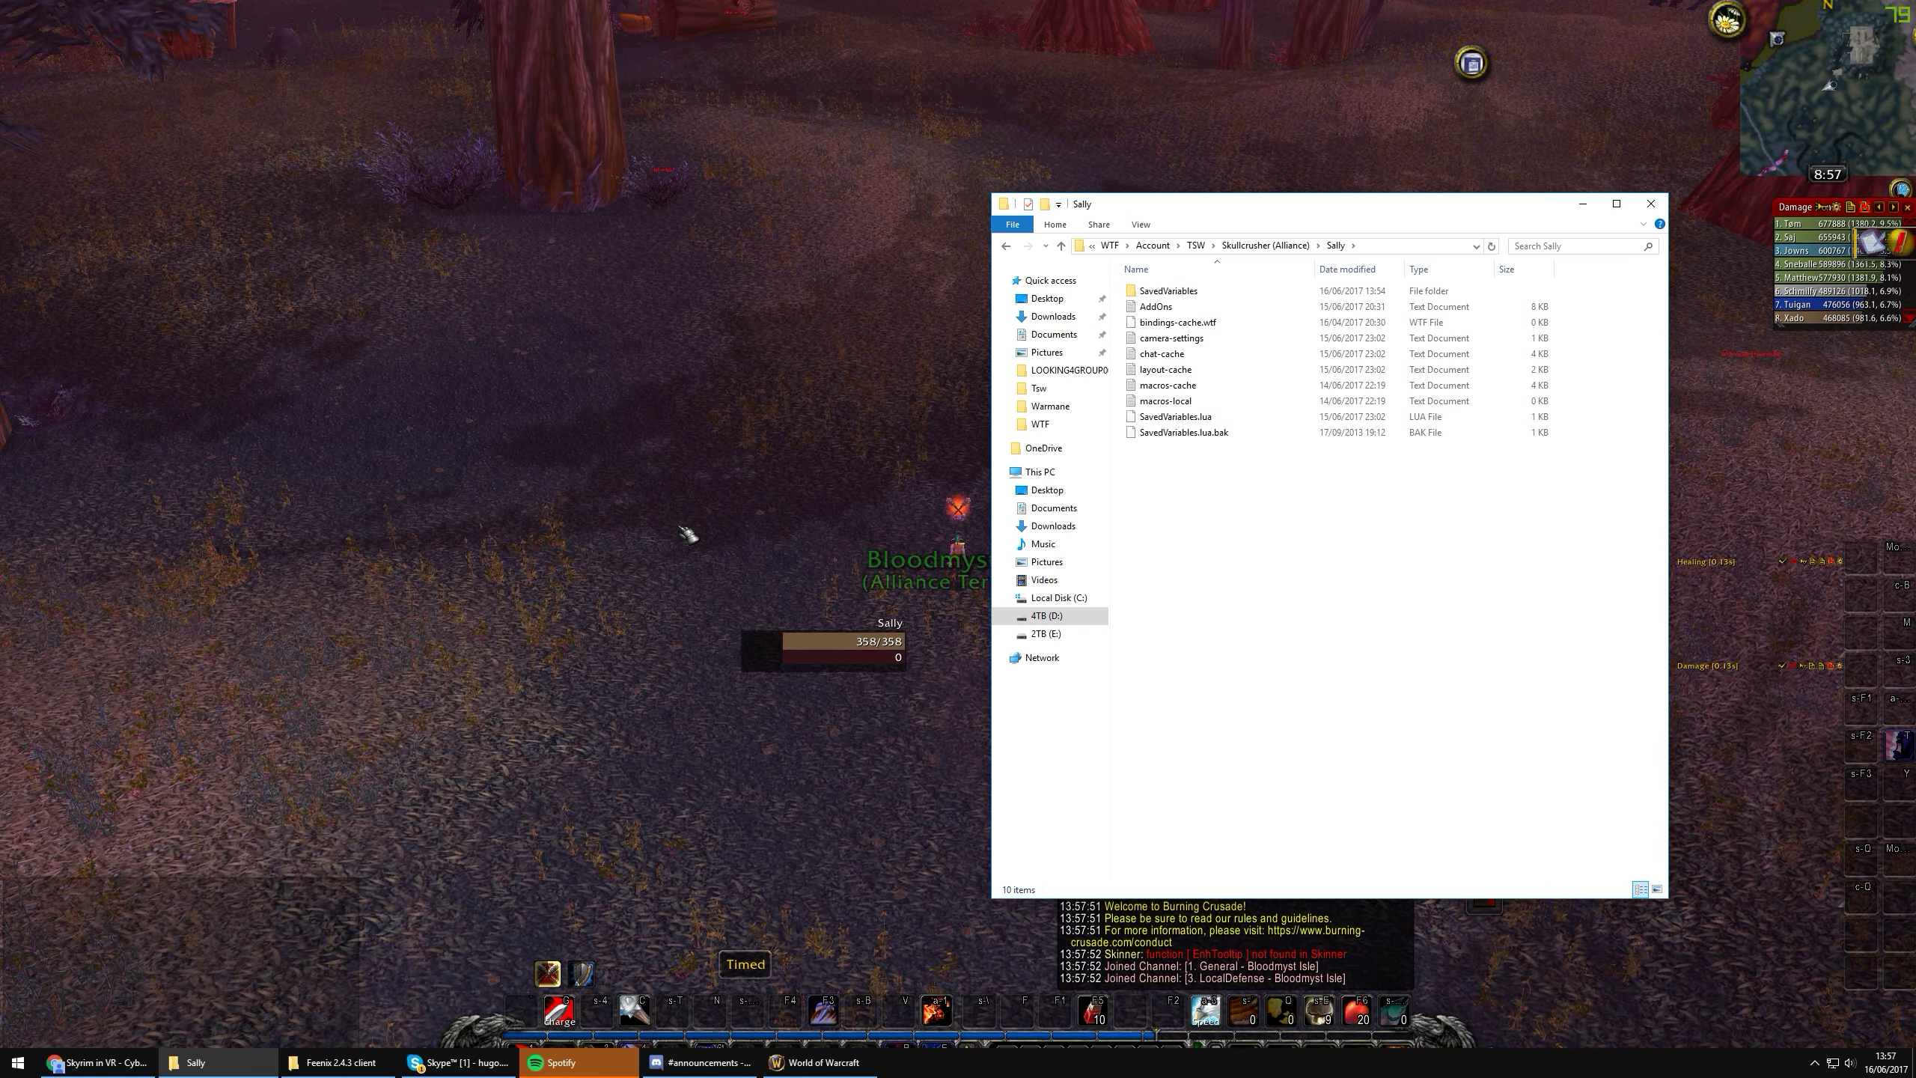
click(679, 490)
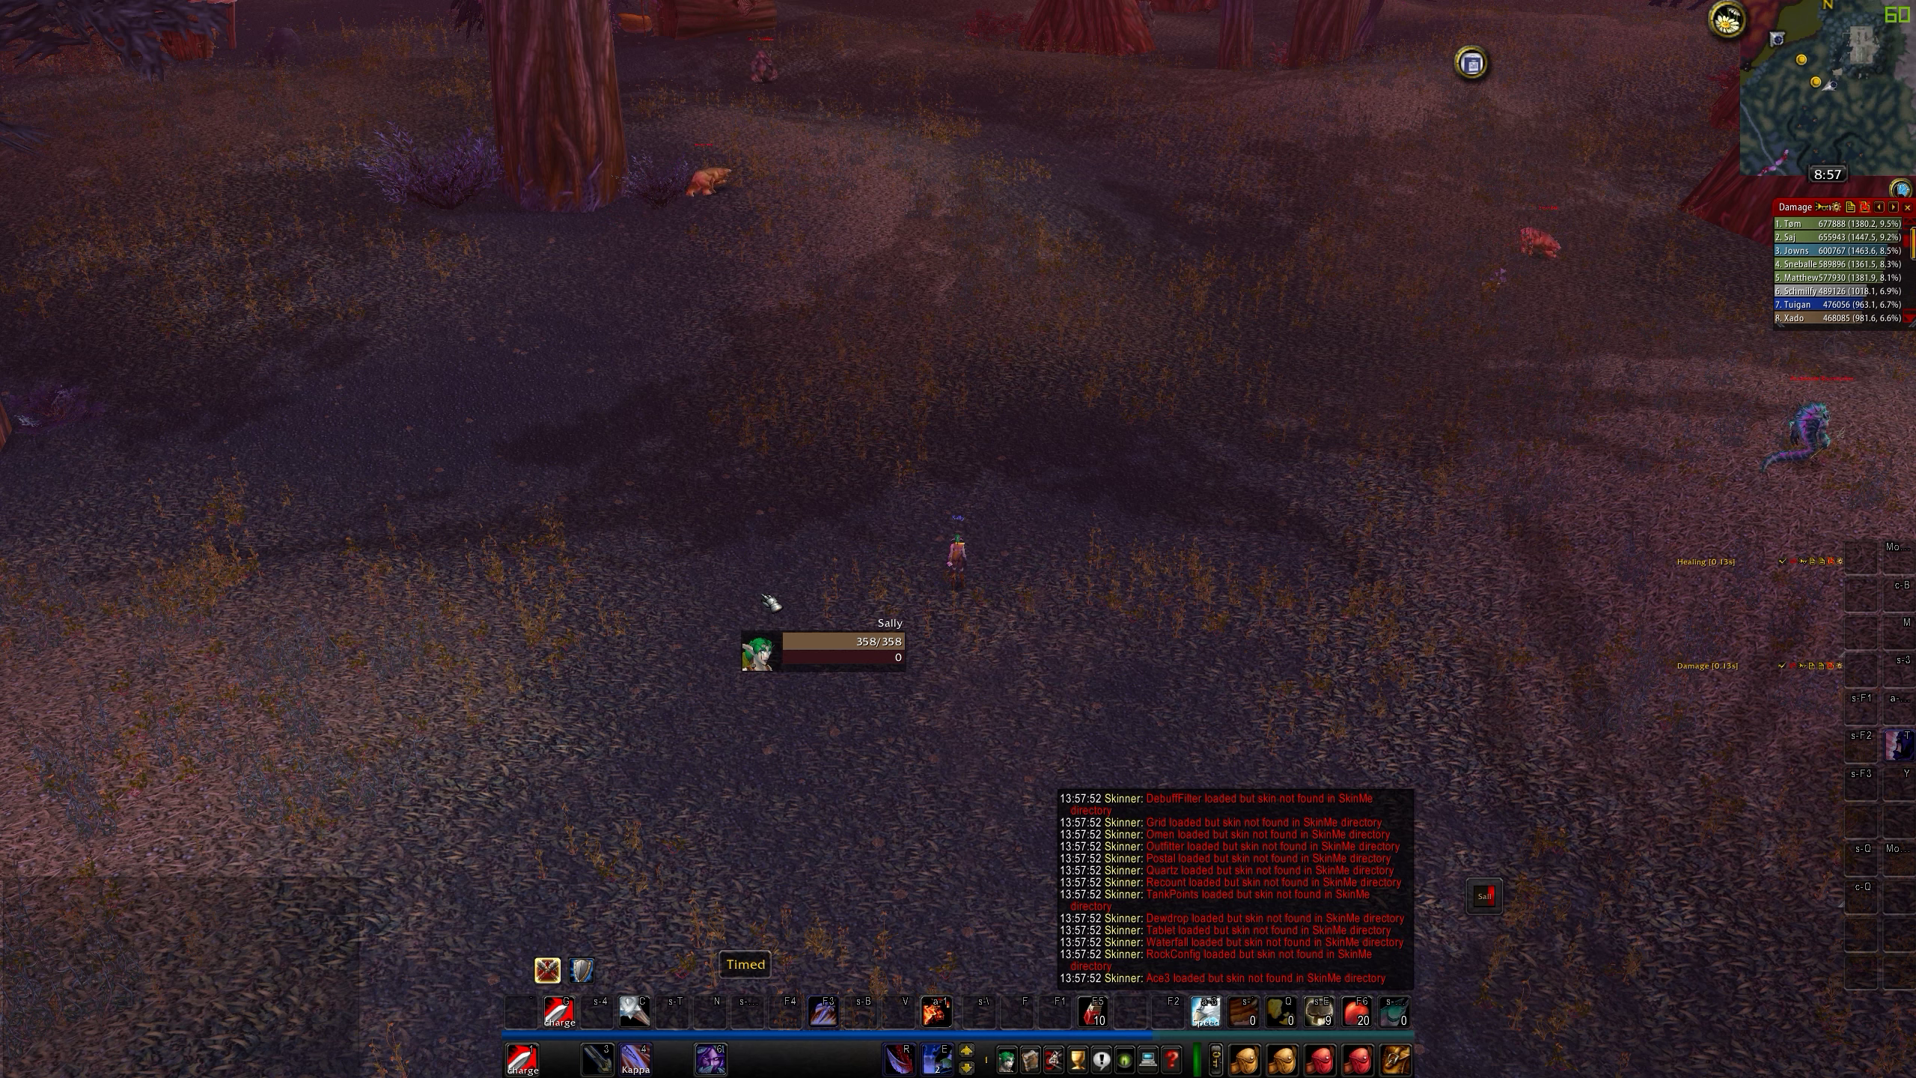
Target and charge the Brown Bear, cast Battle Shout, and begin typing /classtimer
drag(766, 594, 725, 468)
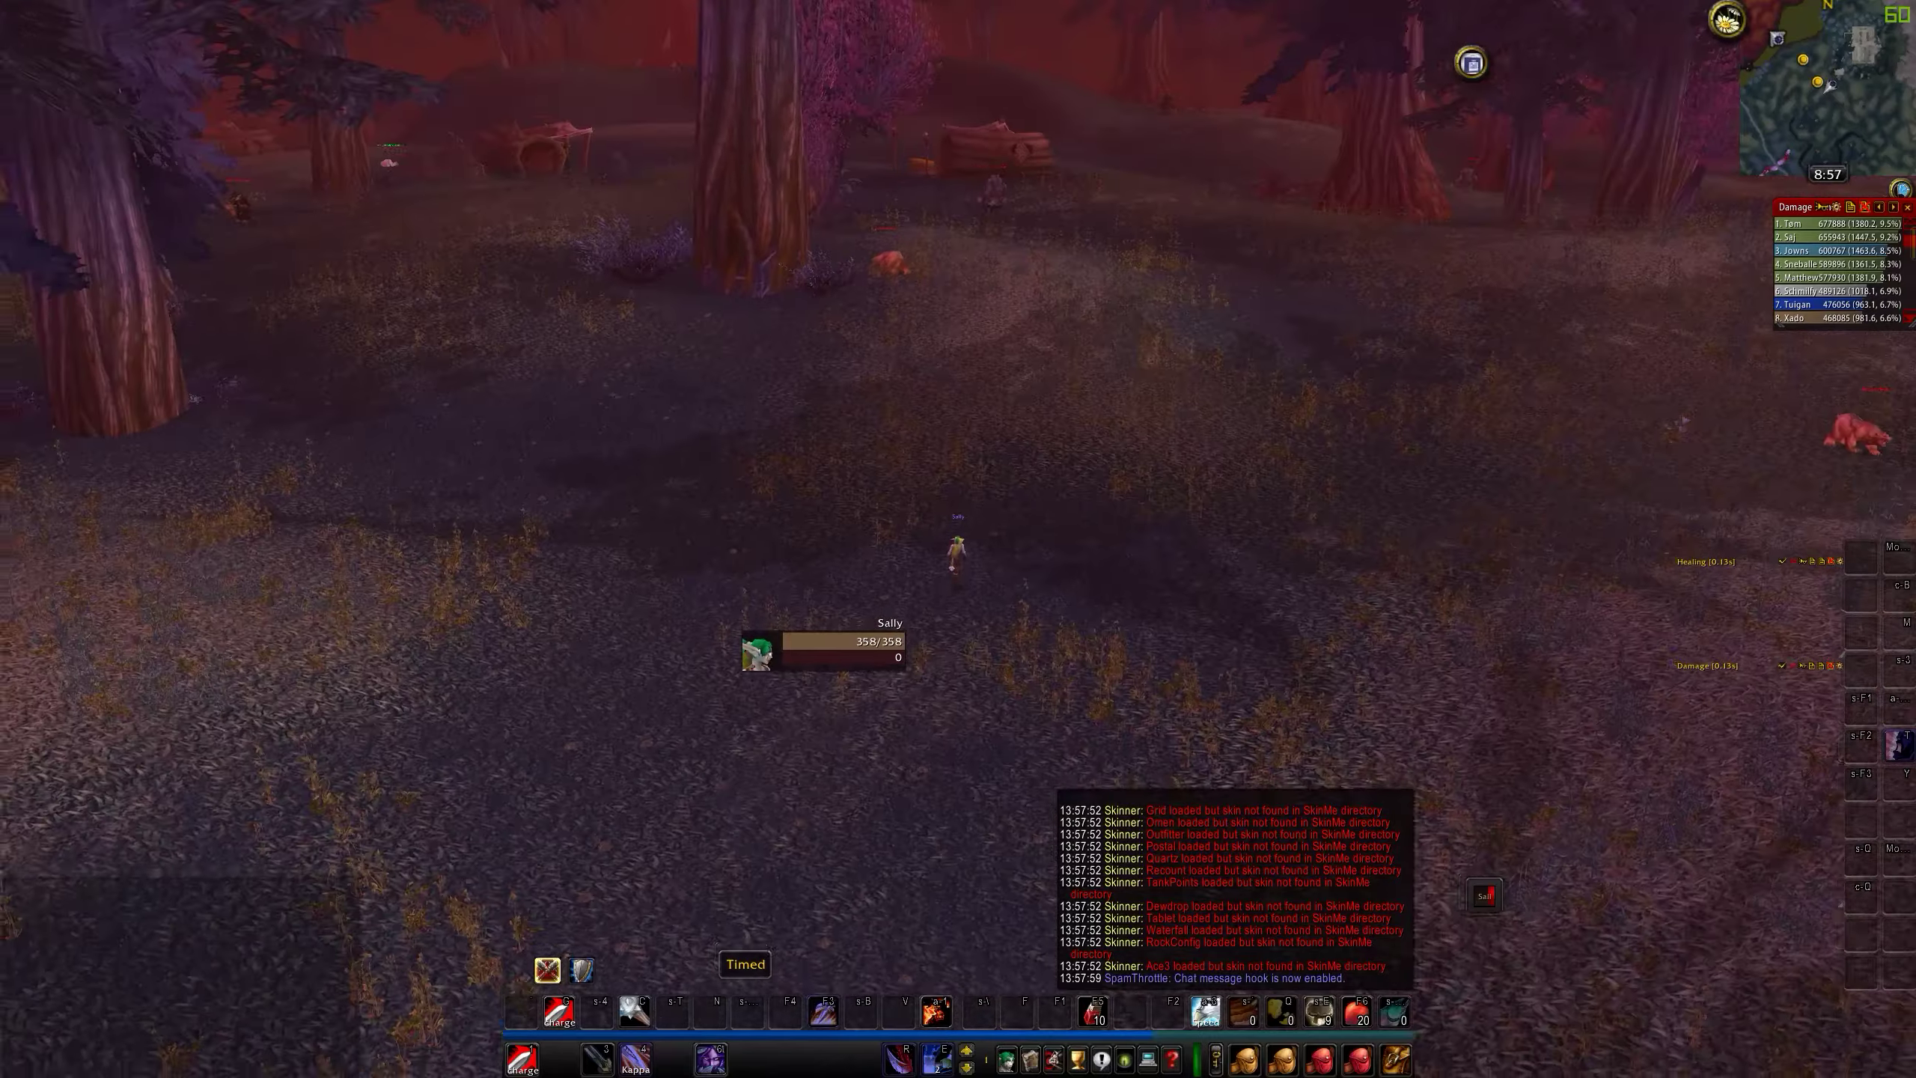
key(Tab)
key(g)
key(g)
key(w)
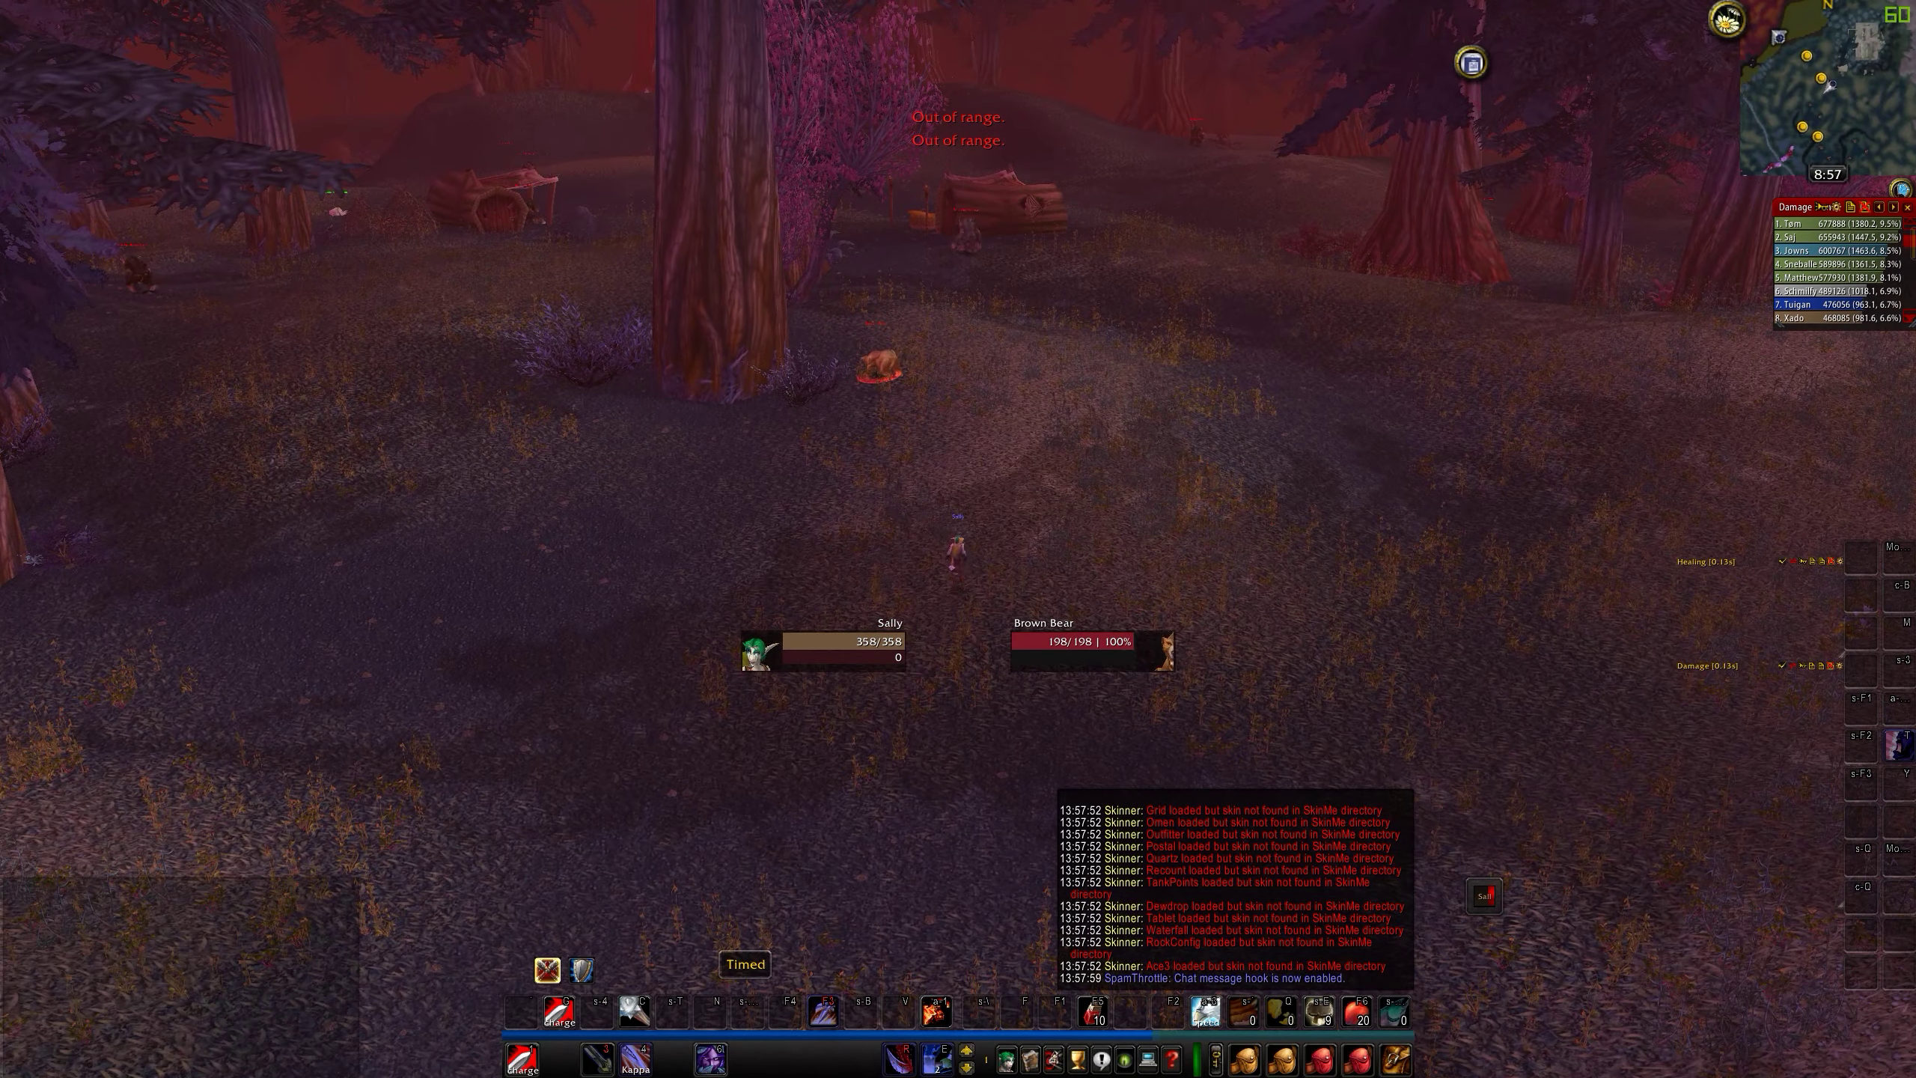
key(c)
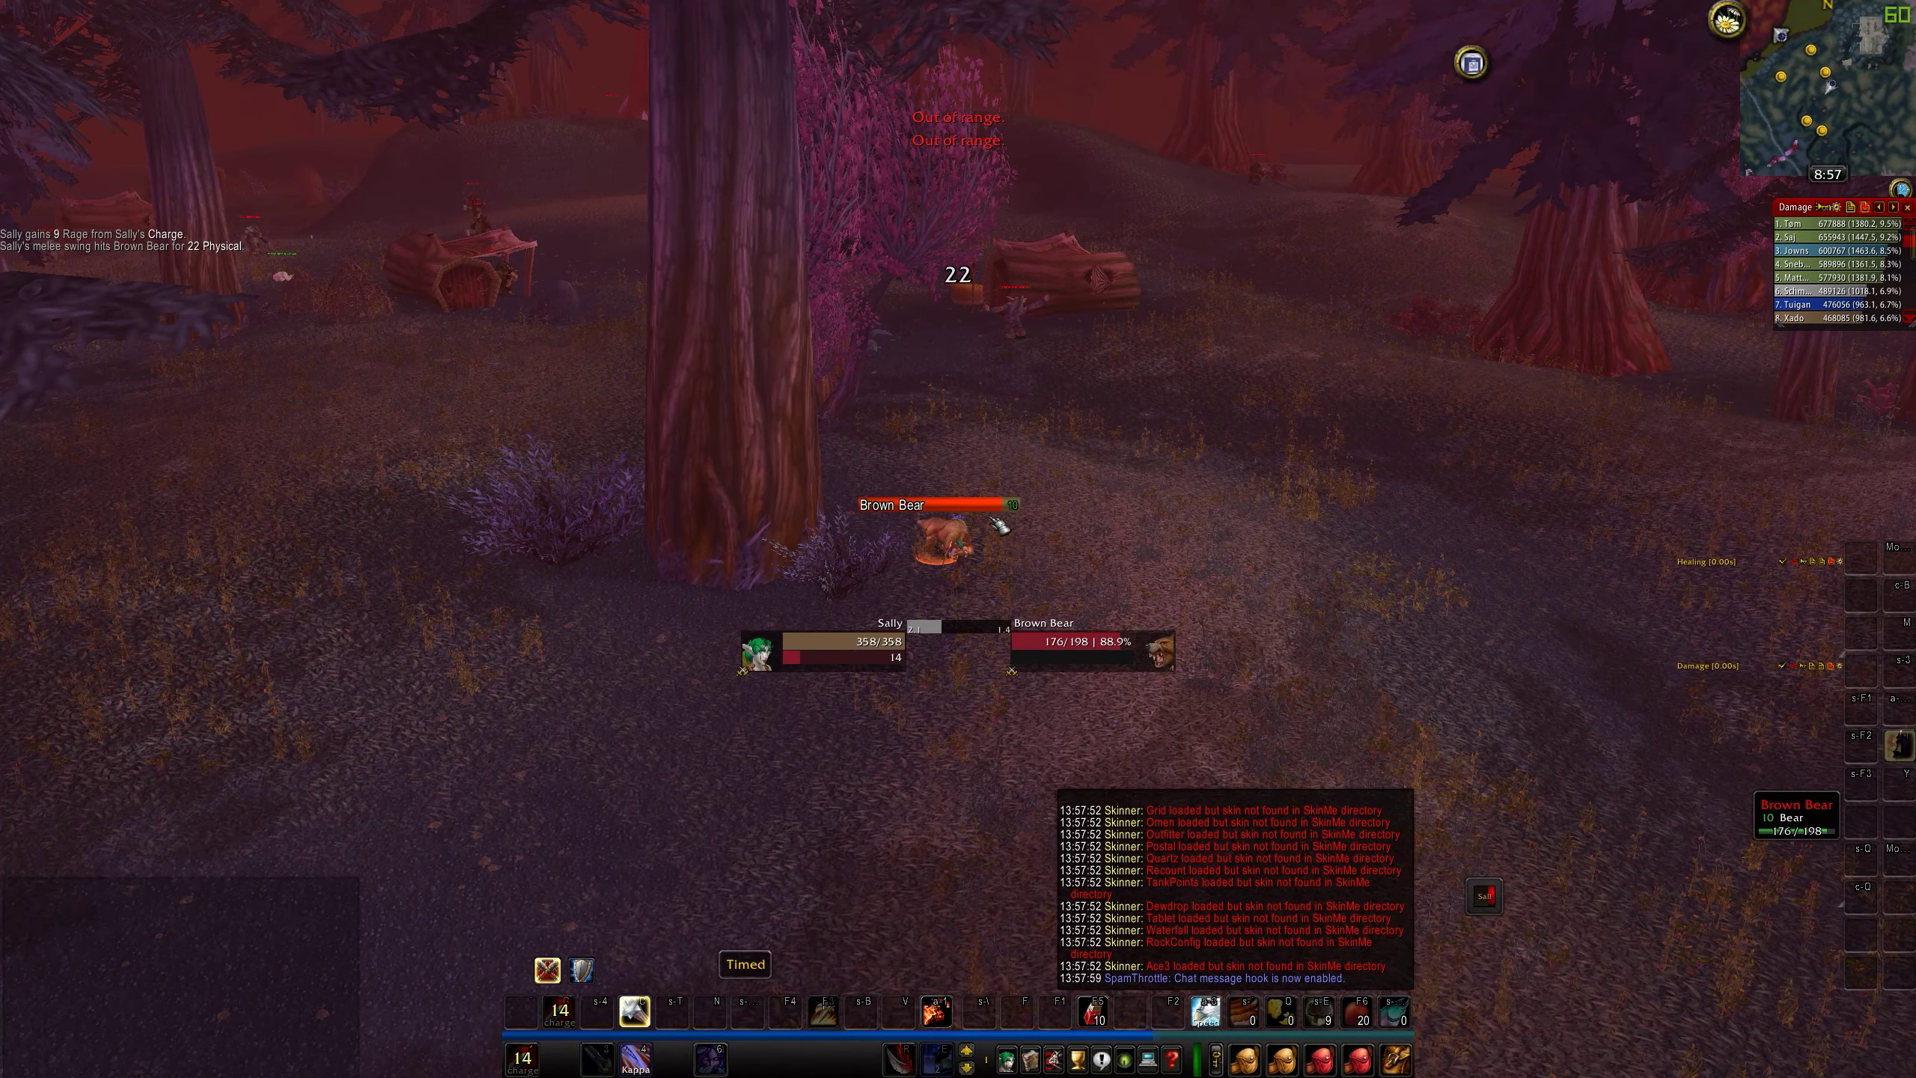
text(/classtimer)
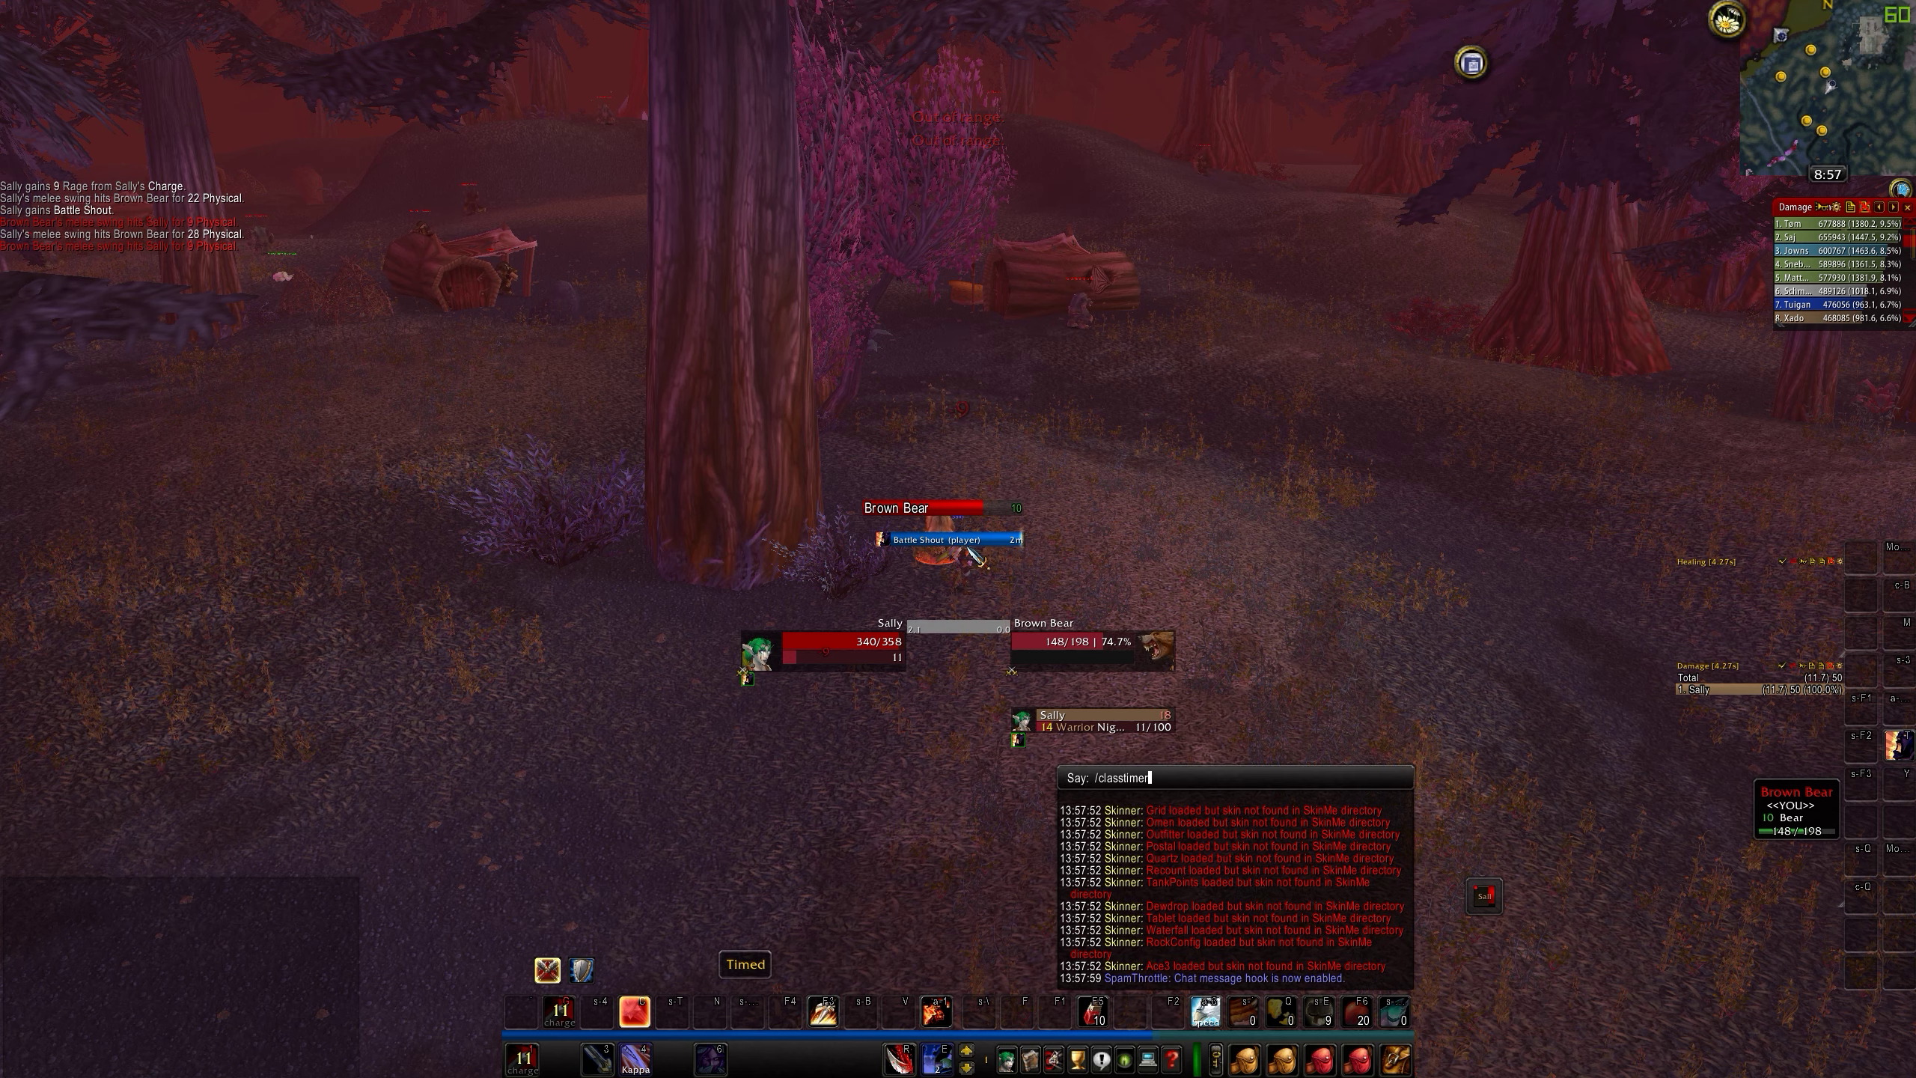
Switch ClassTimer's active profile from Existing Profiles to Tsw - Hellfire II (Progressive), then close its settings
key(Return)
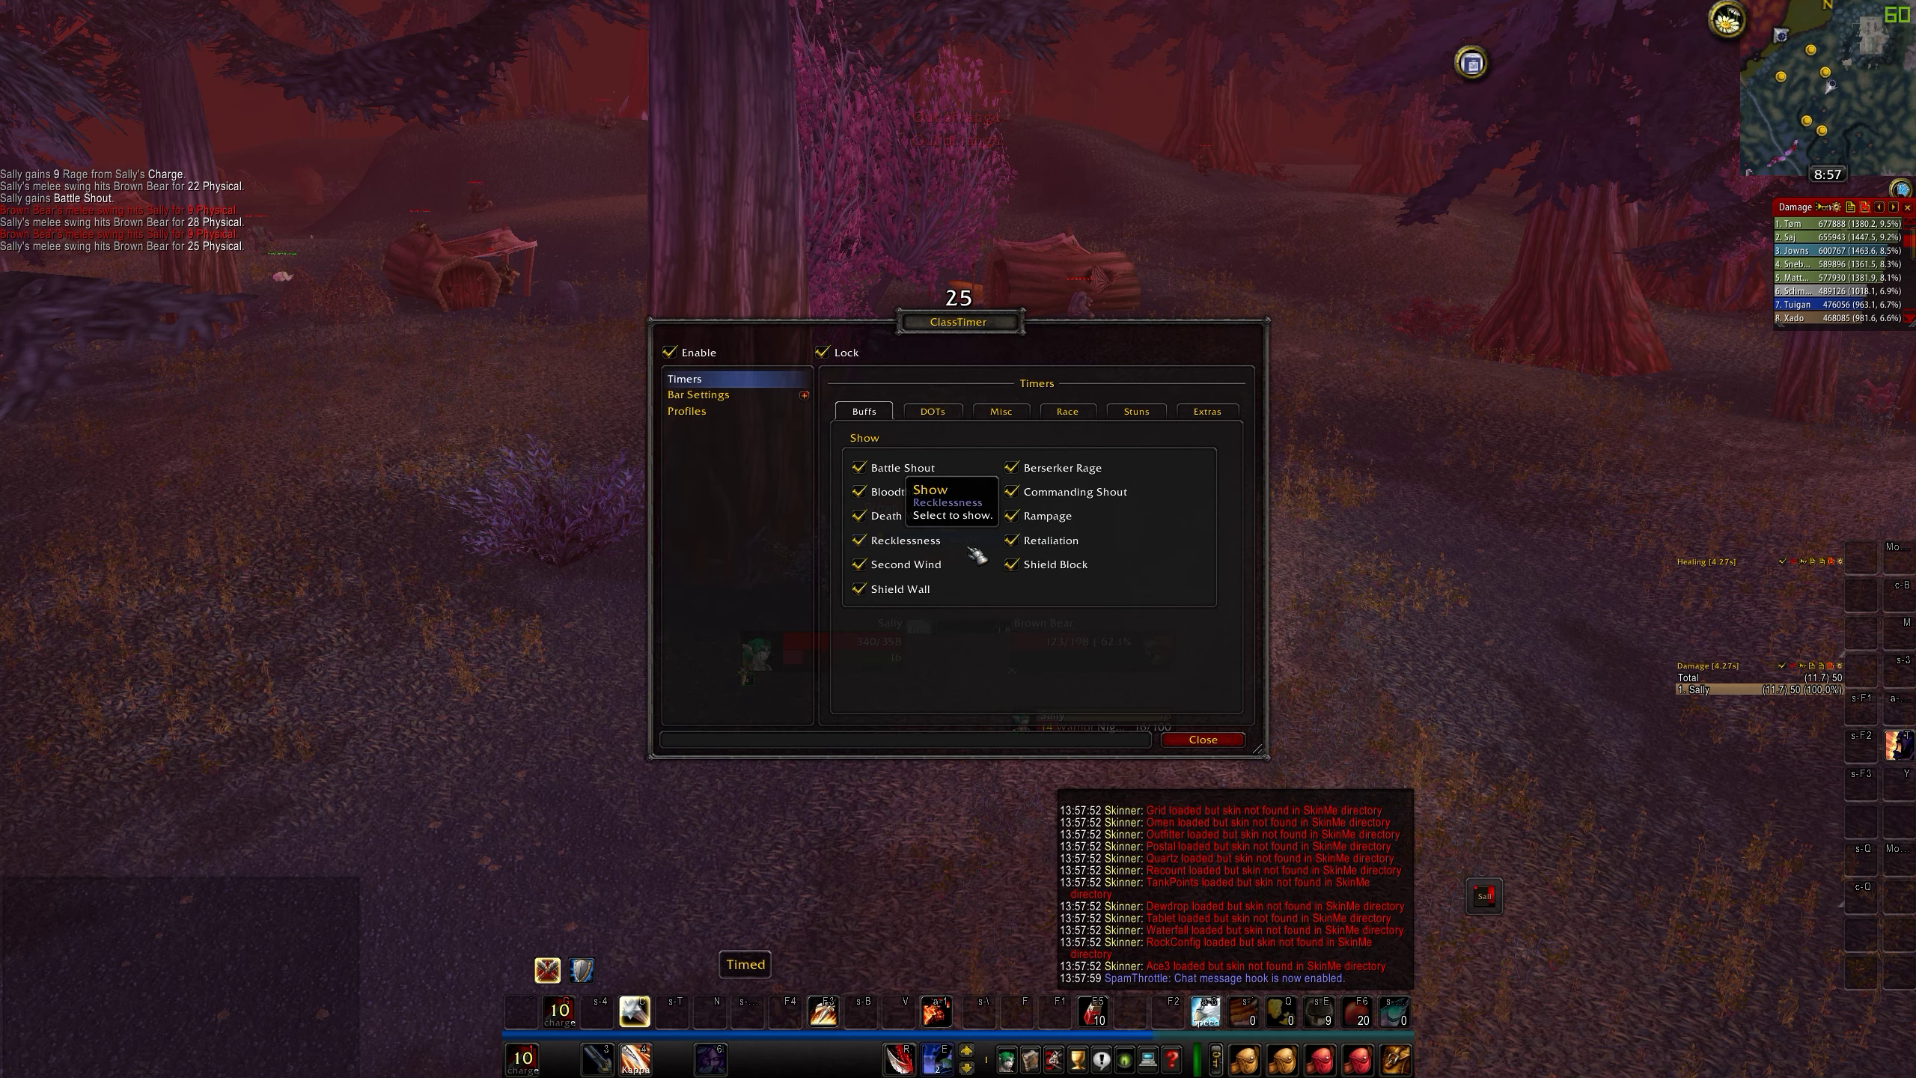
drag(996, 317, 452, 336)
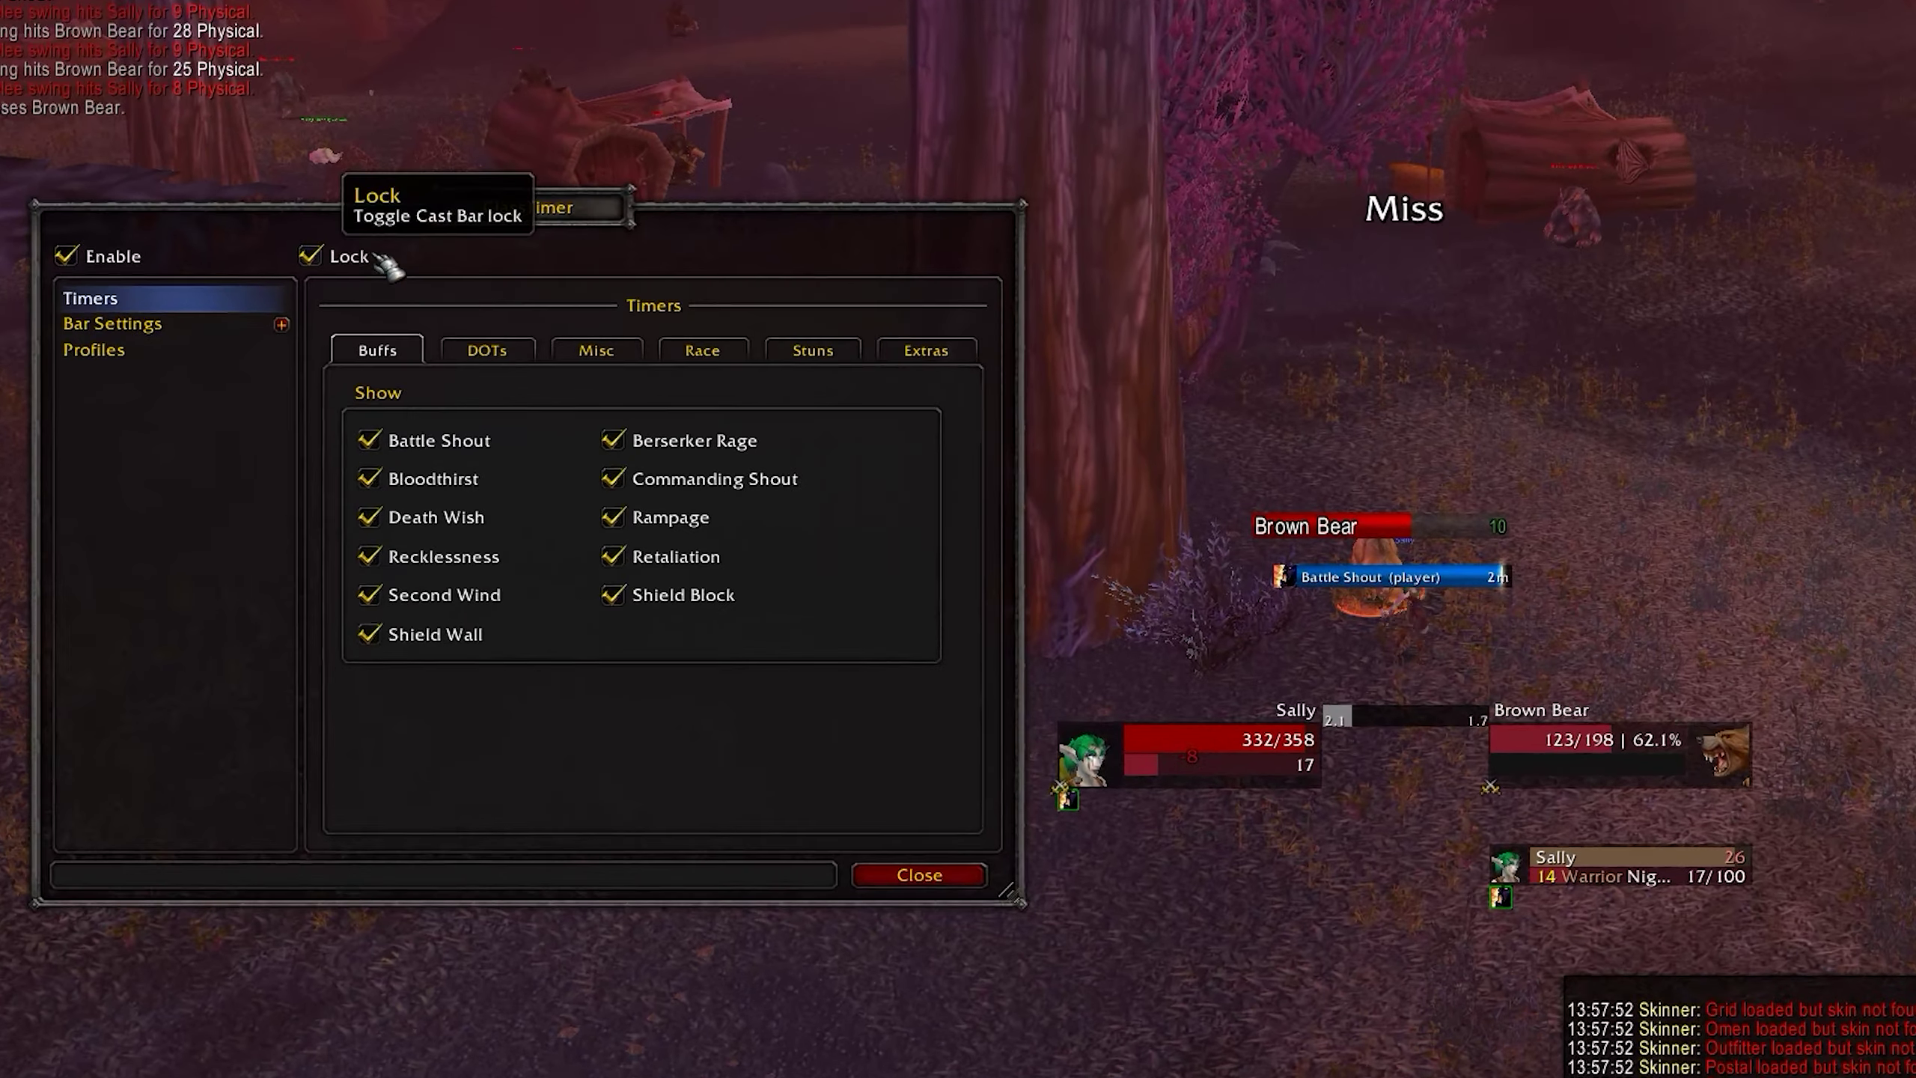
click(140, 347)
click(801, 504)
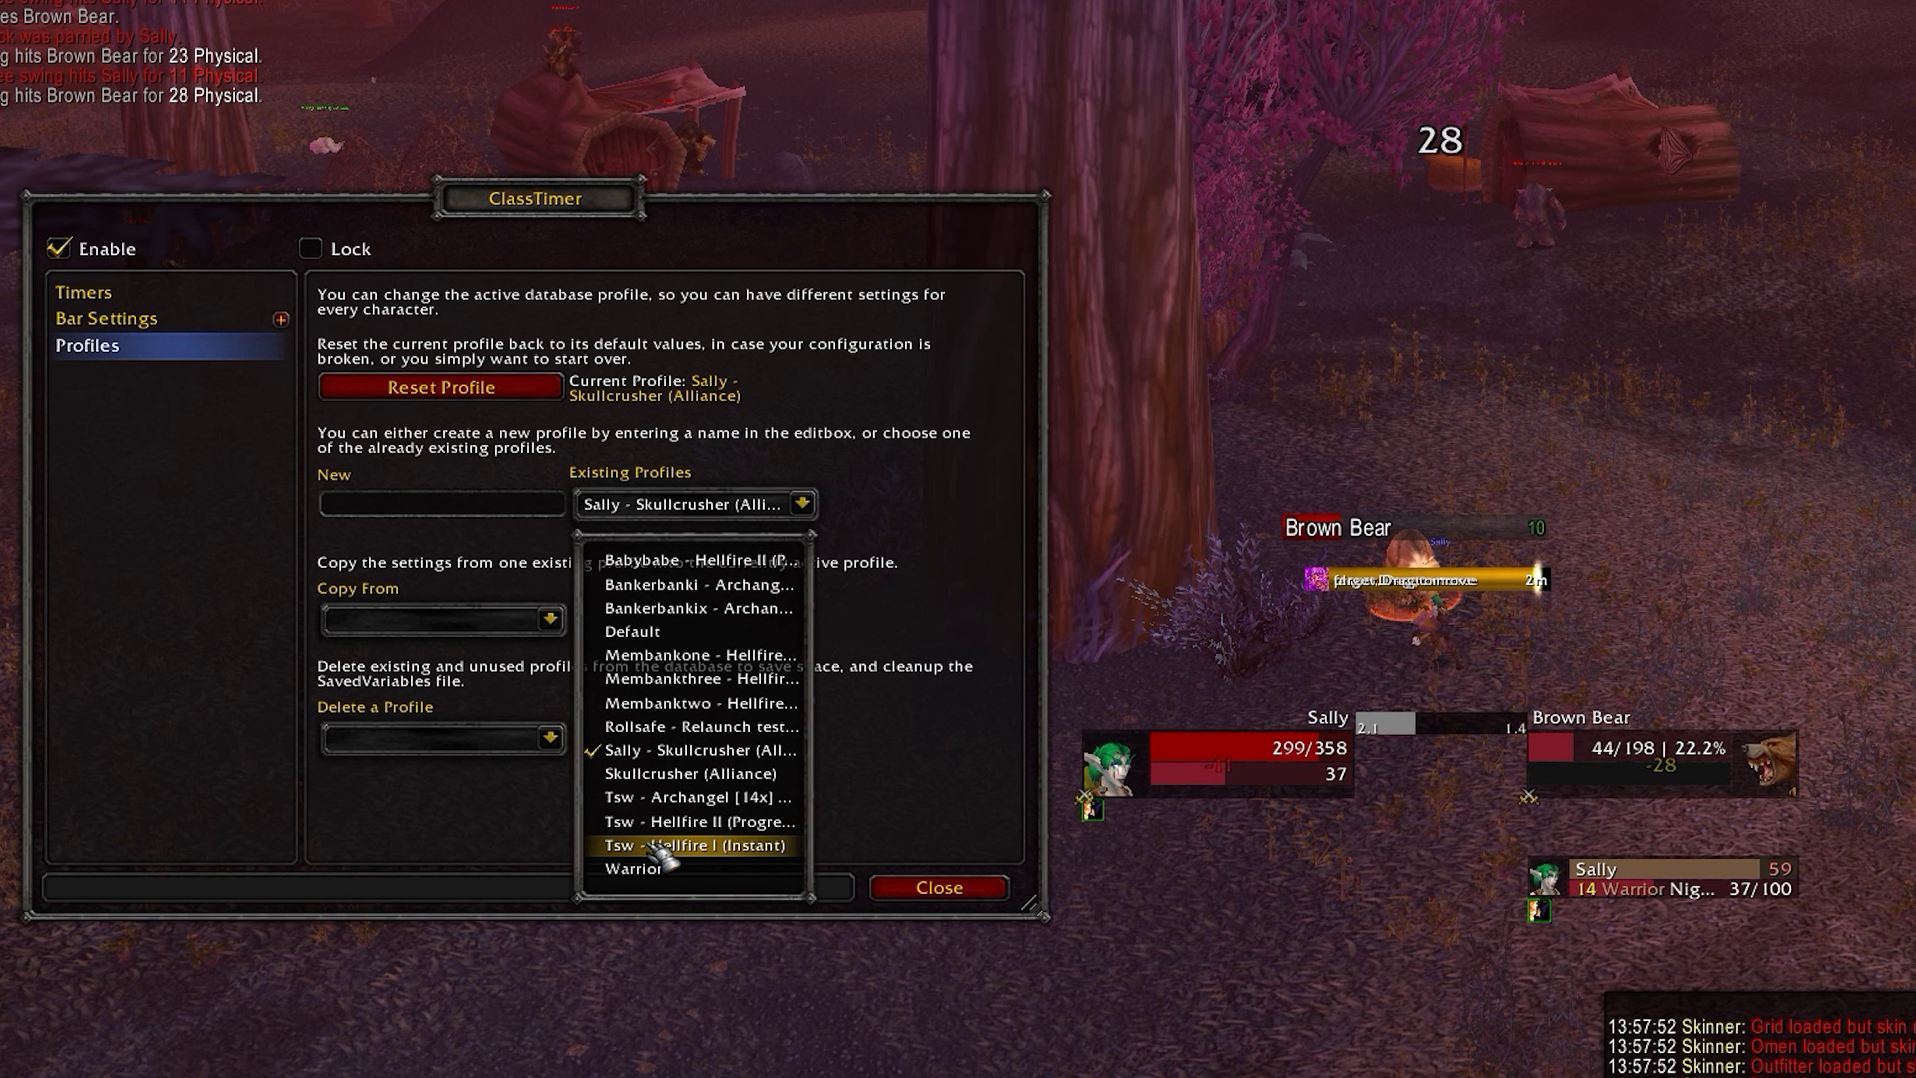
click(623, 826)
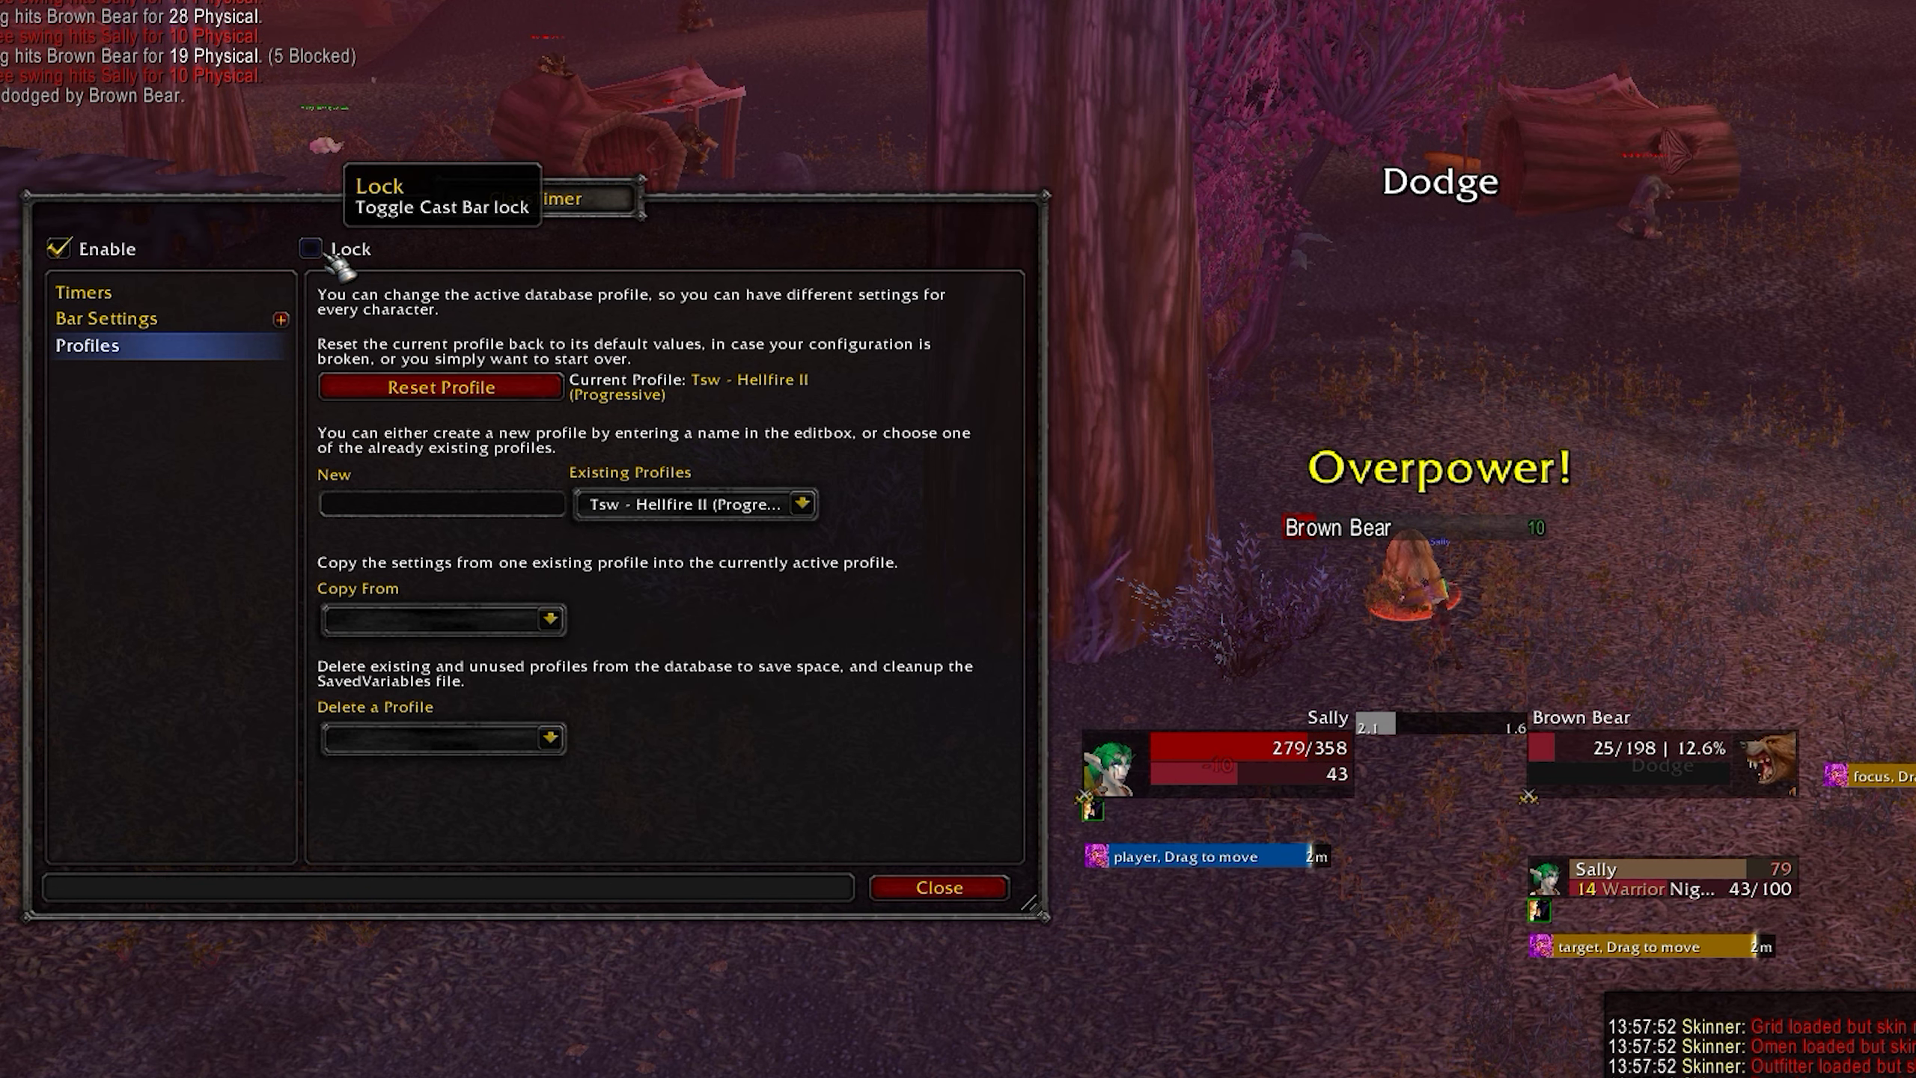
click(940, 888)
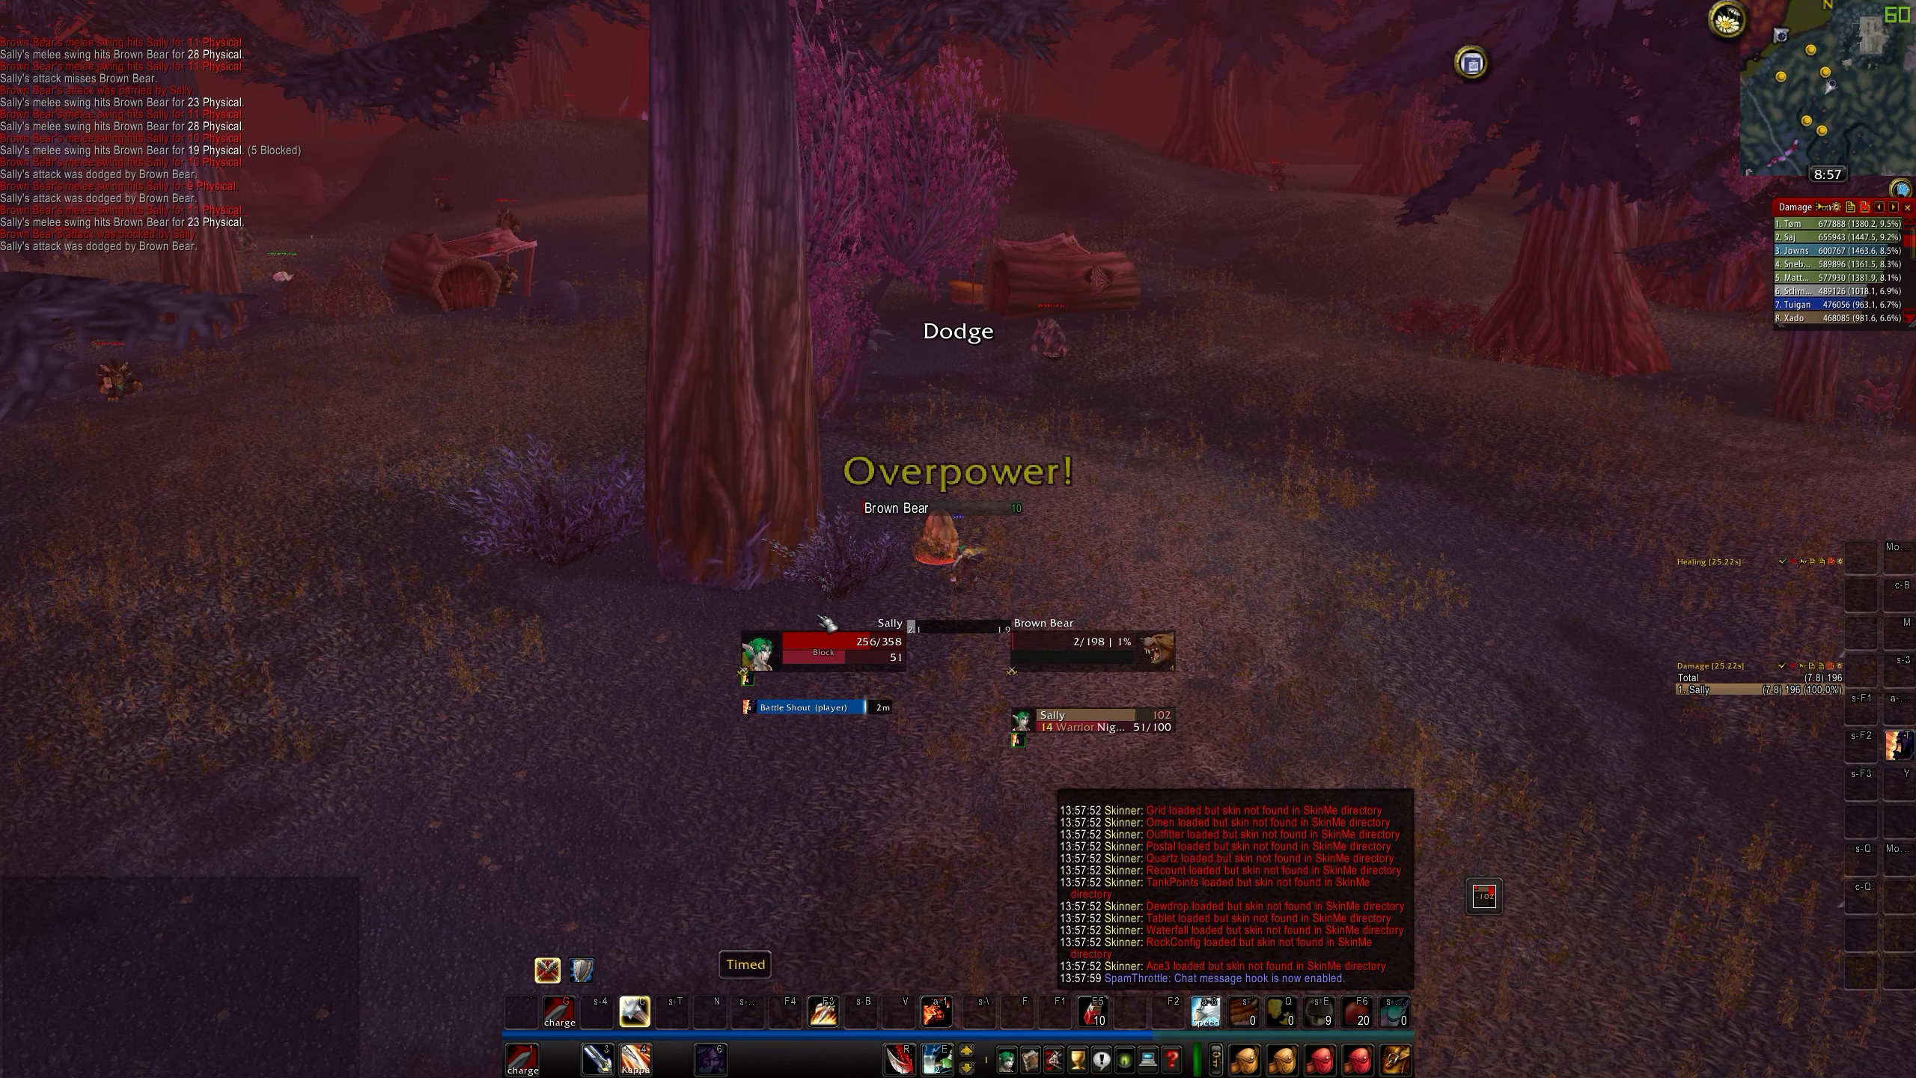
Open Grid's configuration with /grid config and choose the Tsw Grid profile instead of Default
text(/gr)
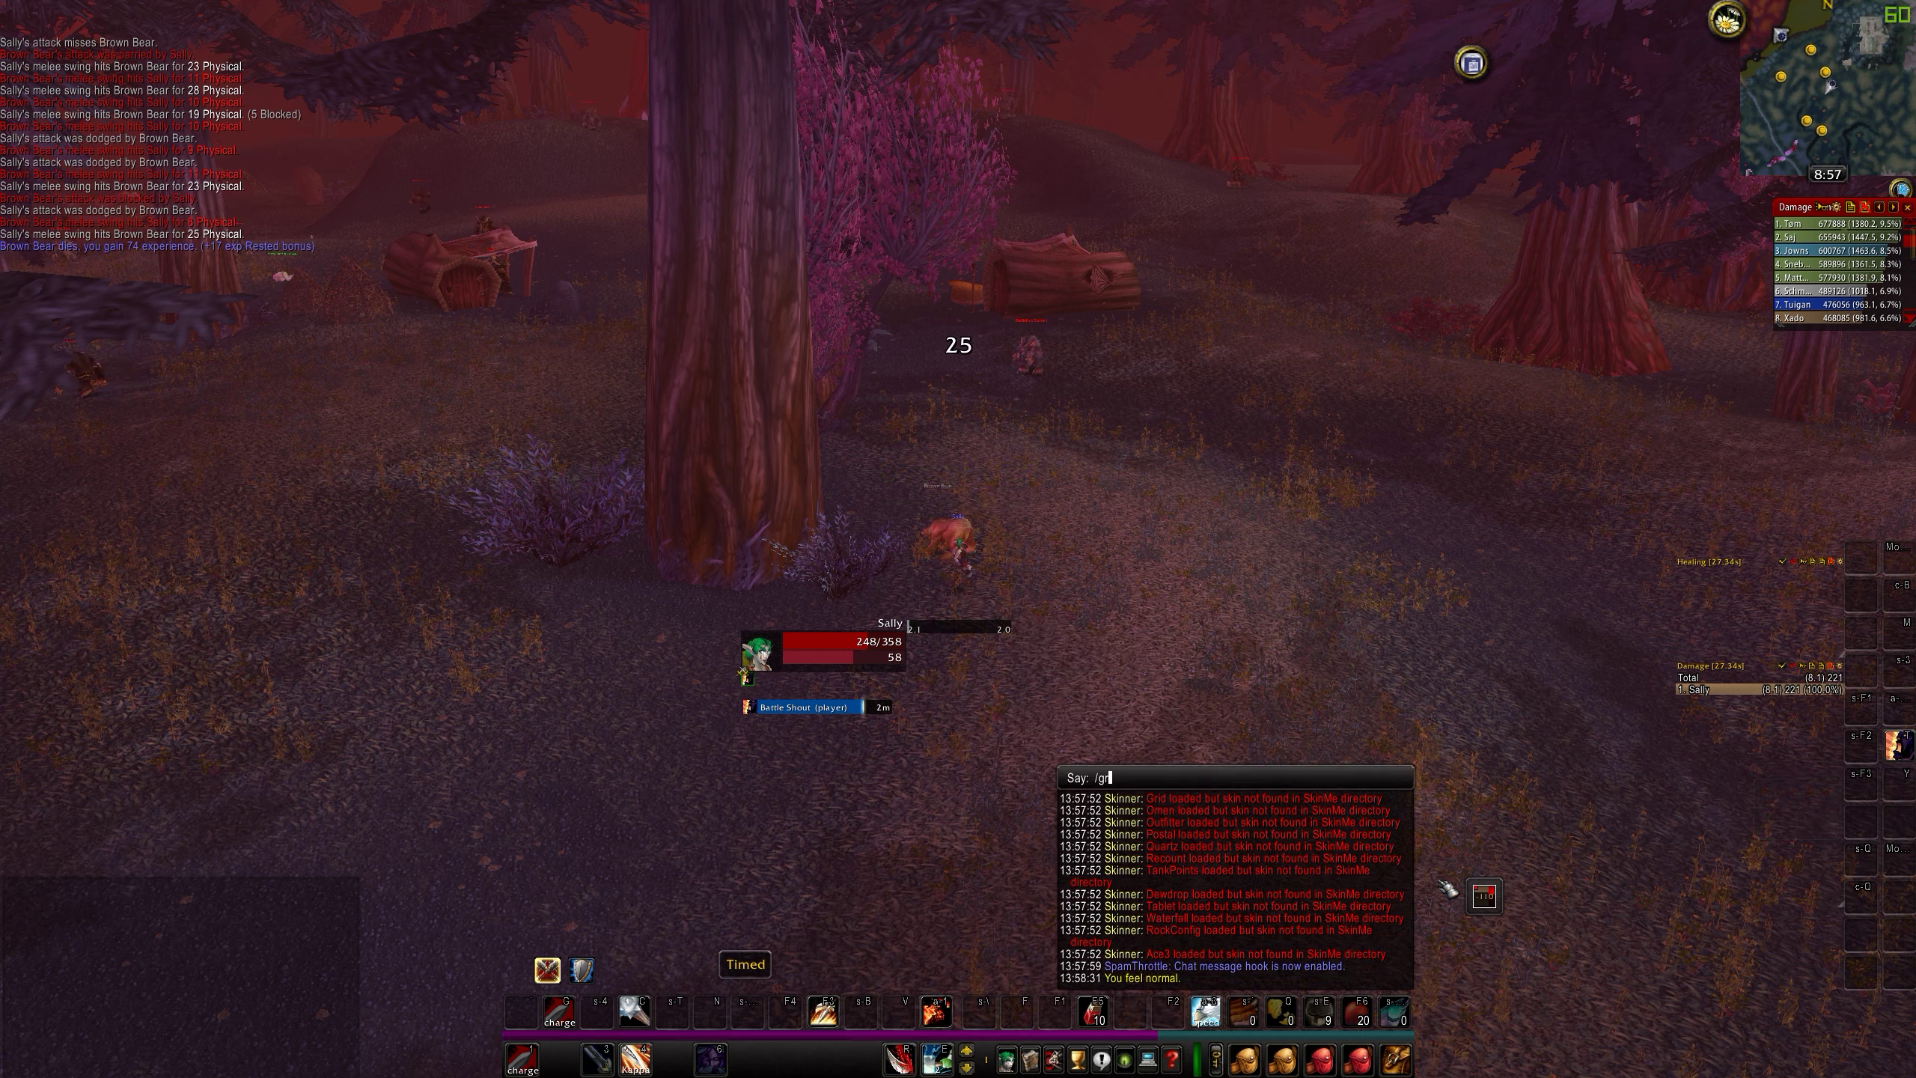
text(id config)
key(Return)
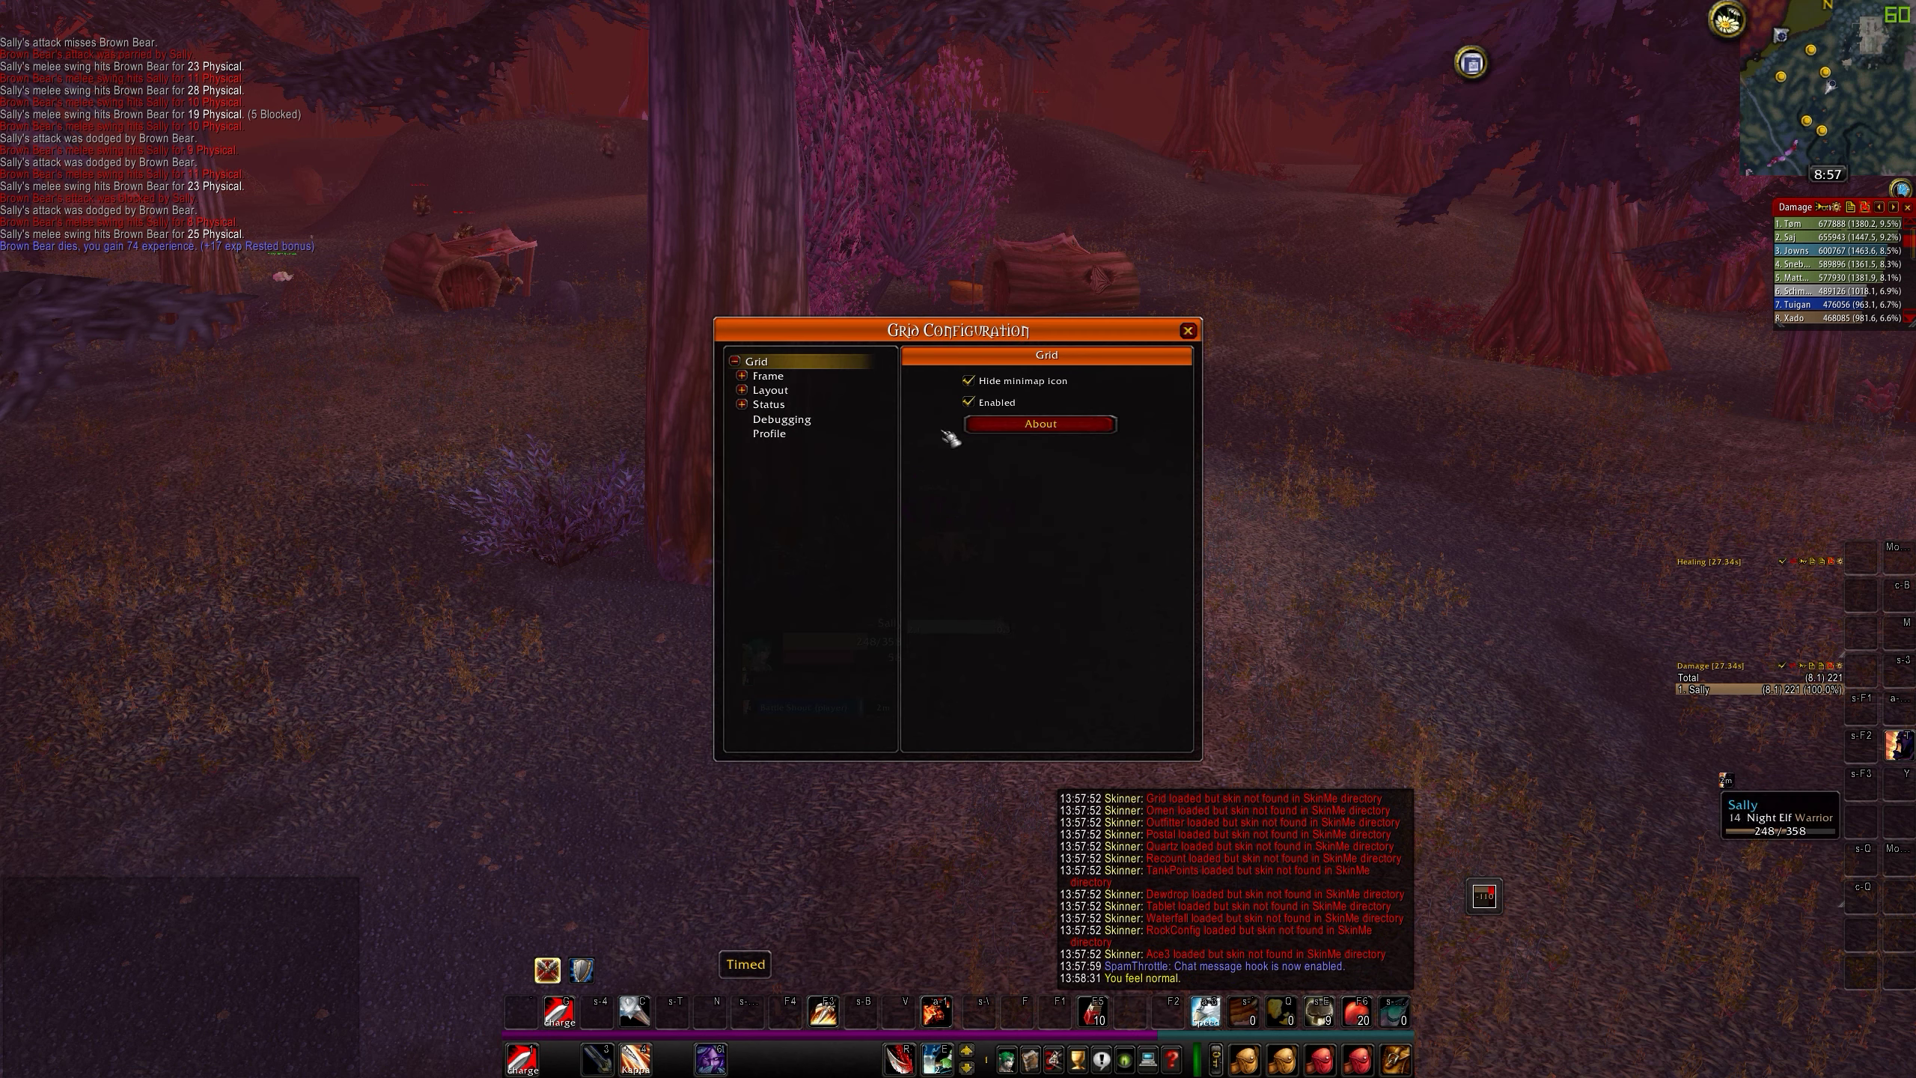
drag(1018, 344, 584, 281)
click(336, 372)
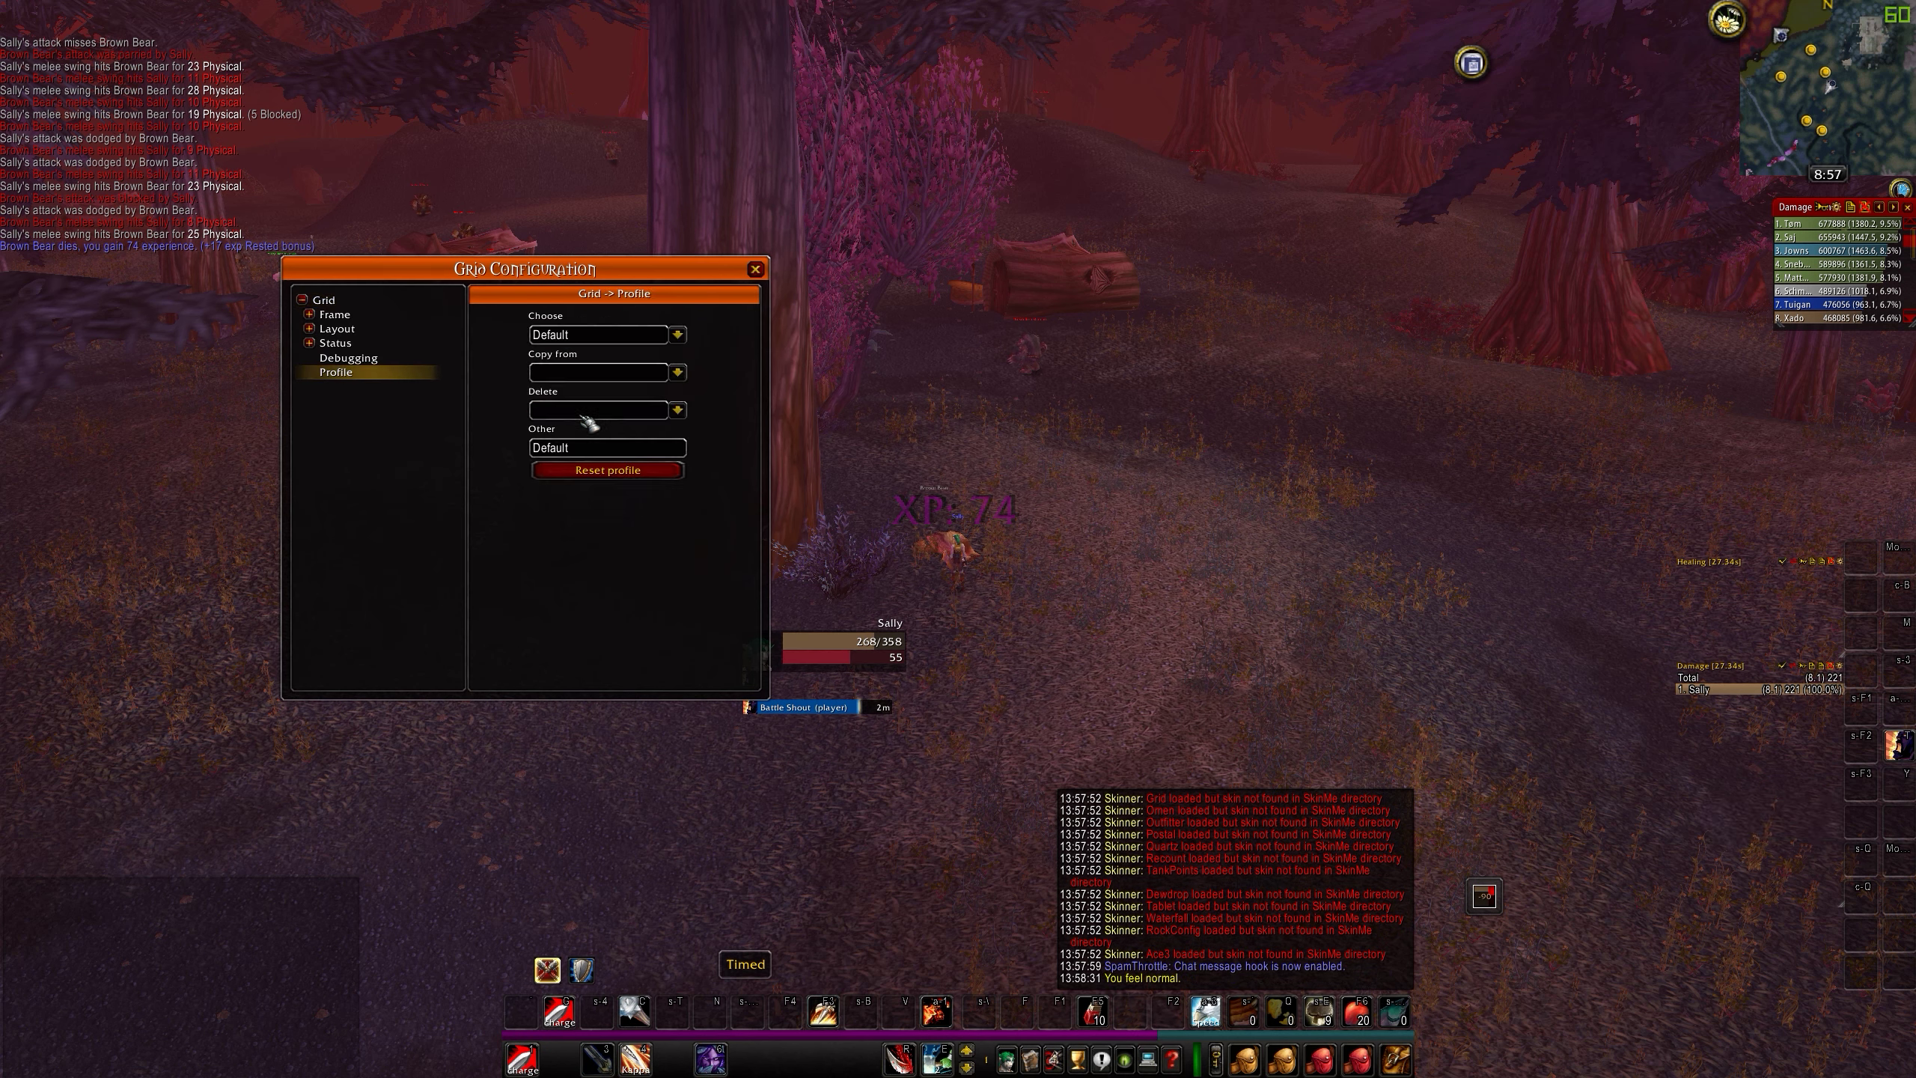
click(677, 335)
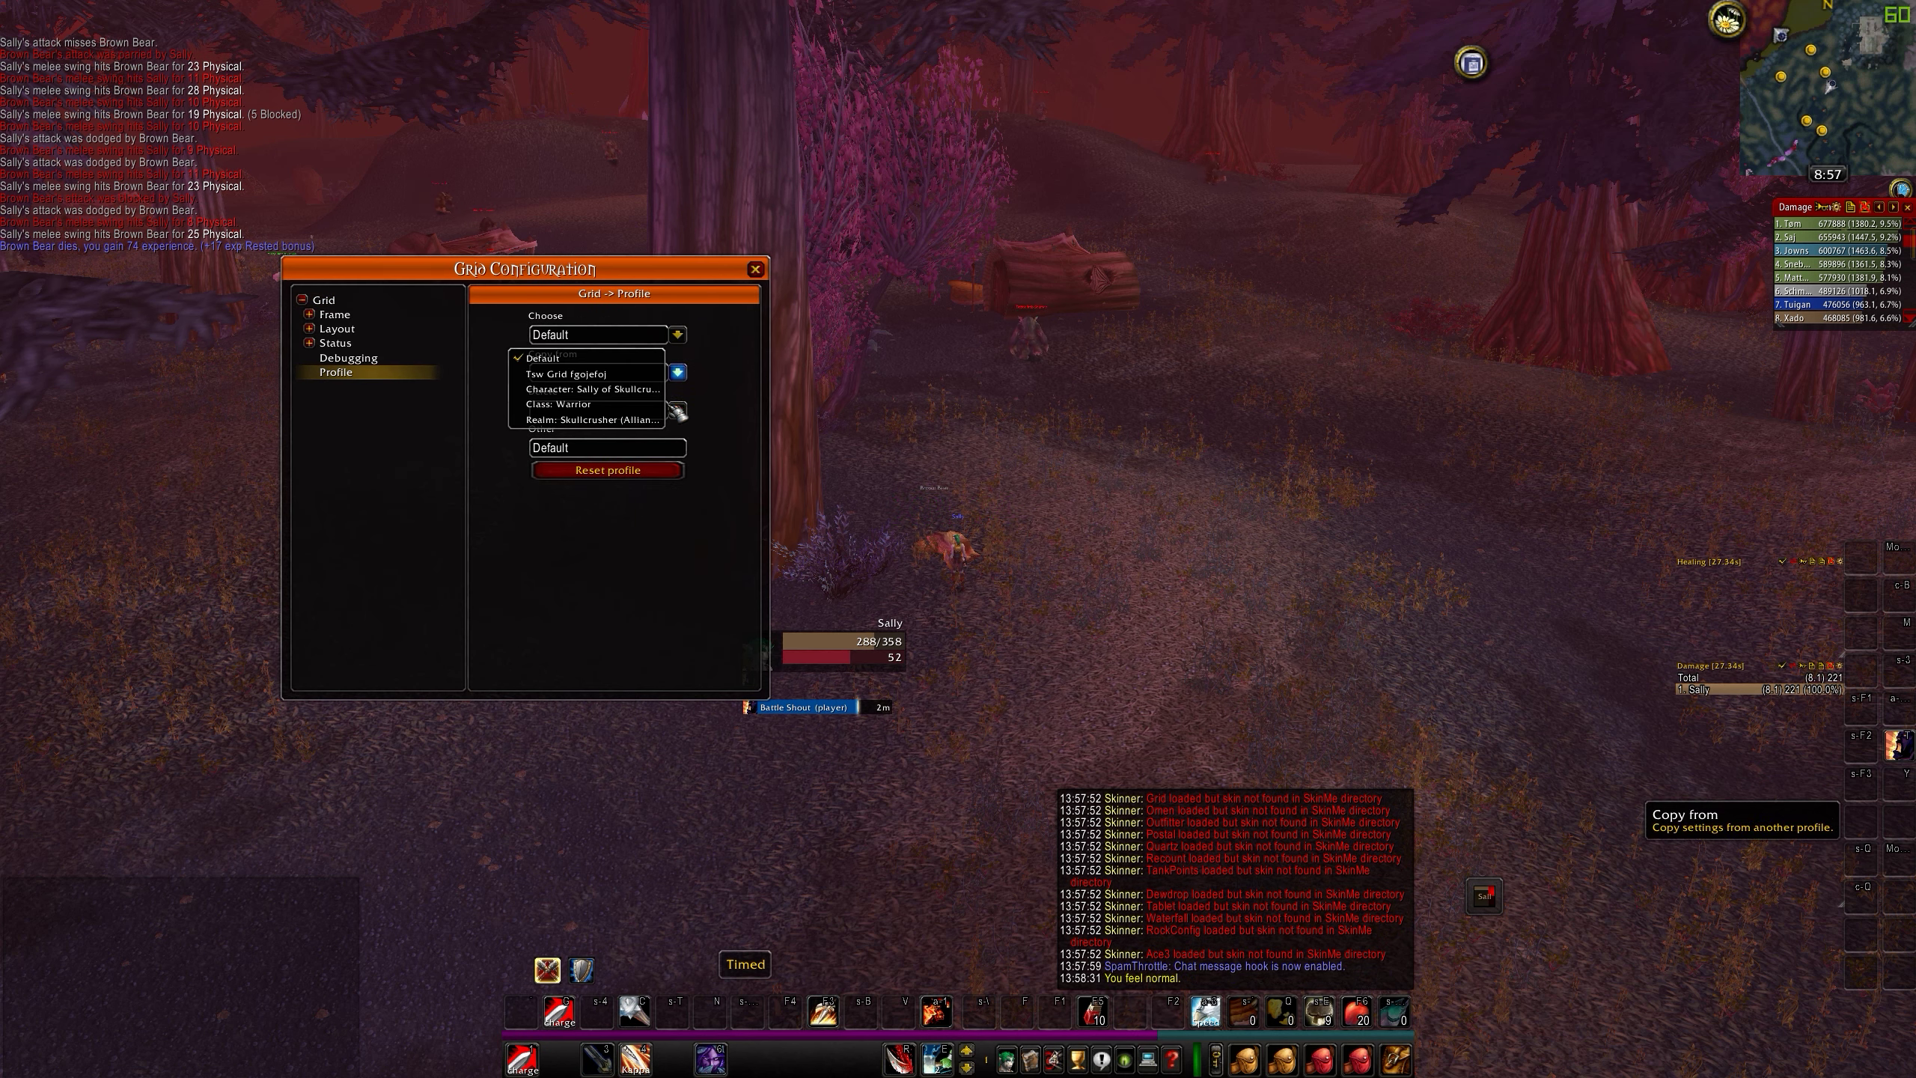
click(624, 375)
Close Grid, then load the Tsw - Hellfire II (Progressive) profile under Interface Options > AddOns > SCT Profiles
click(754, 269)
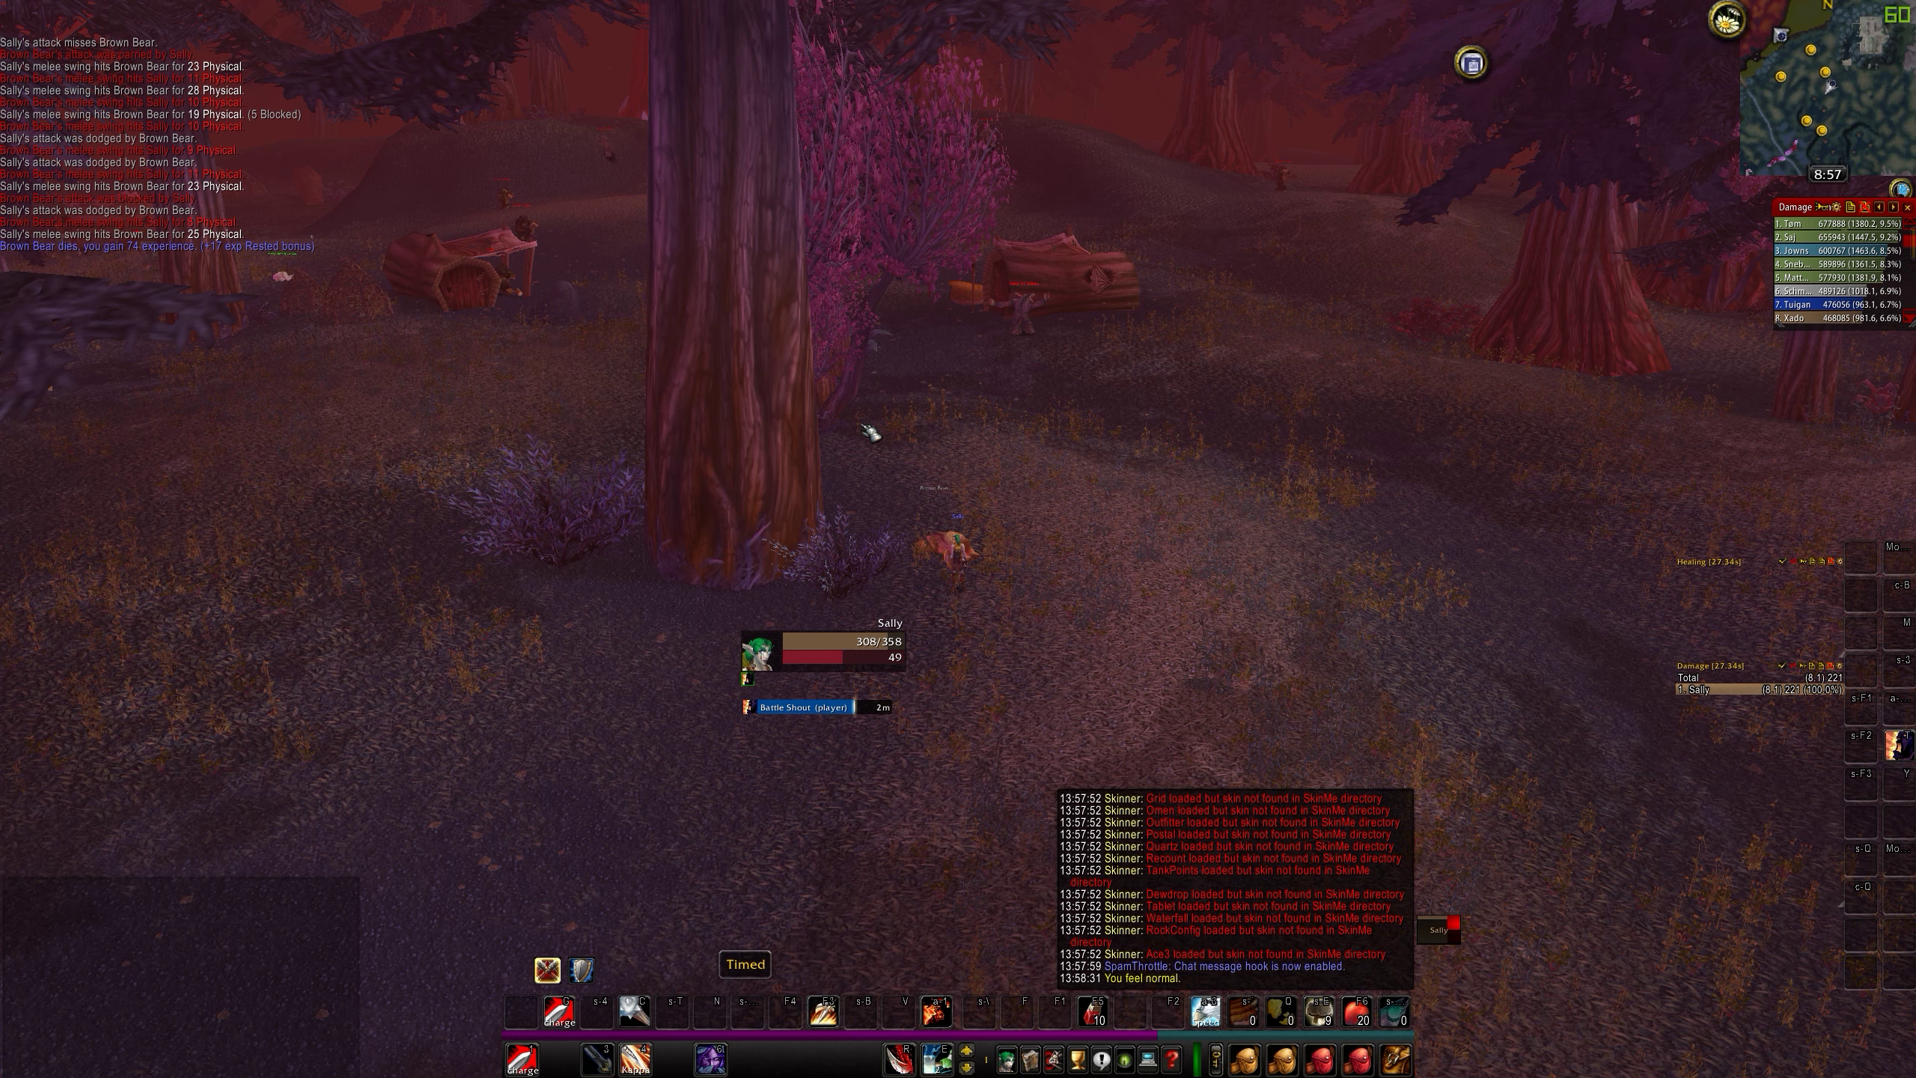
key(Escape)
click(958, 562)
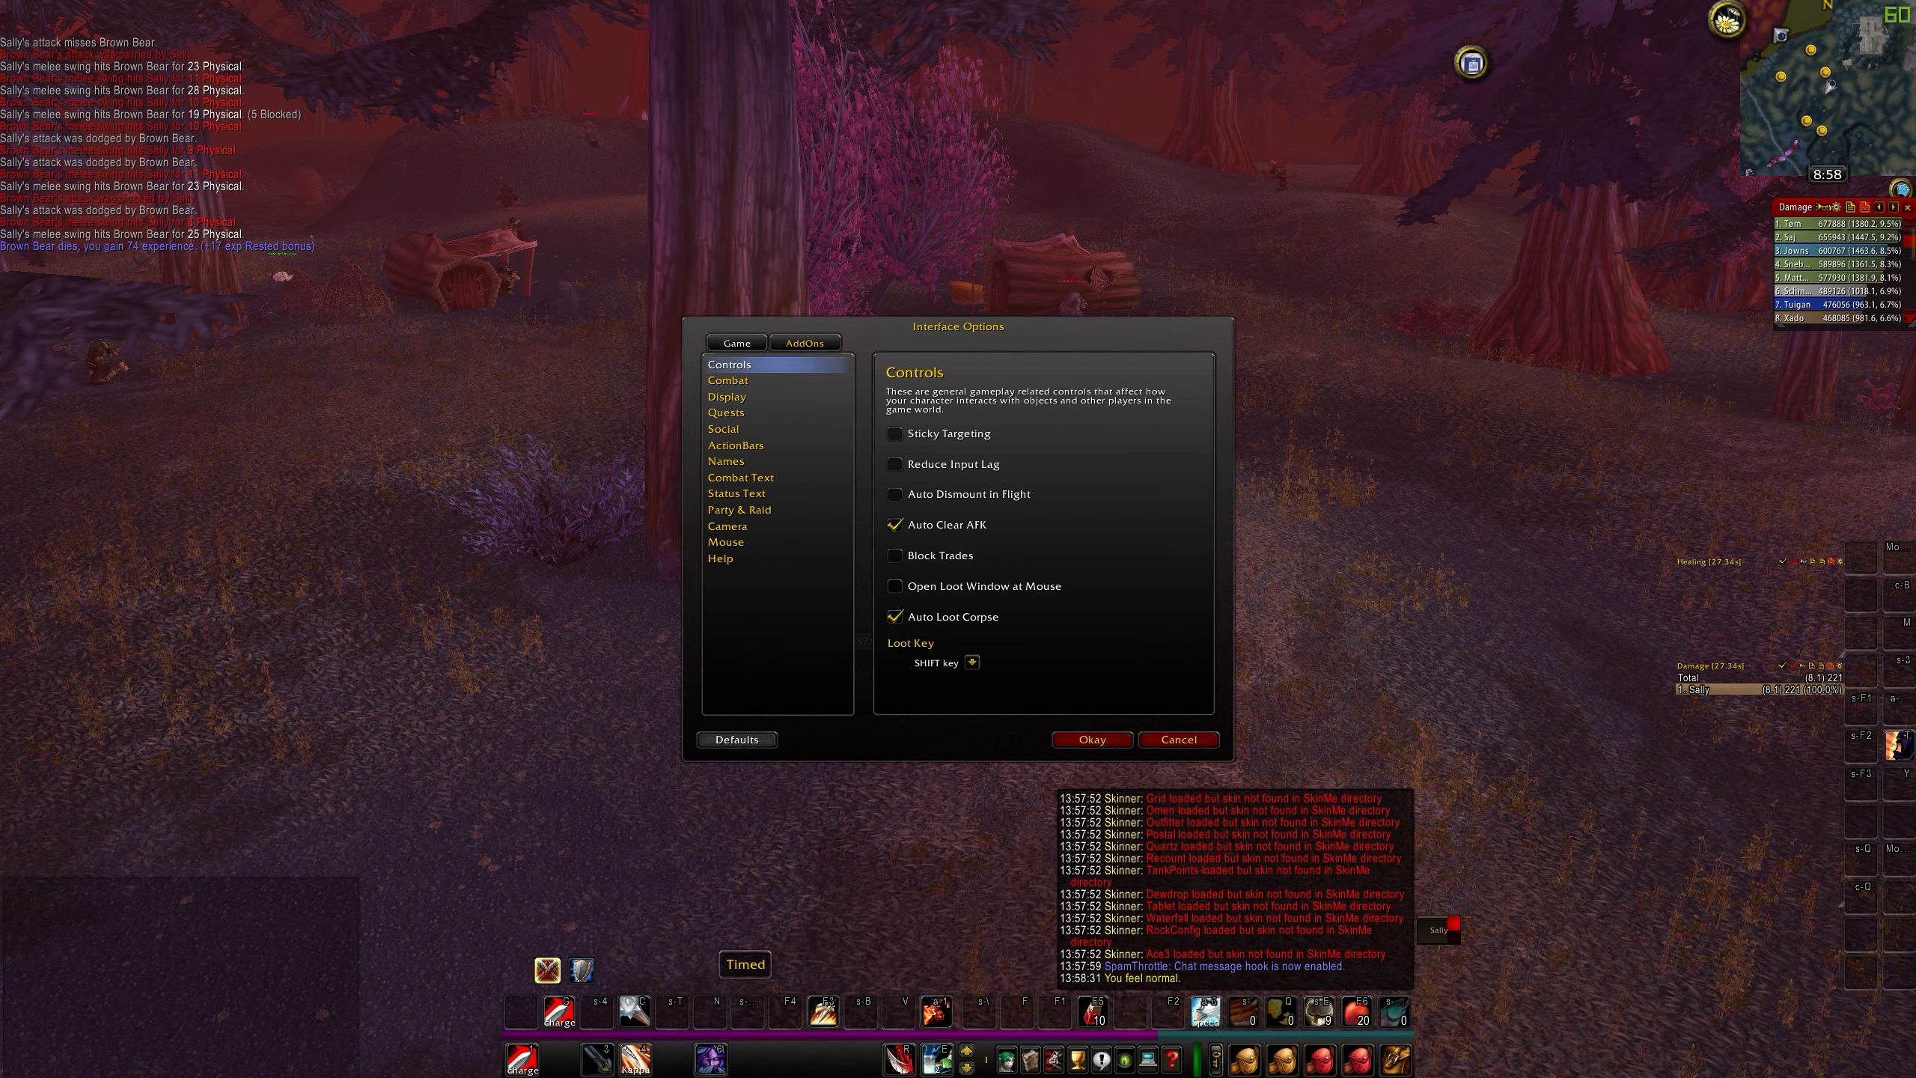
click(804, 342)
click(792, 497)
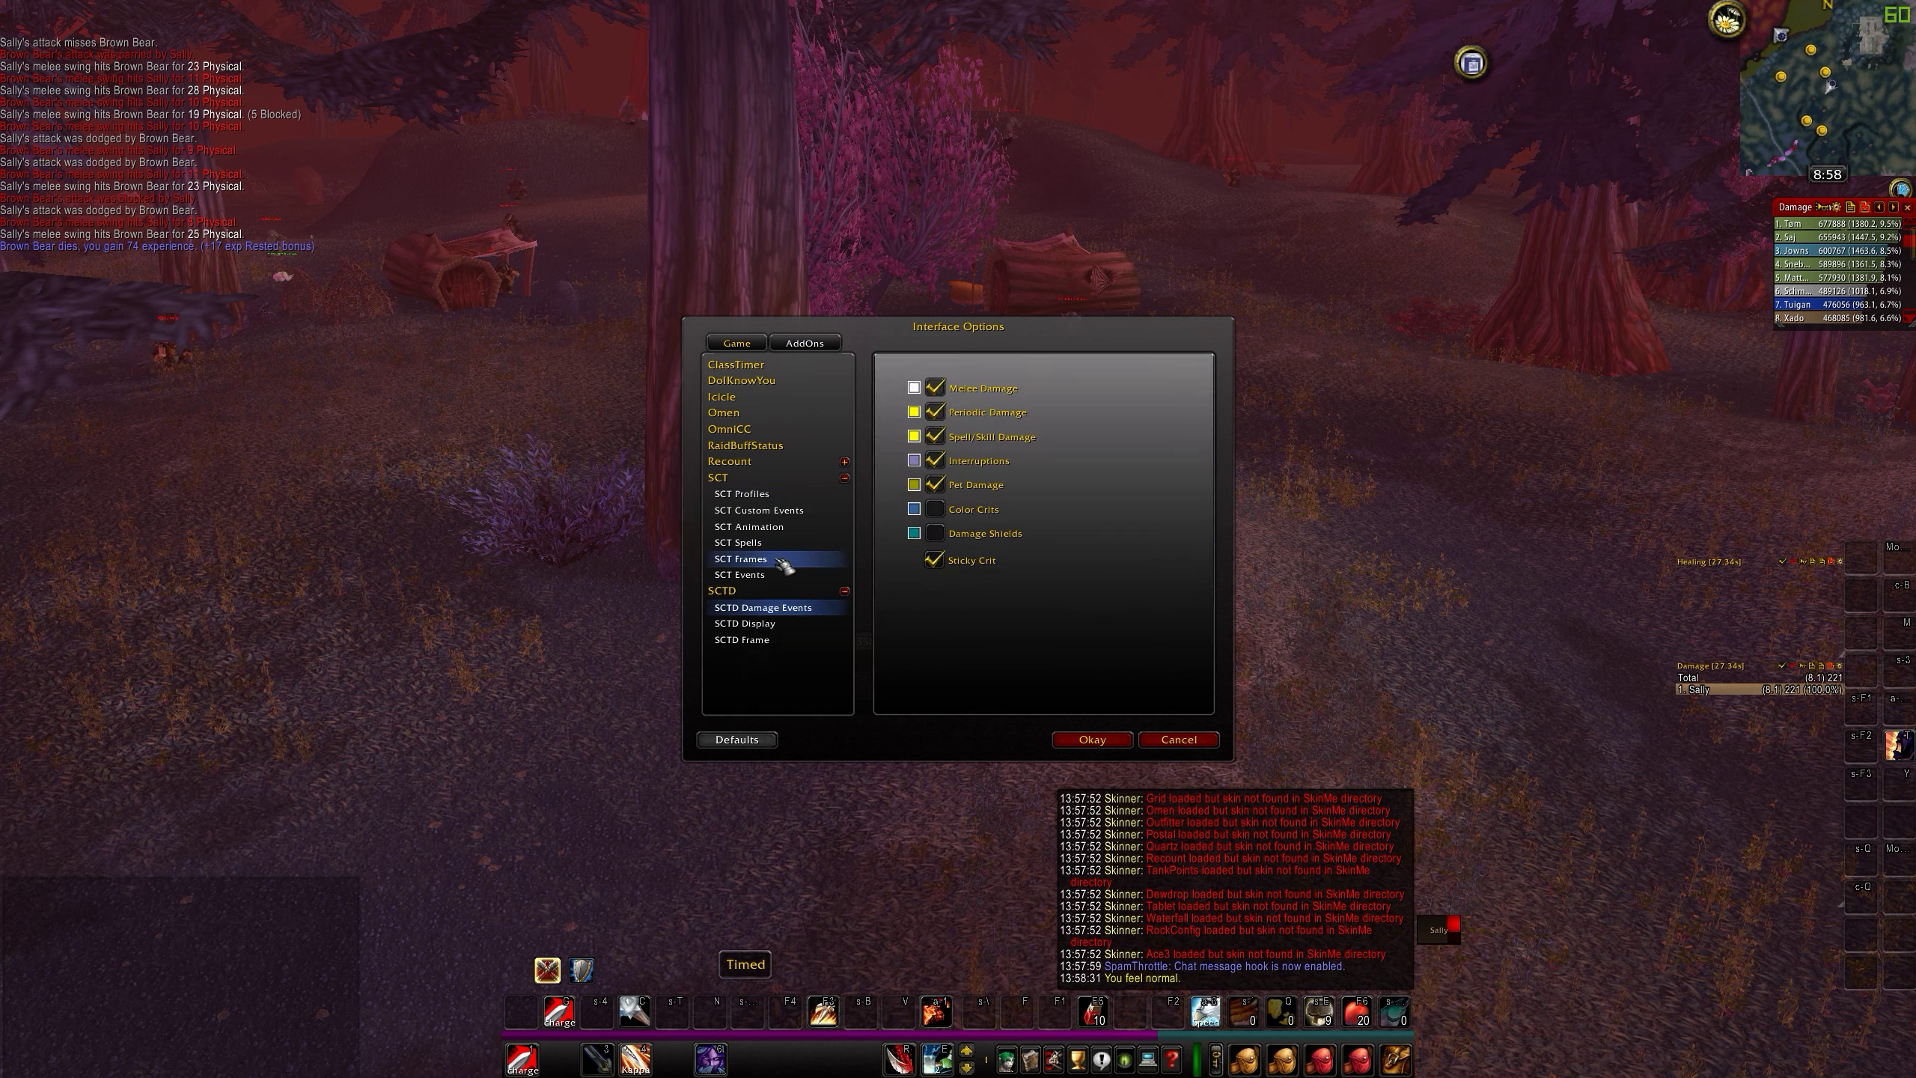
click(777, 493)
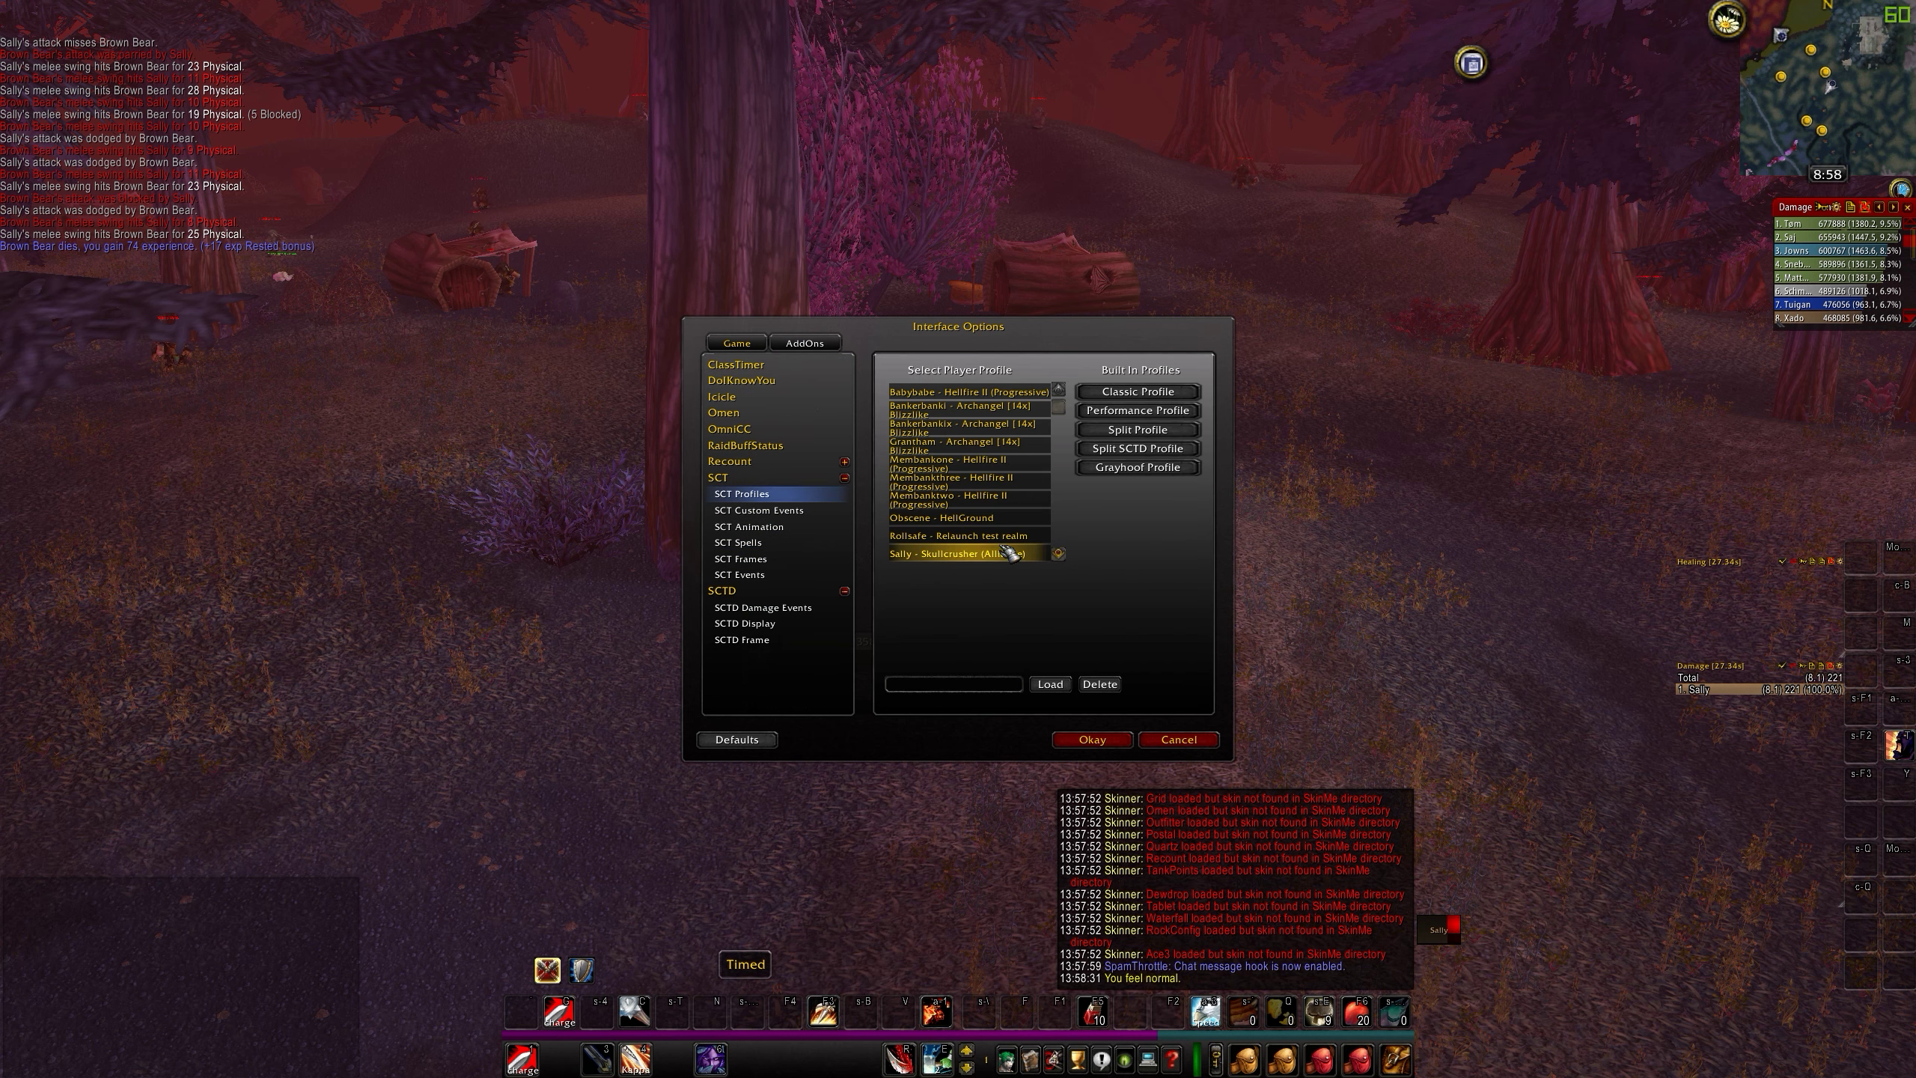
drag(1064, 430, 1060, 526)
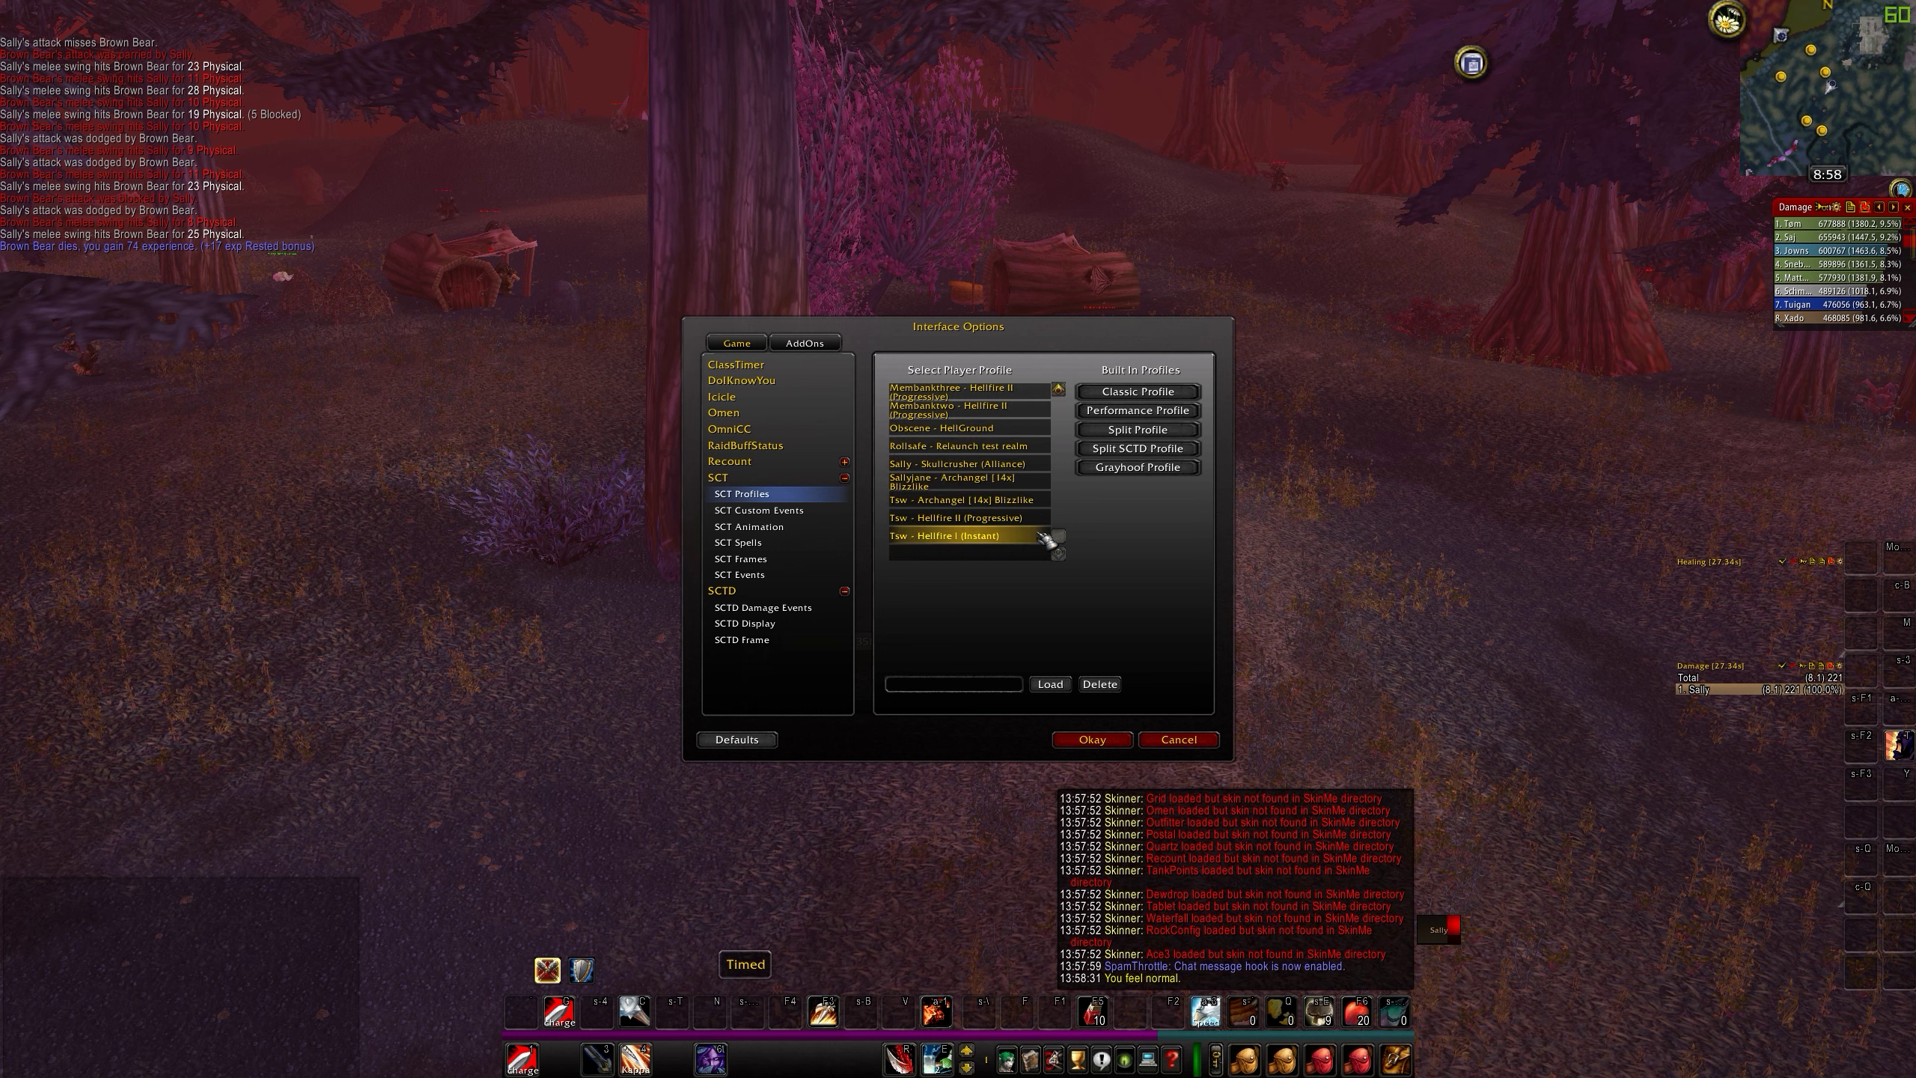
click(1050, 684)
click(1092, 740)
key(Escape)
Turn toward the bears and reattach the detached addon button to the minimap
key(d)
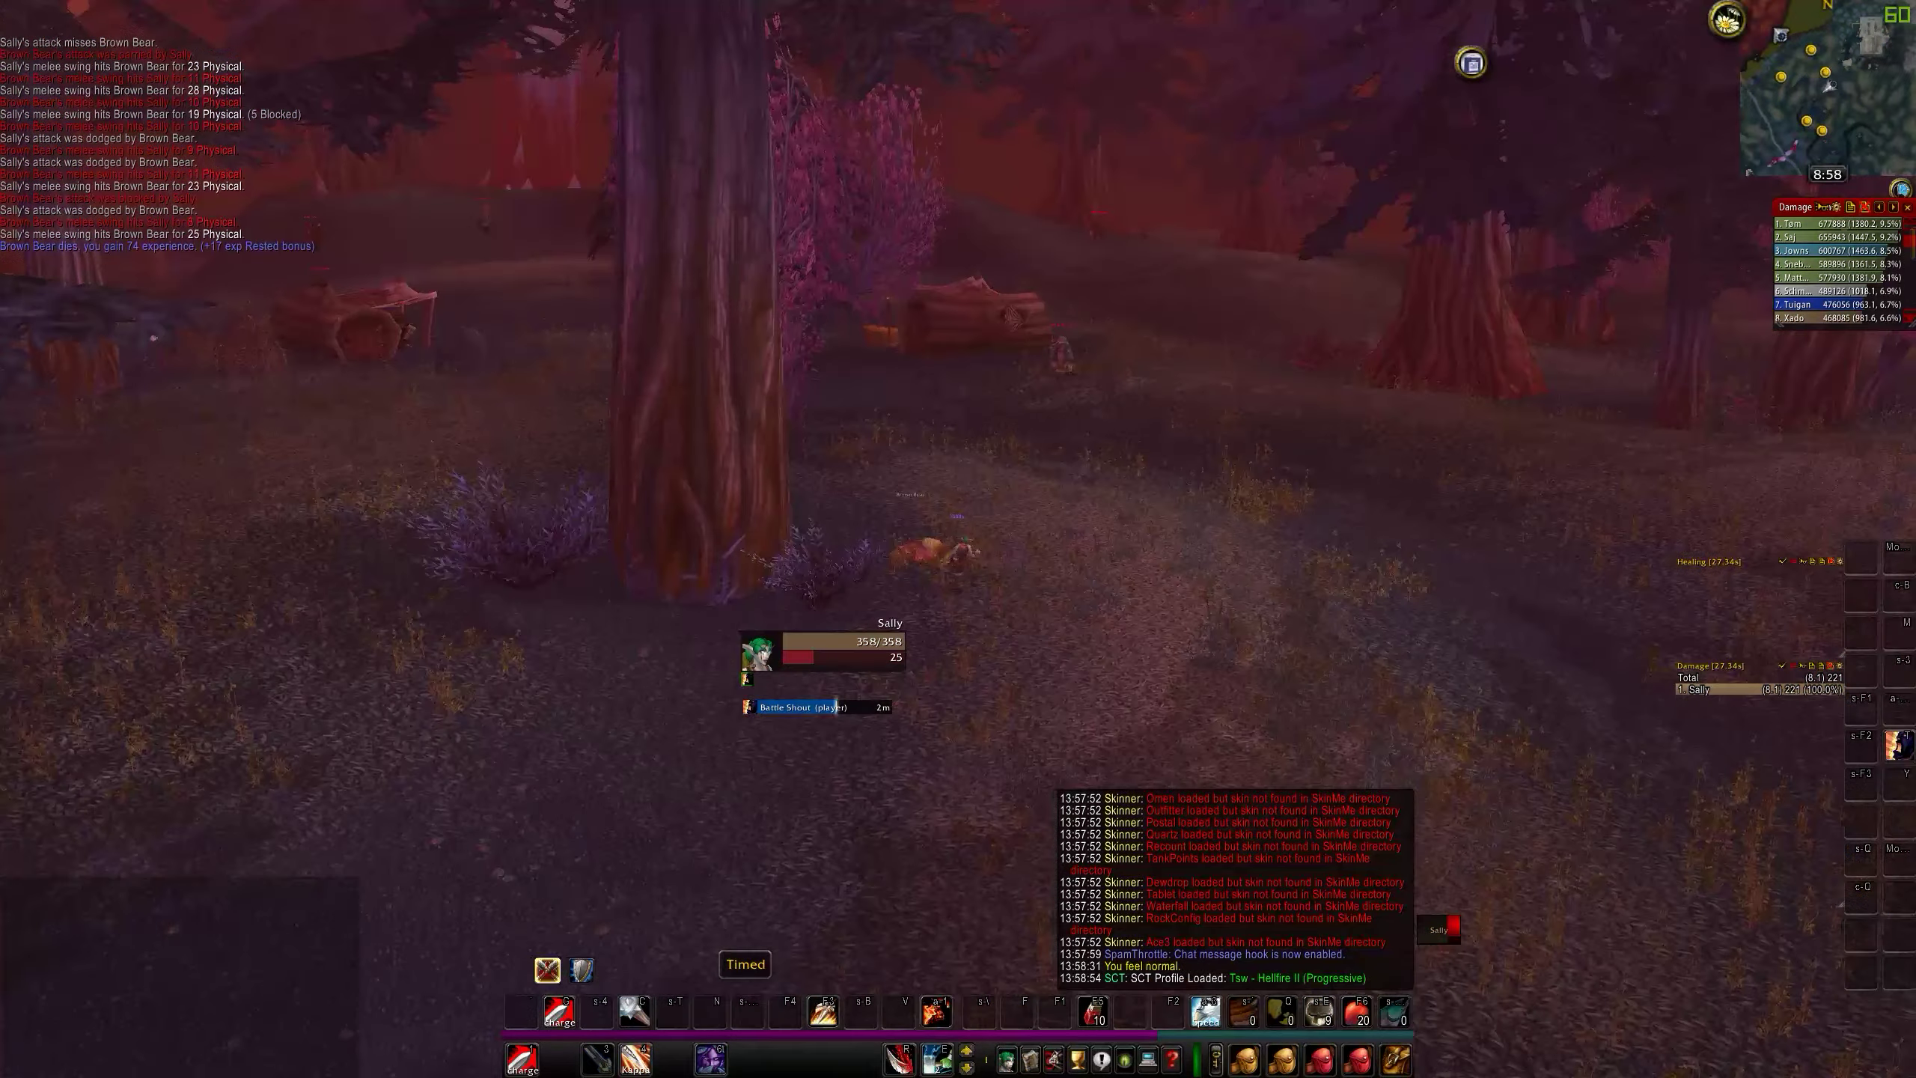
key(d)
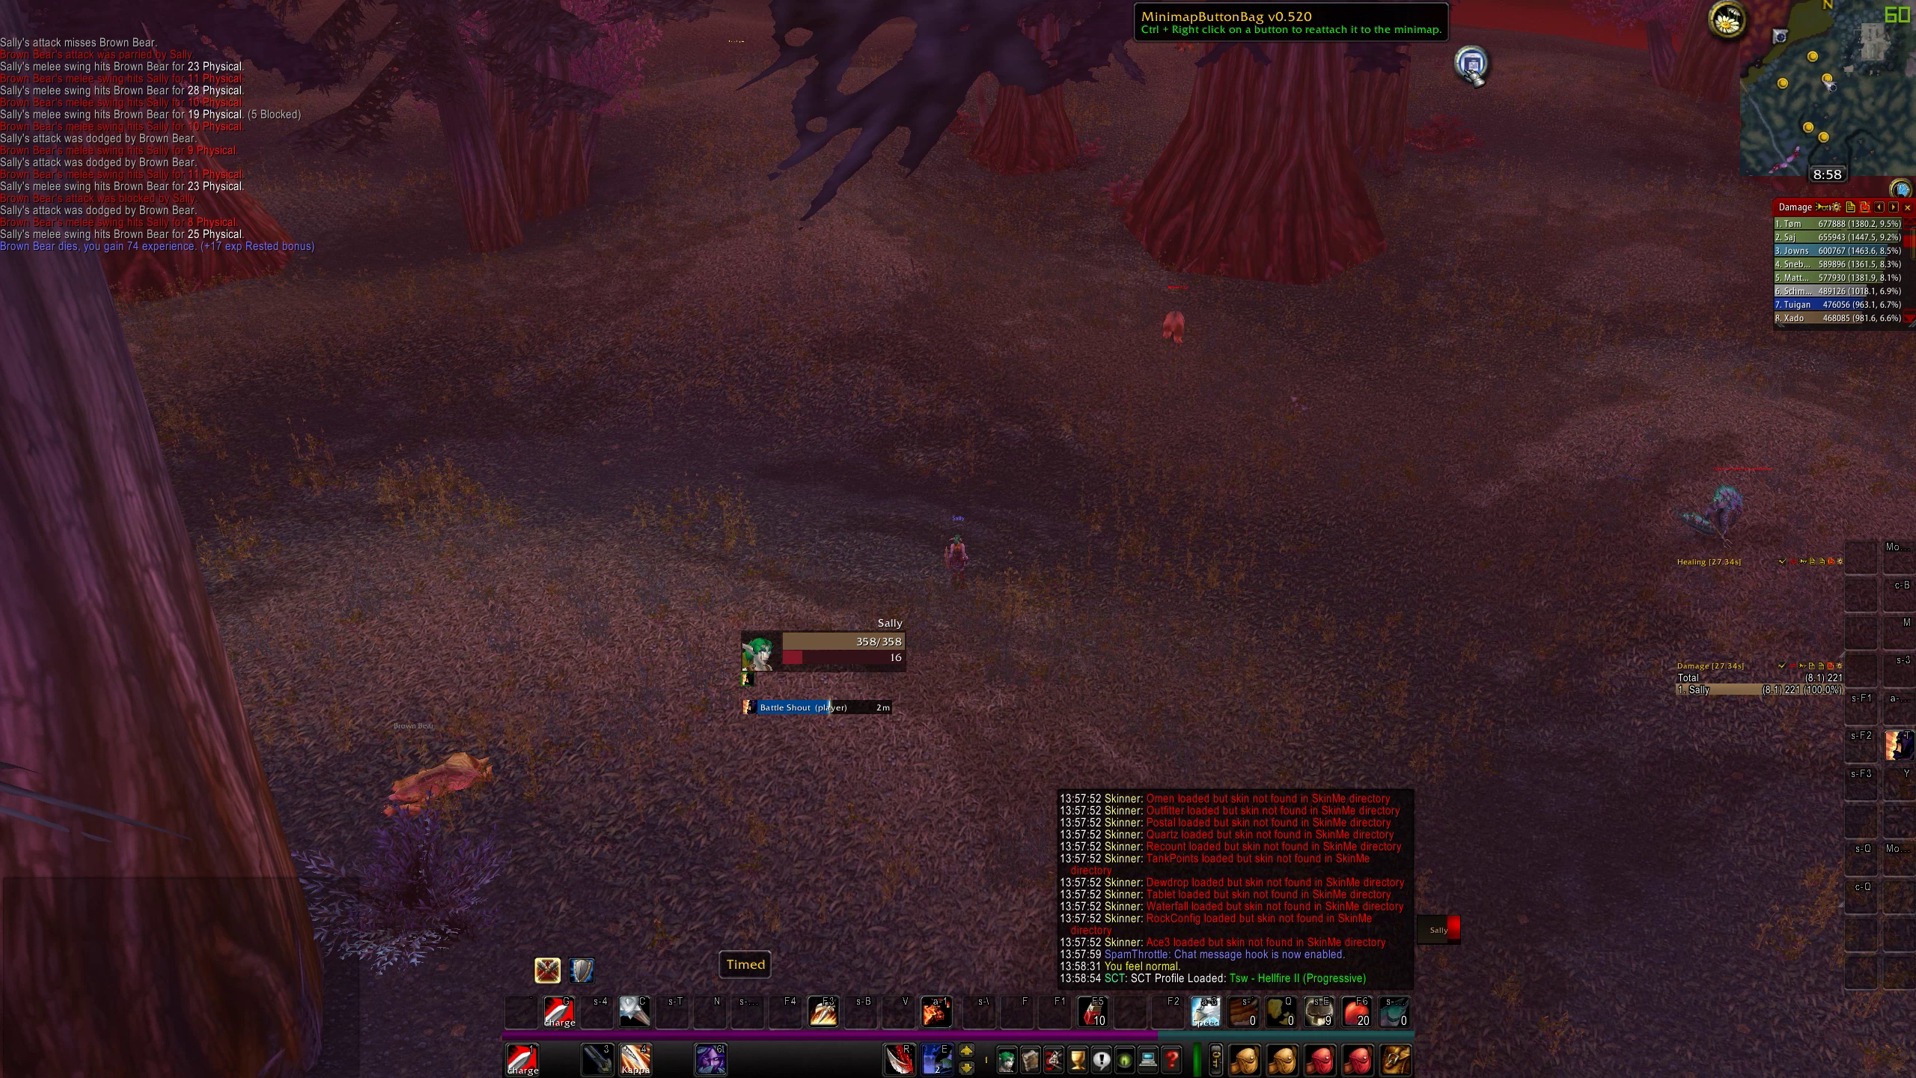
ctrl+right_click(1473, 67)
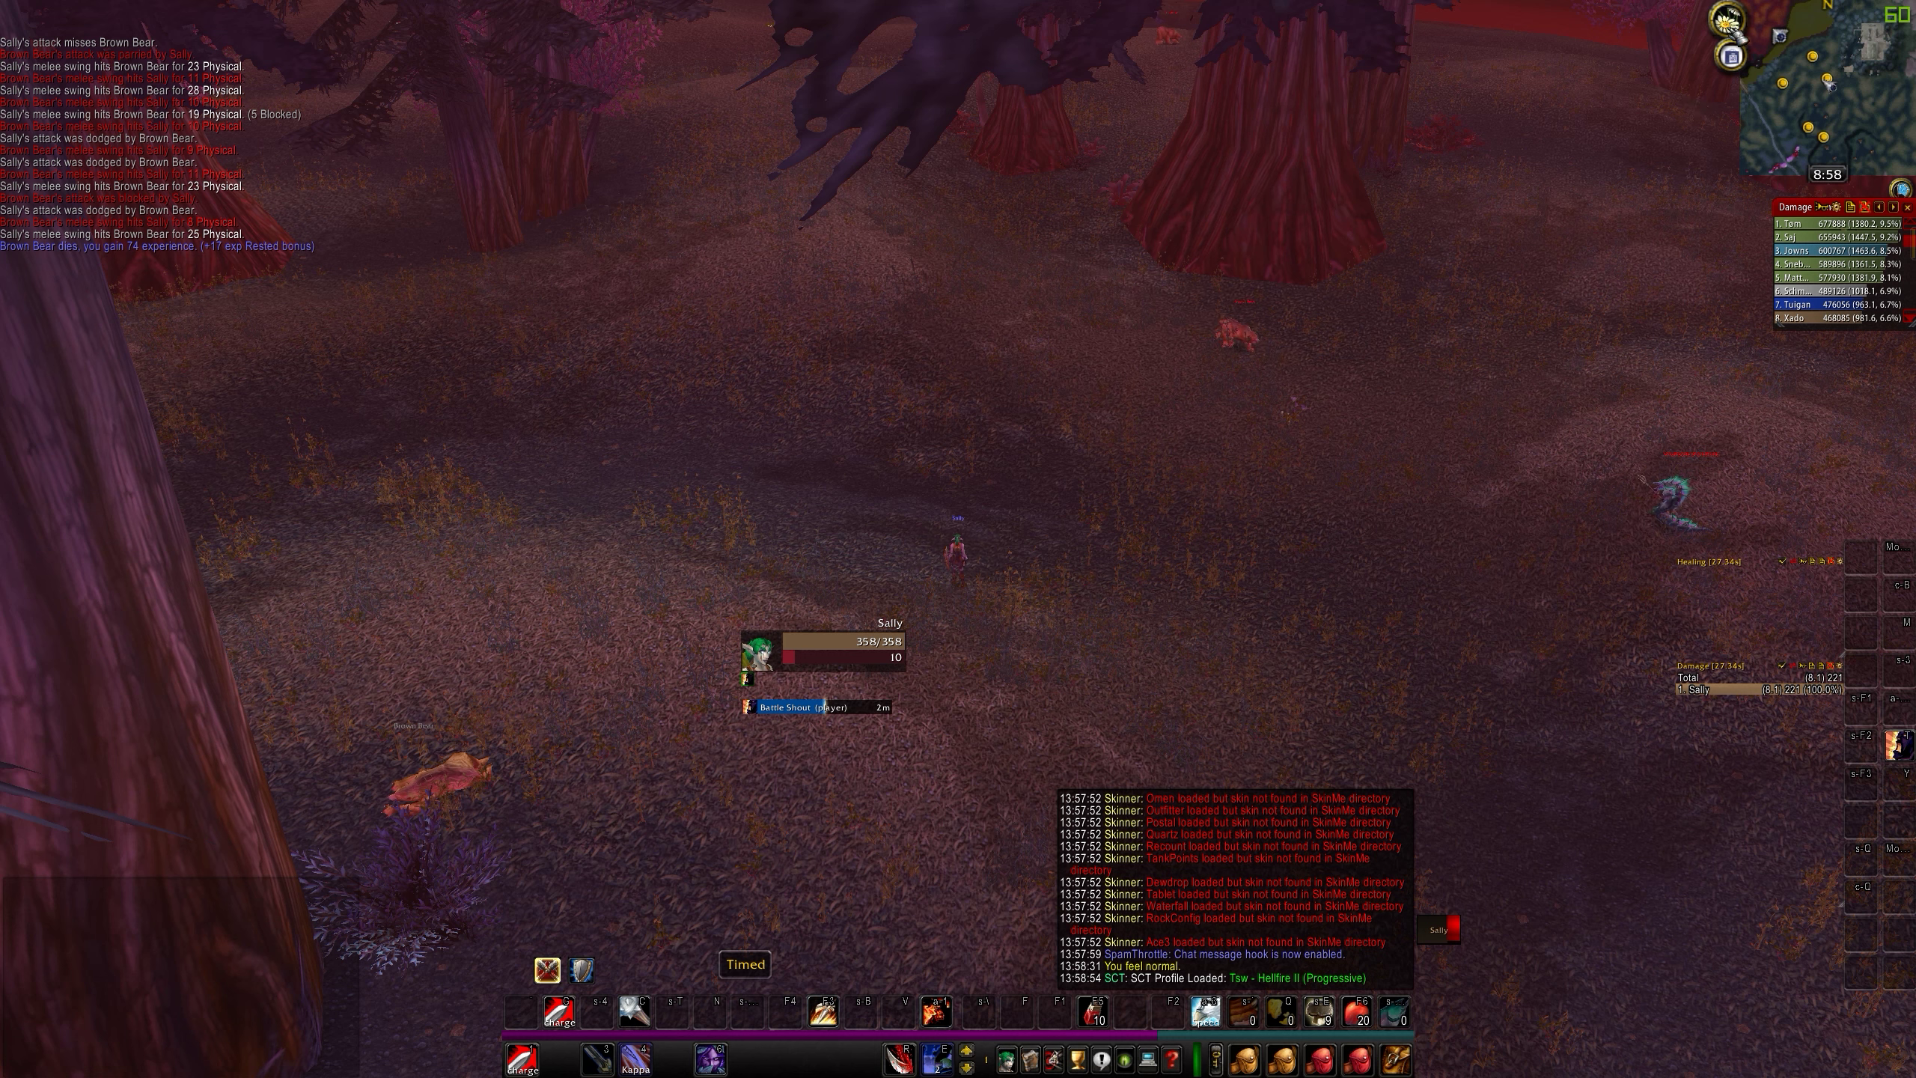
Set Recount's Healing and Damage meters to show the 8:27m fight
mouse_move(1826, 277)
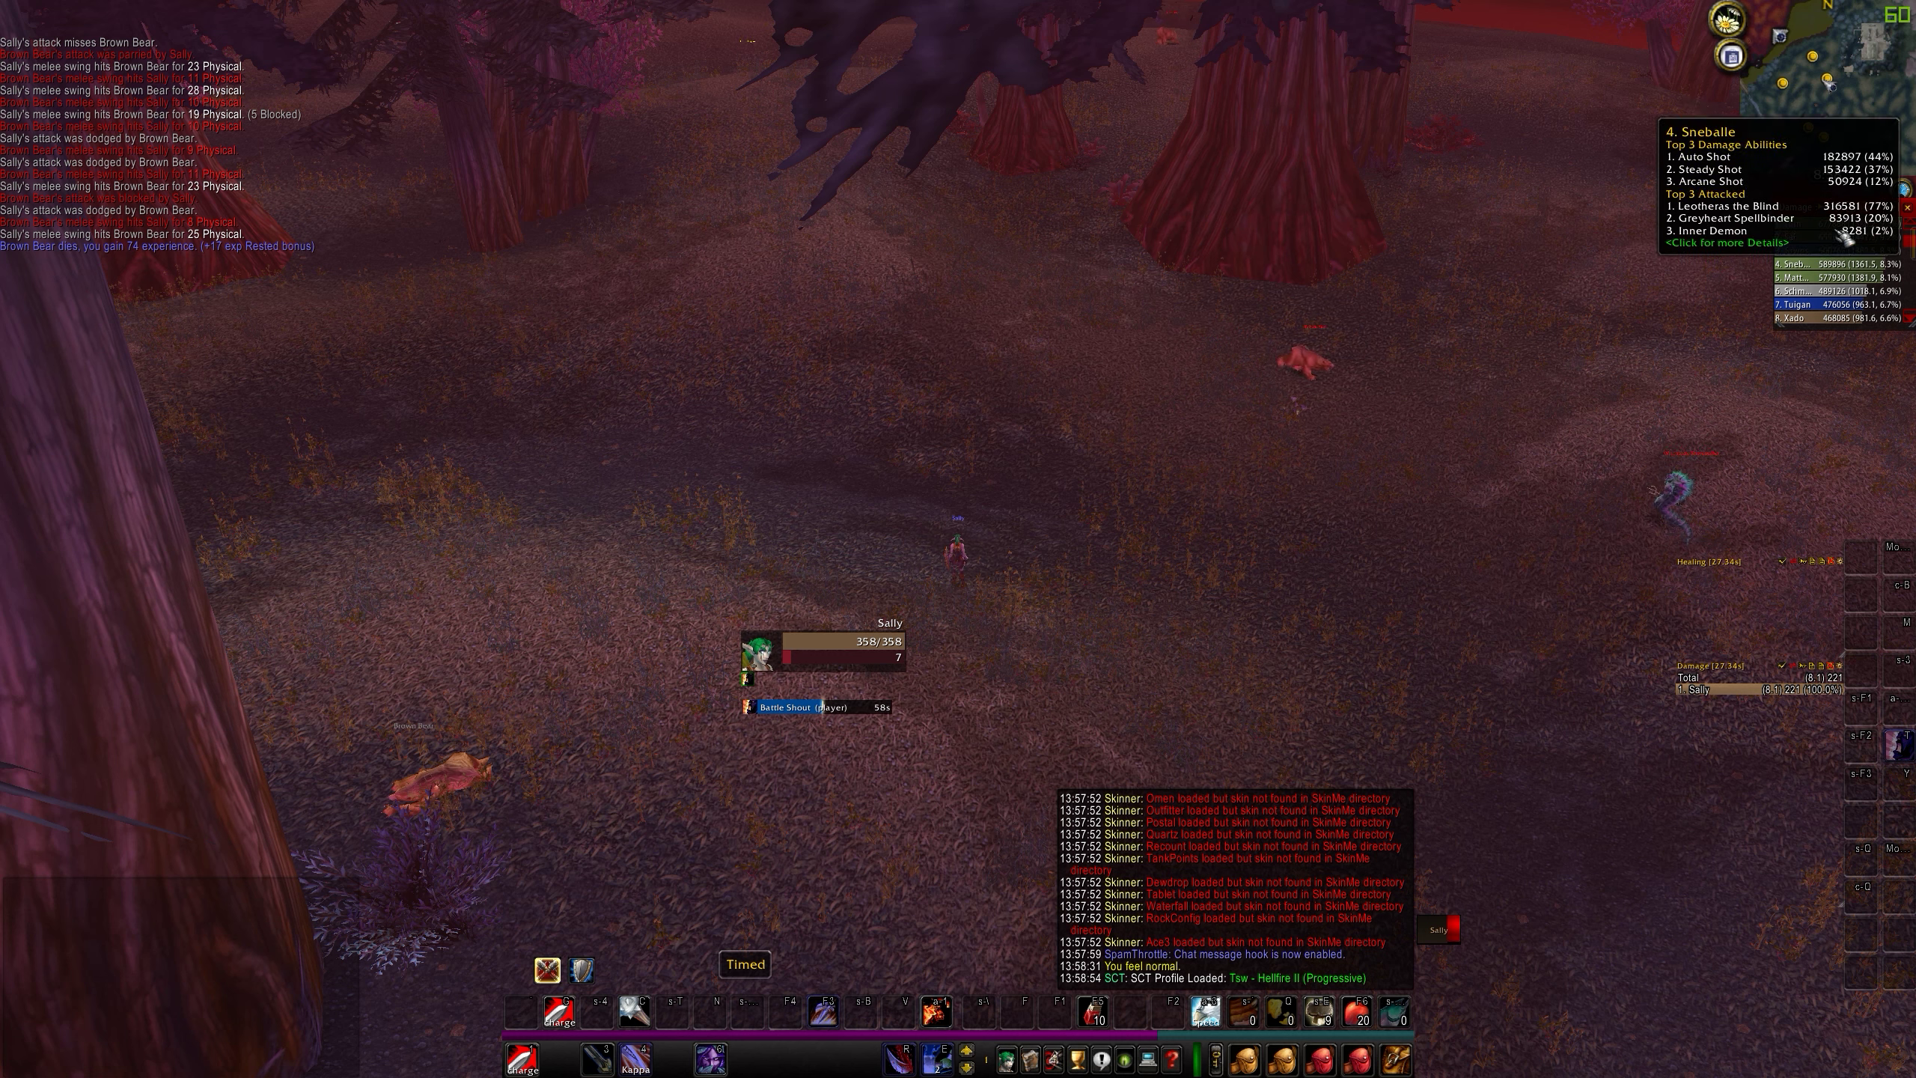
scroll(1826, 281, down, 2)
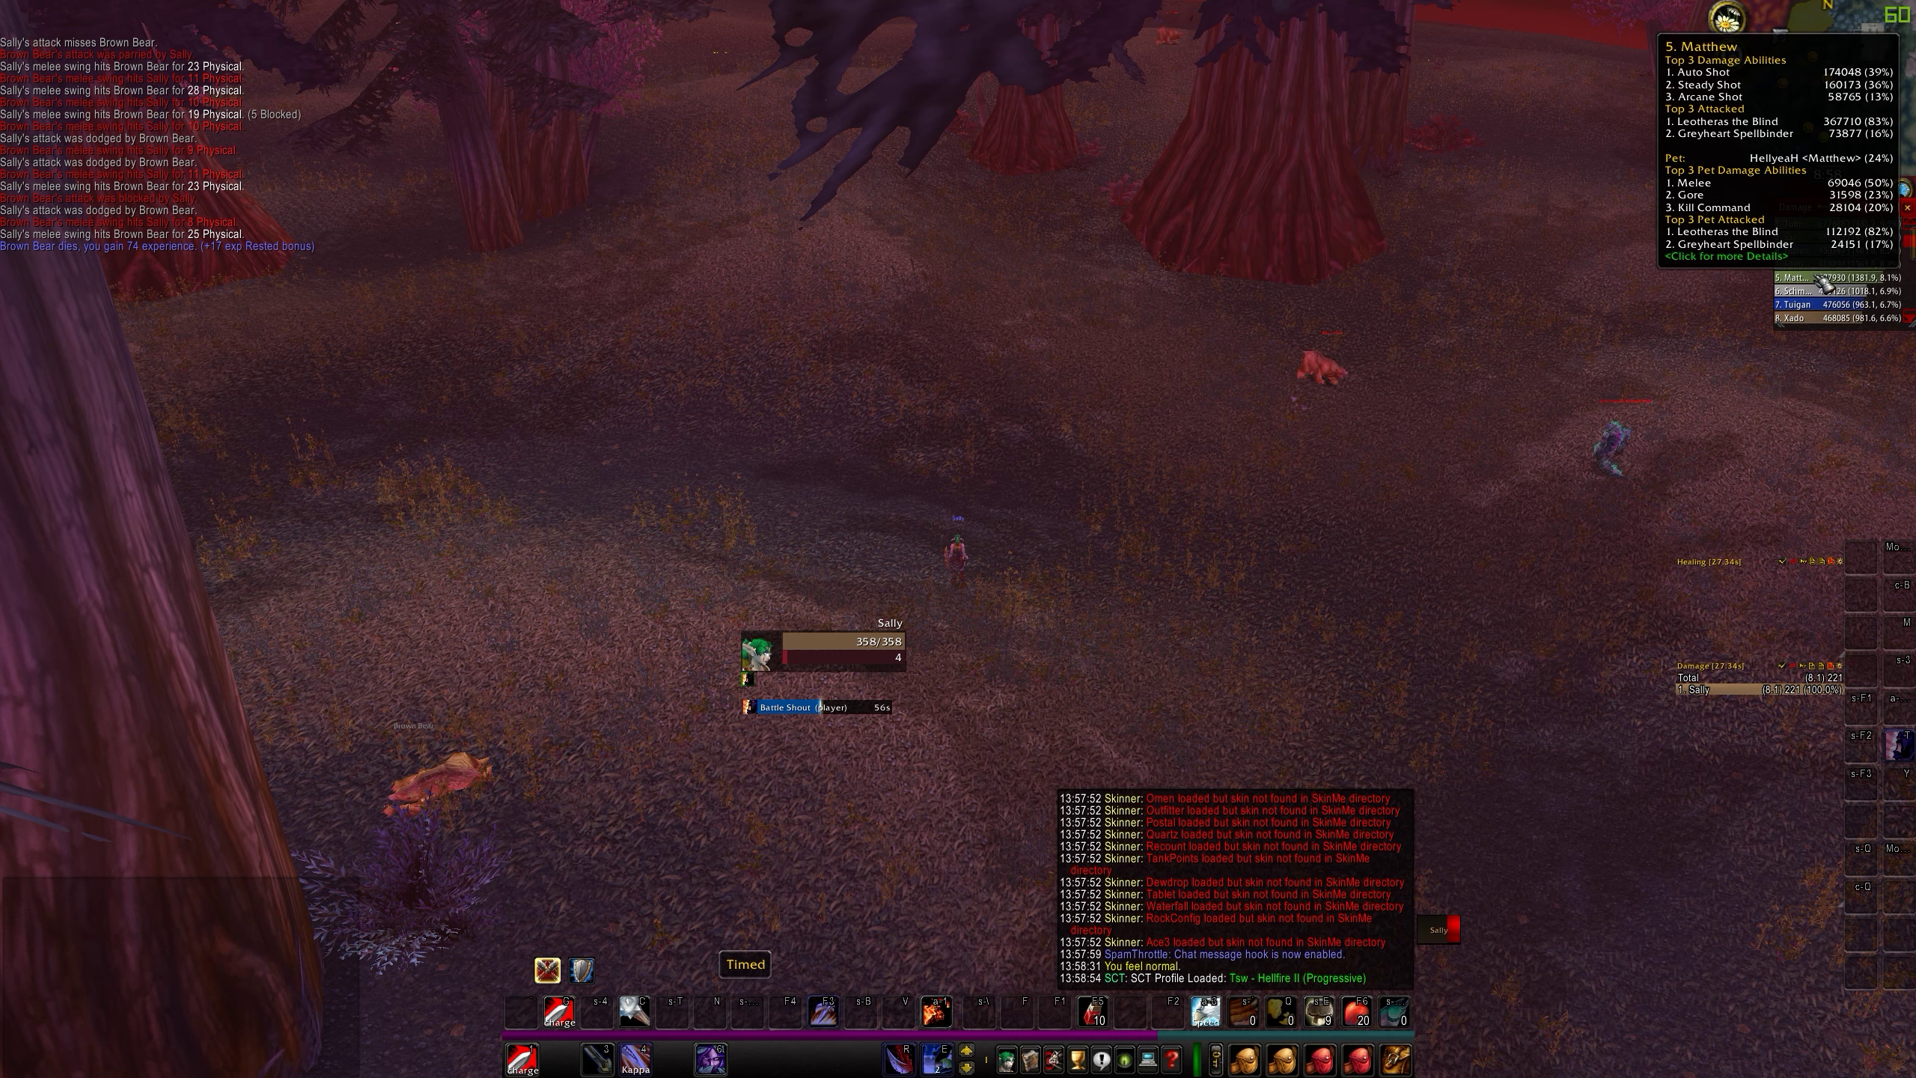
click(1828, 563)
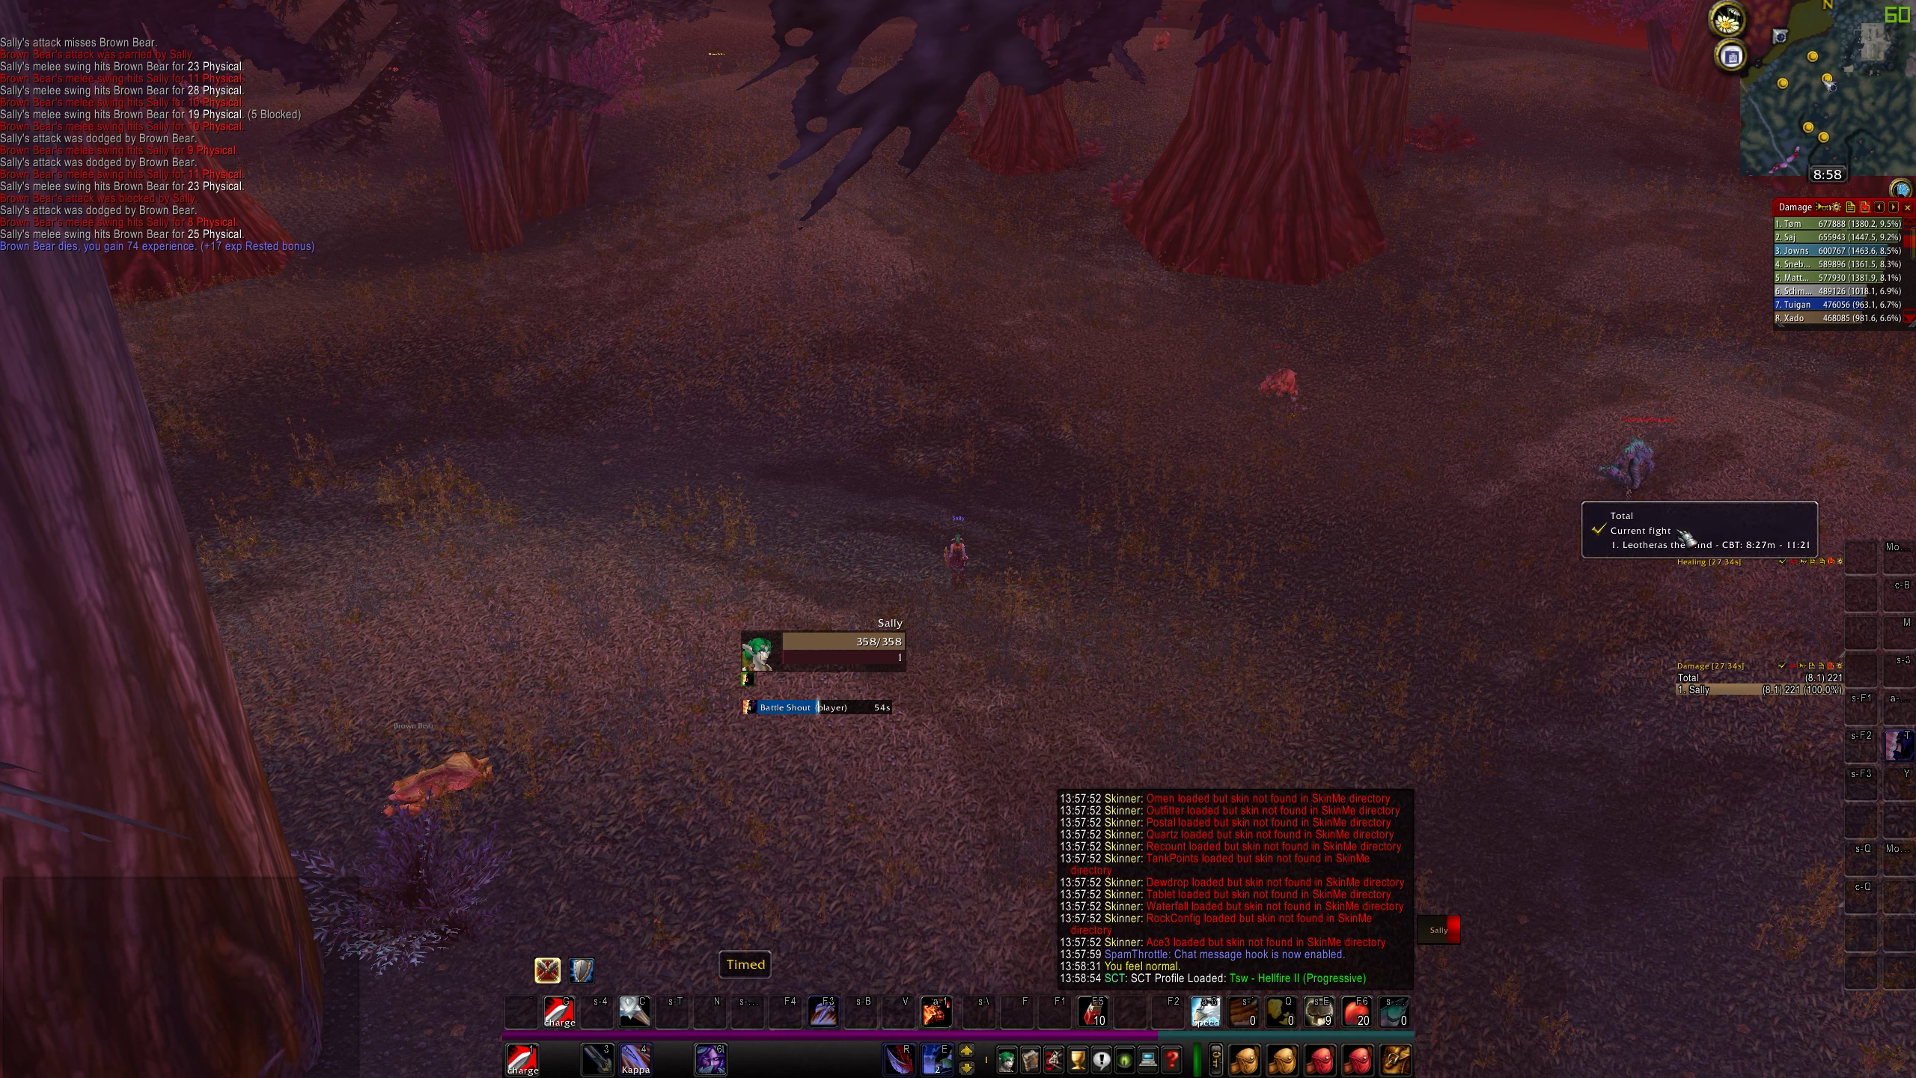
click(1691, 546)
click(1829, 667)
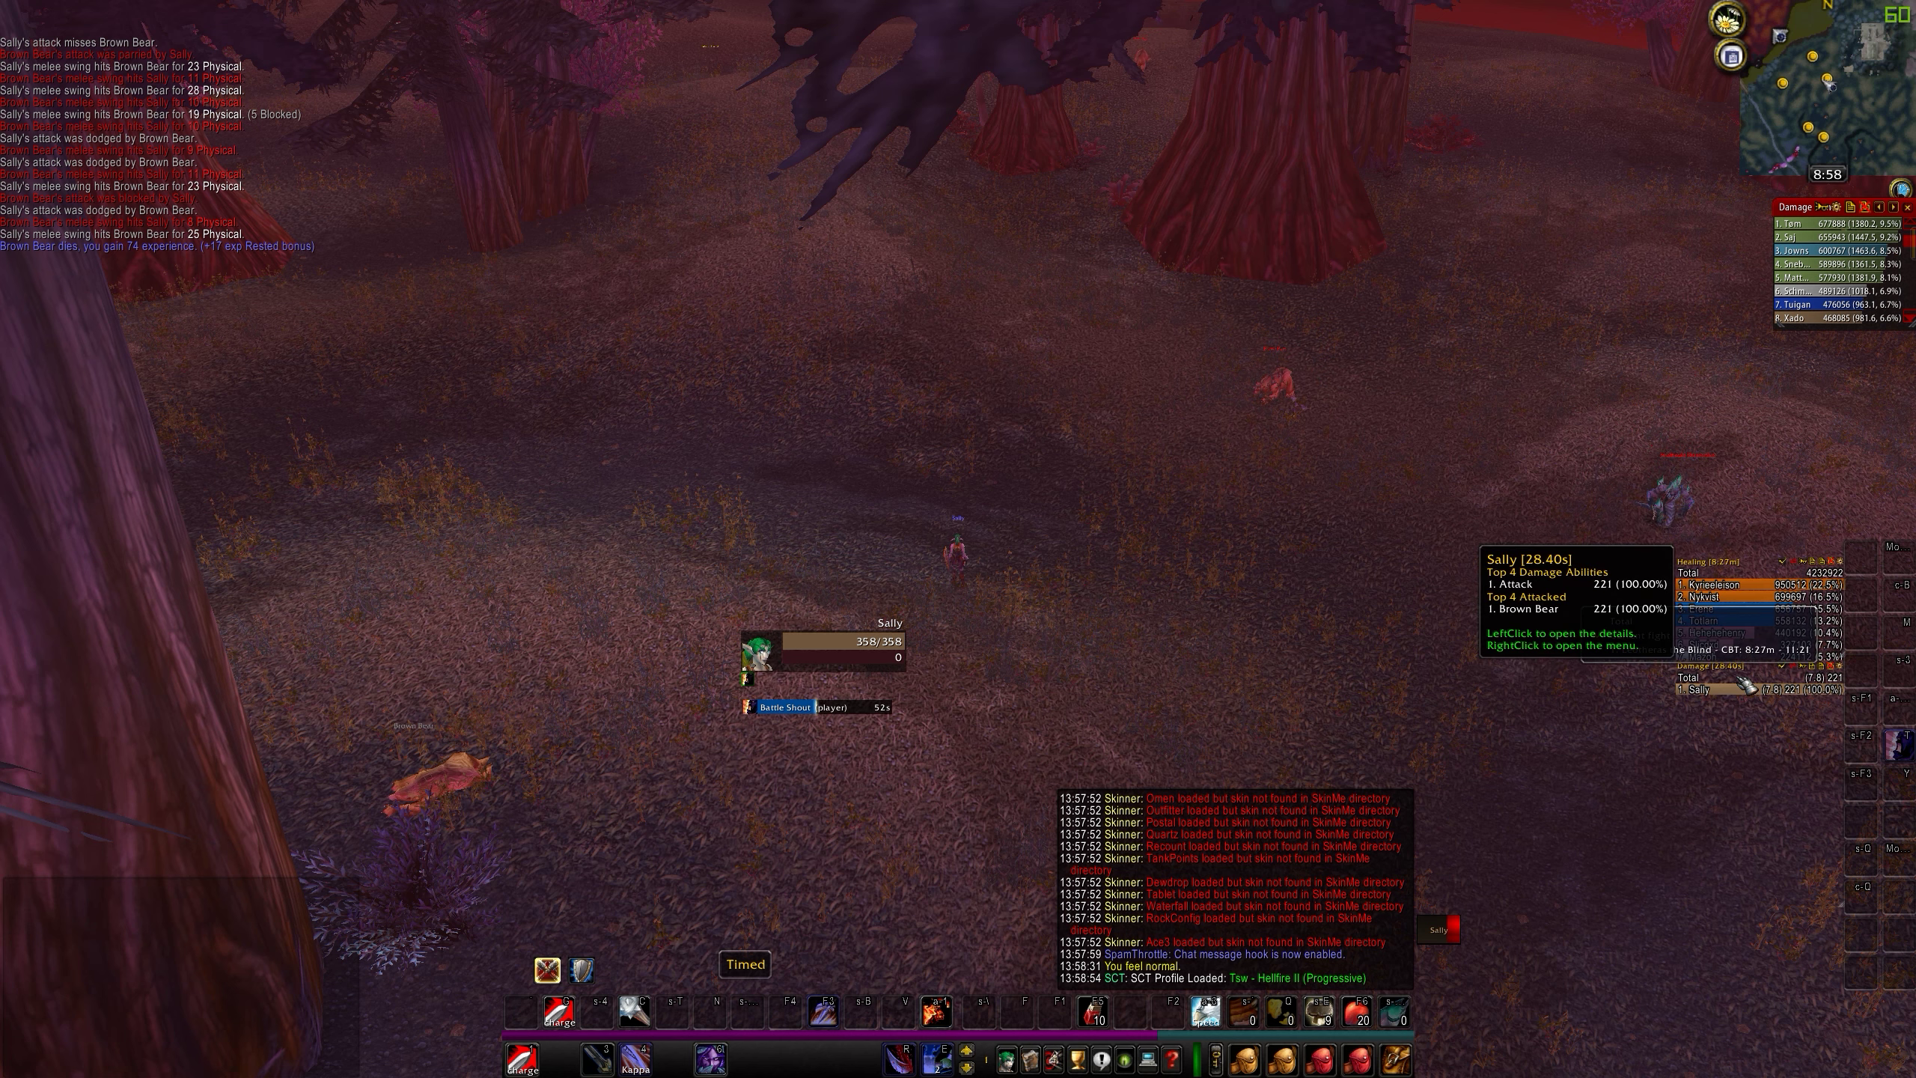
click(1698, 648)
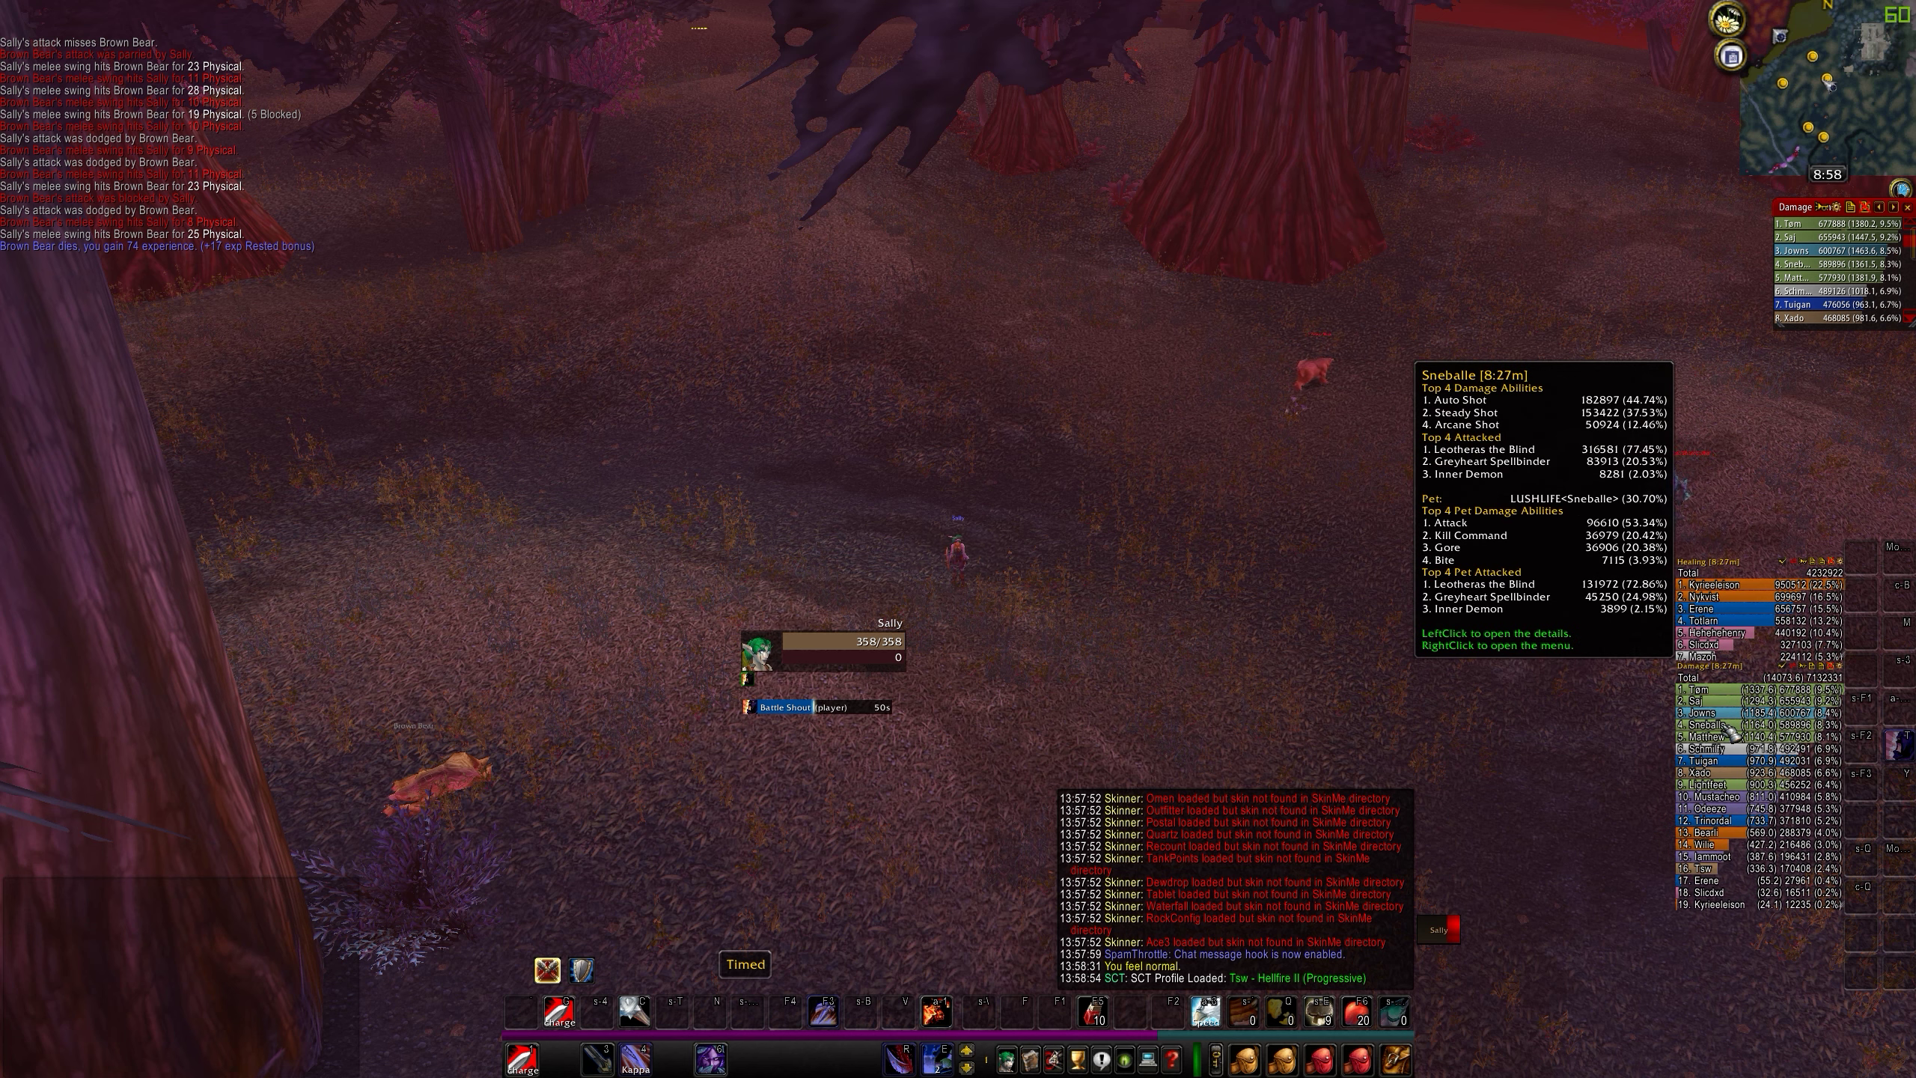
scroll(1731, 733, up, 1)
Target the Brown Bear and open with Charge, Bloodrage and Heroic Strike
drag(1411, 601, 1412, 600)
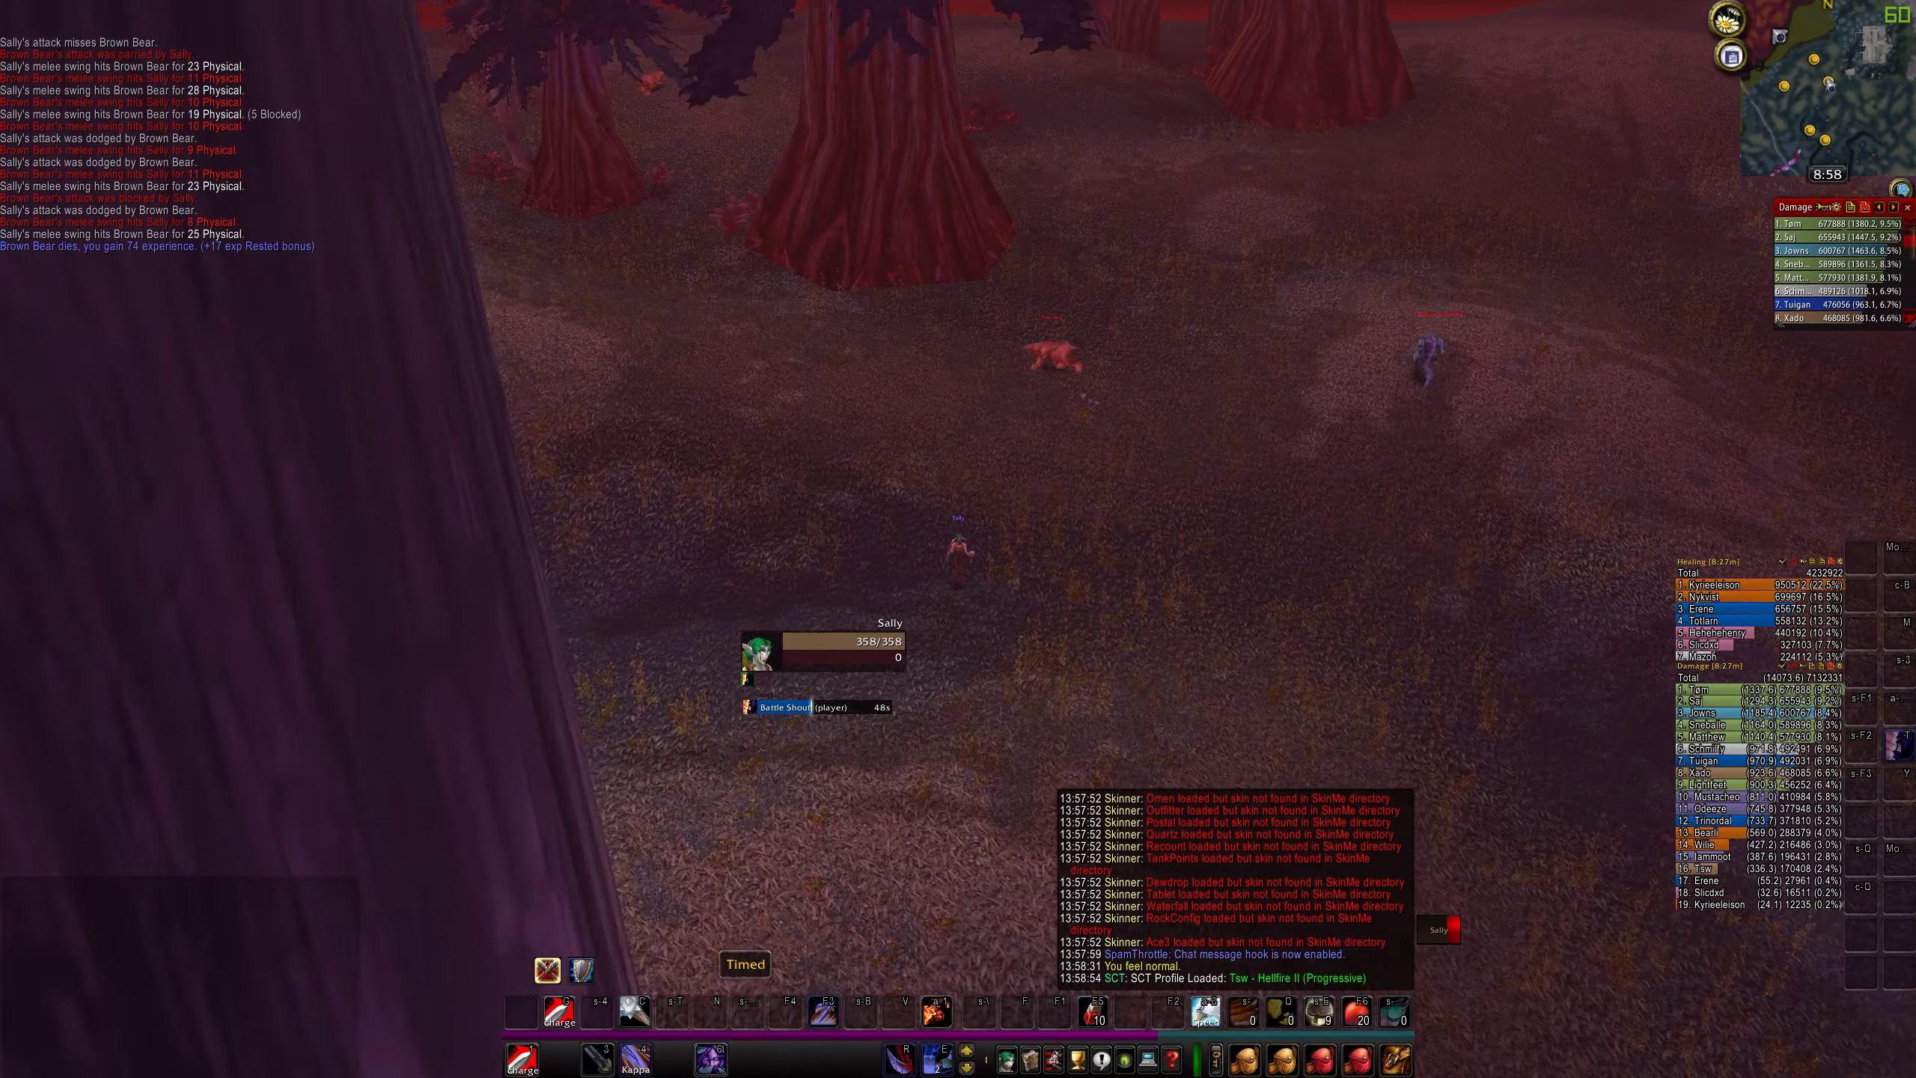
key(Tab)
key(g)
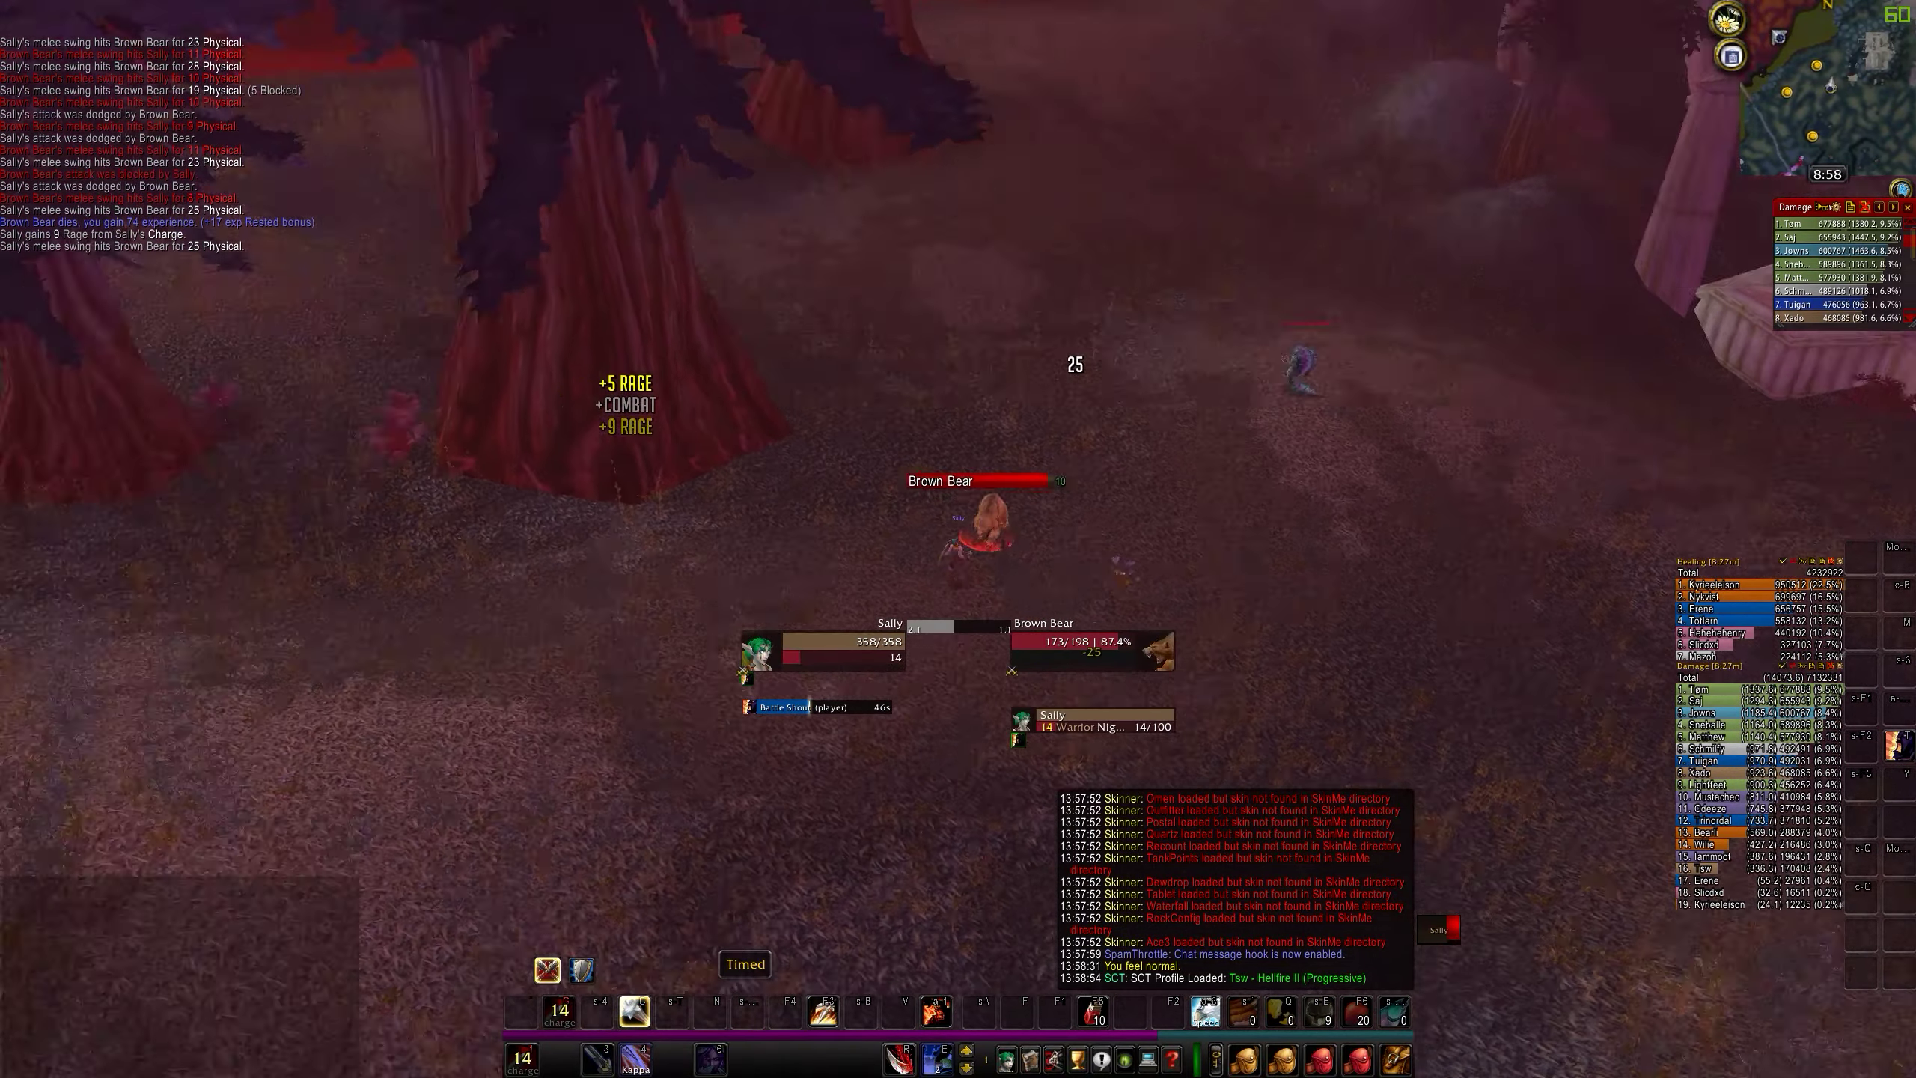
key(alt+1)
key(4)
key(4)
key(4)
key(4)
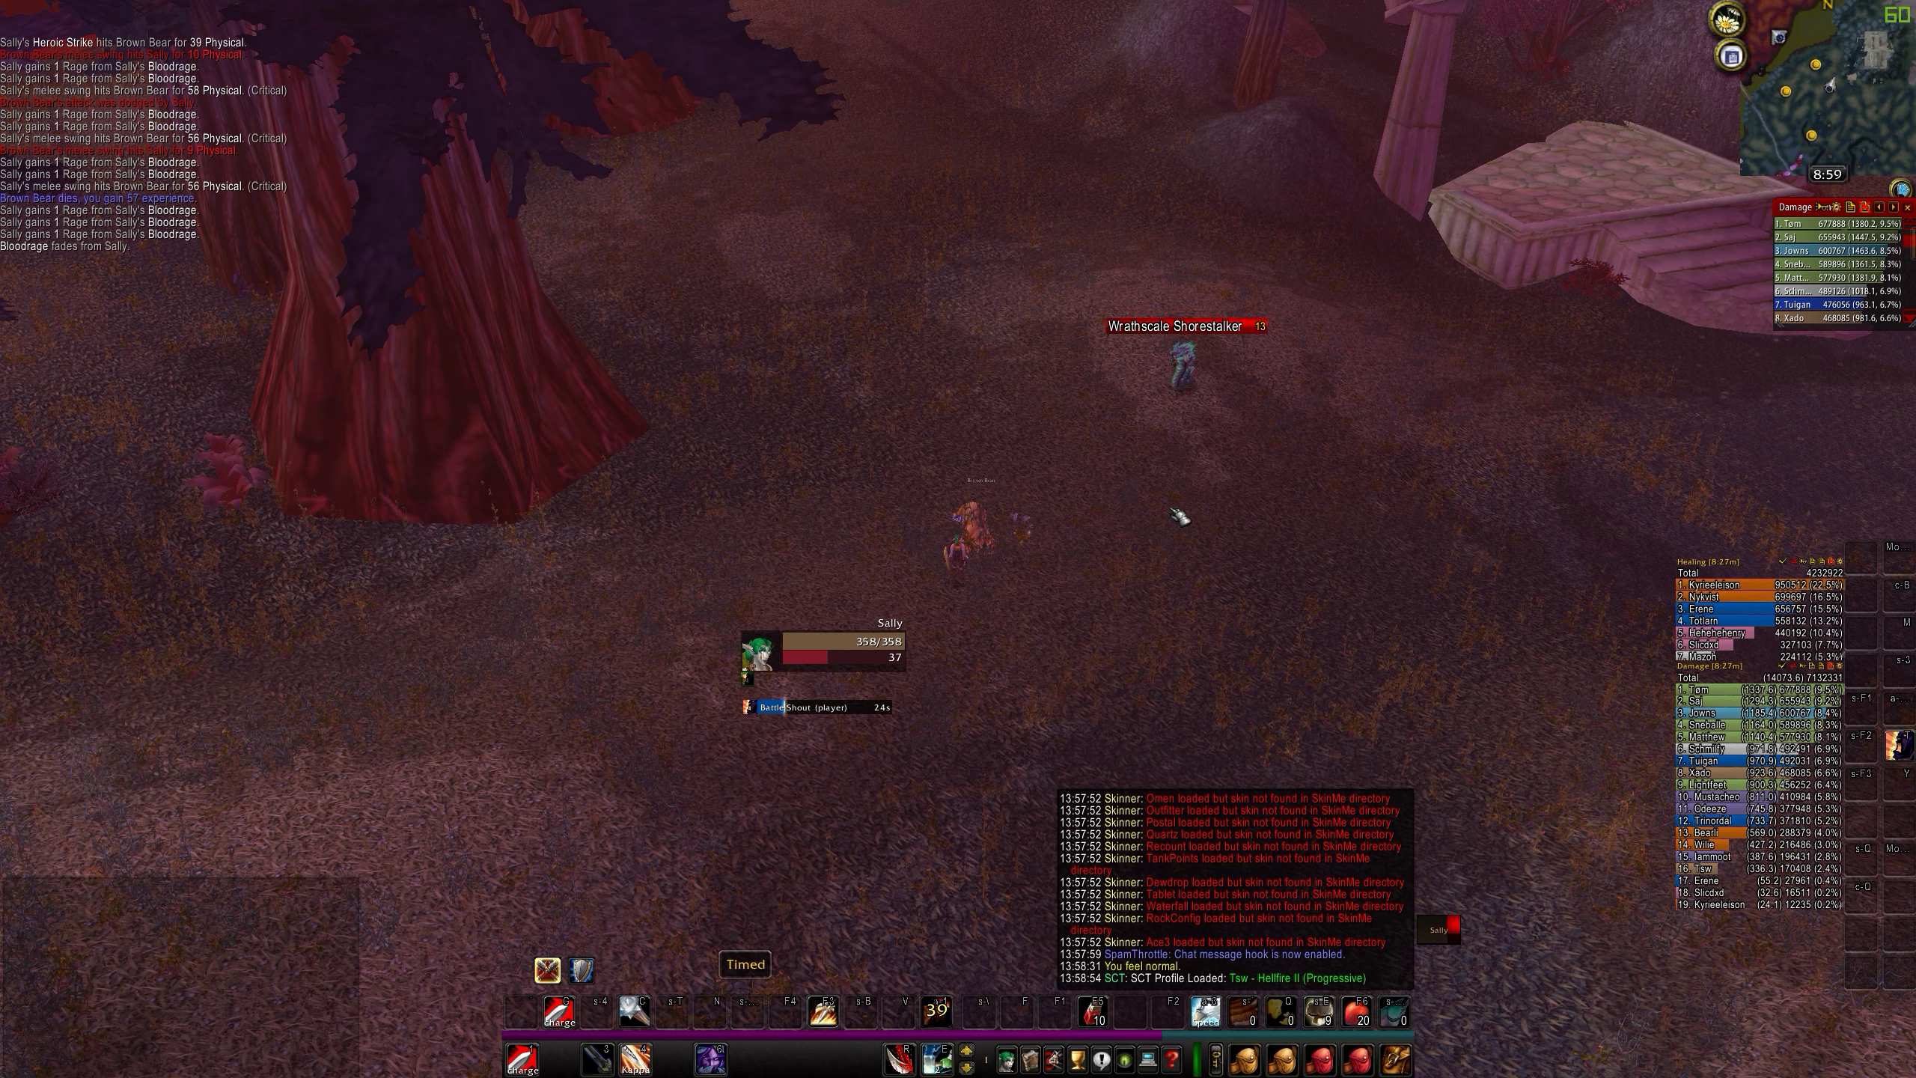
Loot the Brown Bear's corpse, herb the Peacebloom, and turn the camera toward the ruins
right_click(977, 532)
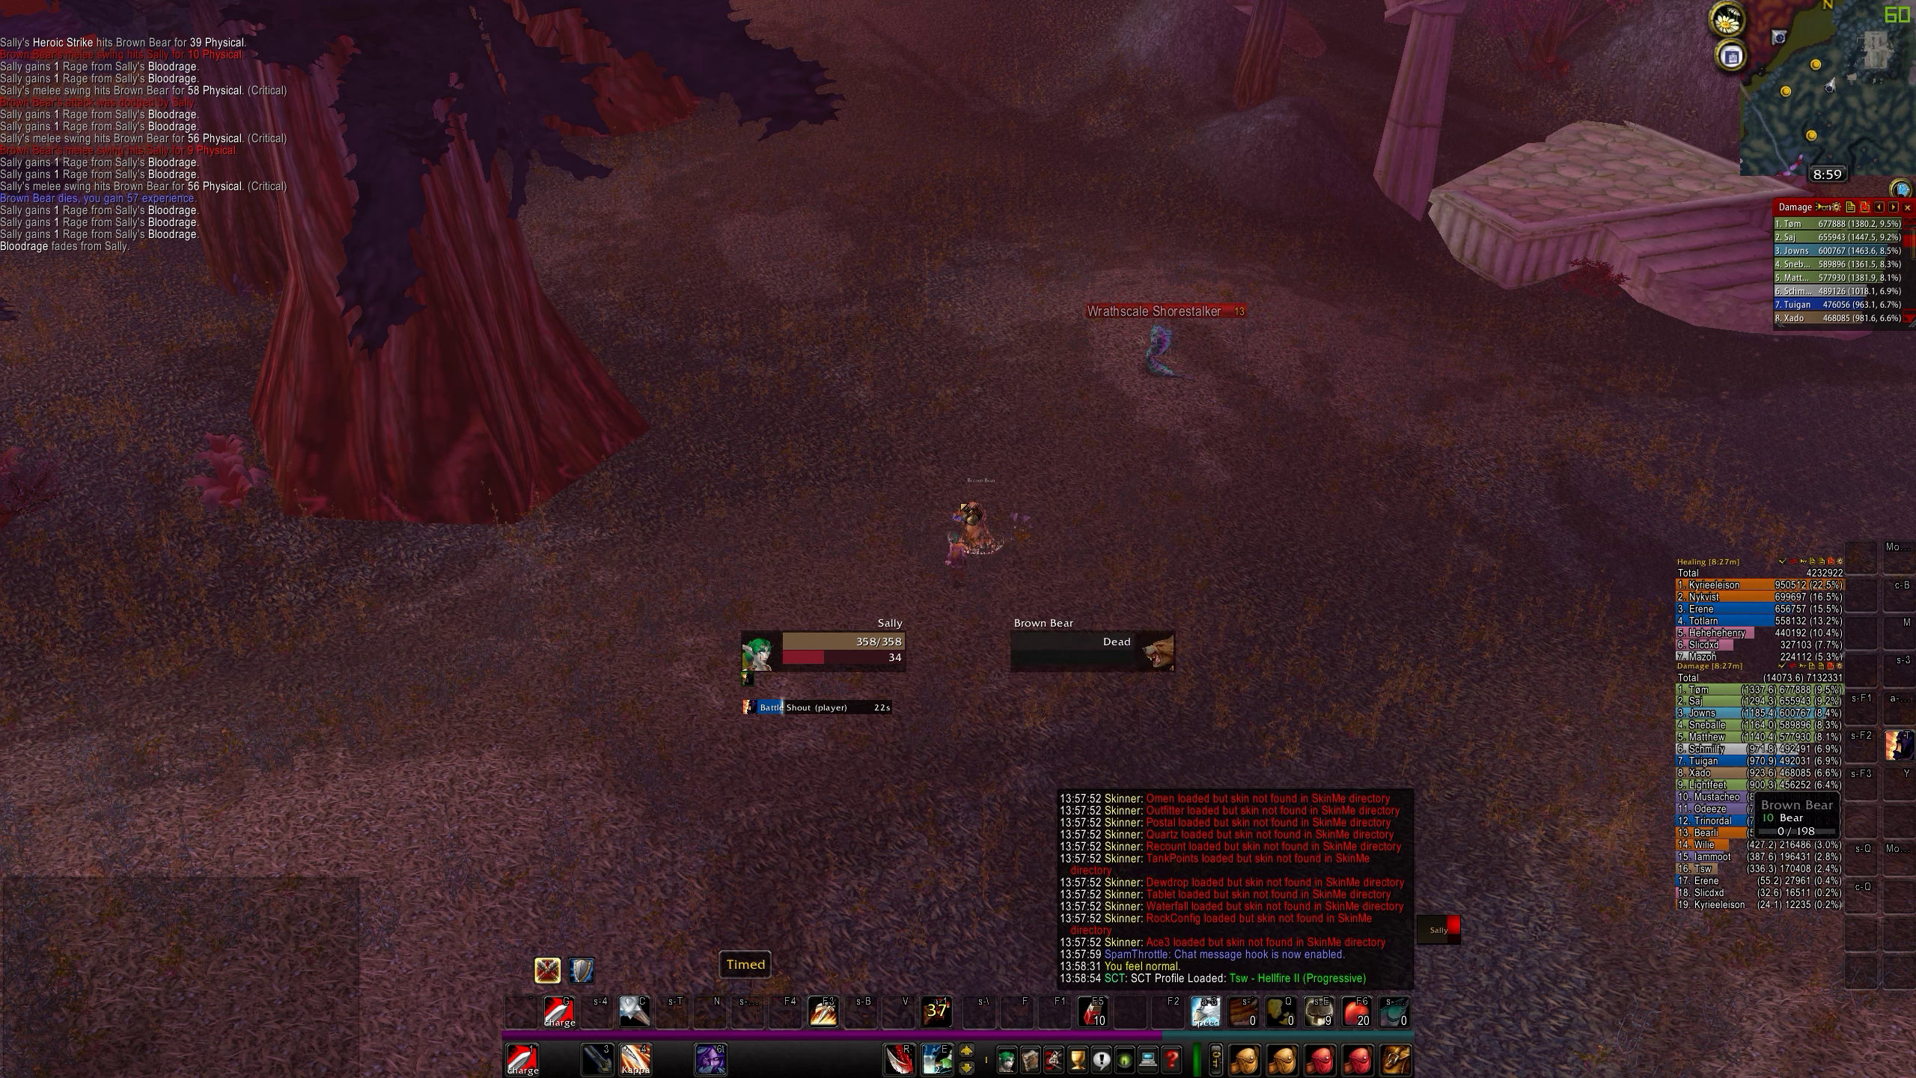
right_click(1031, 531)
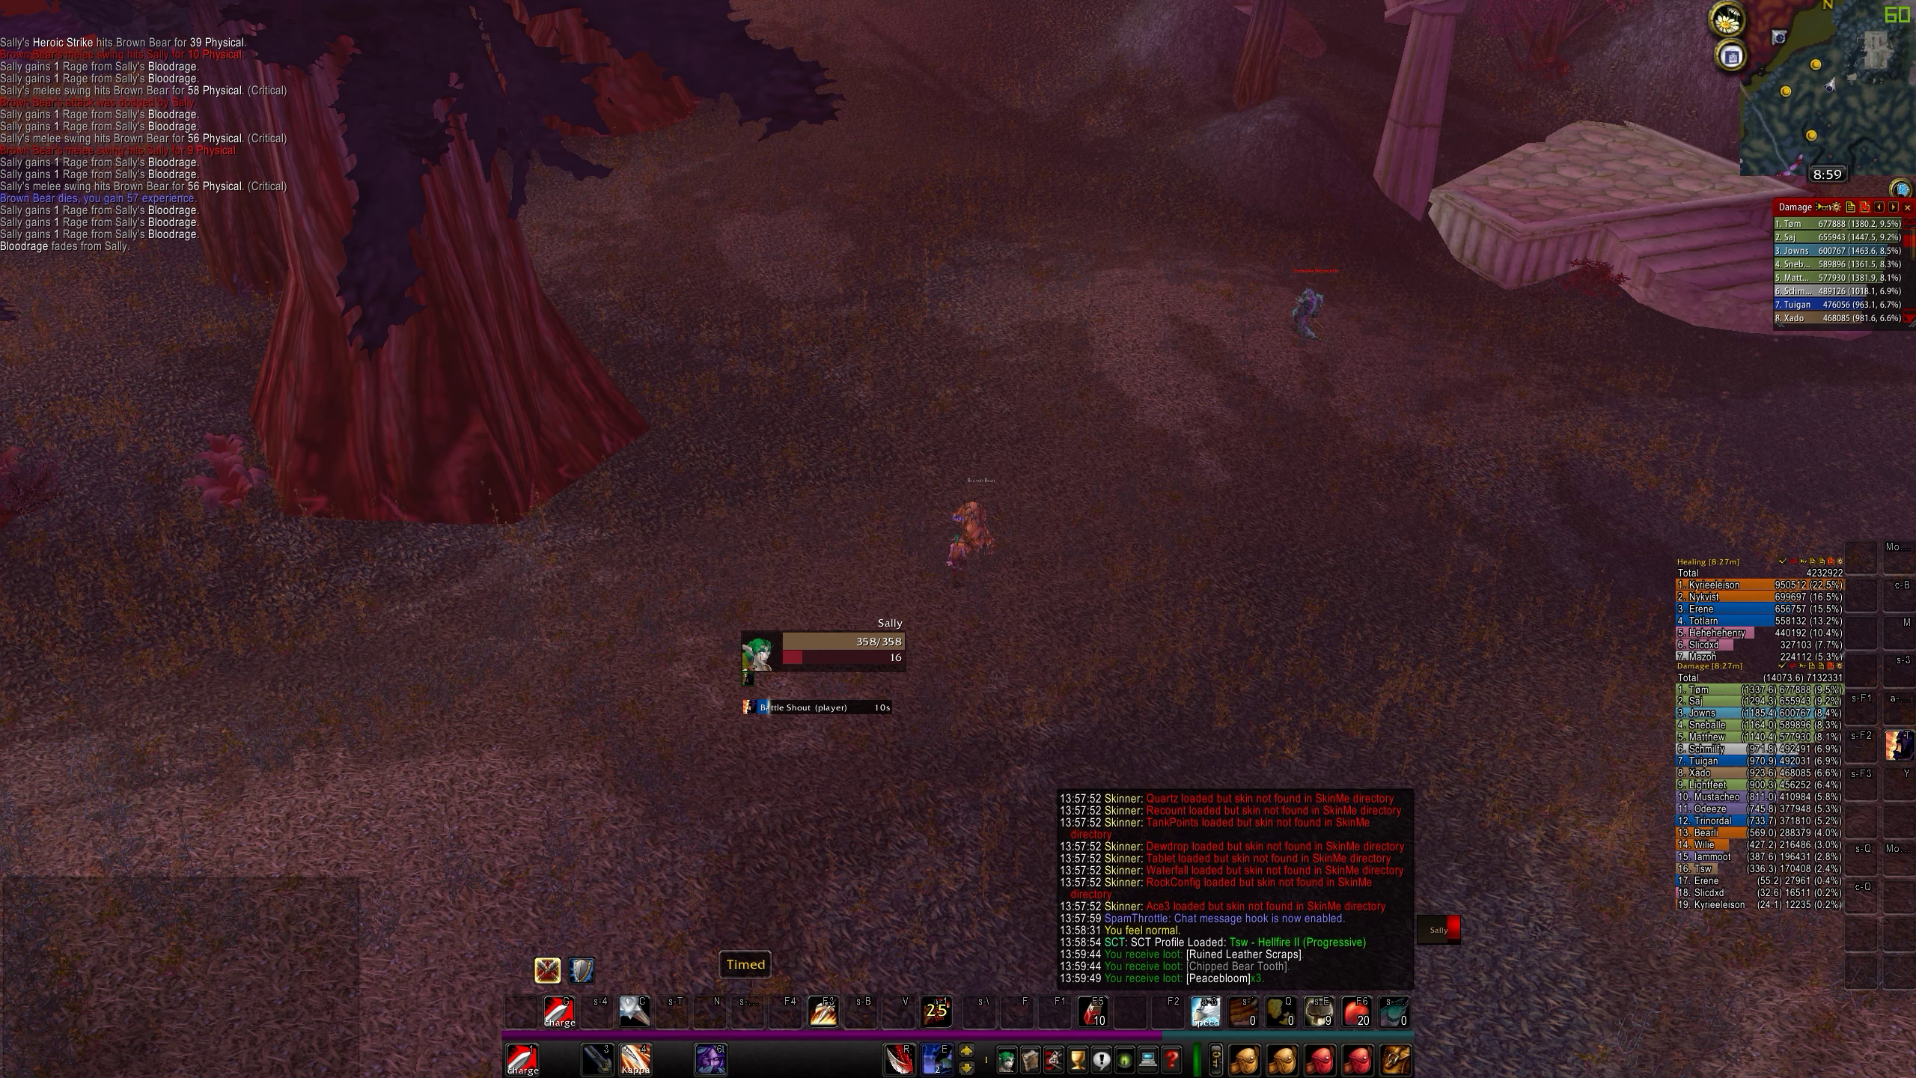
key(d)
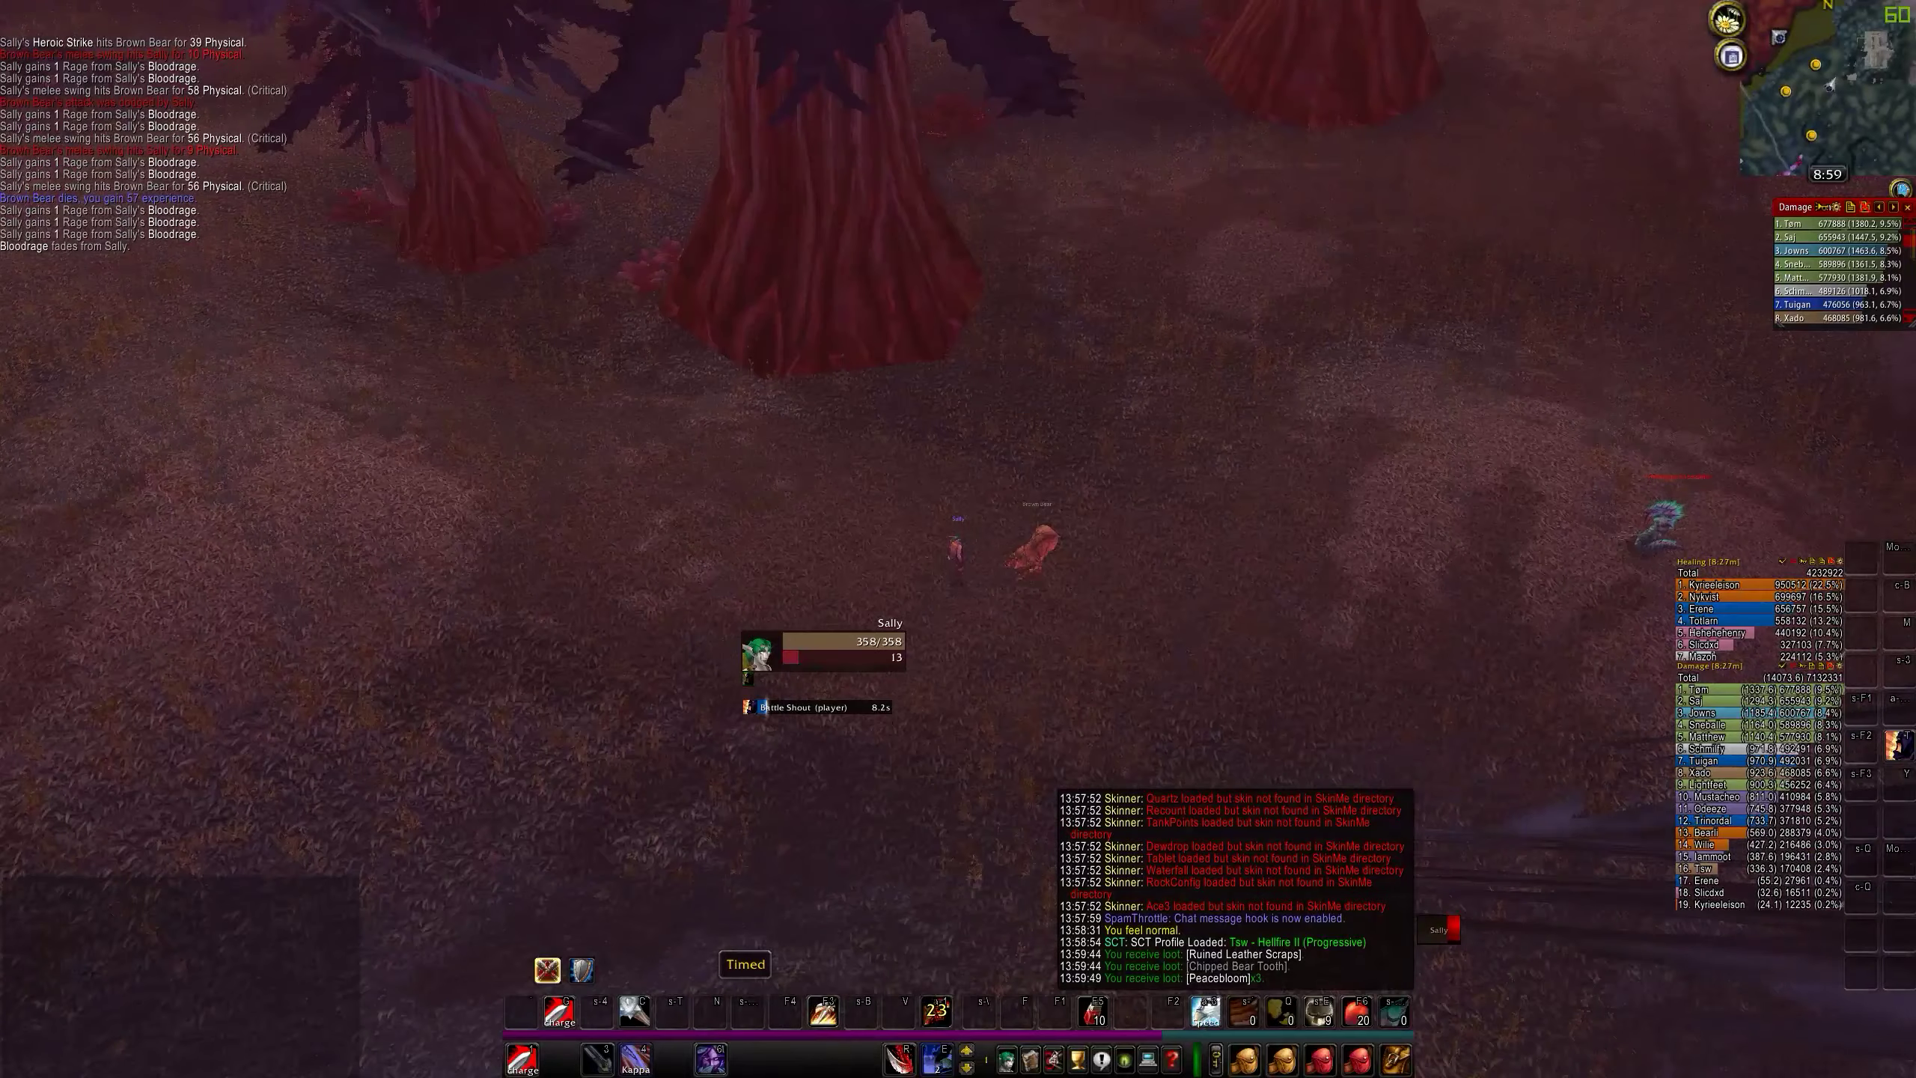
key(d)
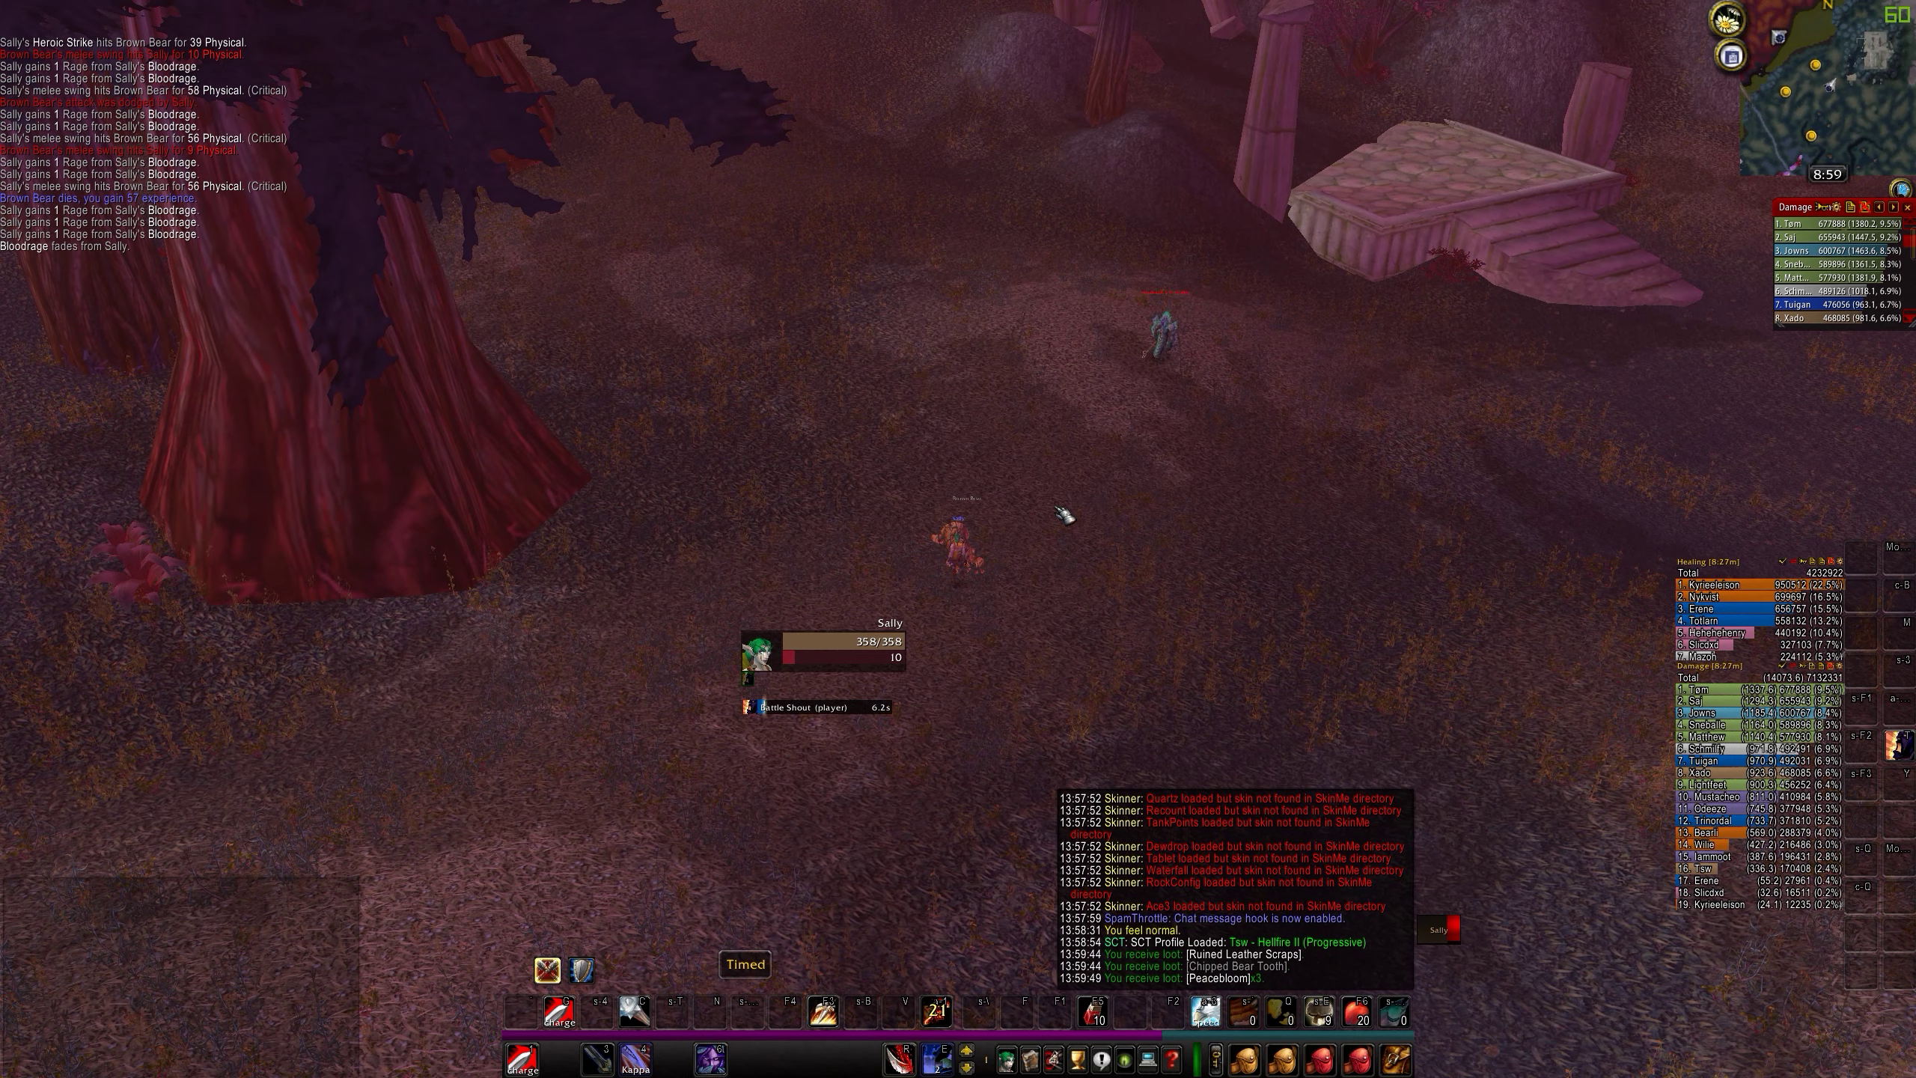